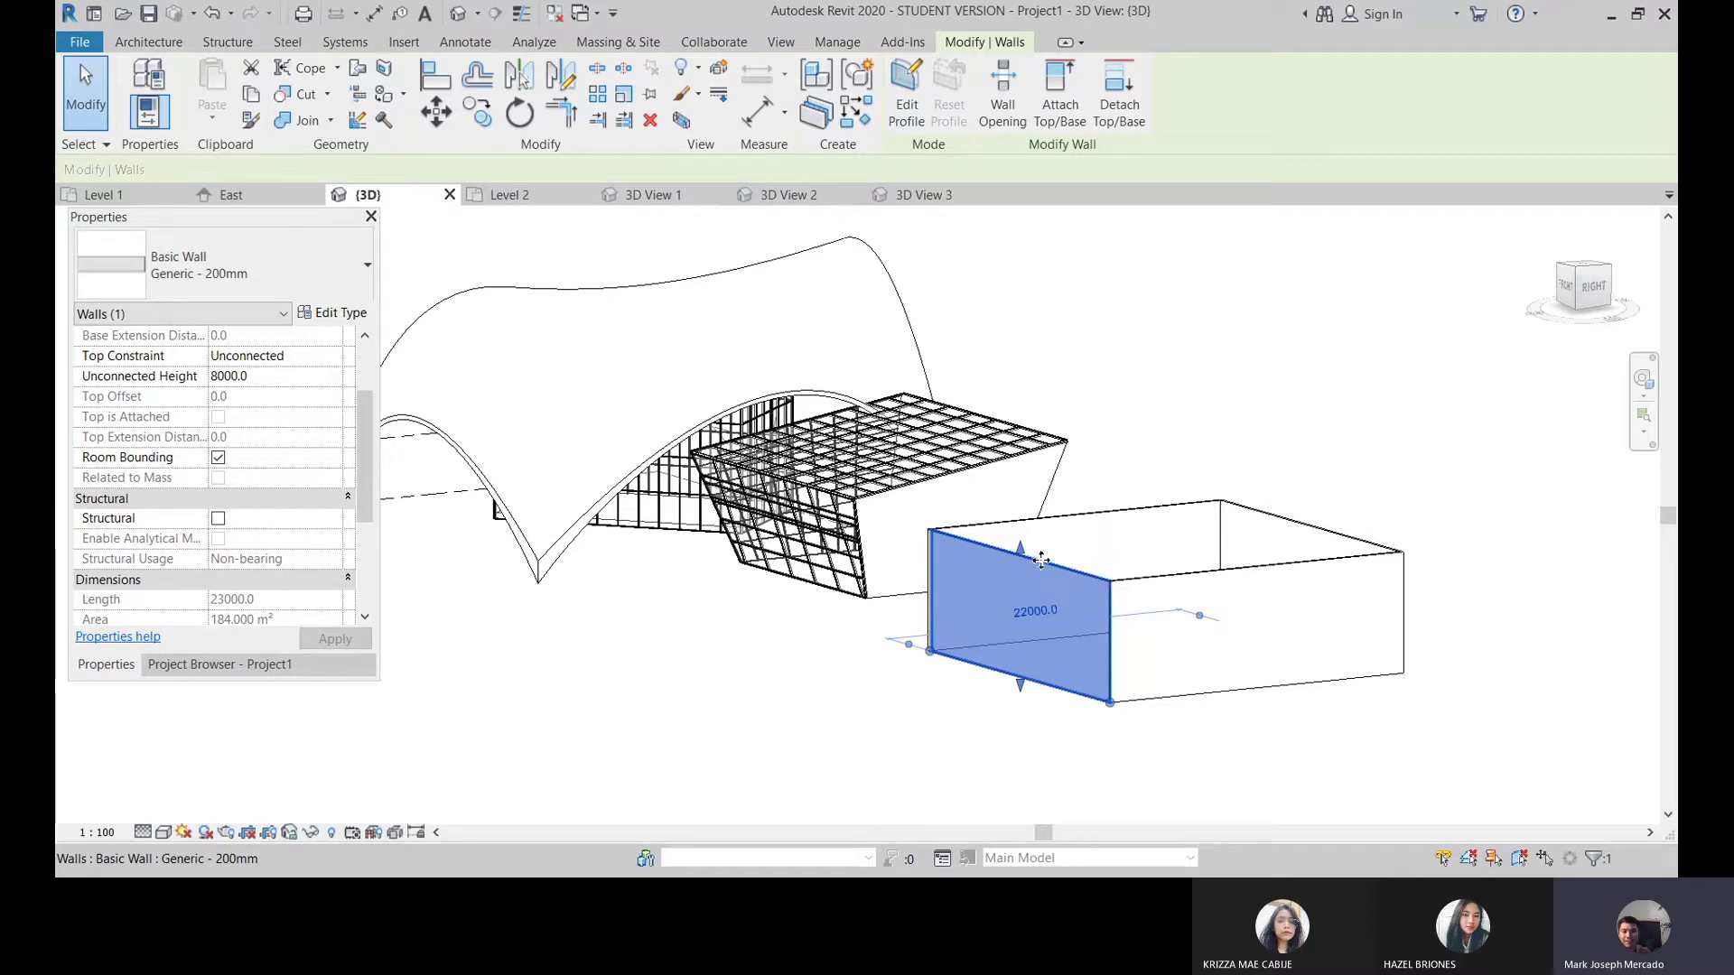
# Step: Bring up the Project Browser's list of views
pyautogui.click(214, 667)
# Step: Open the Level 1 plan and keep the wall's 22000 dimension
pyautogui.doubleClick(172, 273)
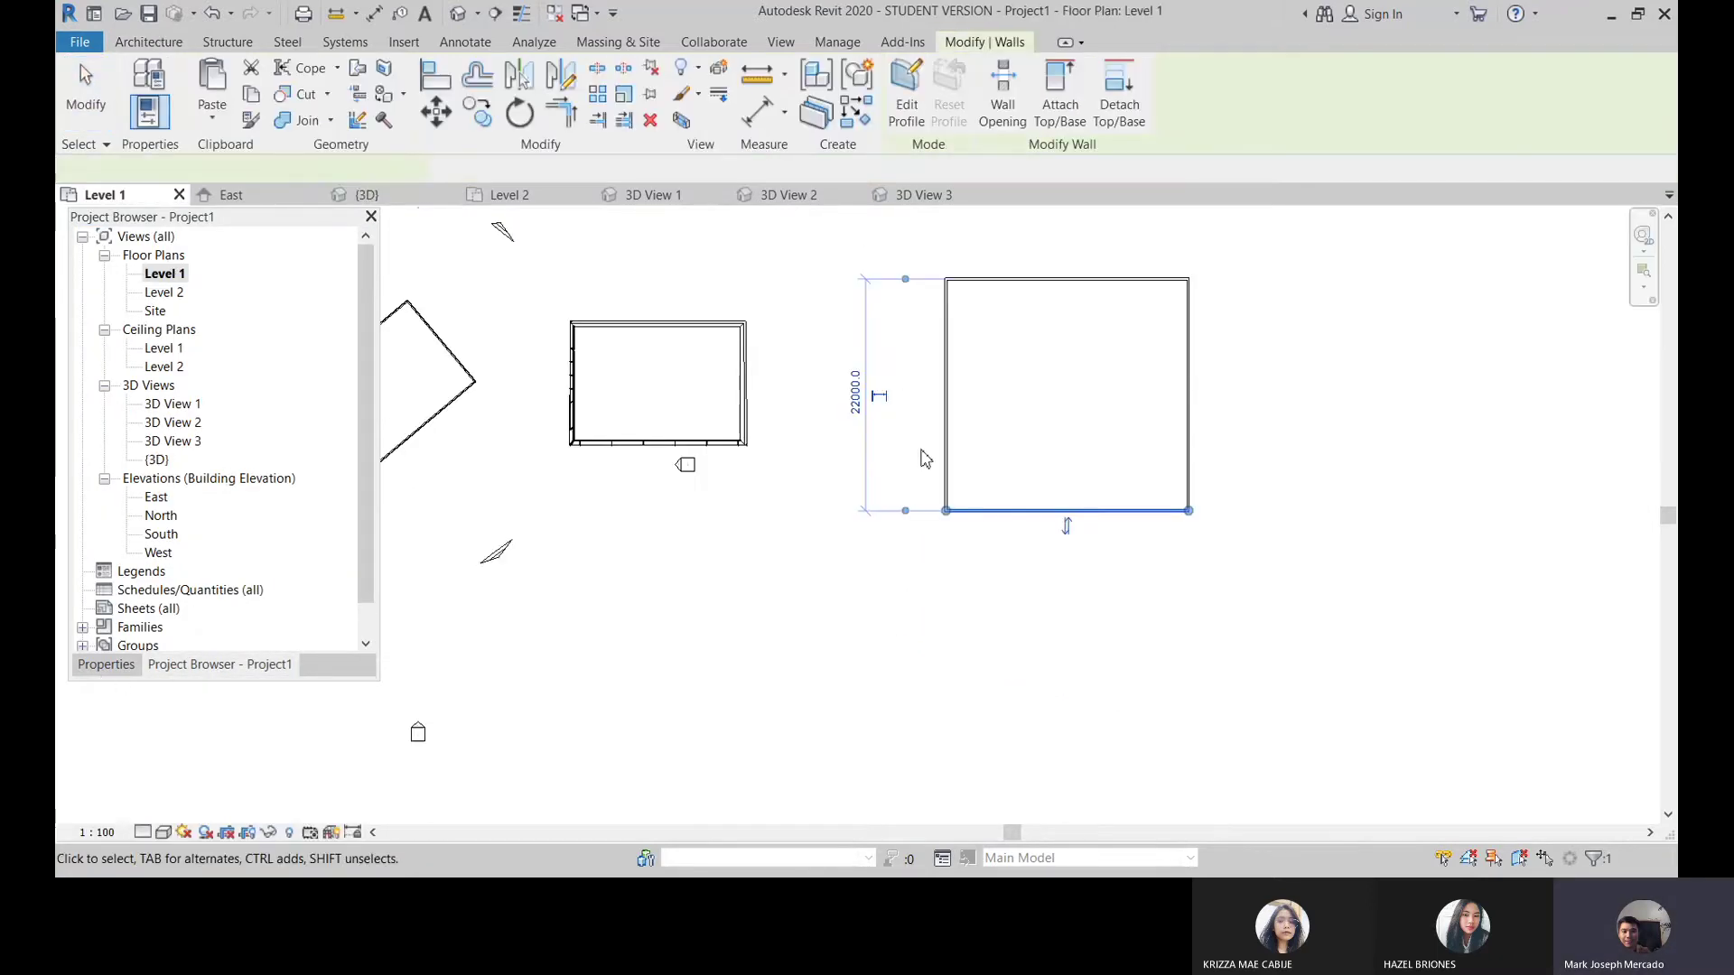
pyautogui.scroll(-3, 668, 280)
pyautogui.scroll(-2, 669, 289)
pyautogui.scroll(3, 880, 308)
pyautogui.scroll(2, 578, 339)
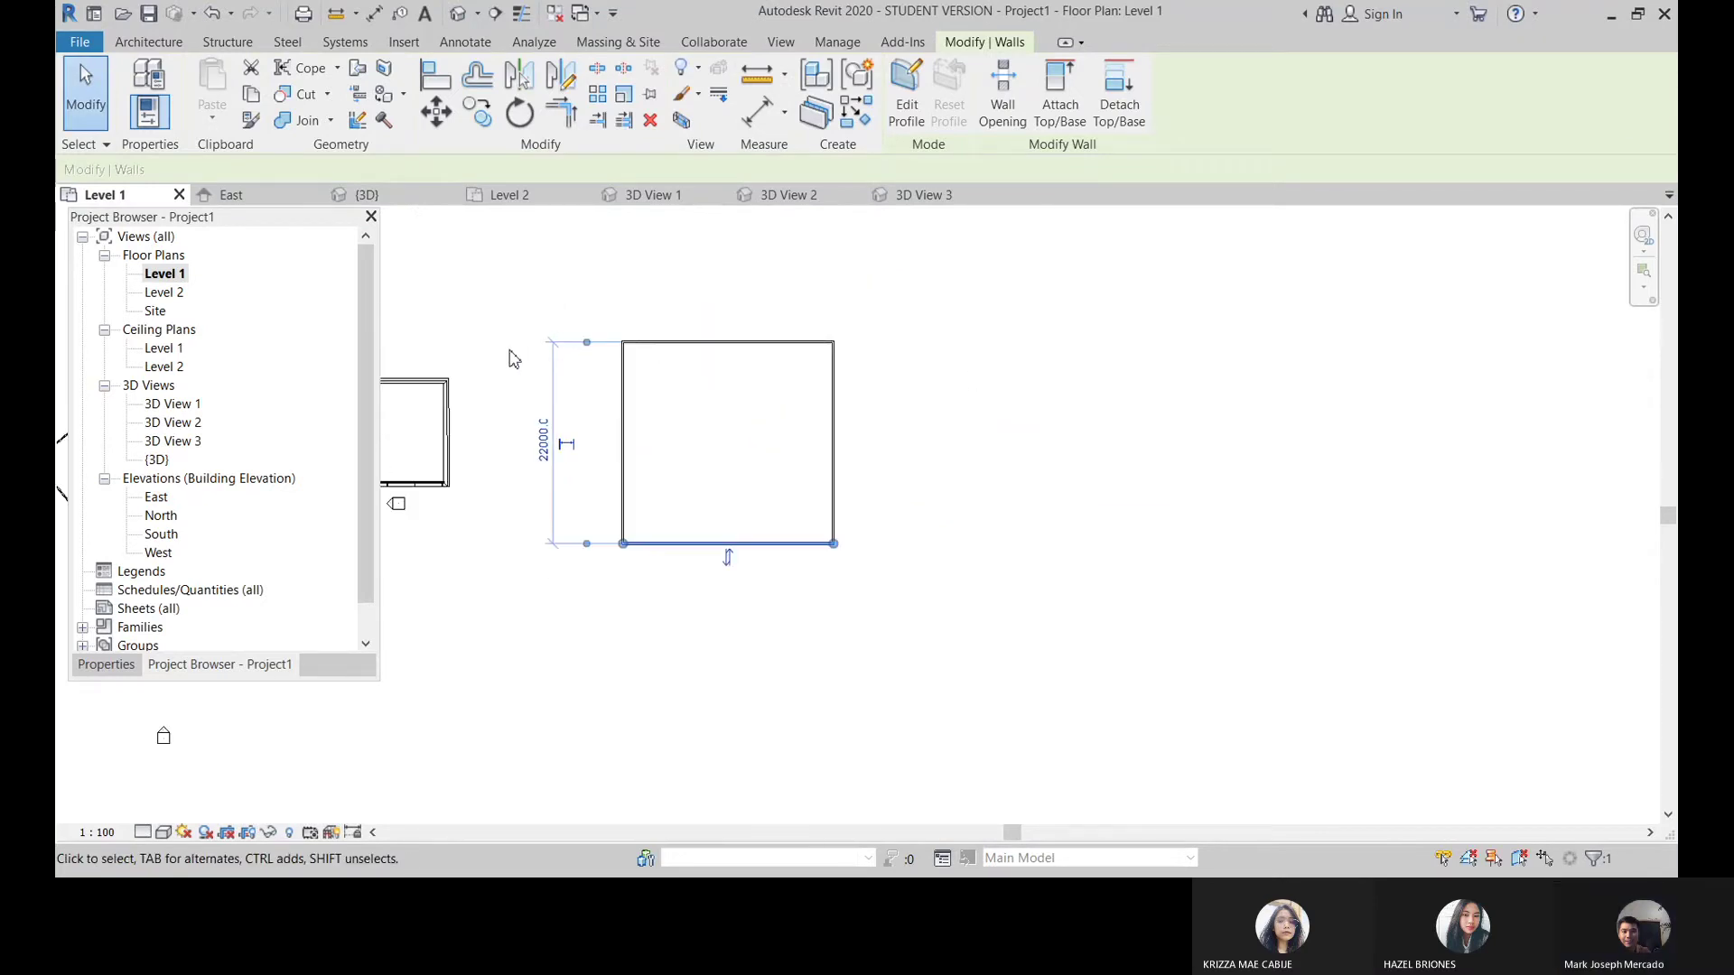
pyautogui.scroll(-2, 774, 433)
pyautogui.scroll(2, 748, 419)
pyautogui.scroll(1, 799, 377)
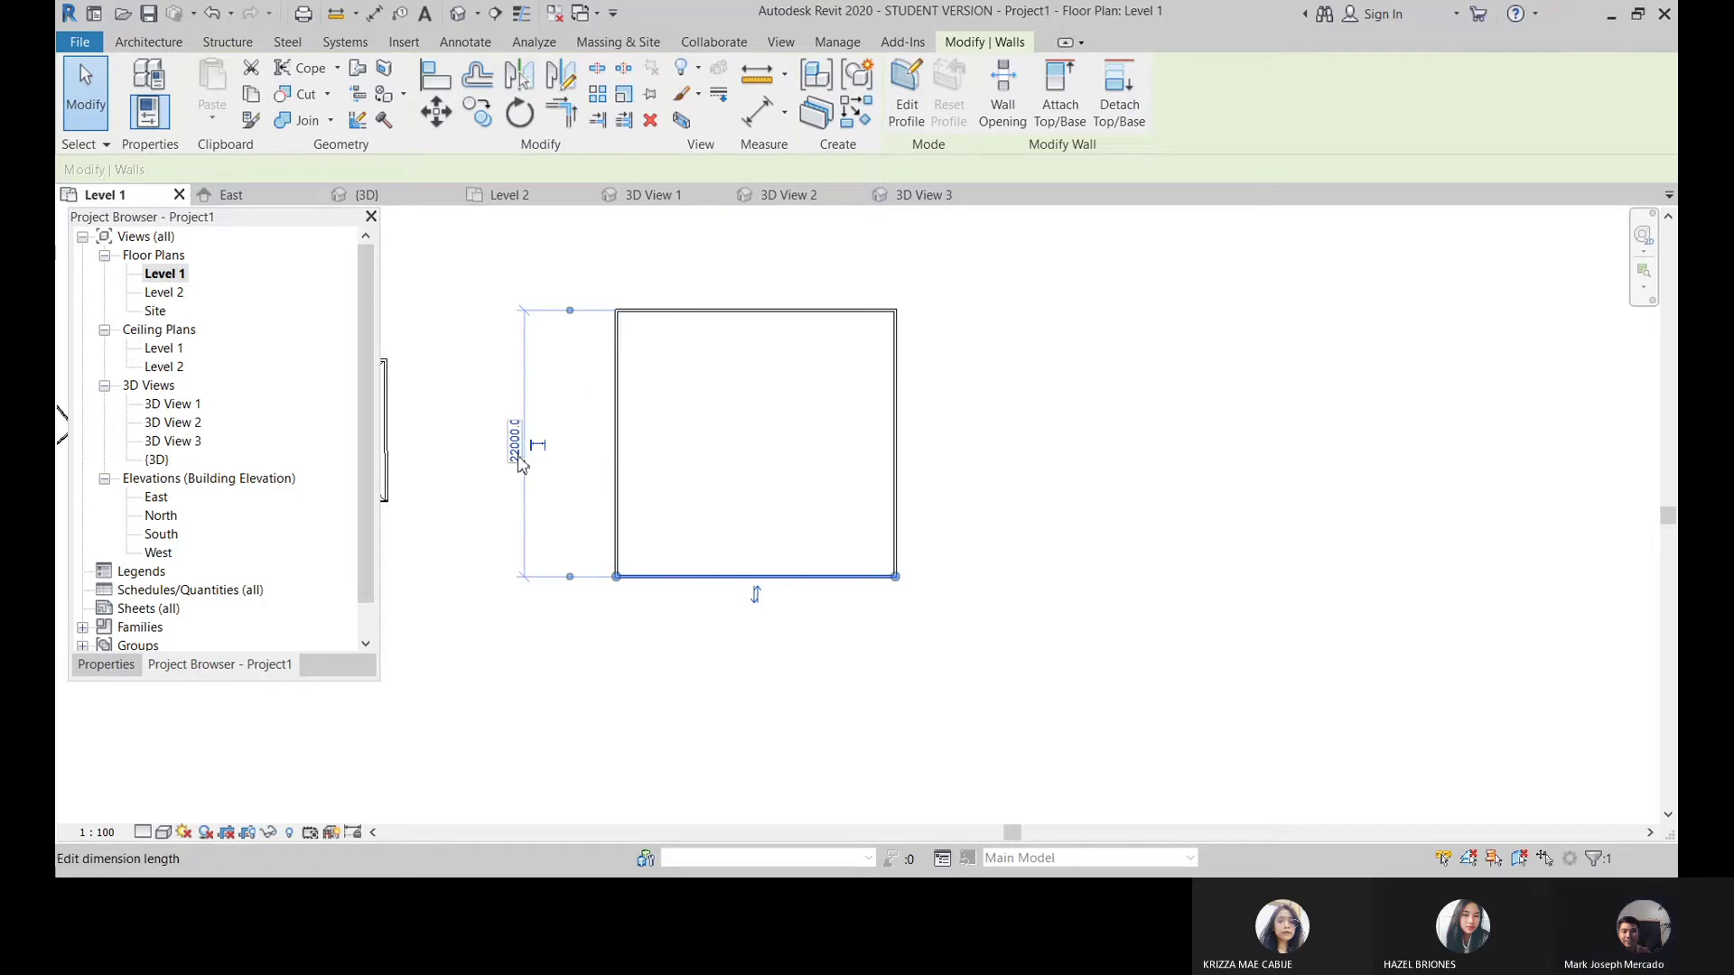
pyautogui.scroll(2, 515, 452)
pyautogui.click(519, 440)
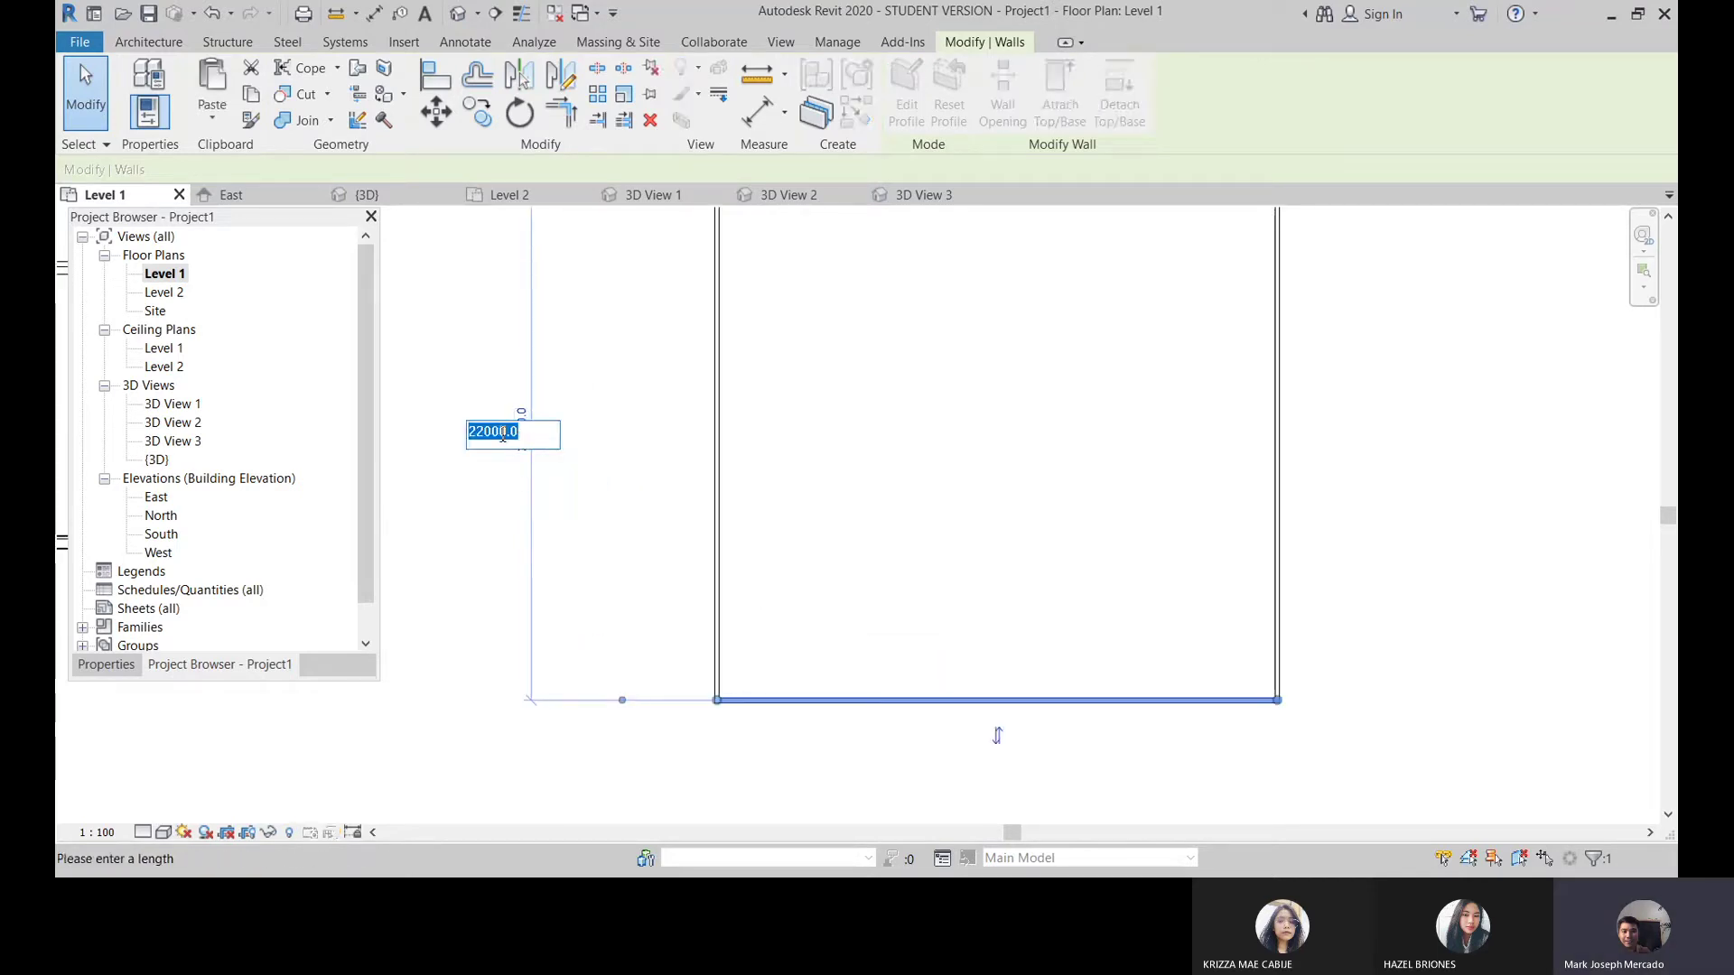
pyautogui.press('Return')
# Step: Read the left wall's 23000 length, then return to the {3D} view
pyautogui.scroll(-2, 686, 415)
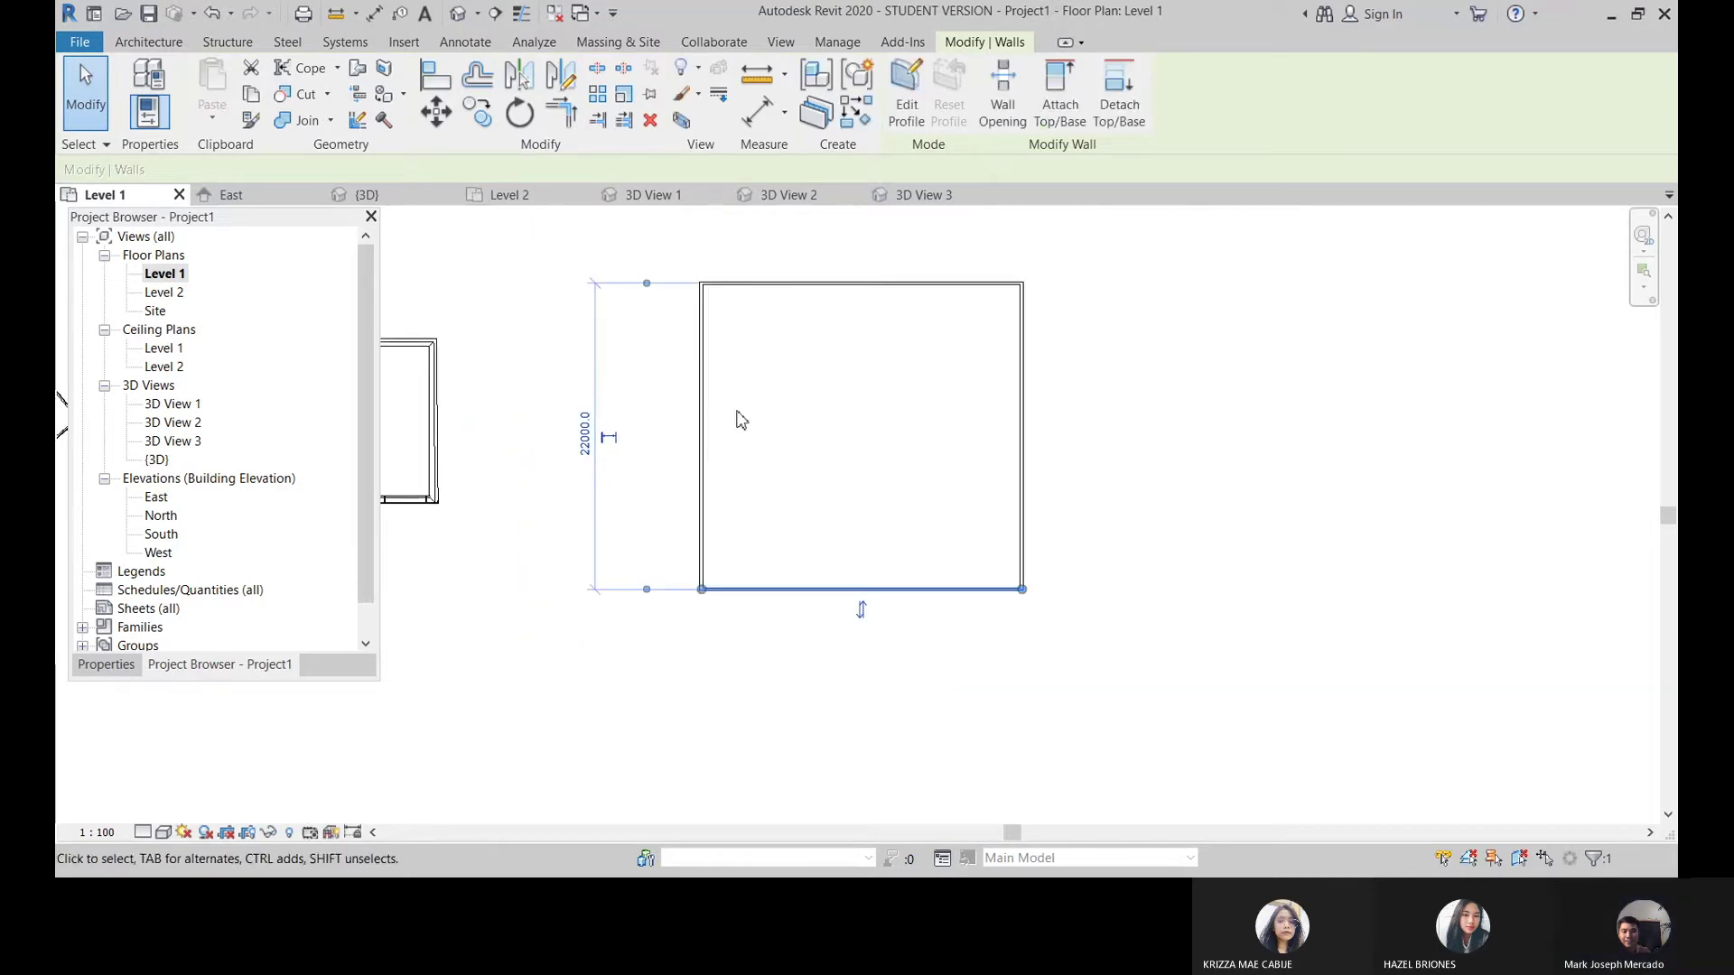
pyautogui.click(707, 461)
pyautogui.scroll(1, 858, 298)
pyautogui.scroll(1, 854, 261)
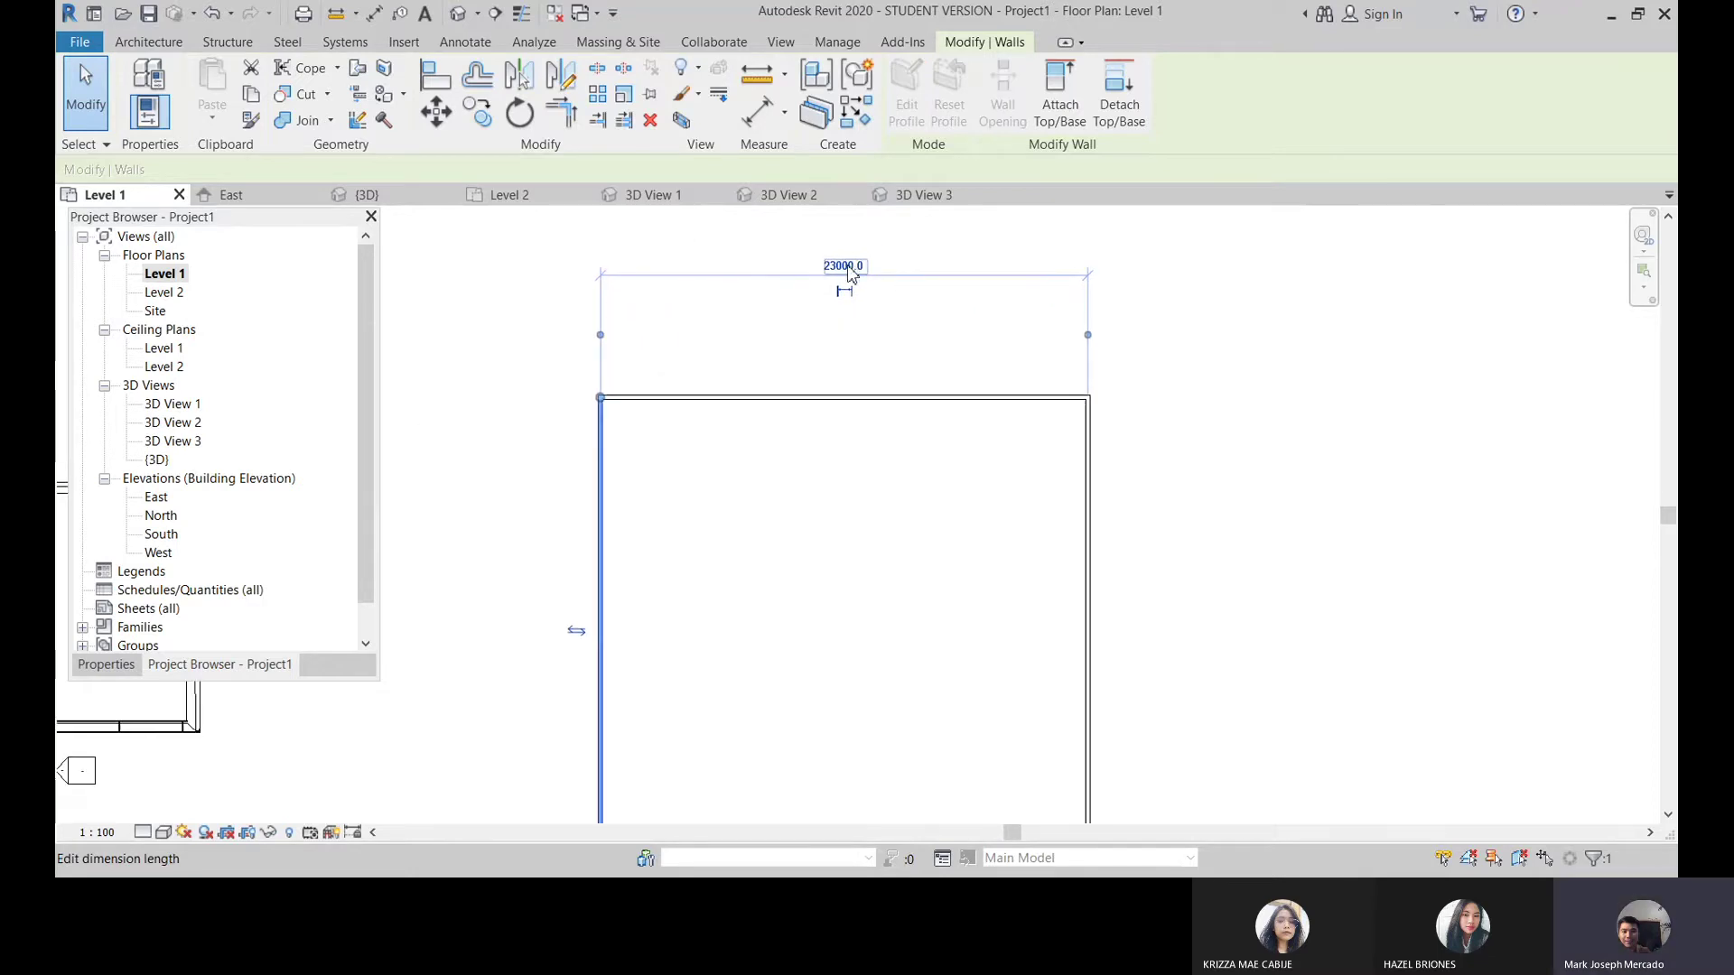
pyautogui.scroll(-1, 836, 271)
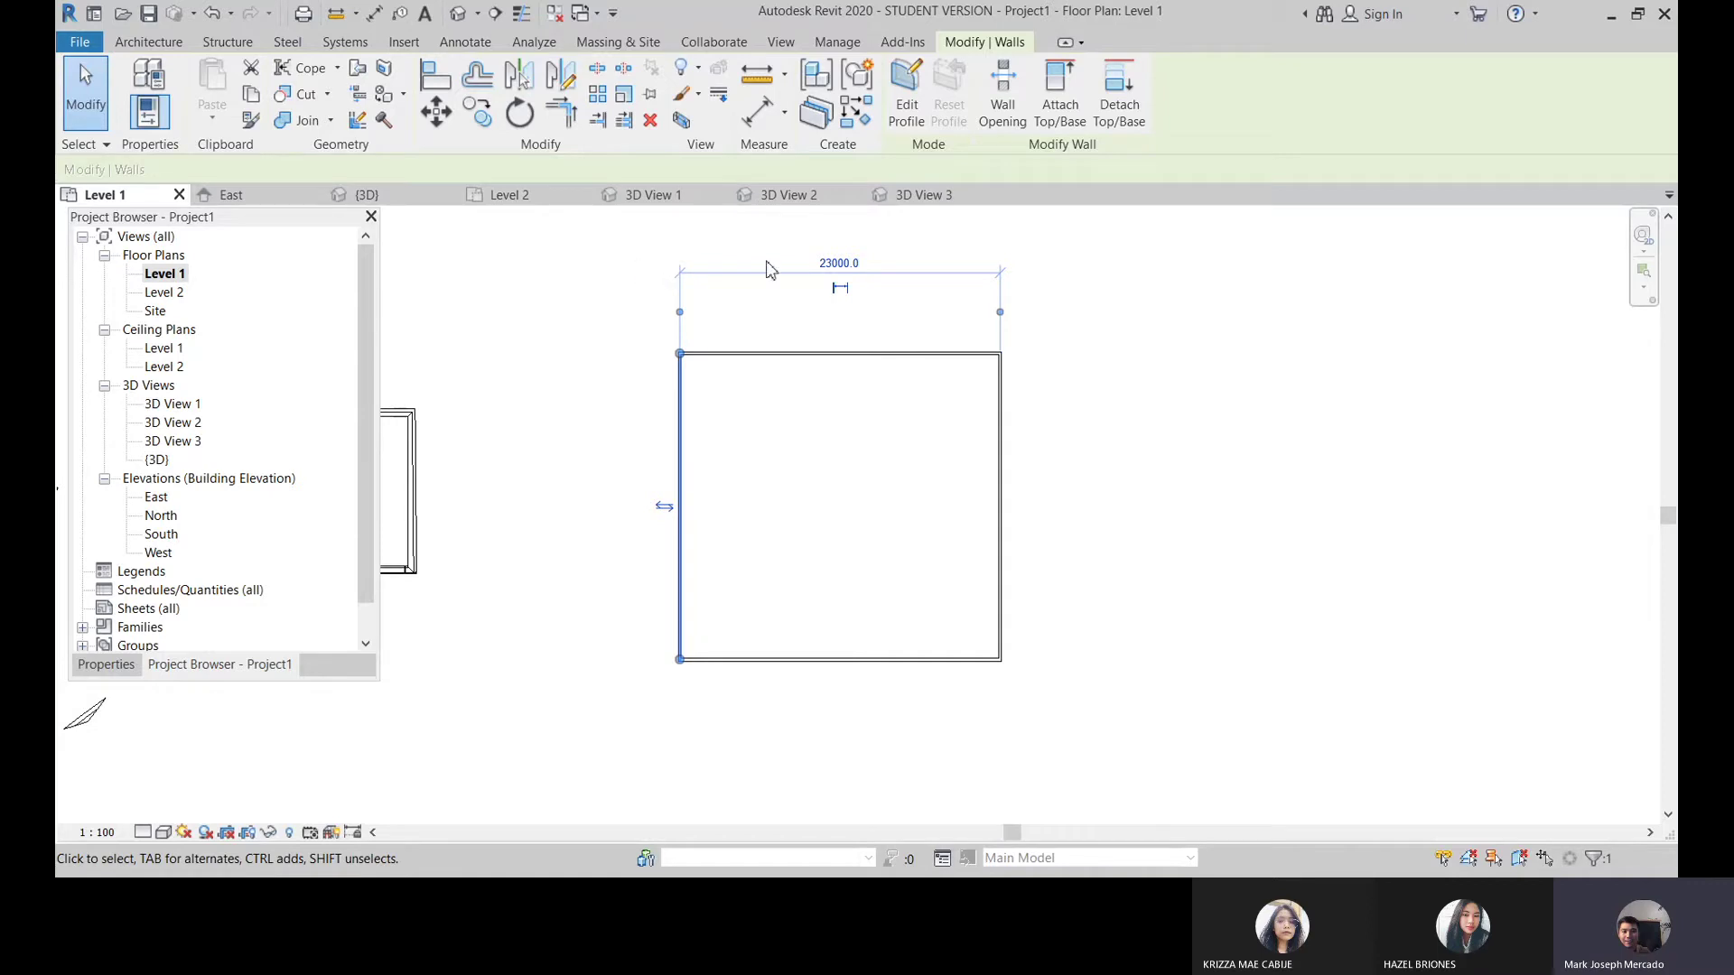
pyautogui.click(457, 13)
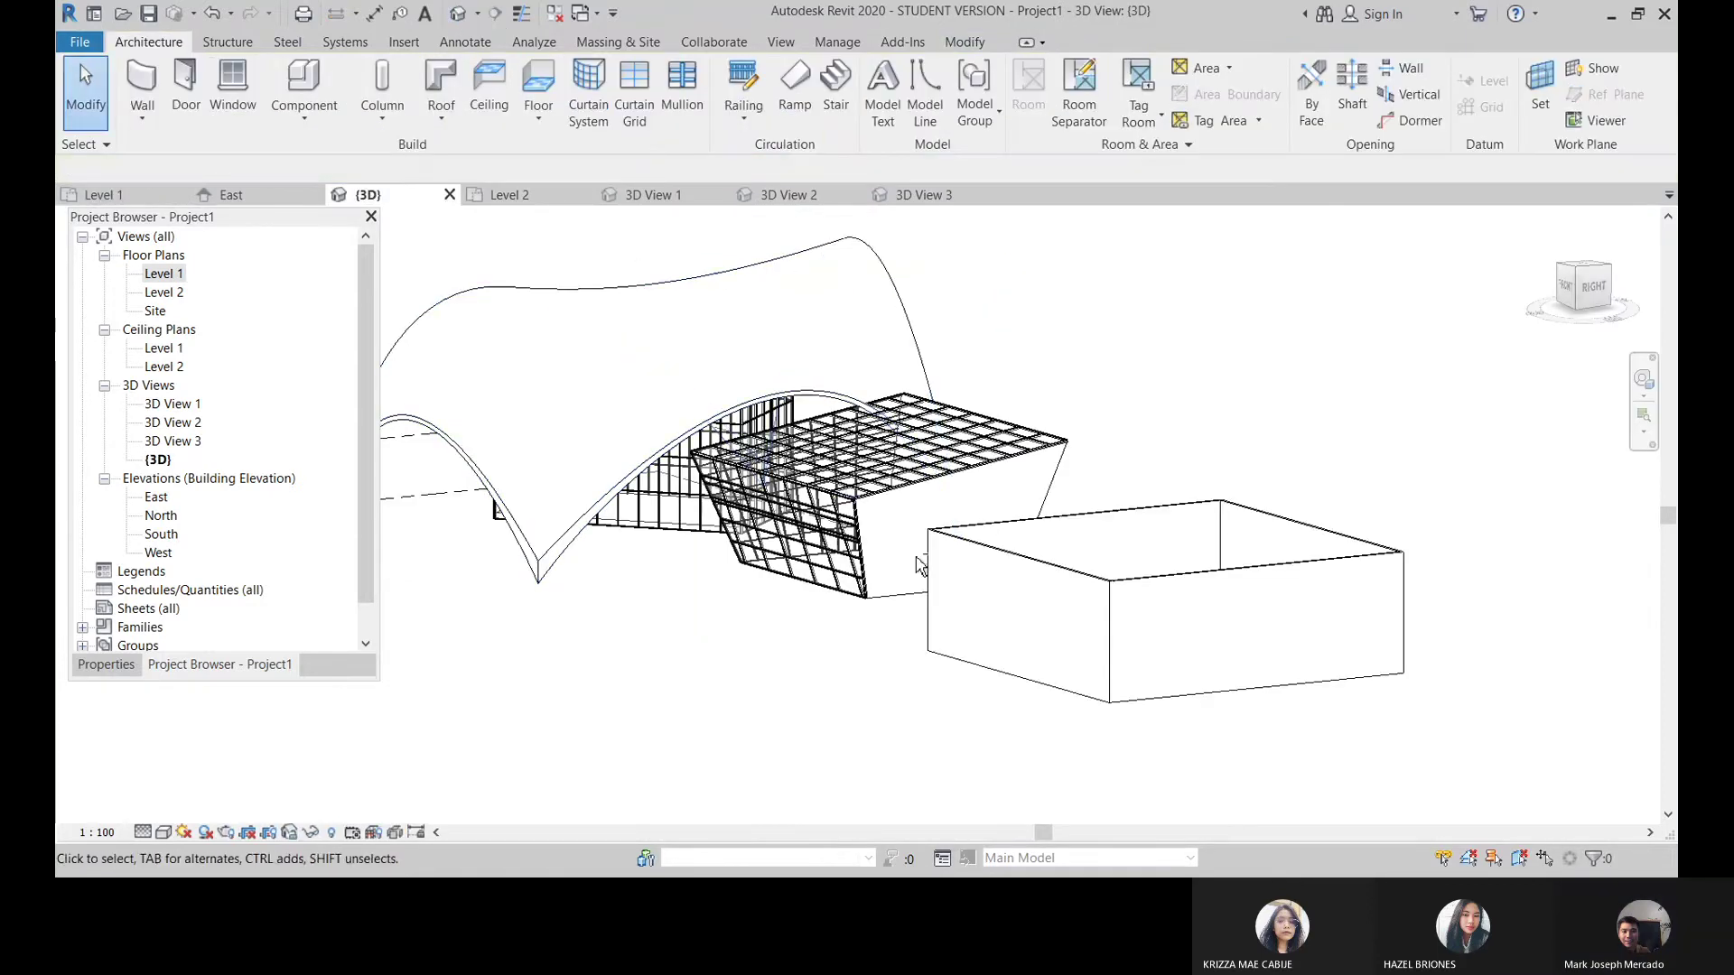
# Step: Orbit the 3D box, then go back to the Level 1 floor plan
pyautogui.moveTo(920, 566)
pyautogui.keyDown('shift'); pyautogui.mouseDown(button='middle')
pyautogui.moveTo(1142, 600)
pyautogui.moveTo(994, 542)
pyautogui.mouseUp(button='middle'); pyautogui.keyUp('shift')
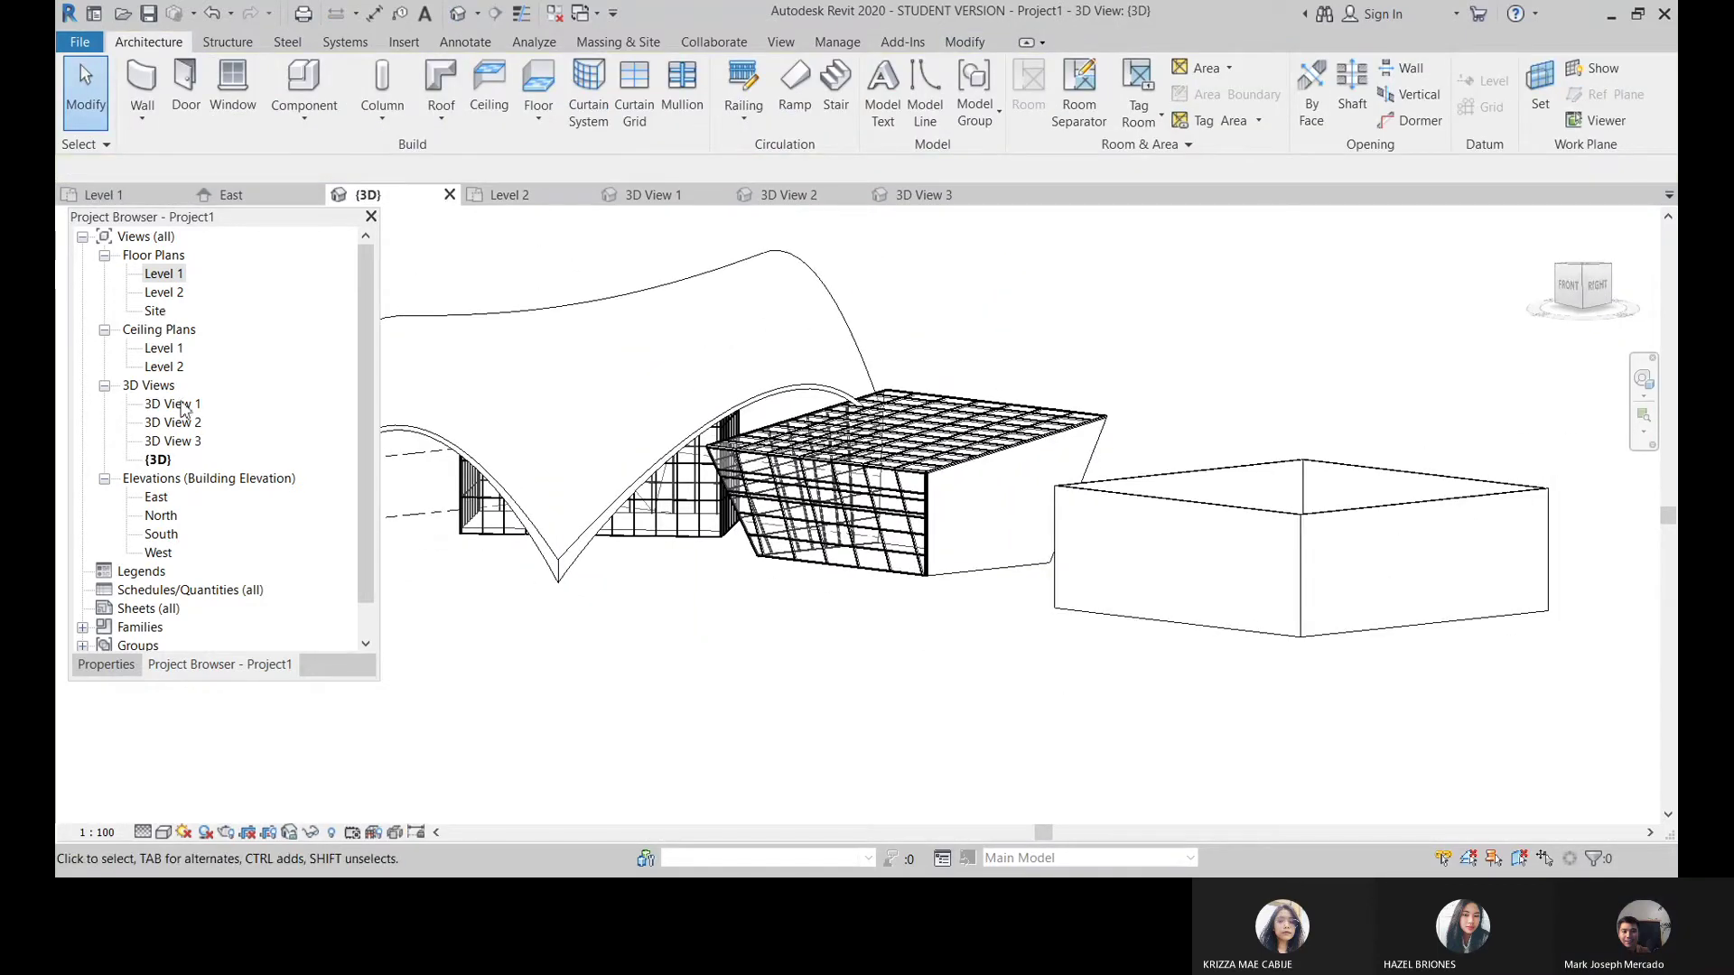
pyautogui.doubleClick(169, 278)
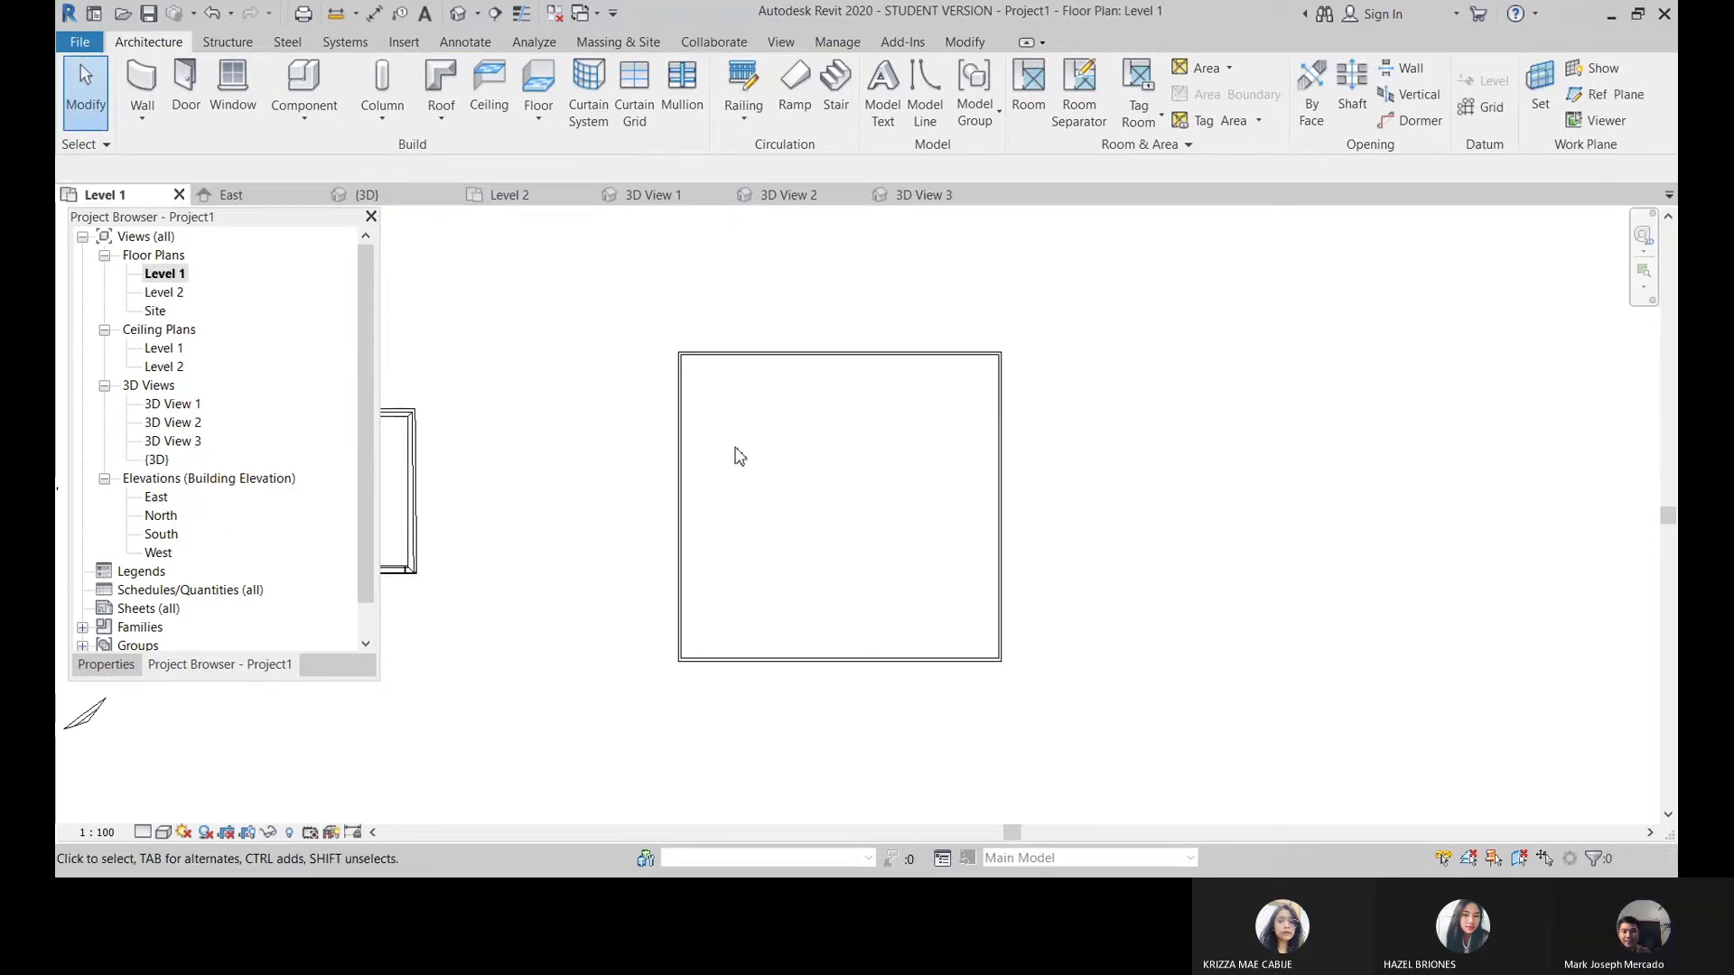
pyautogui.scroll(1, 894, 462)
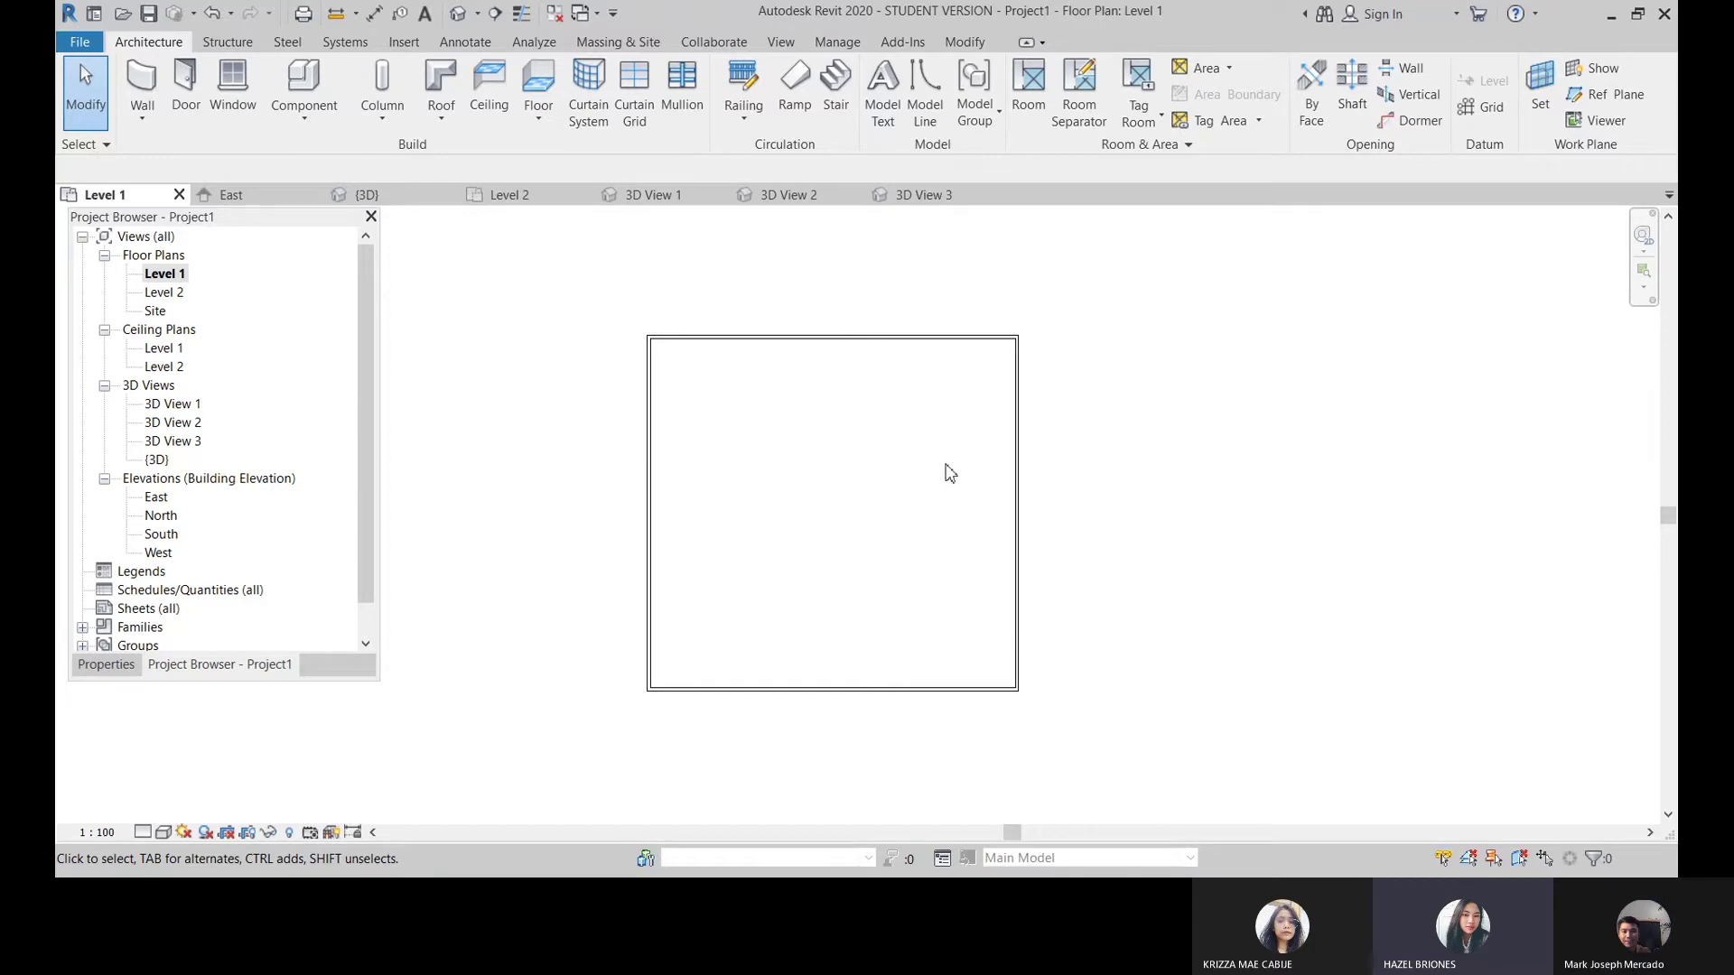
# Step: Open the East elevation view of the levels
pyautogui.doubleClick(155, 499)
pyautogui.scroll(-2, 1018, 489)
pyautogui.scroll(-2, 1017, 488)
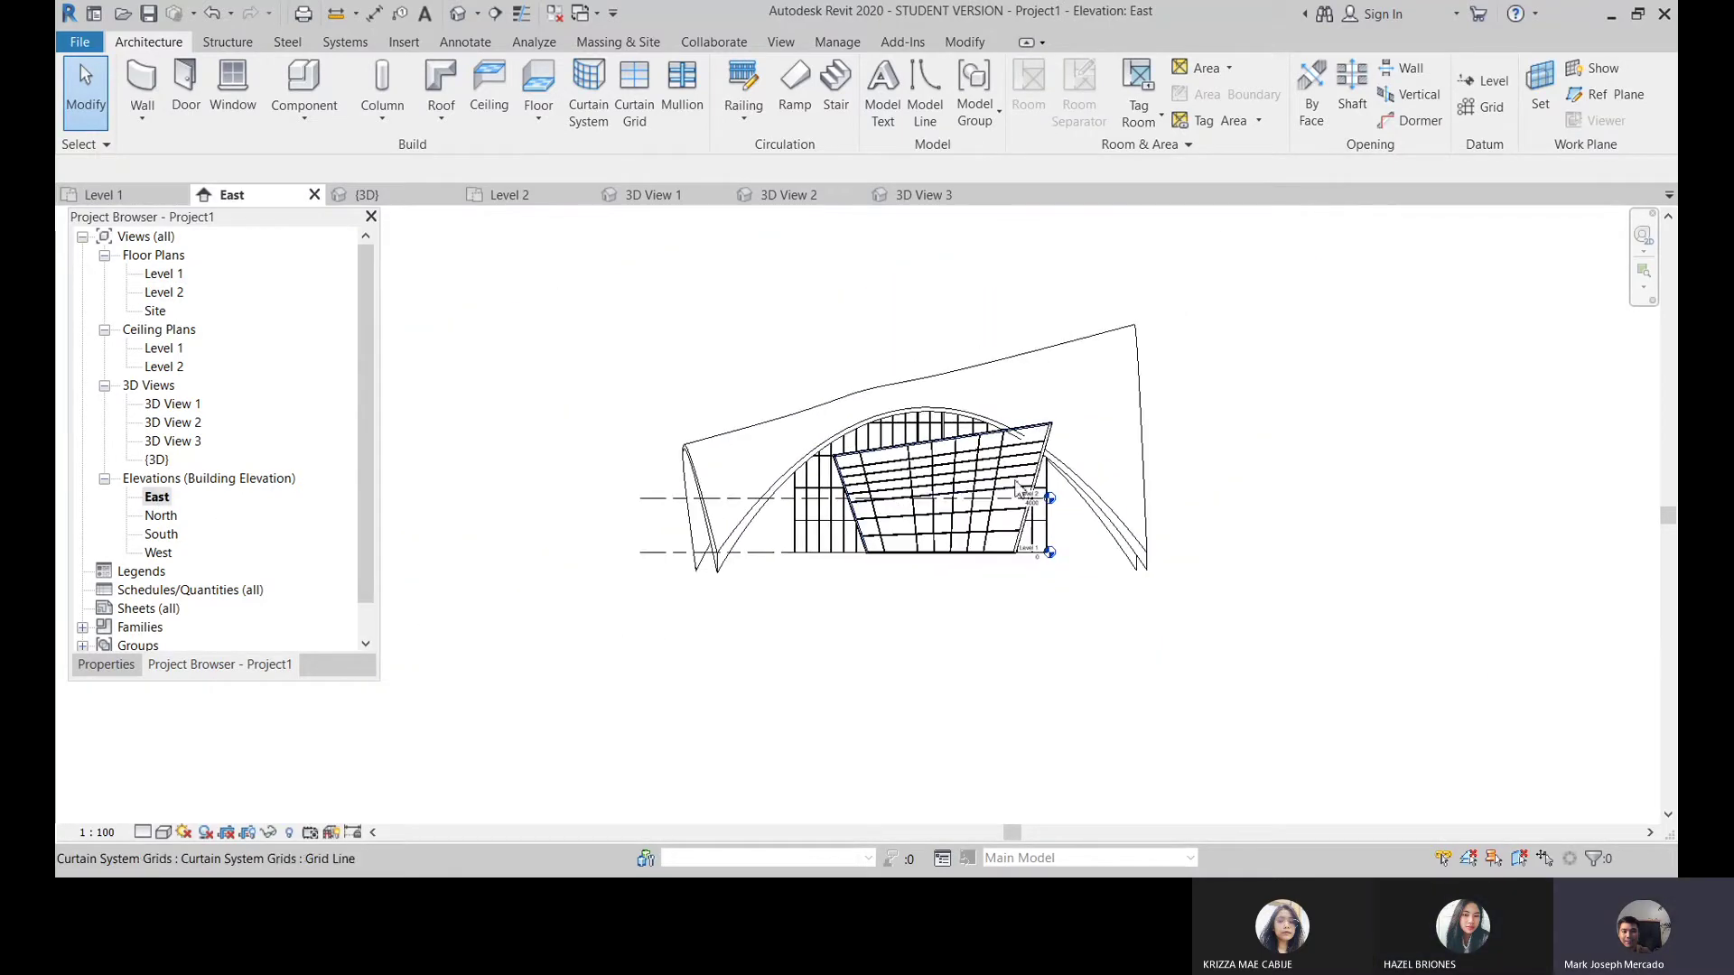
pyautogui.scroll(2, 1018, 489)
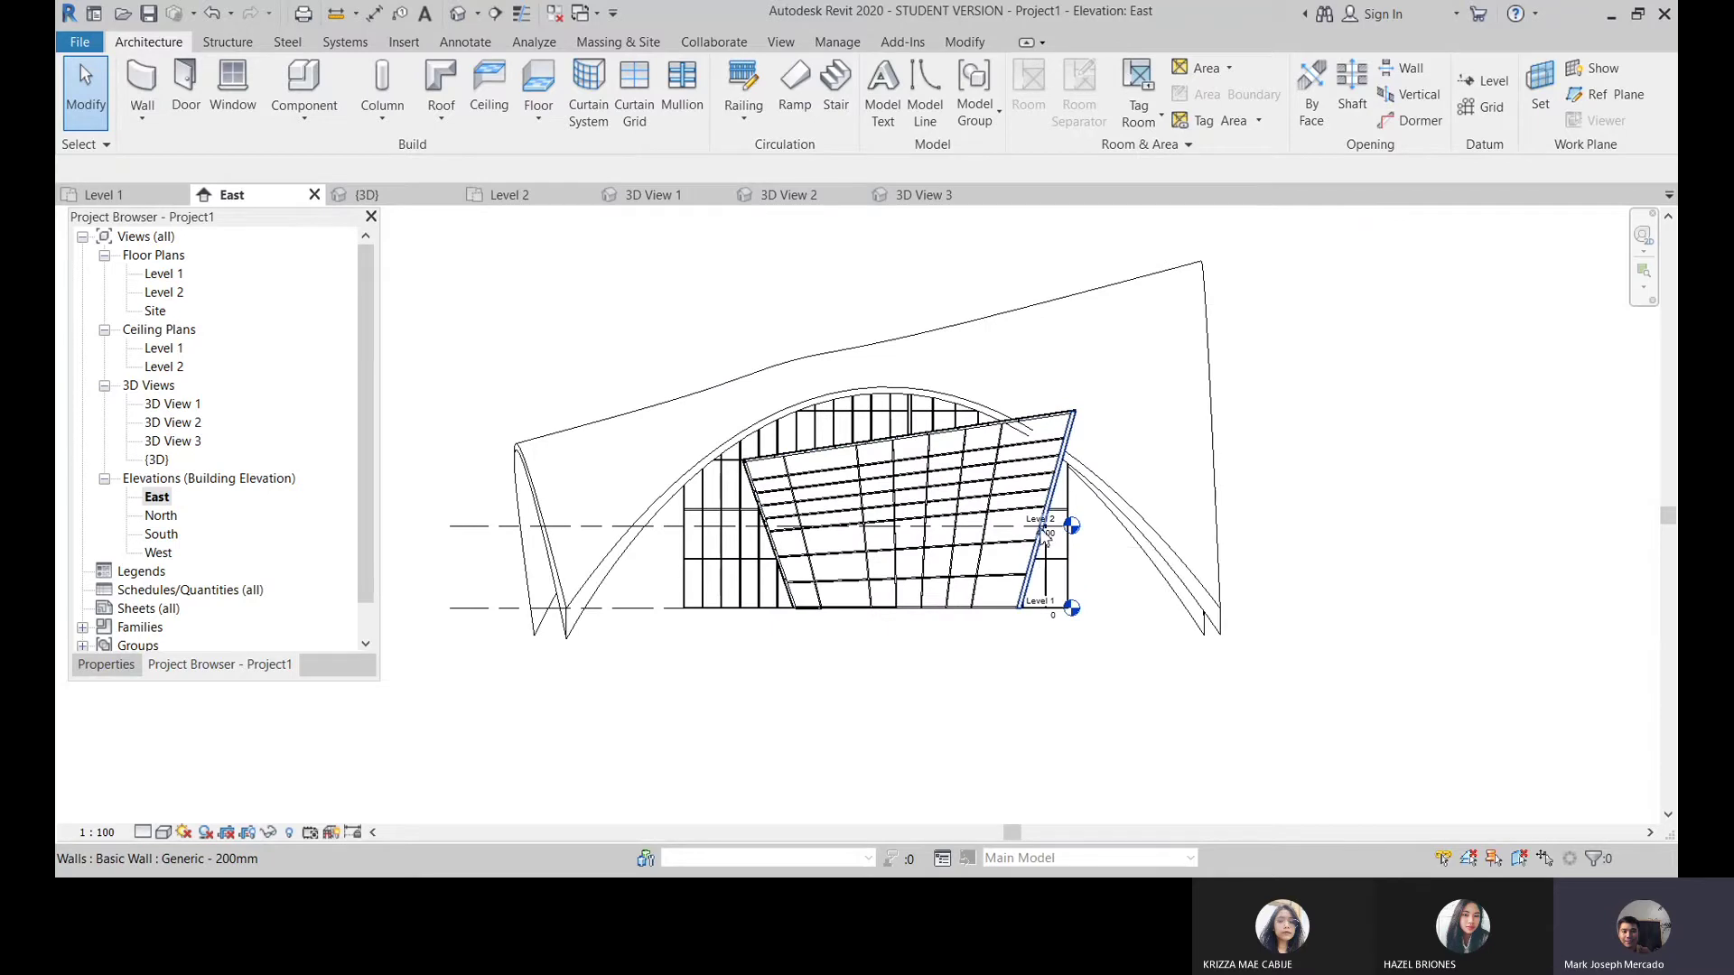
pyautogui.scroll(1, 1045, 537)
# Step: Add Levels 3, 4 and 5 by picking level lines with a 4000 offset
pyautogui.press('l')
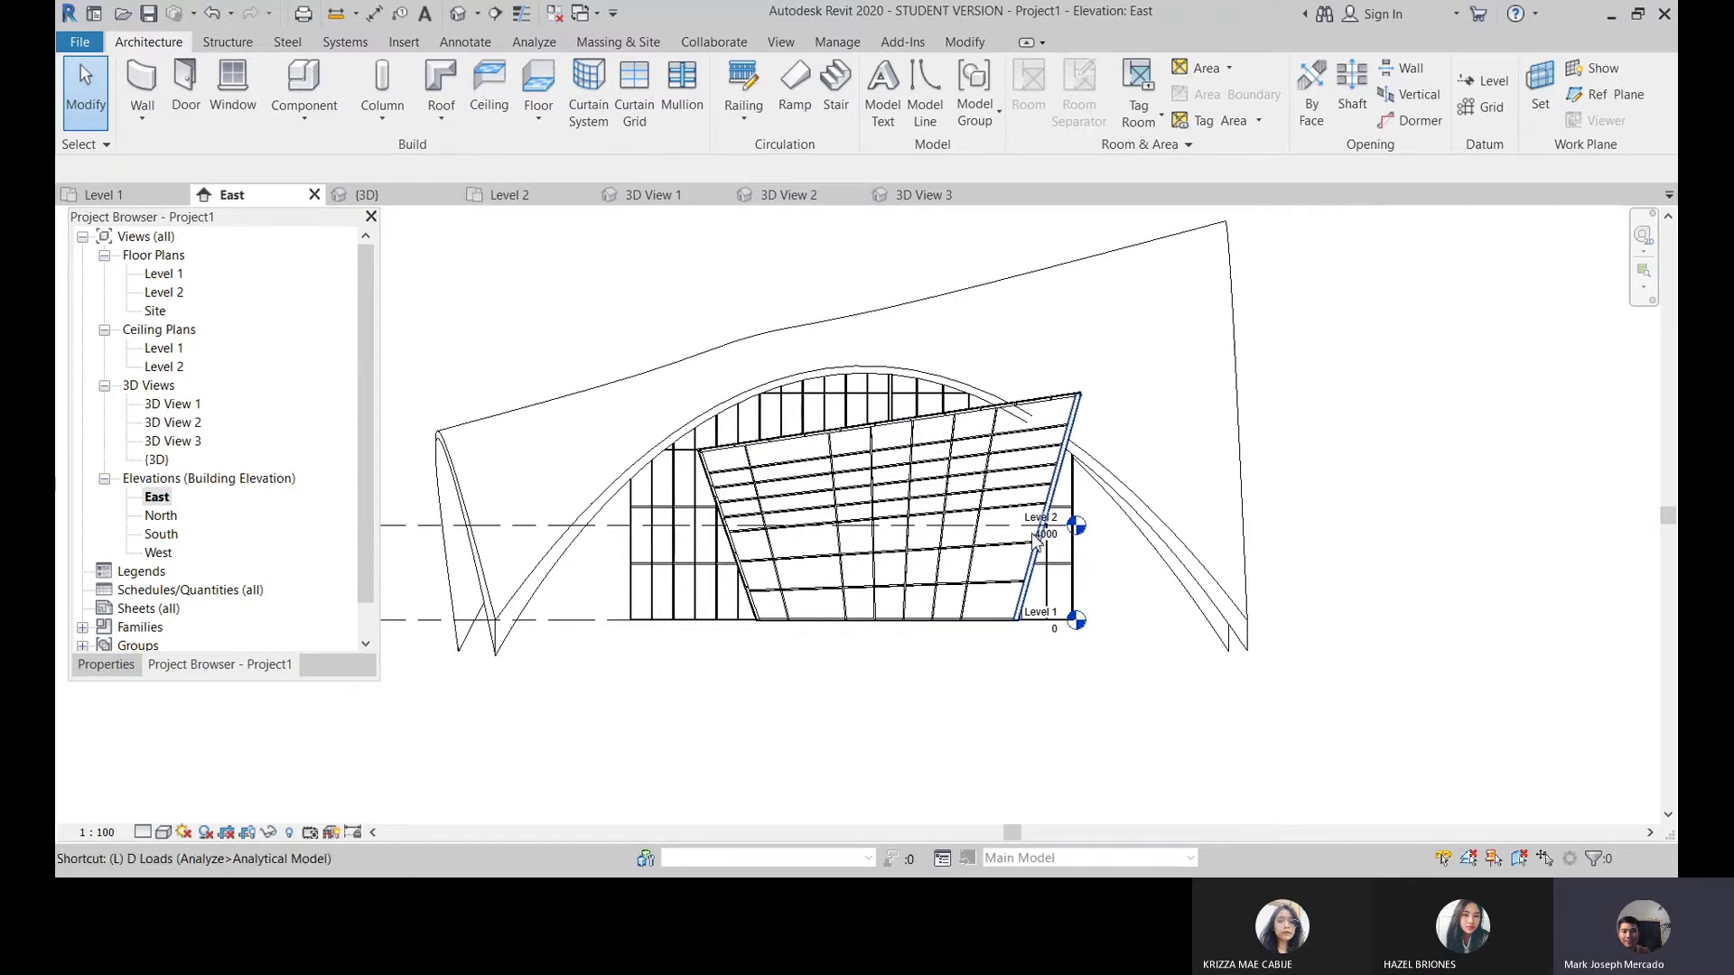
pyautogui.press('l')
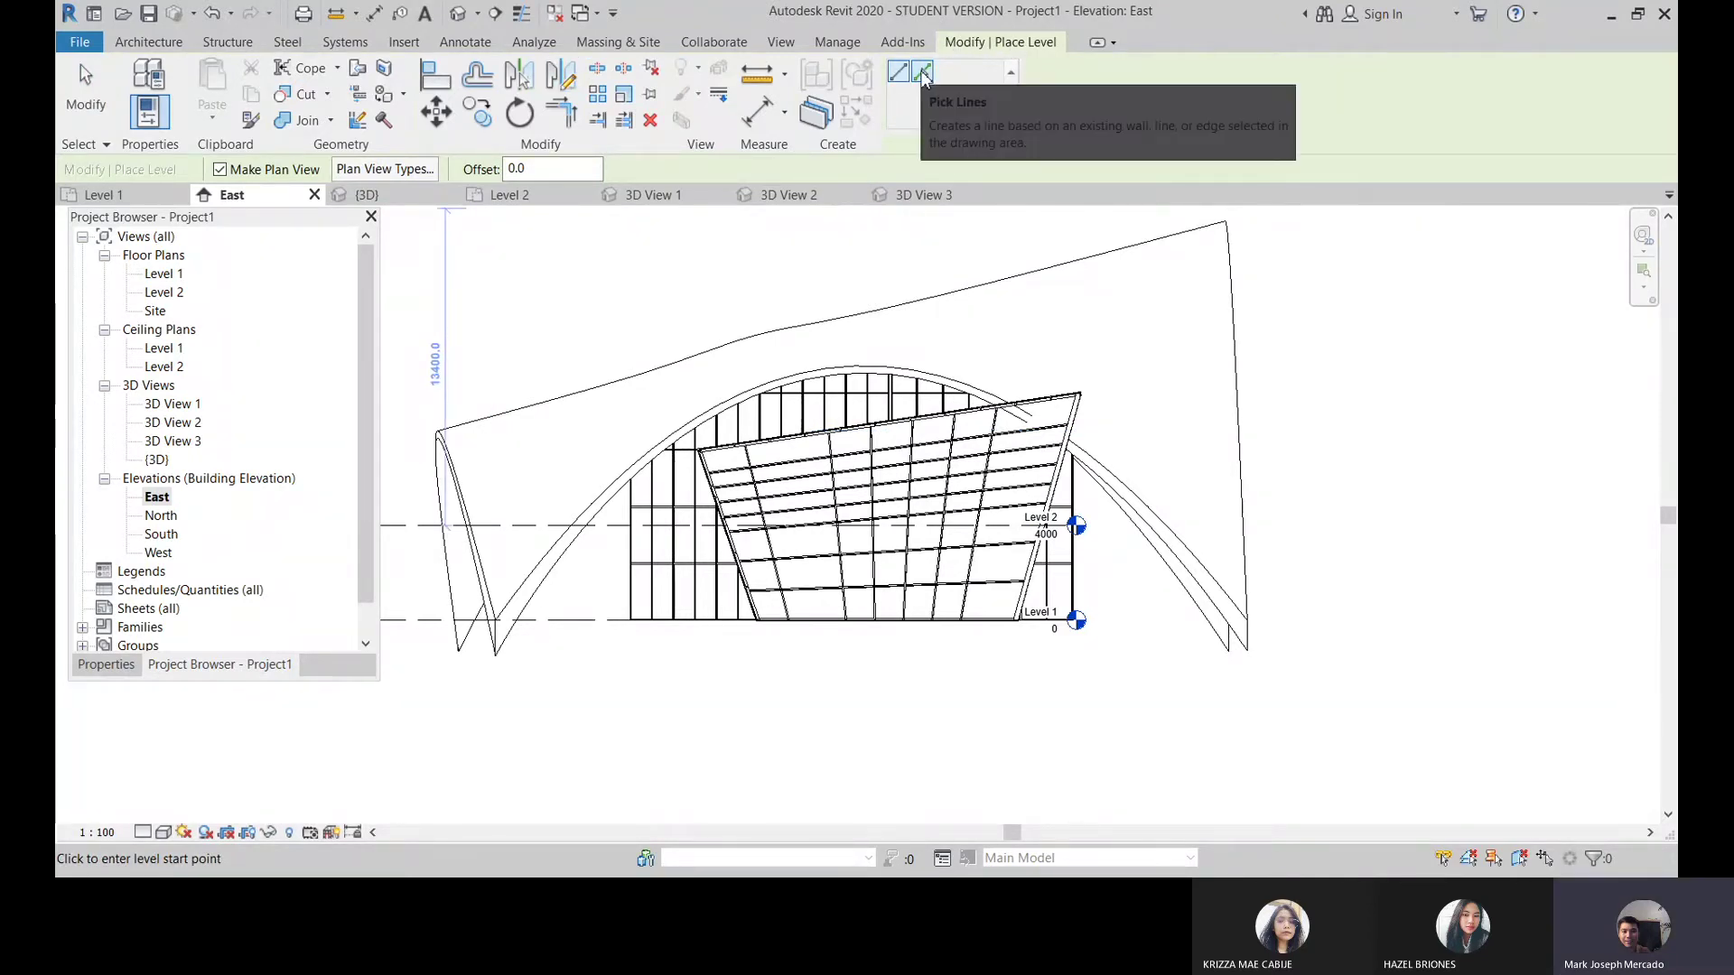
pyautogui.click(923, 76)
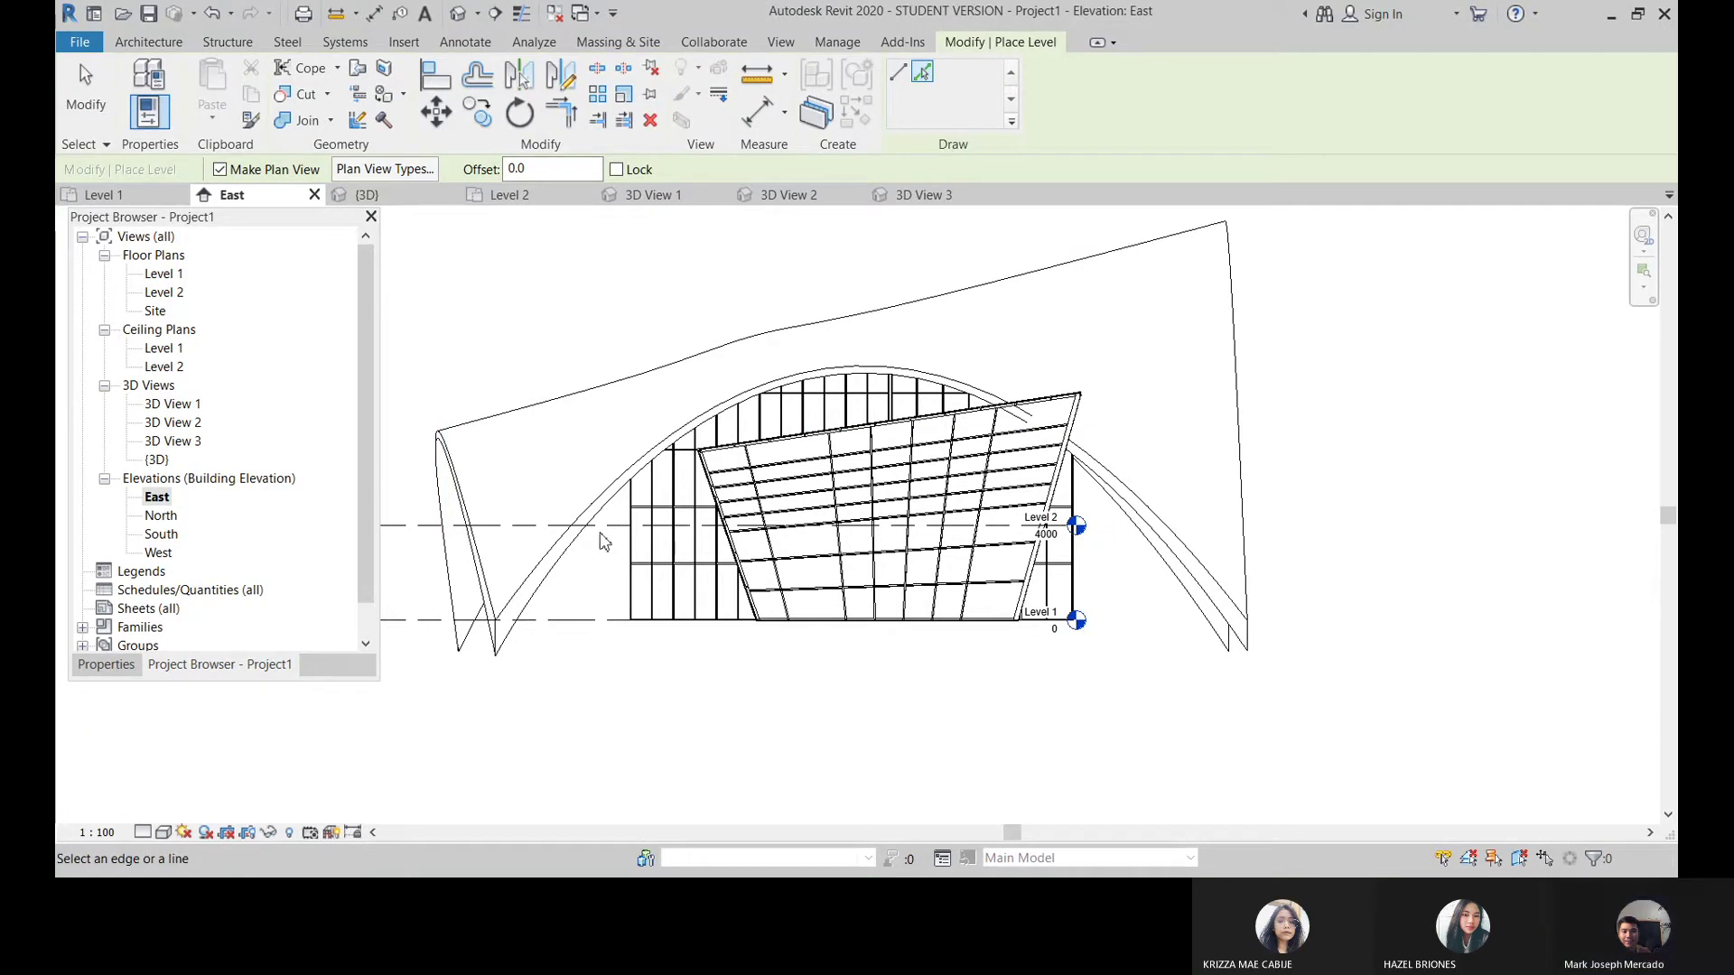
pyautogui.click(529, 168)
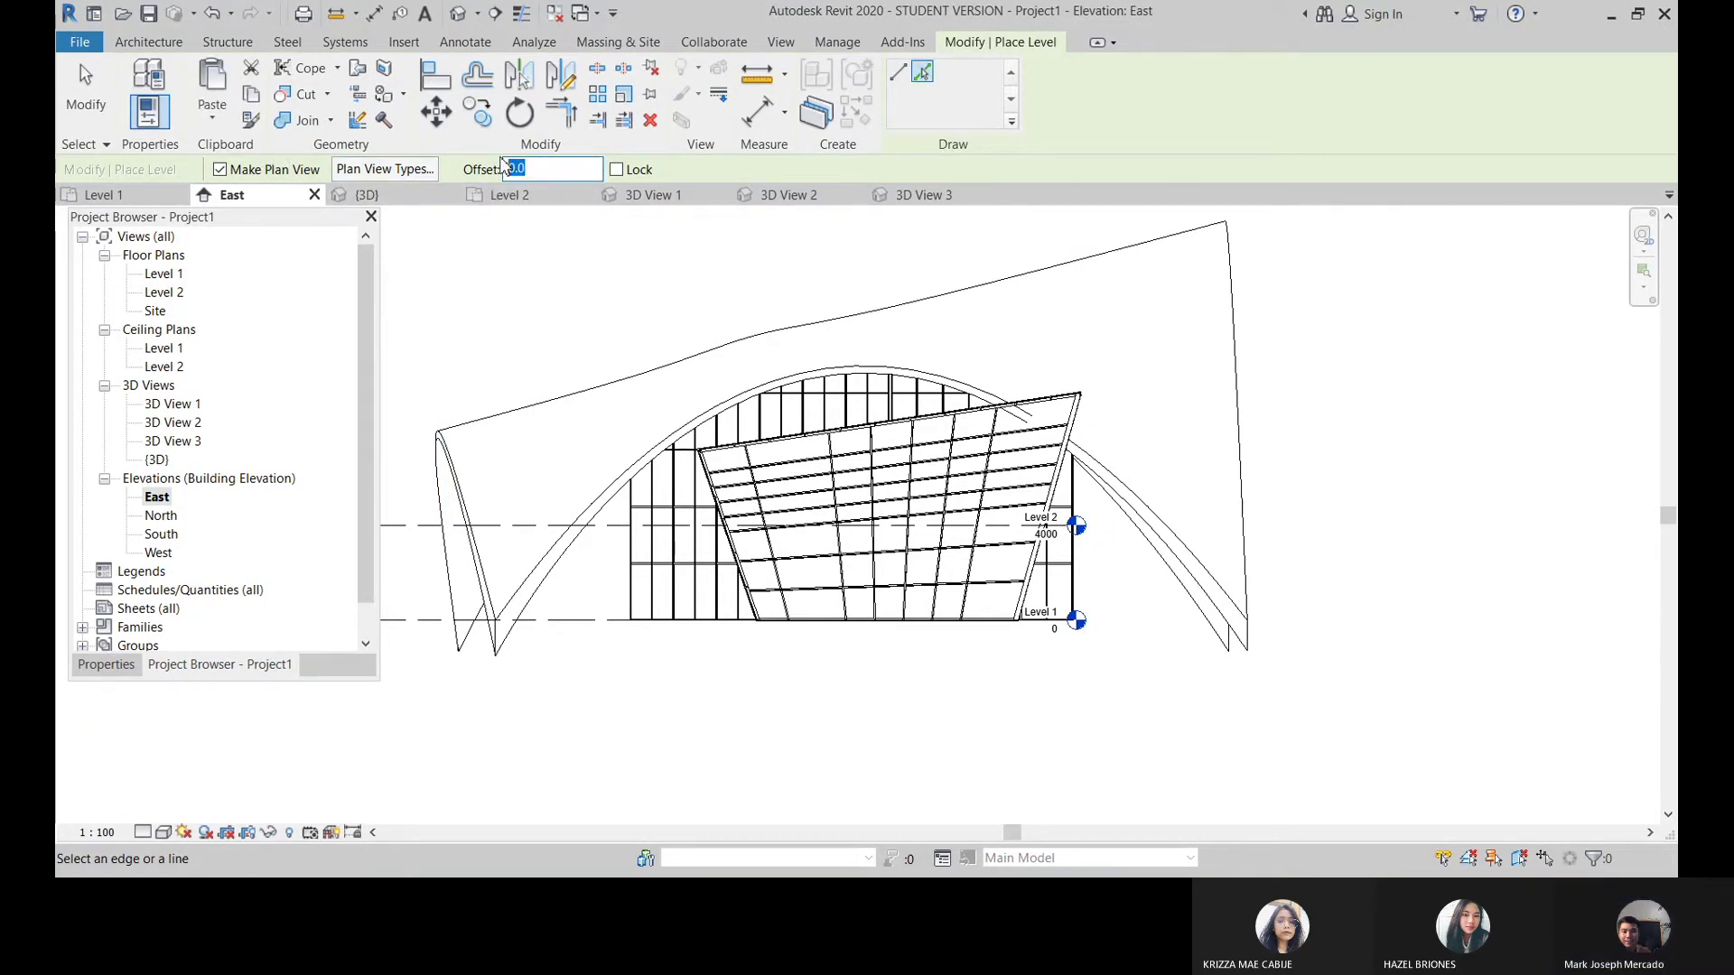
pyautogui.write('4000')
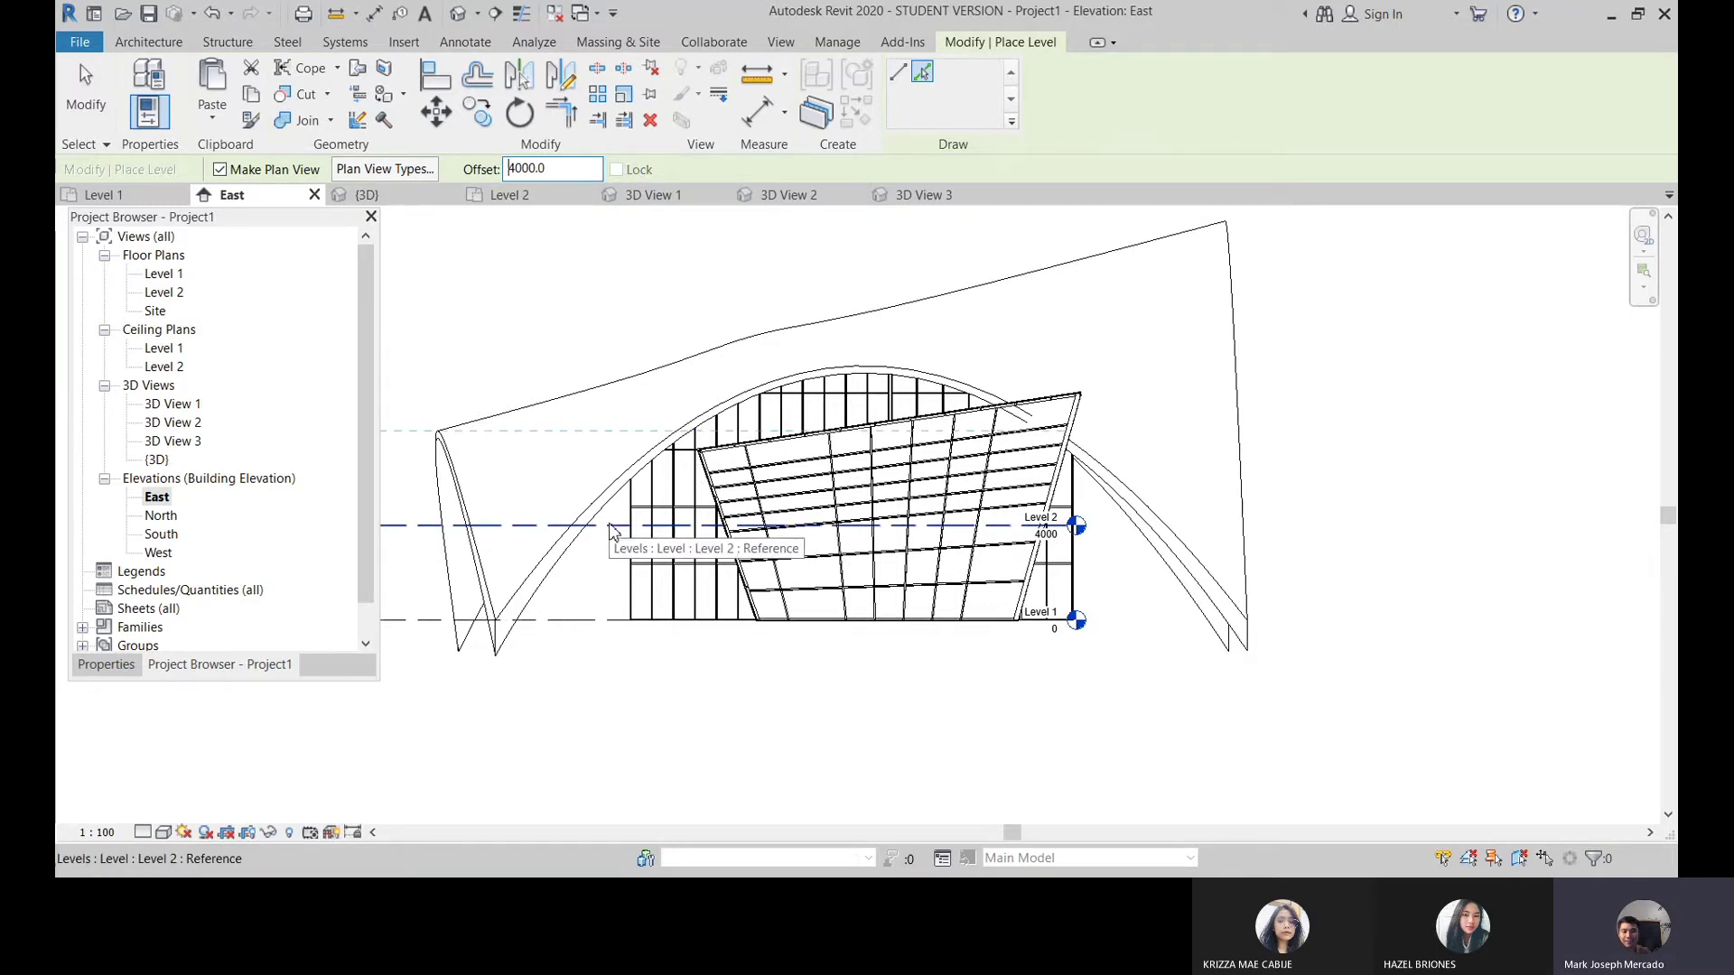
pyautogui.click(611, 525)
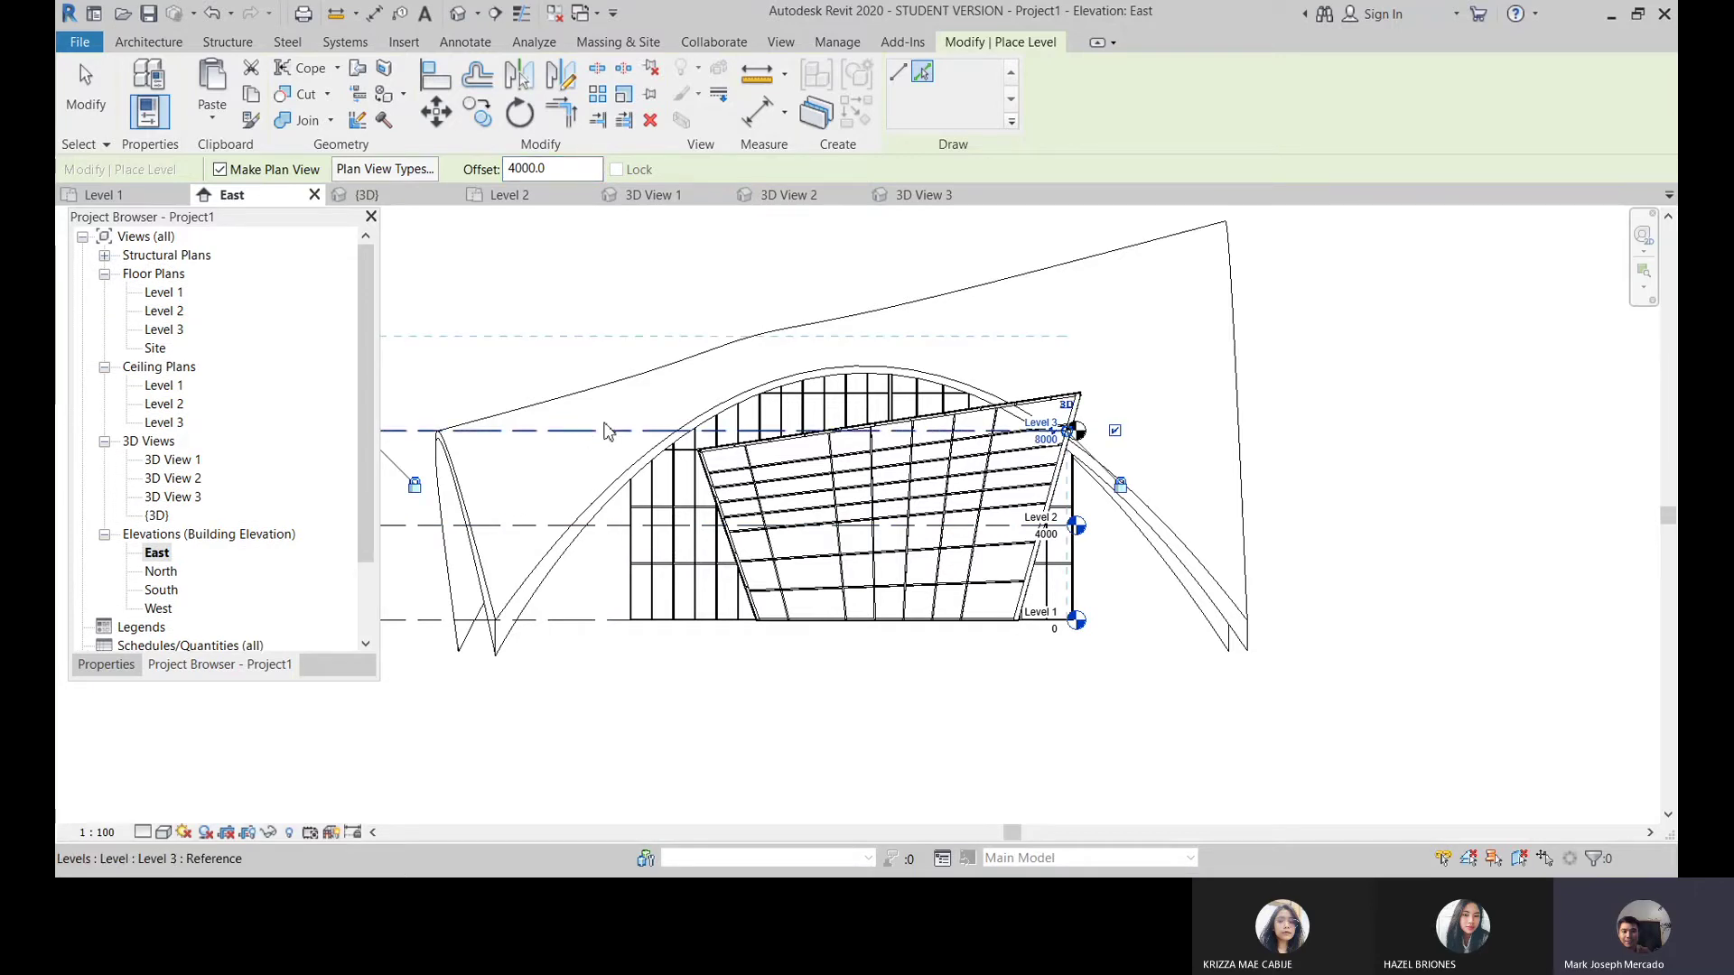
pyautogui.click(606, 432)
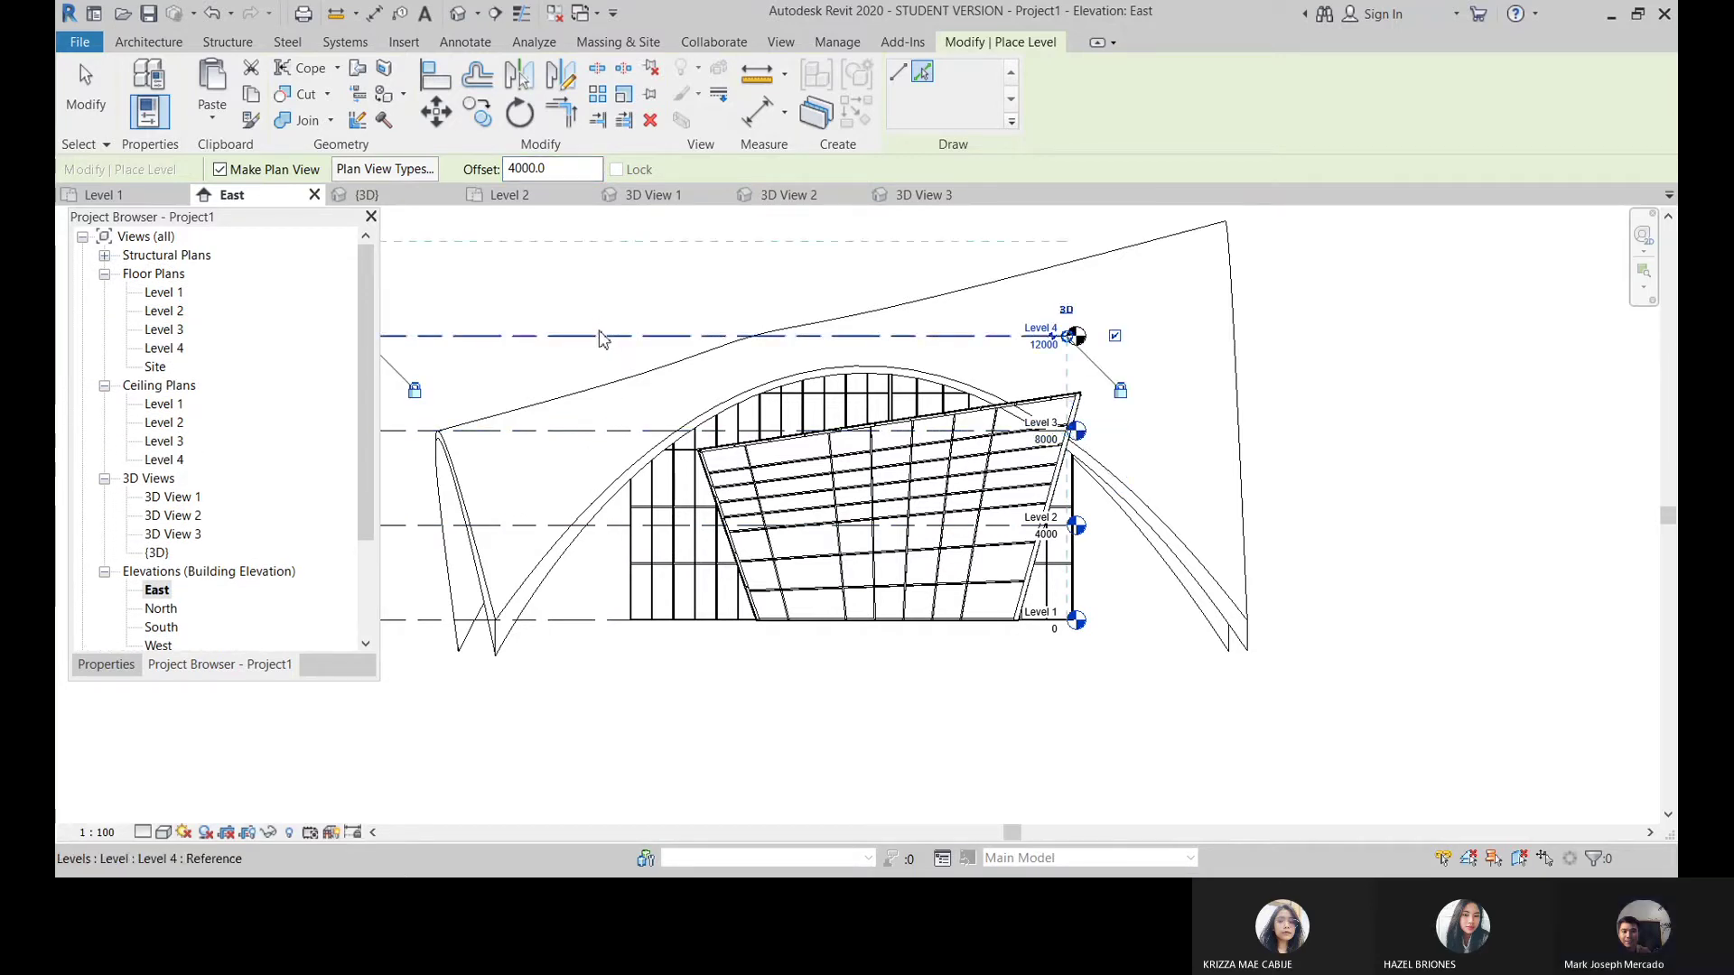
pyautogui.click(602, 339)
pyautogui.moveTo(864, 216); pyautogui.dragTo(929, 280, button='middle')
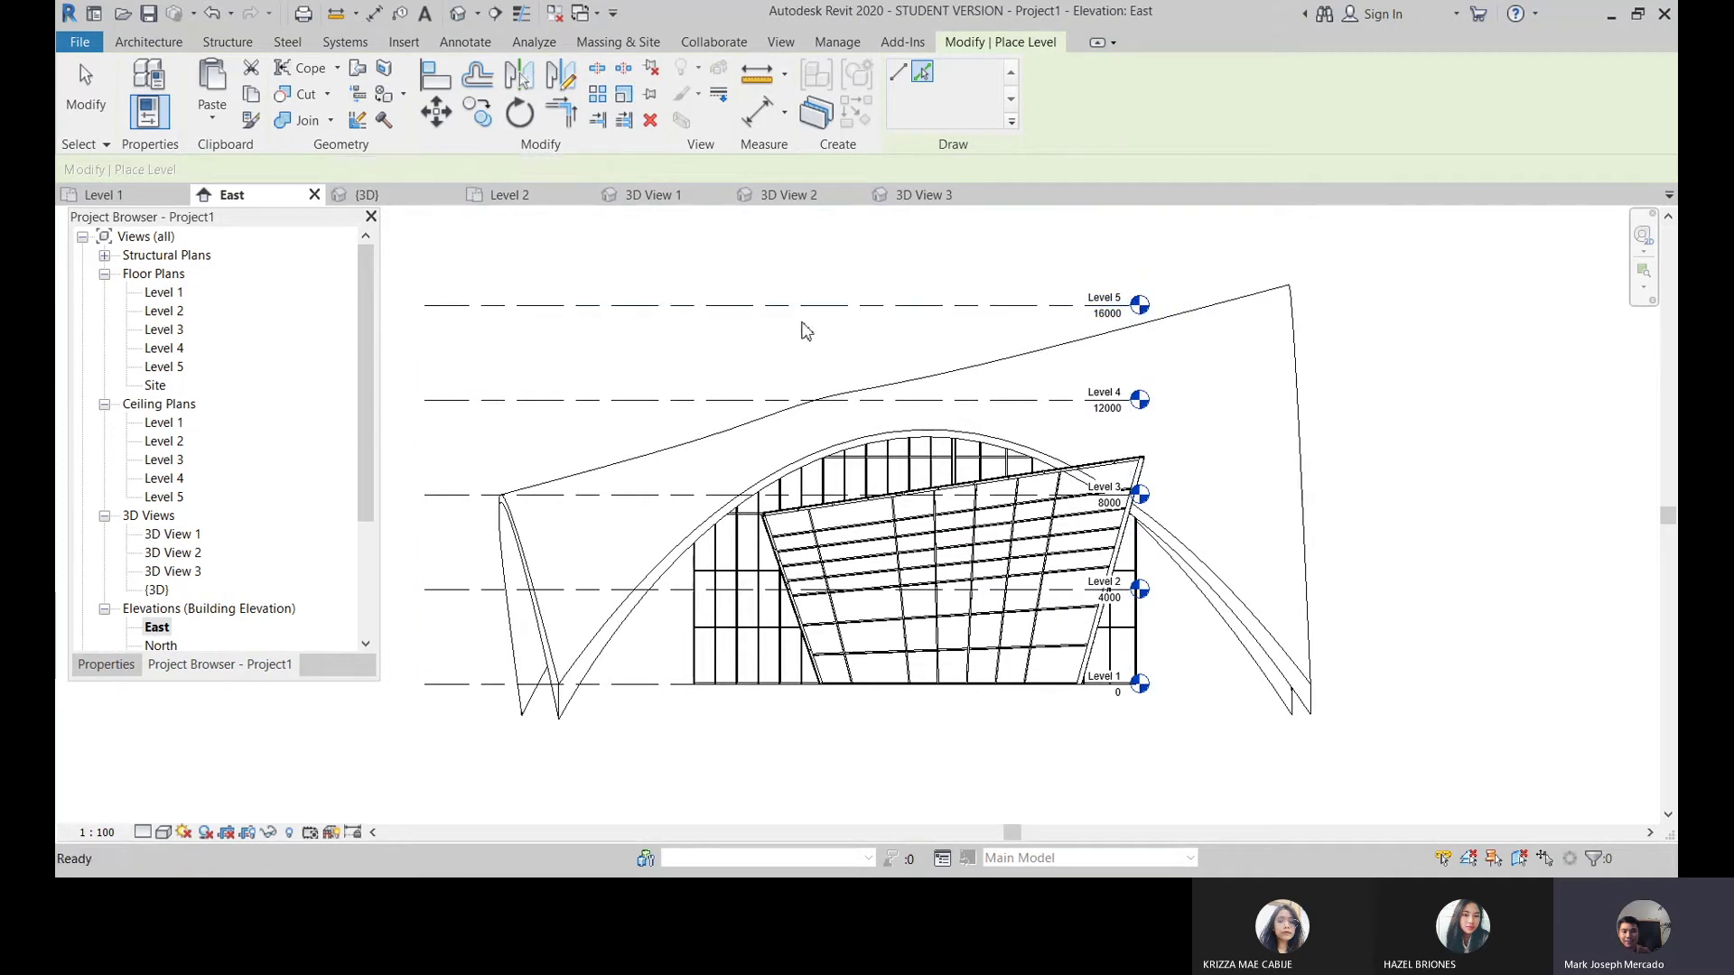
pyautogui.press('Escape')
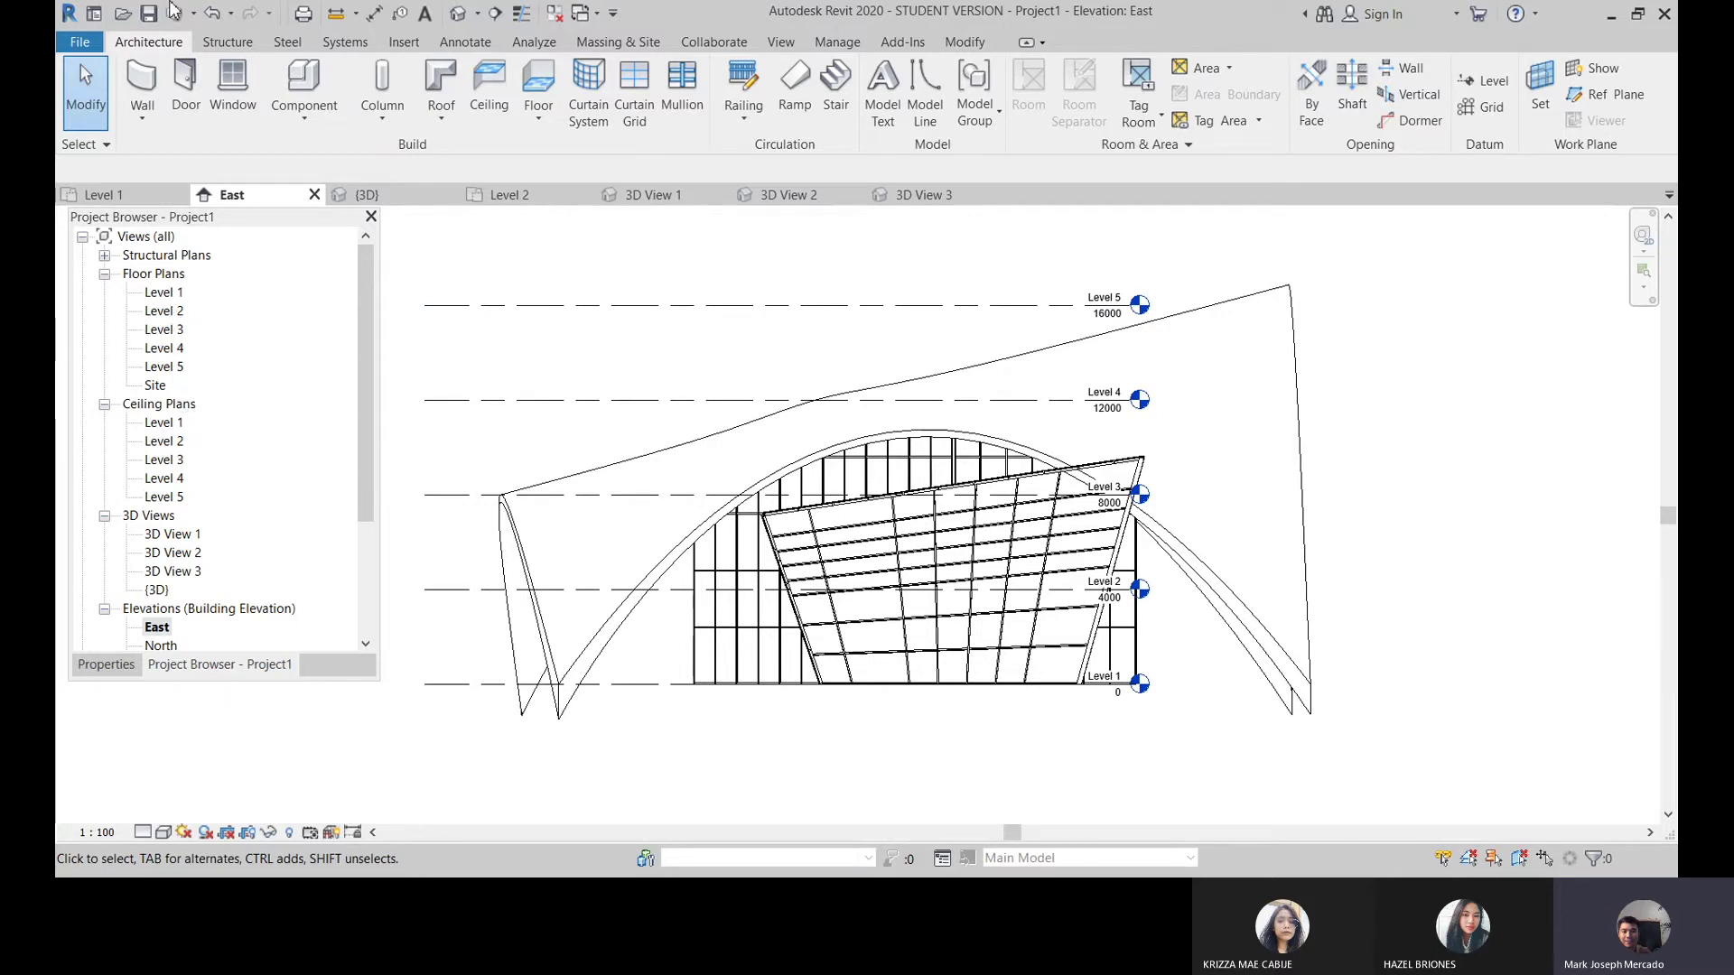
# Step: In the 3D right view, raise the box wall's top up to Level 5
pyautogui.doubleClick(156, 590)
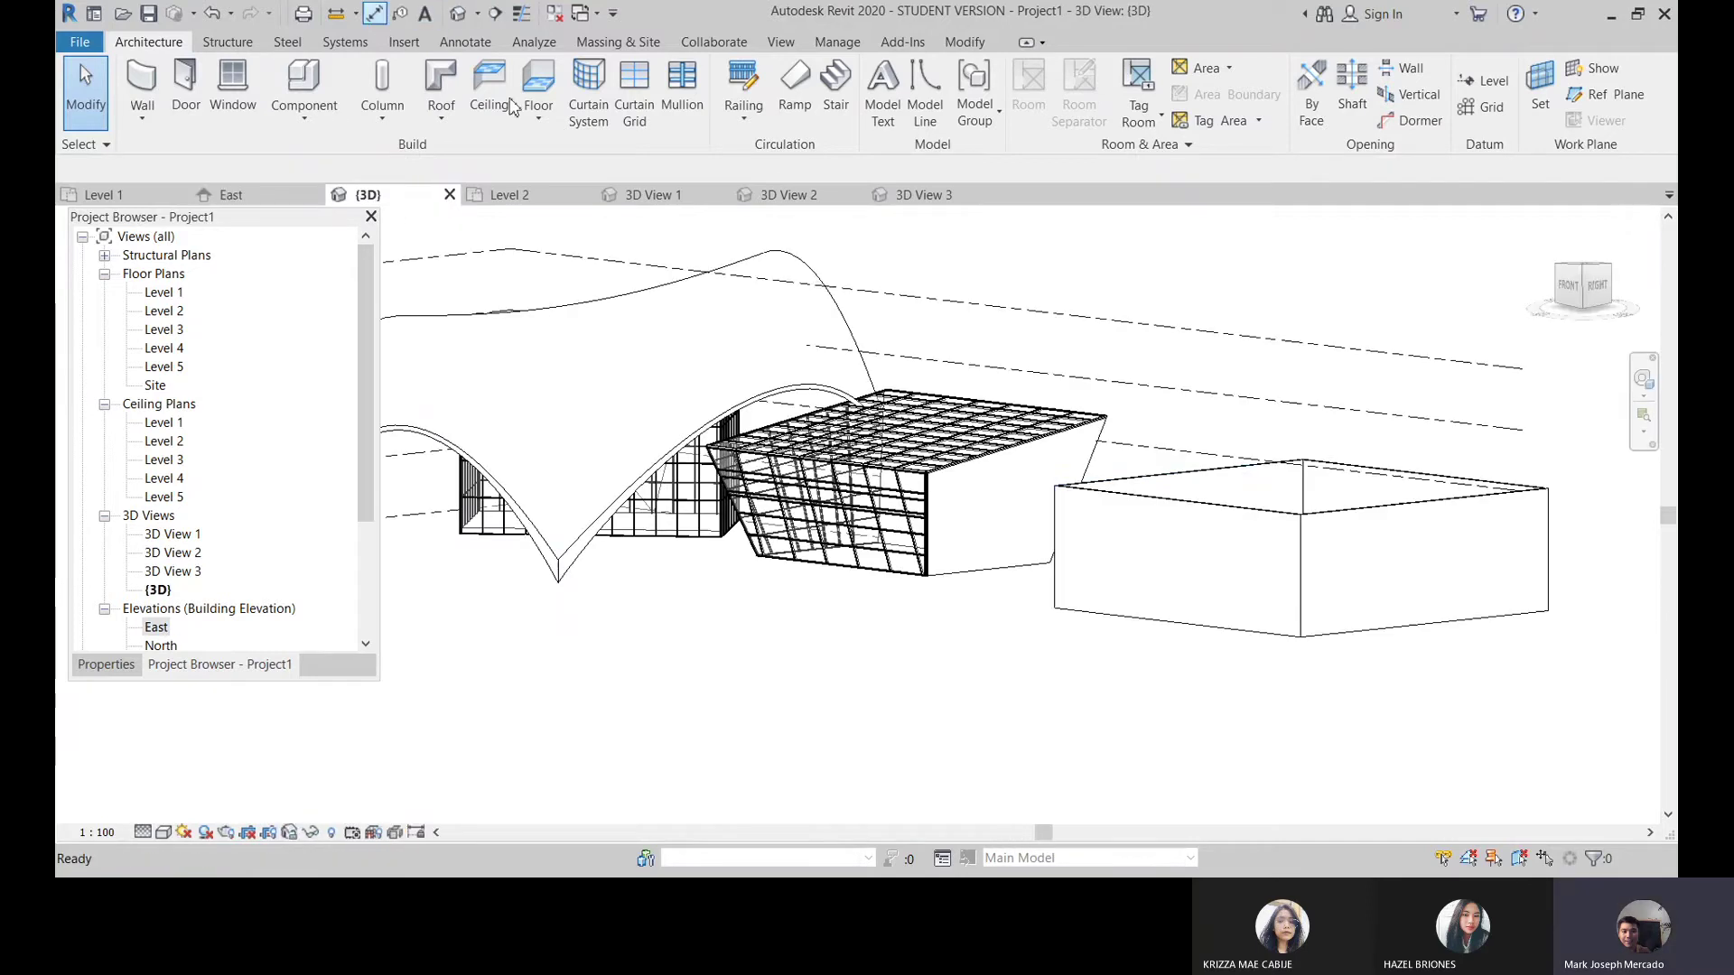
pyautogui.click(1597, 285)
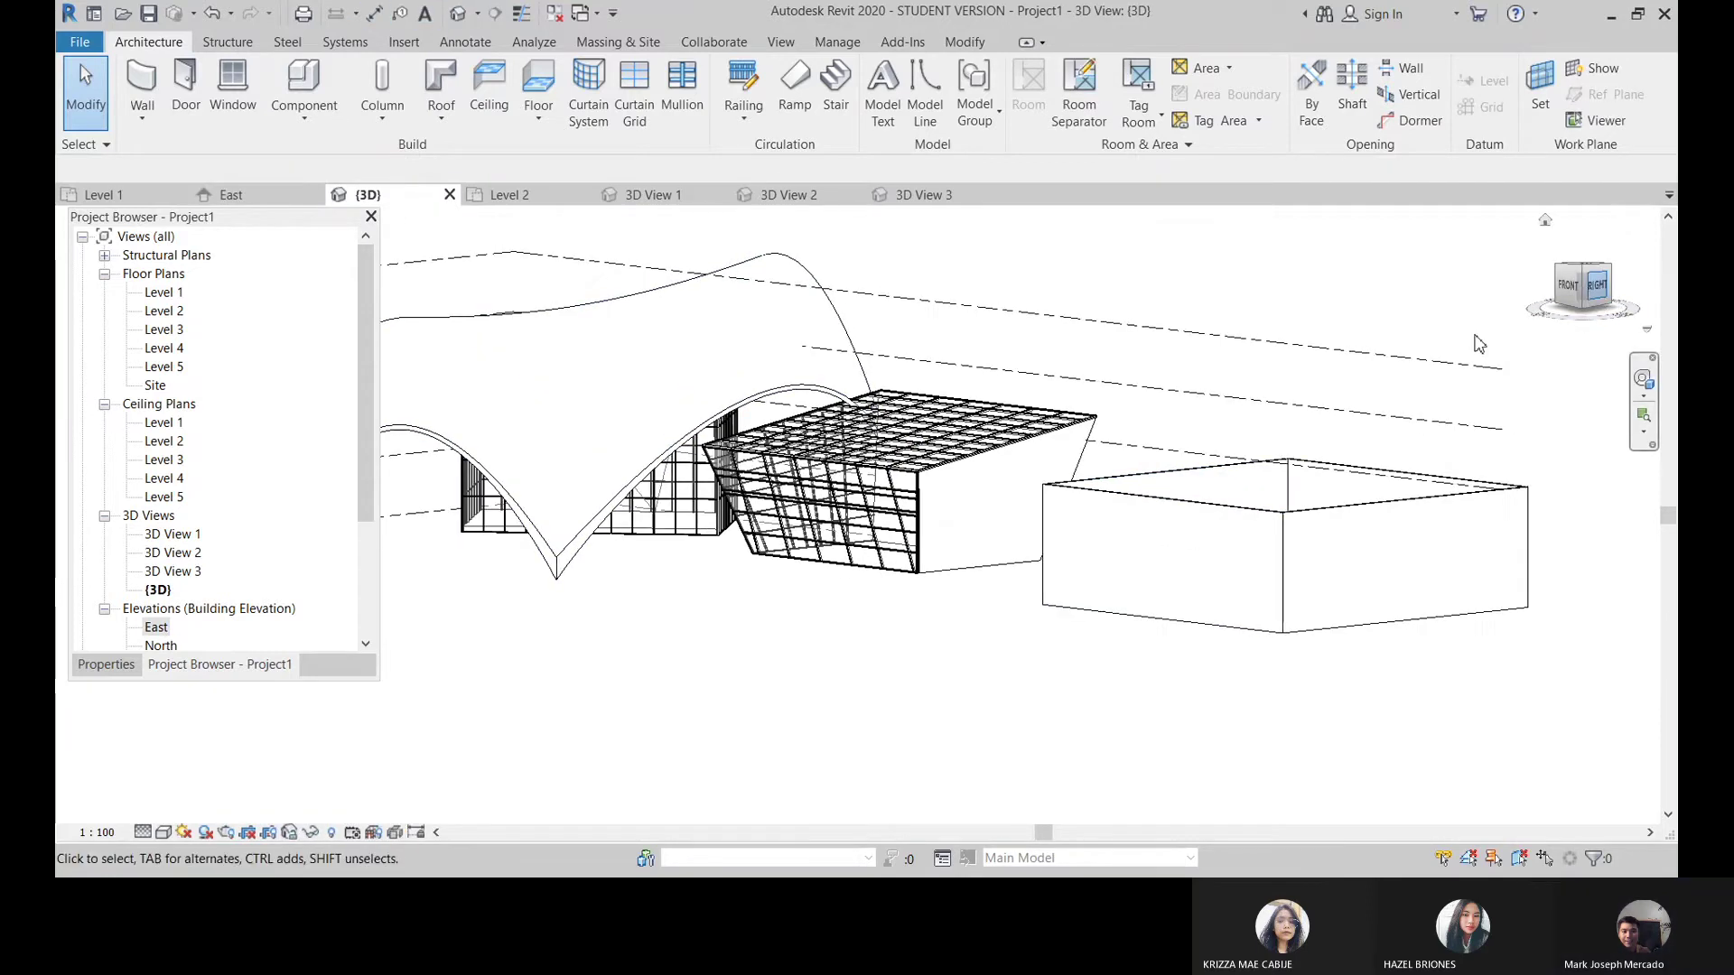
pyautogui.scroll(1, 871, 600)
pyautogui.scroll(3, 952, 503)
pyautogui.scroll(1, 917, 445)
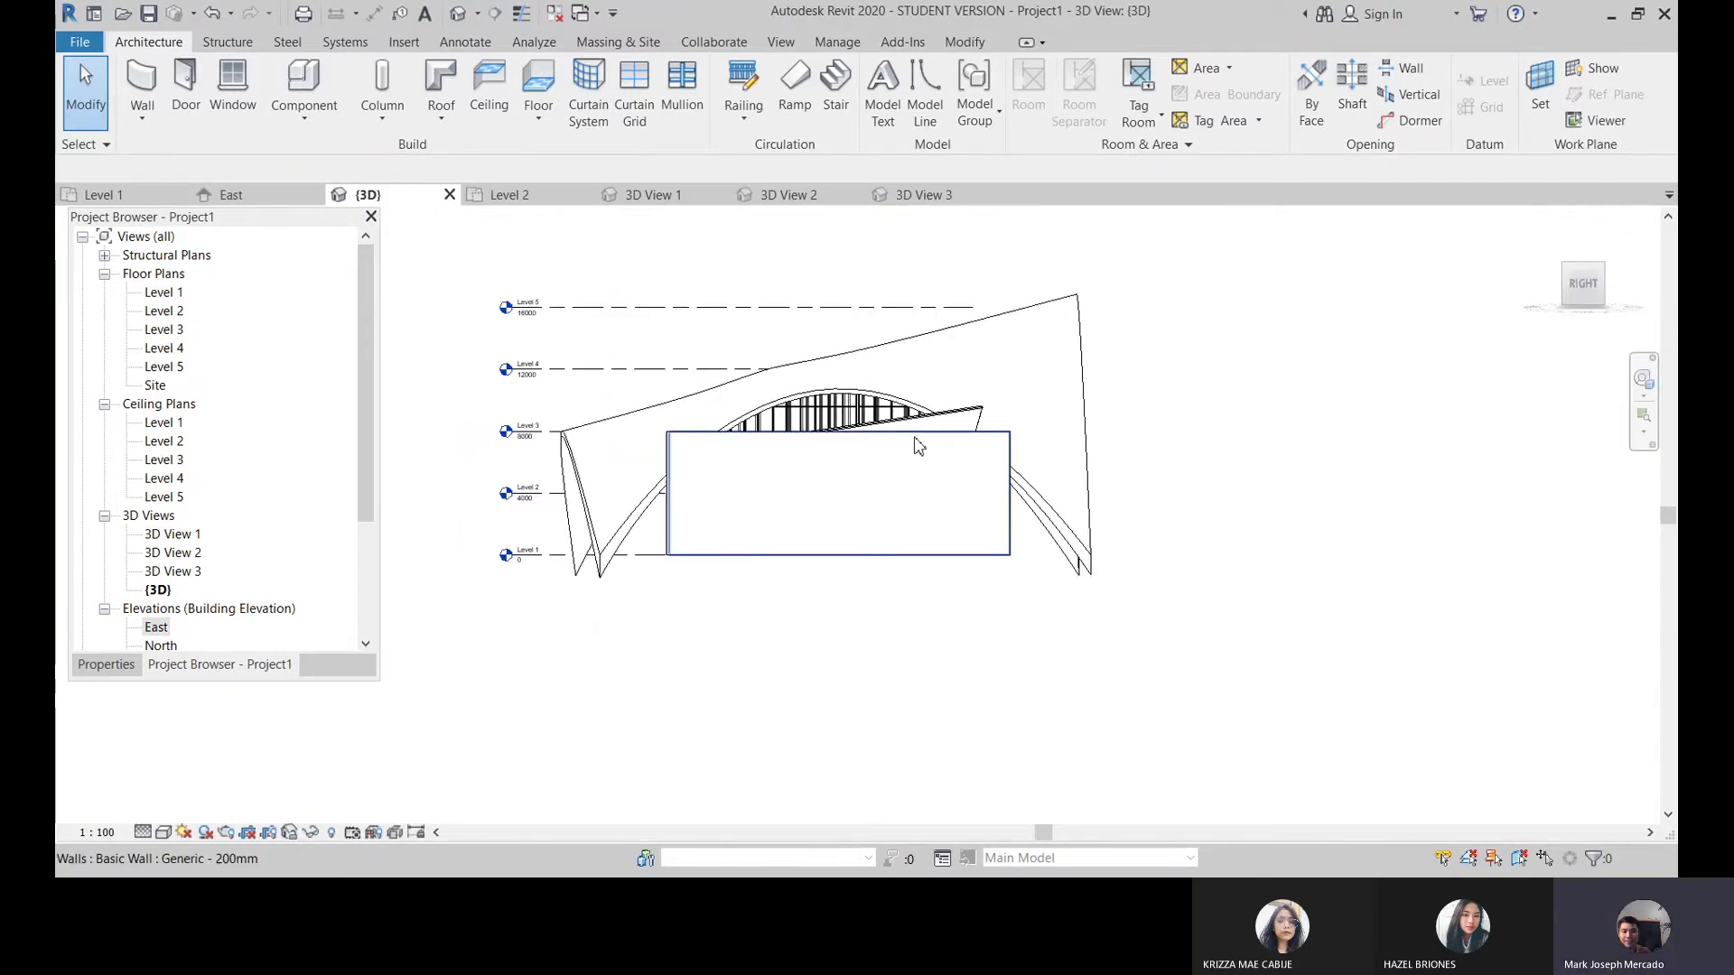
pyautogui.click(843, 441)
pyautogui.moveTo(844, 421); pyautogui.dragTo(831, 298)
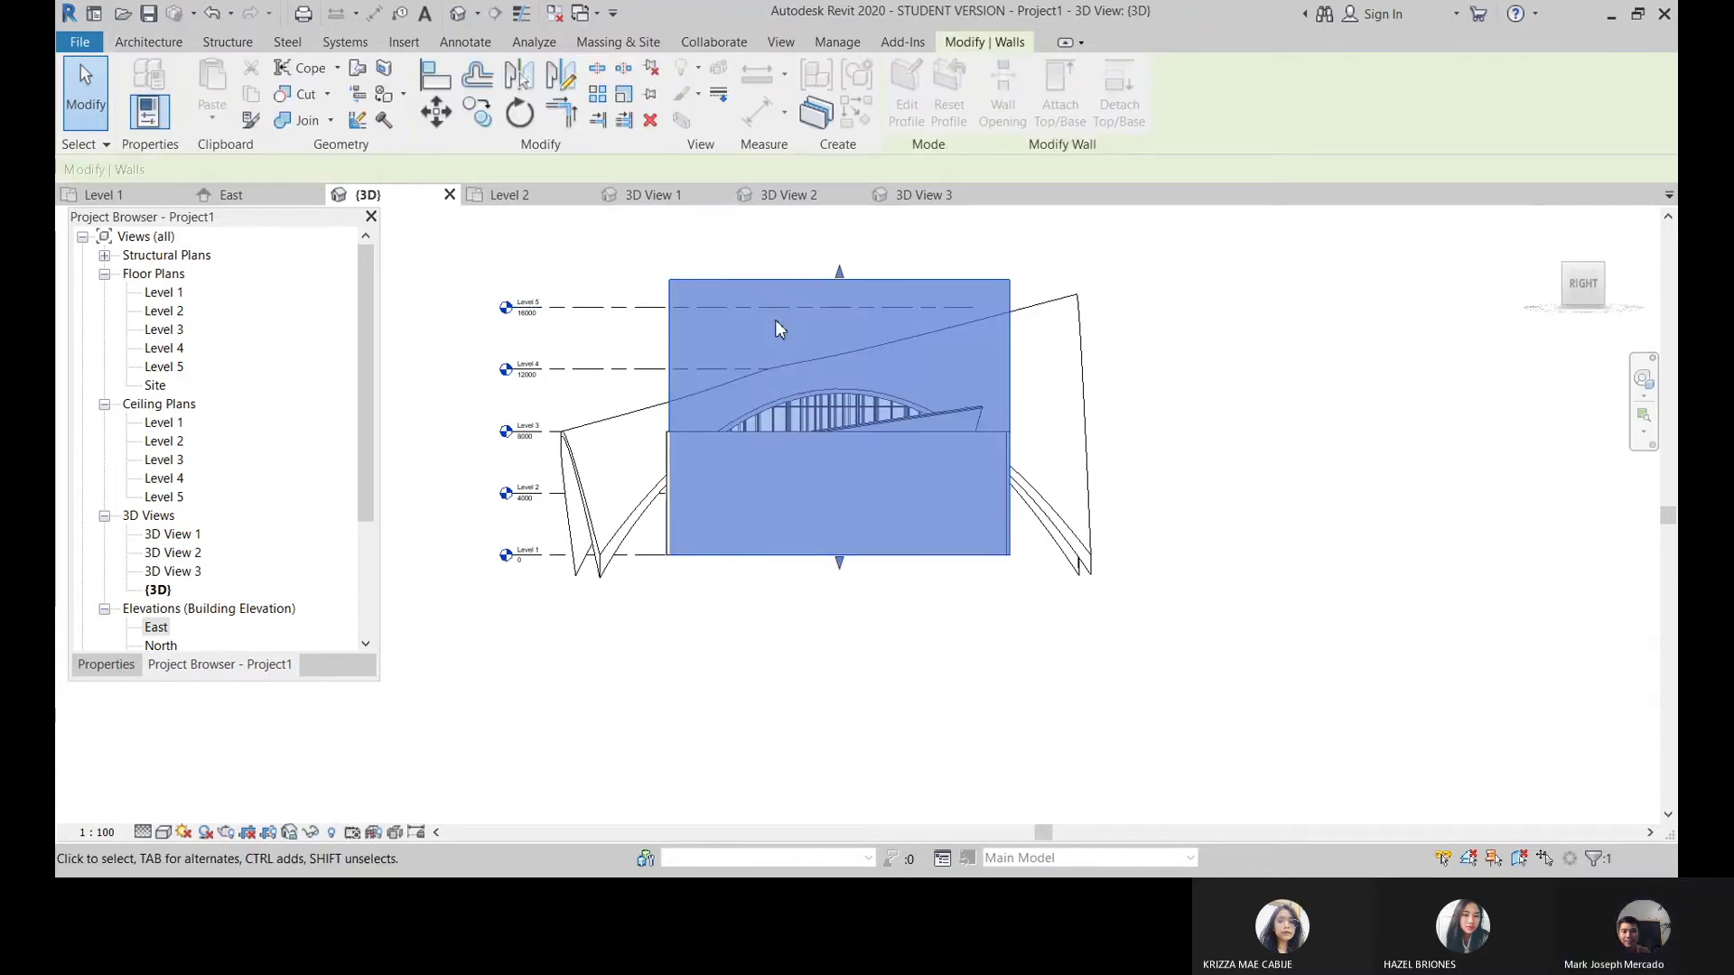
# Step: Match Type the three low walls to the tall right wall, then save
pyautogui.scroll(3, 469, 287)
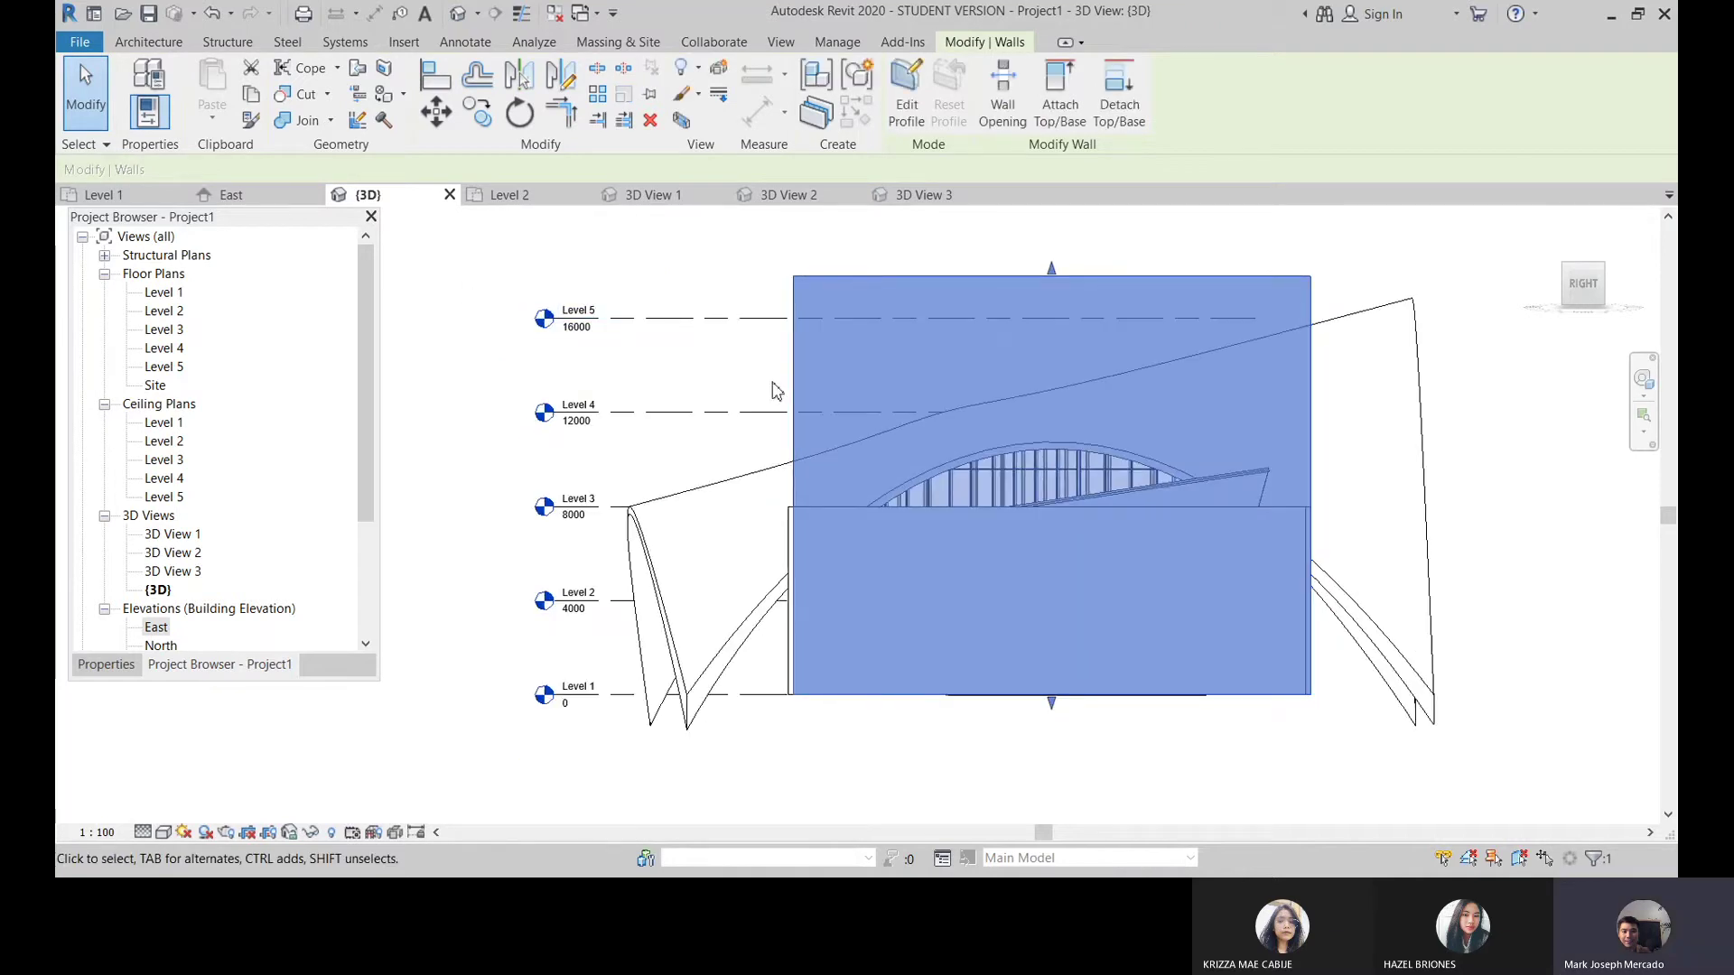
pyautogui.keyDown('shift'); pyautogui.moveTo(904, 541); pyautogui.dragTo(1068, 587, button='middle'); pyautogui.keyUp('shift')
pyautogui.scroll(-2, 1059, 542)
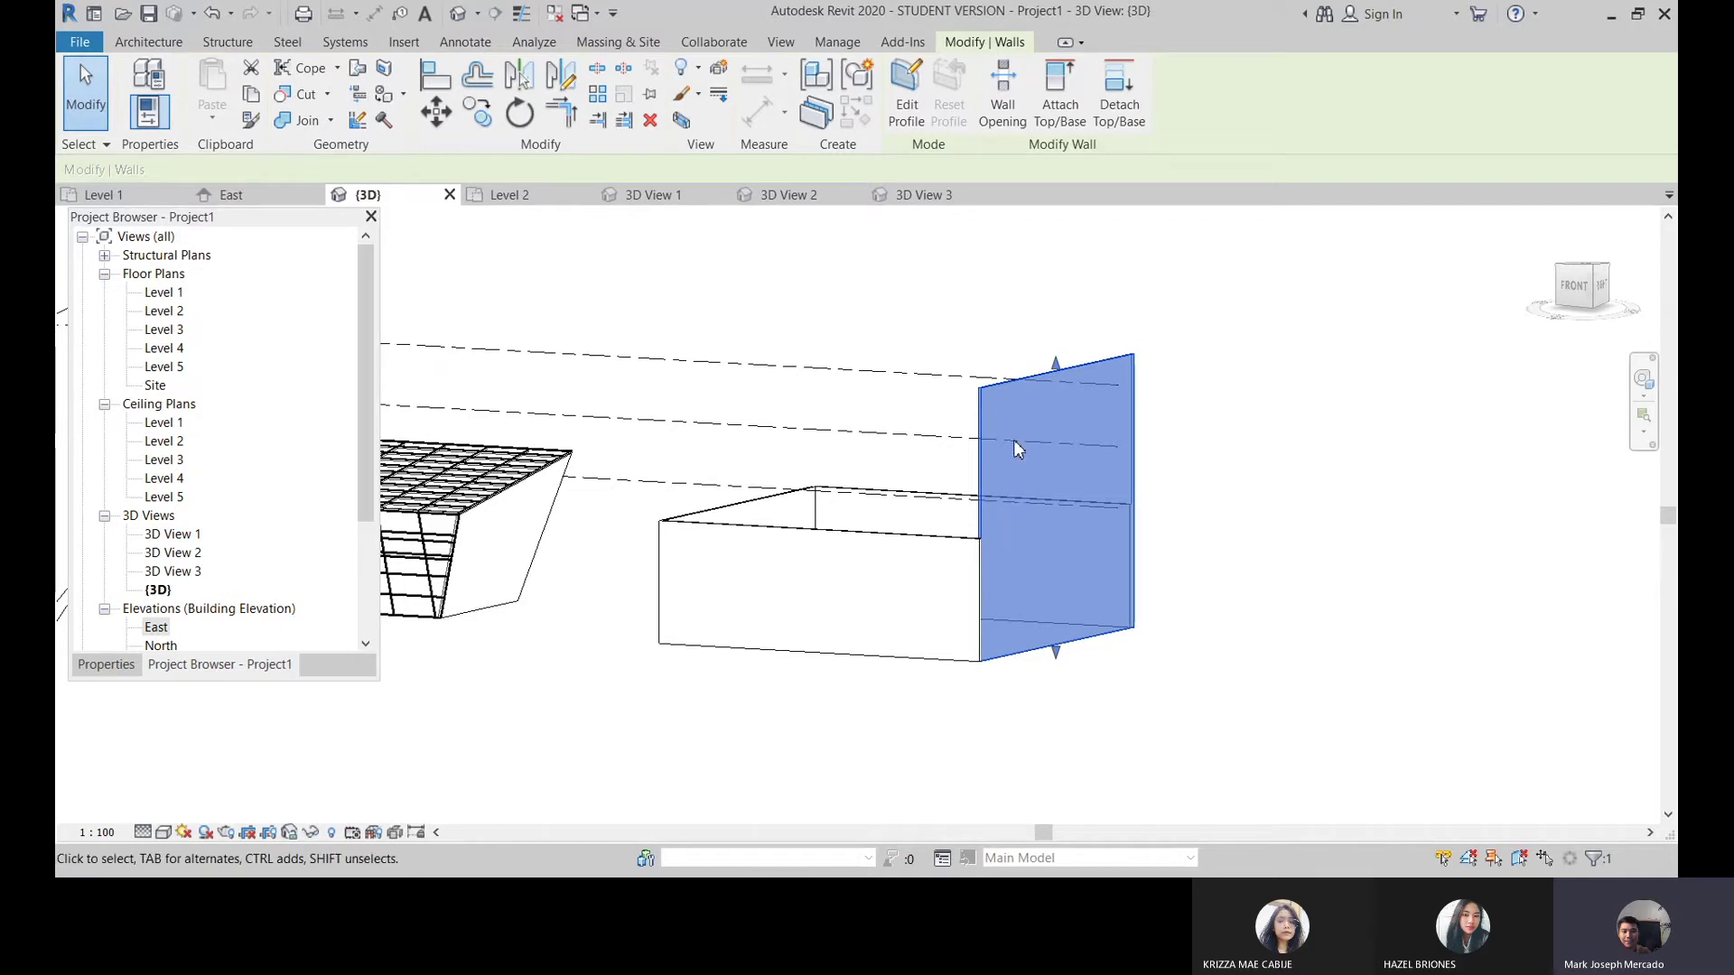
pyautogui.press('m')
pyautogui.press('a')
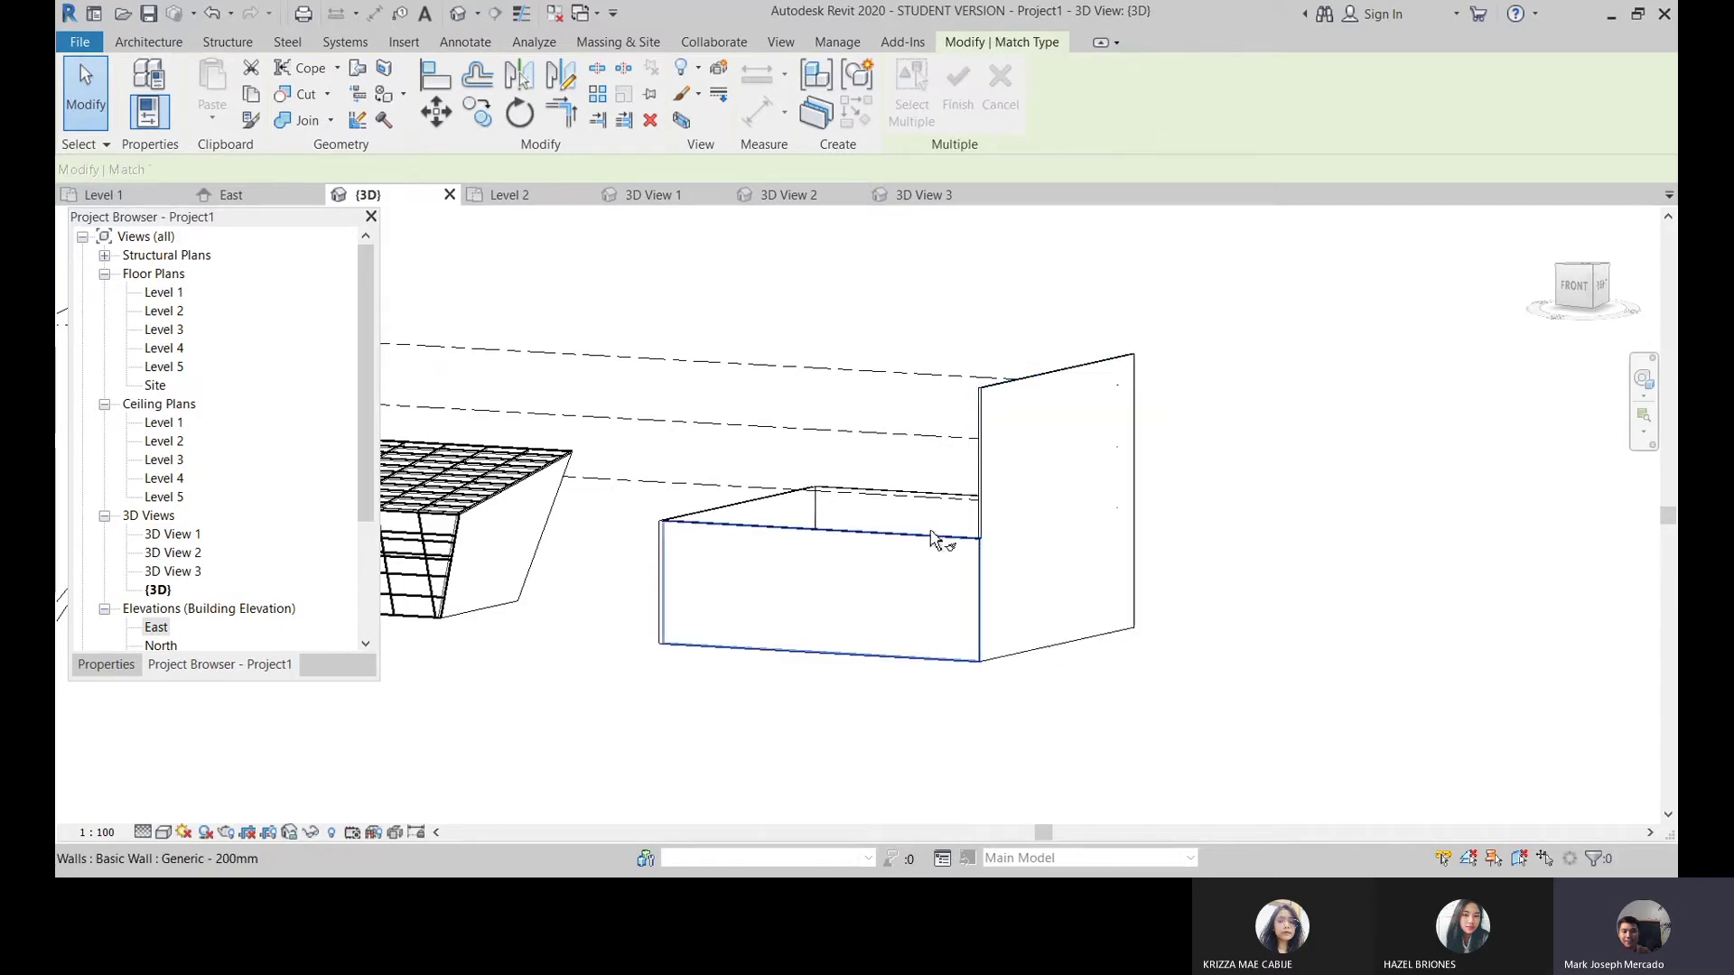
pyautogui.click(1014, 388)
pyautogui.click(917, 538)
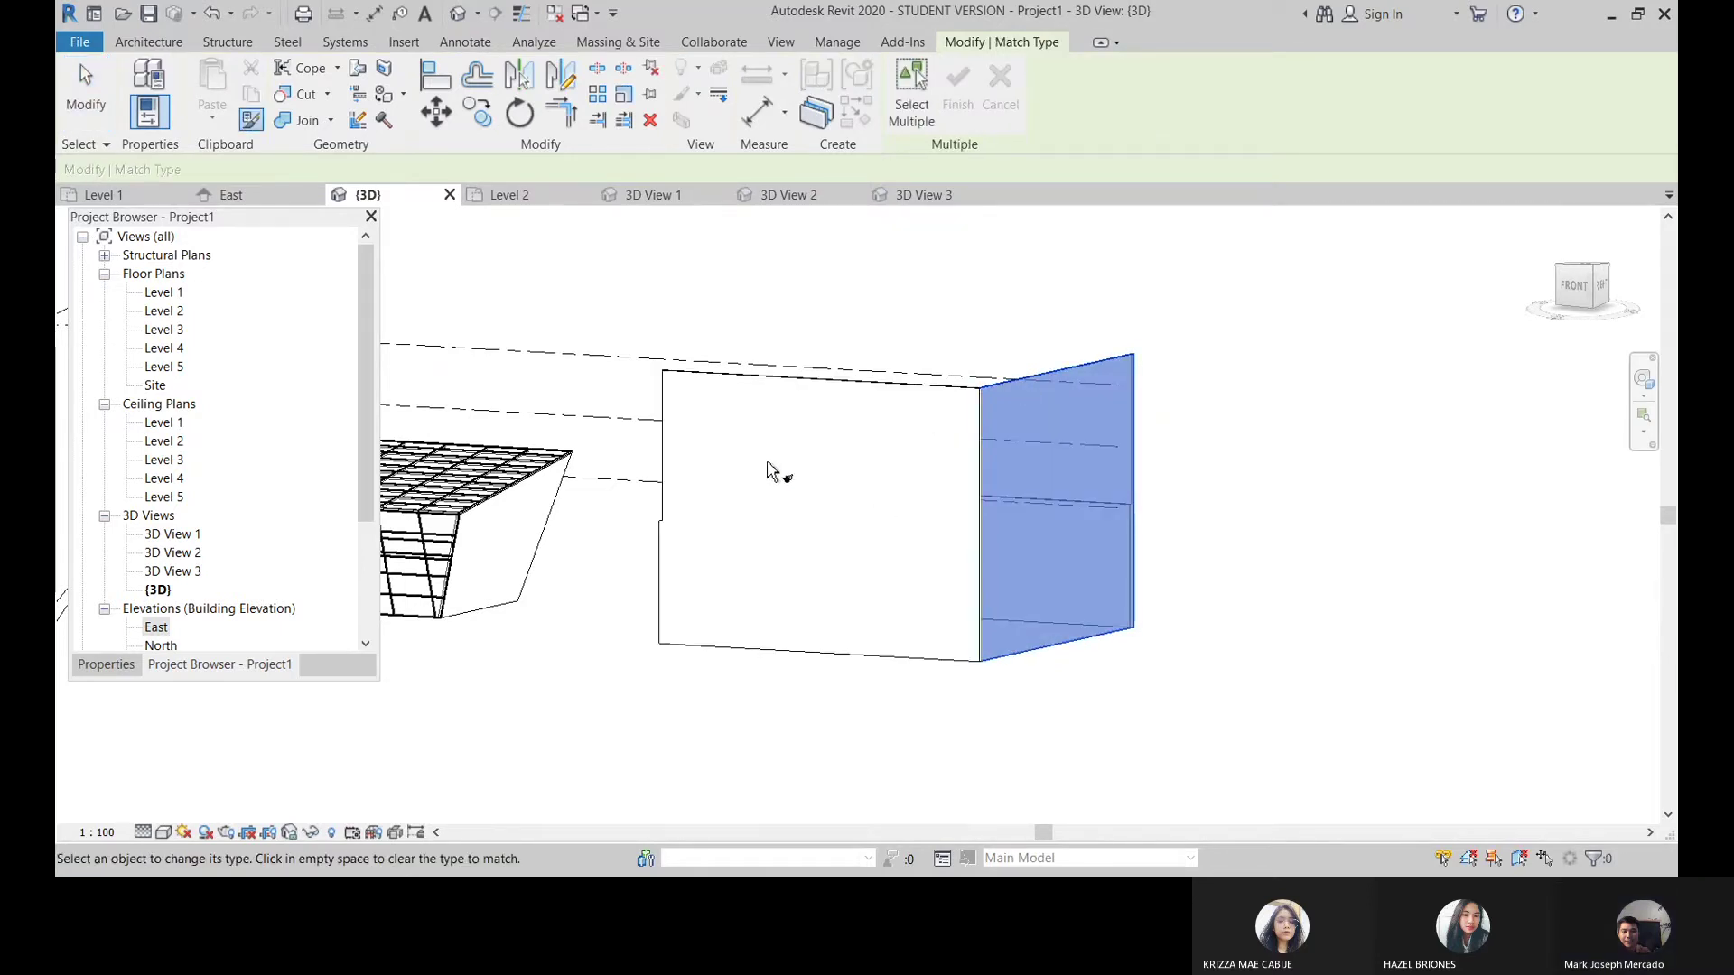
pyautogui.moveTo(685, 530)
pyautogui.keyDown('shift'); pyautogui.mouseDown(button='middle')
pyautogui.moveTo(1003, 694)
pyautogui.moveTo(875, 538)
pyautogui.mouseUp(button='middle'); pyautogui.keyUp('shift')
pyautogui.click(875, 538)
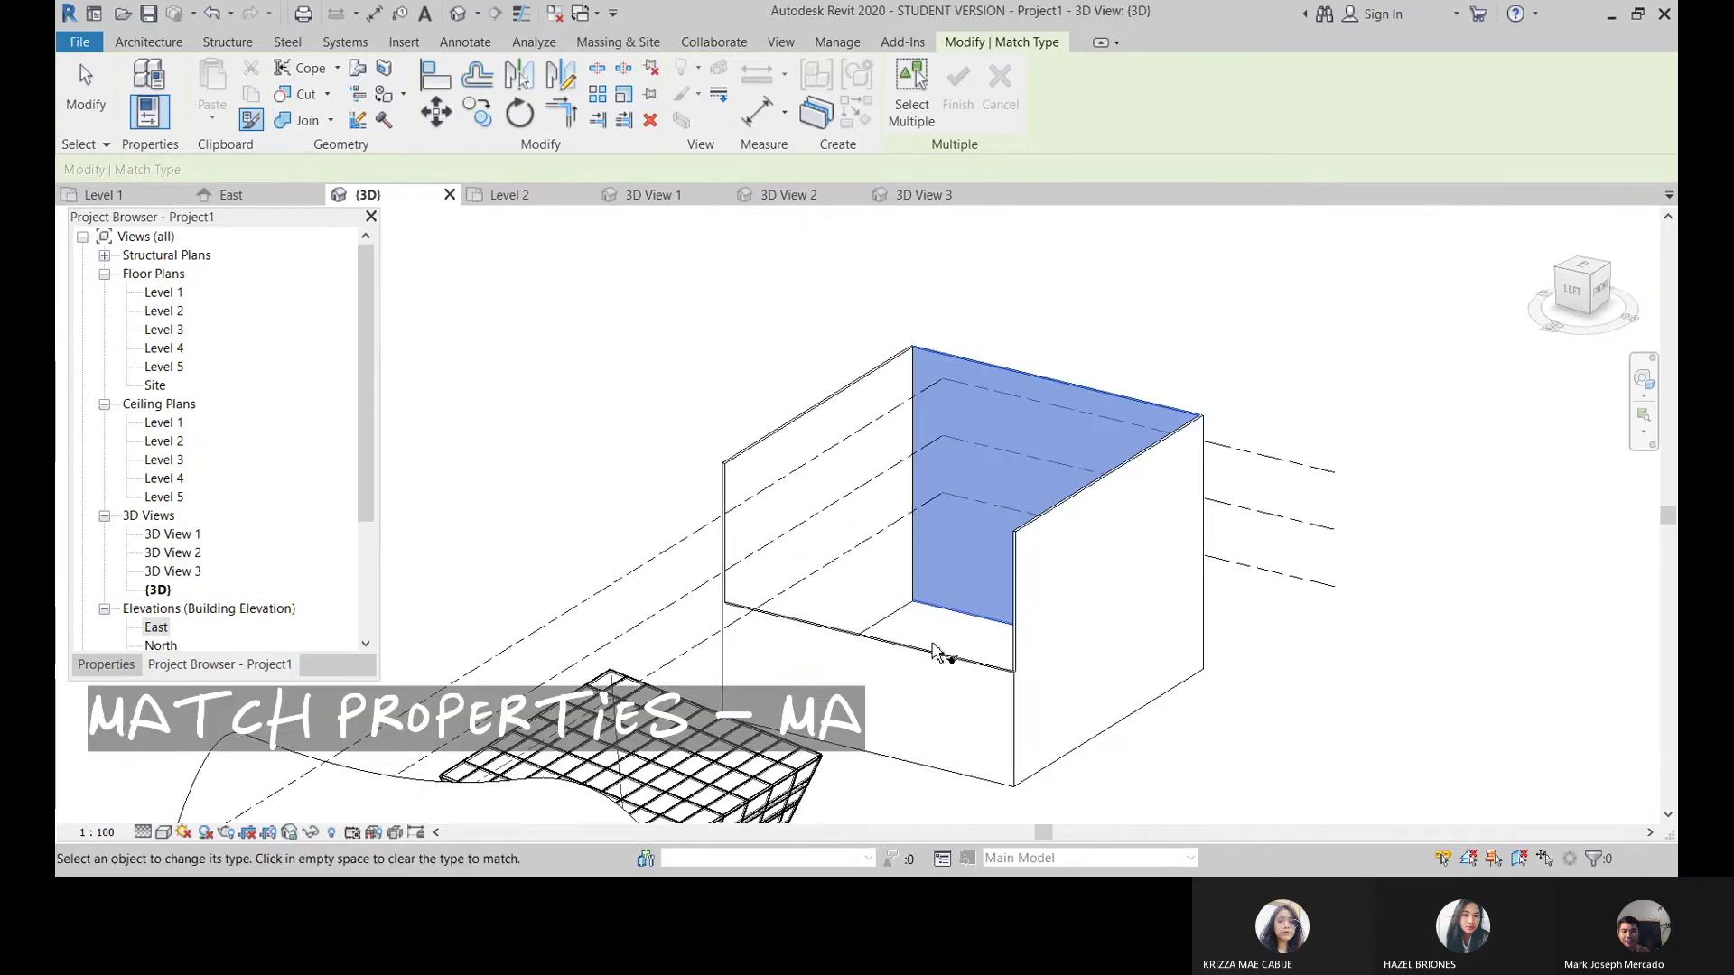
pyautogui.click(937, 654)
pyautogui.moveTo(975, 581)
pyautogui.keyDown('shift'); pyautogui.mouseDown(button='middle')
pyautogui.moveTo(685, 552)
pyautogui.moveTo(785, 666)
pyautogui.mouseUp(button='middle'); pyautogui.keyUp('shift')
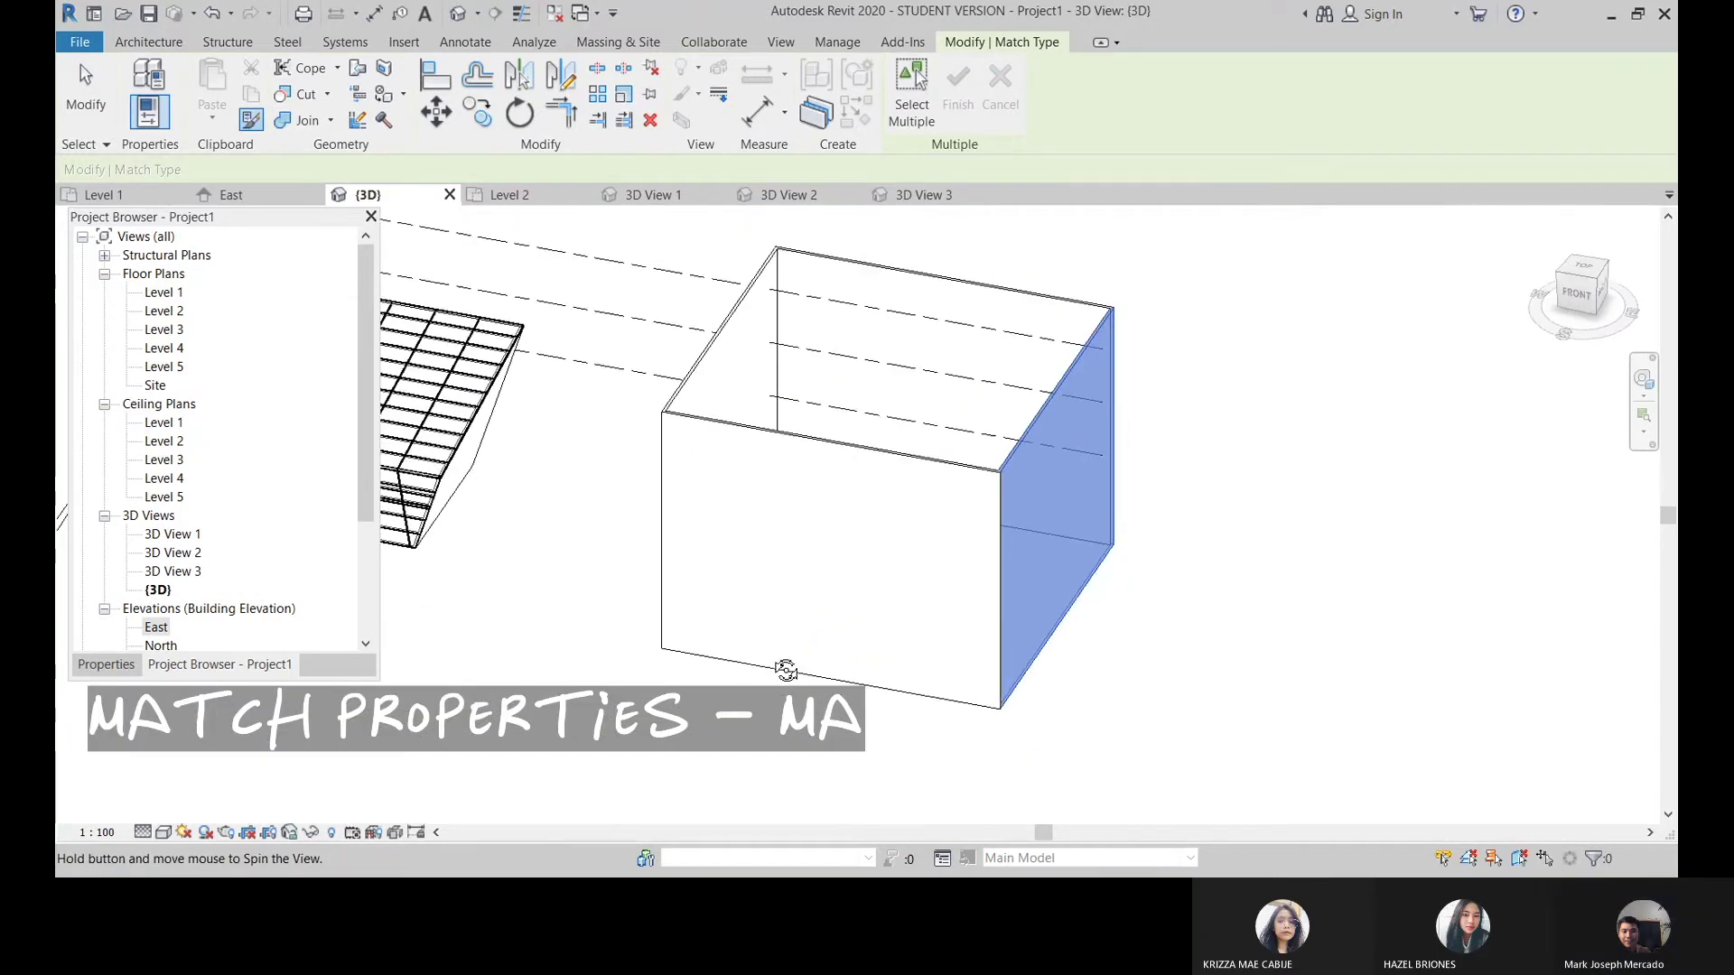
pyautogui.press('Escape')
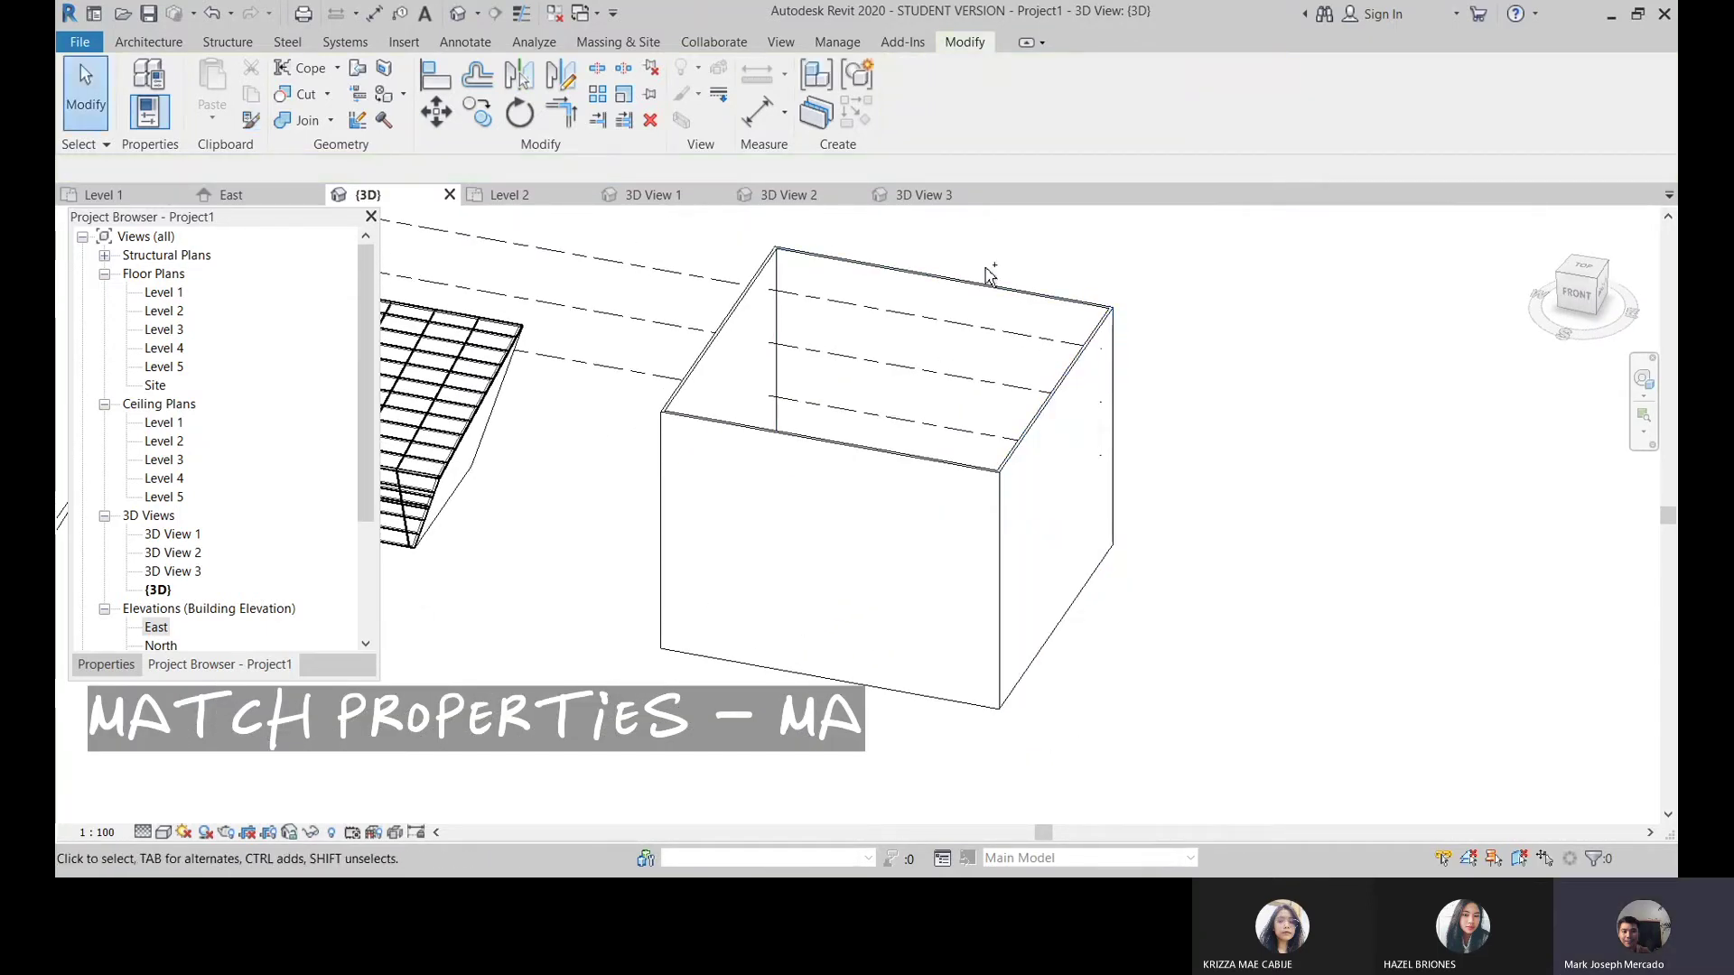
pyautogui.hotkey('ctrl', 's')
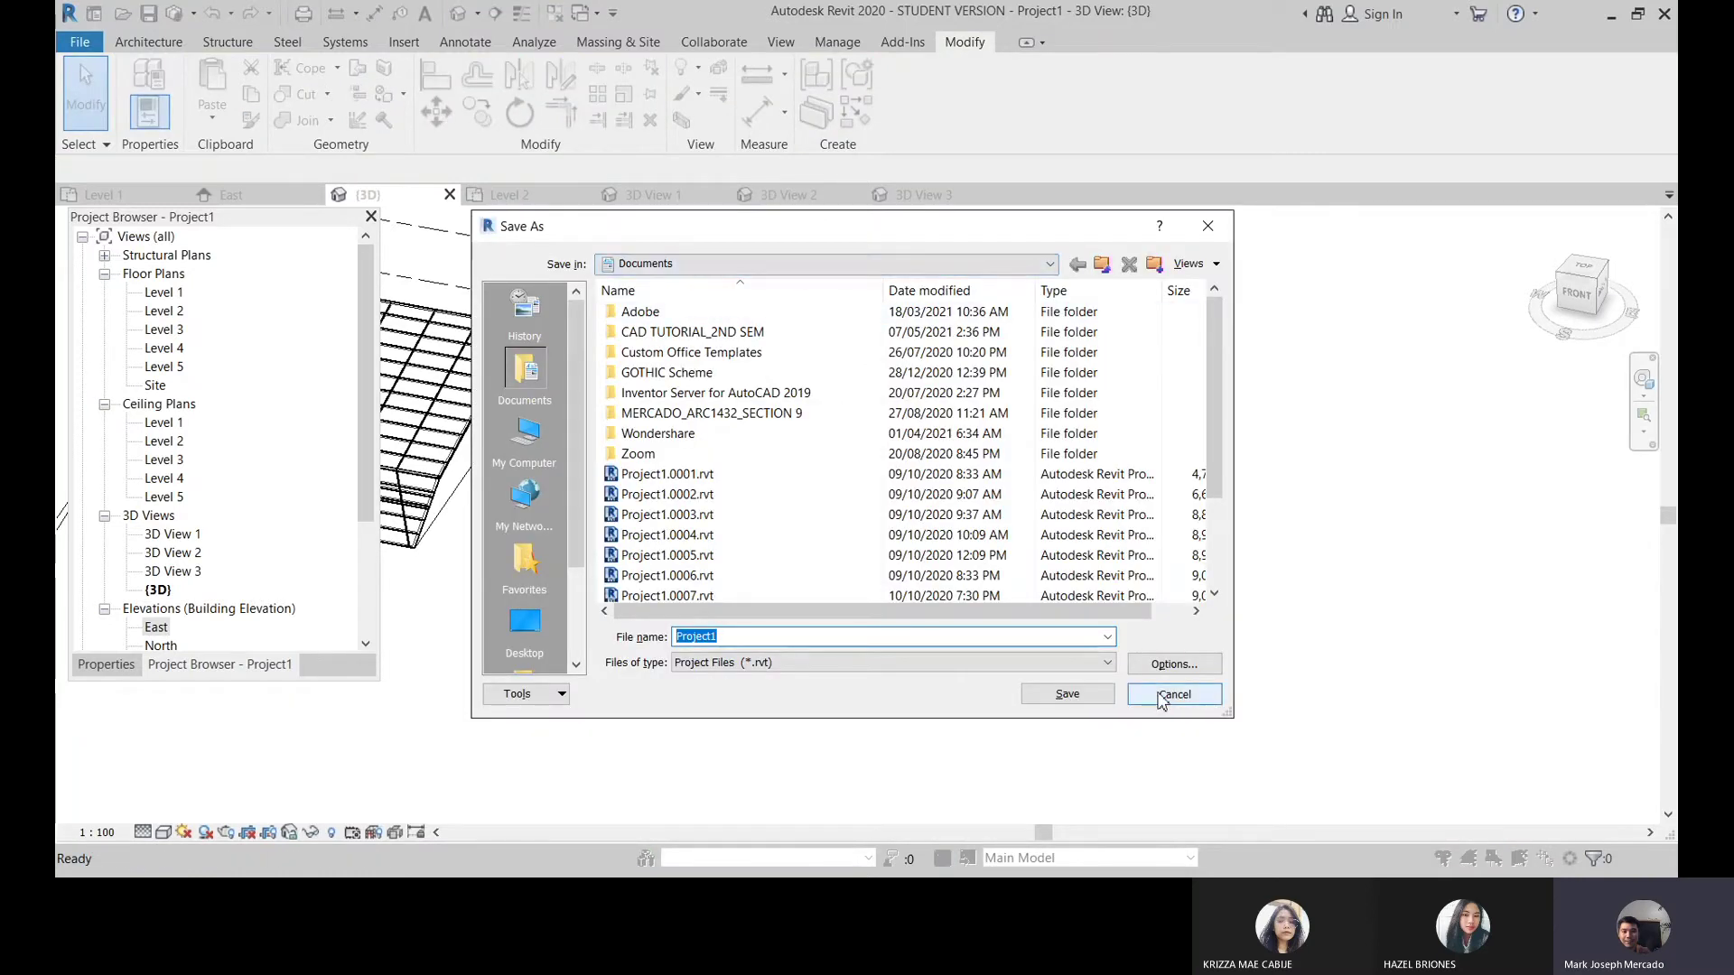
# Step: Cancel the Save As dialog without saving
pyautogui.click(1165, 695)
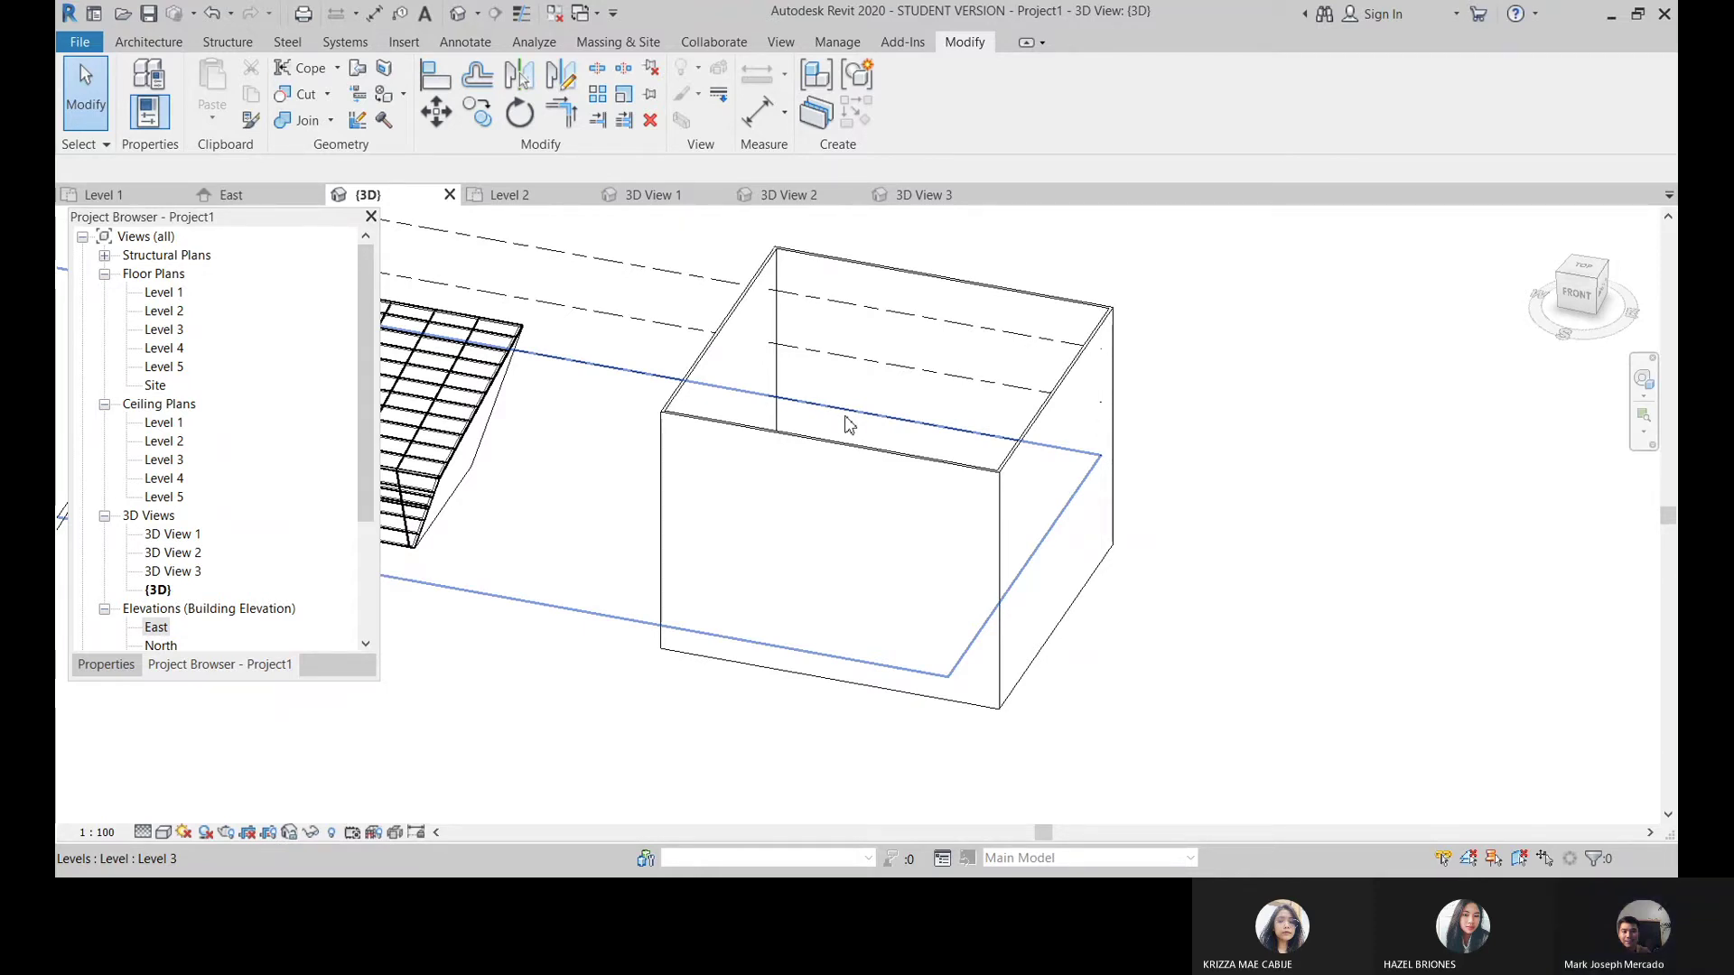
# Step: Return to the Level 1 floor plan and show the Architecture Floor options
pyautogui.moveTo(1057, 572)
pyautogui.keyDown('shift'); pyautogui.mouseDown(button='middle')
pyautogui.moveTo(936, 572)
pyautogui.moveTo(919, 470)
pyautogui.moveTo(1024, 467)
pyautogui.mouseUp(button='middle'); pyautogui.keyUp('shift')
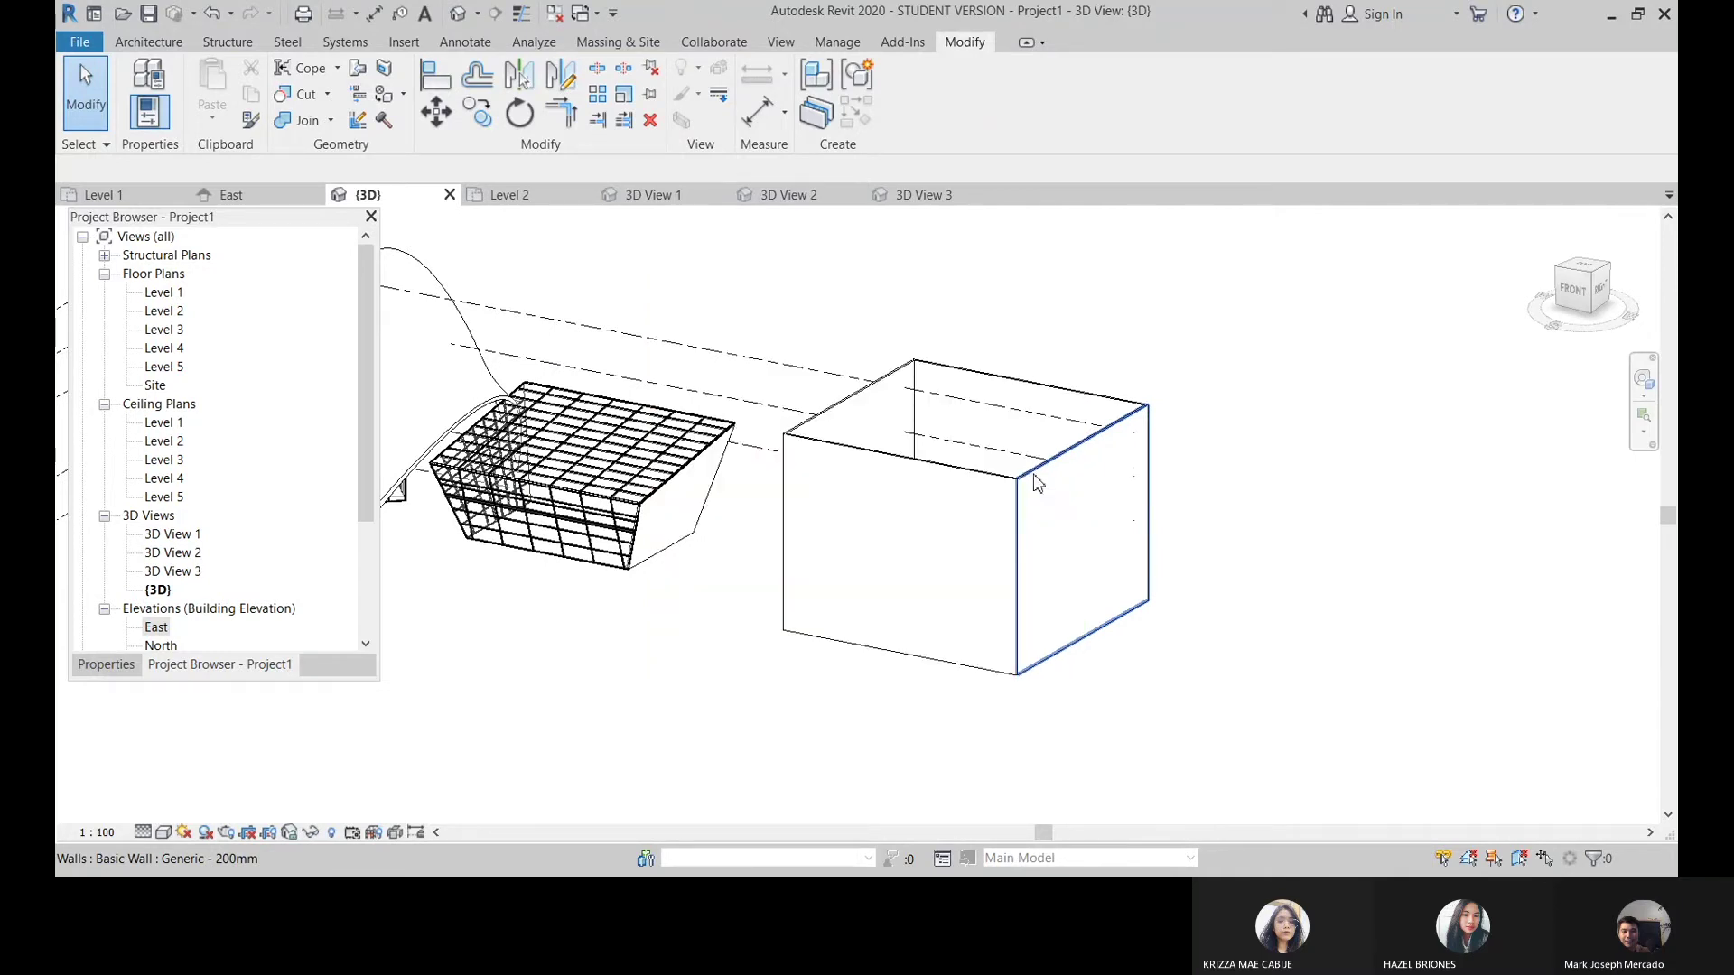
pyautogui.doubleClick(164, 292)
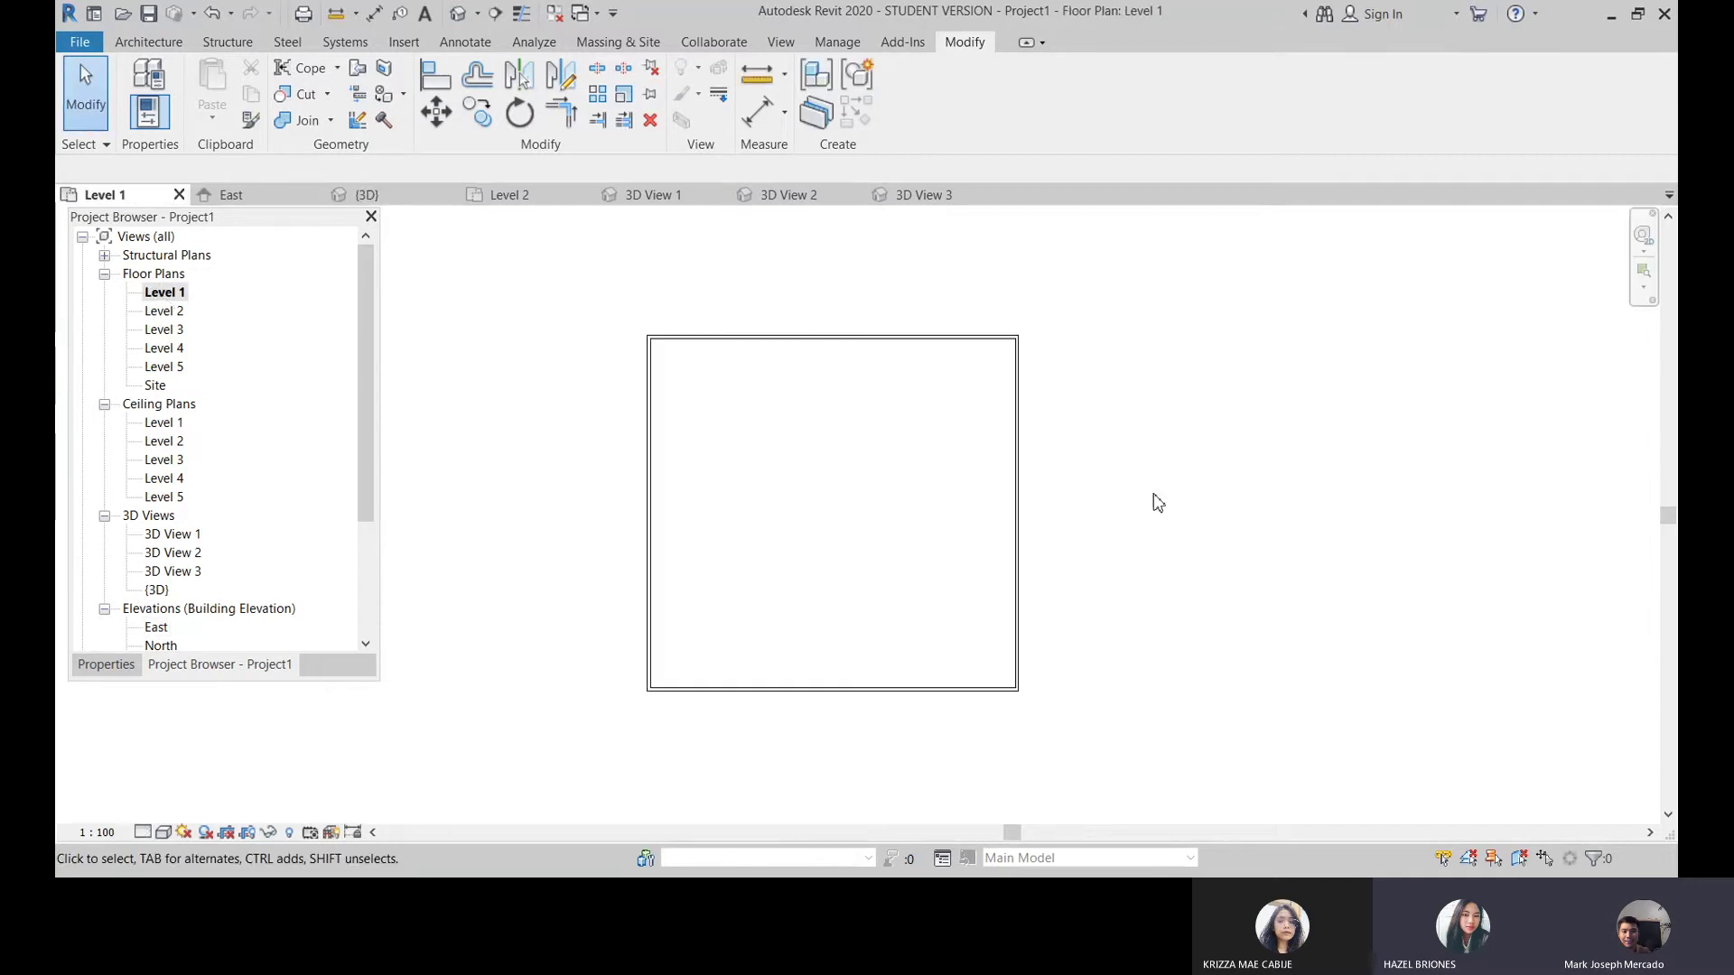
pyautogui.scroll(1, 993, 403)
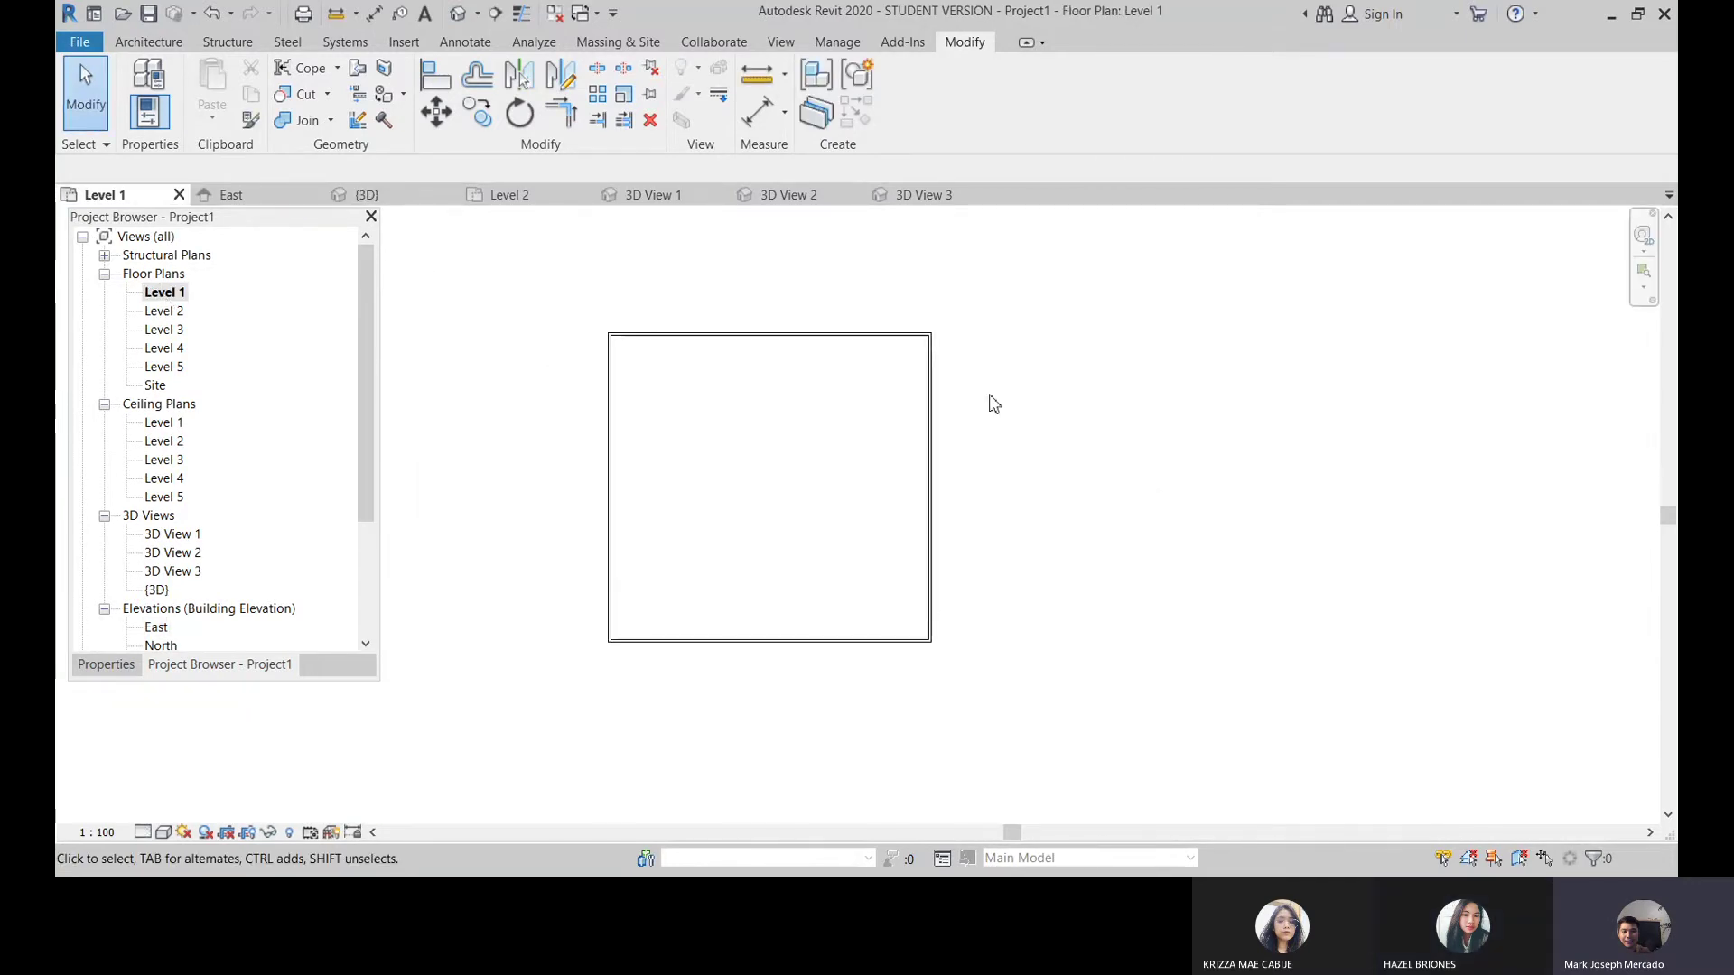
pyautogui.click(168, 45)
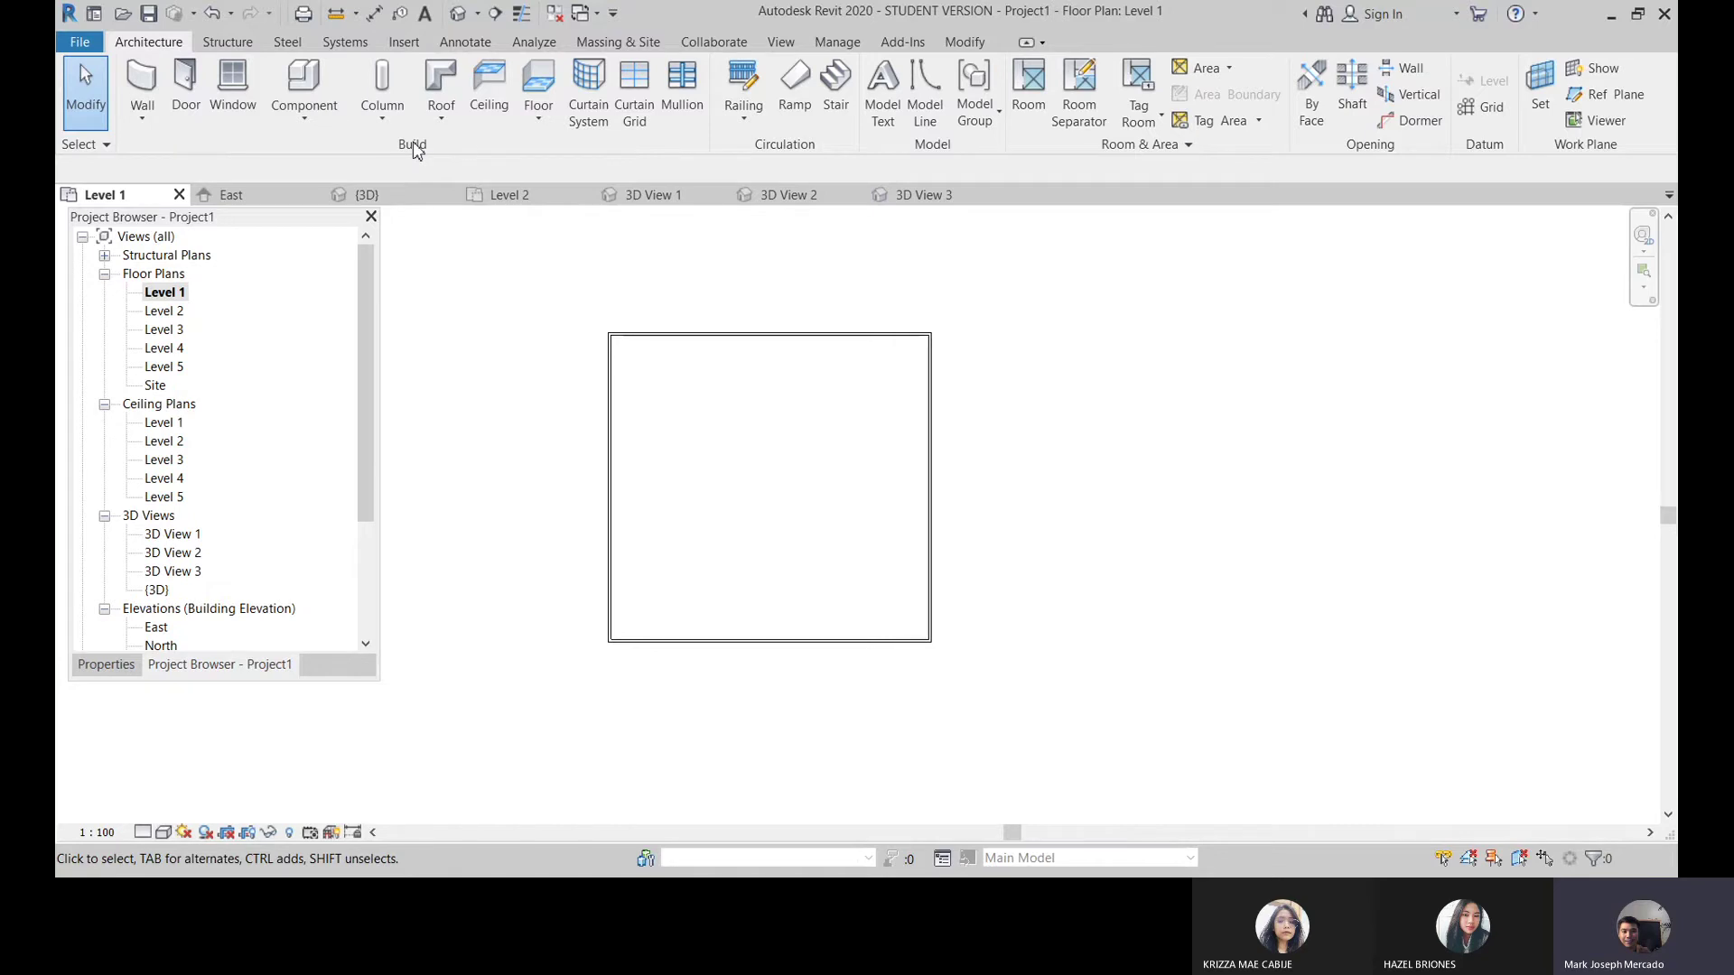
pyautogui.click(536, 118)
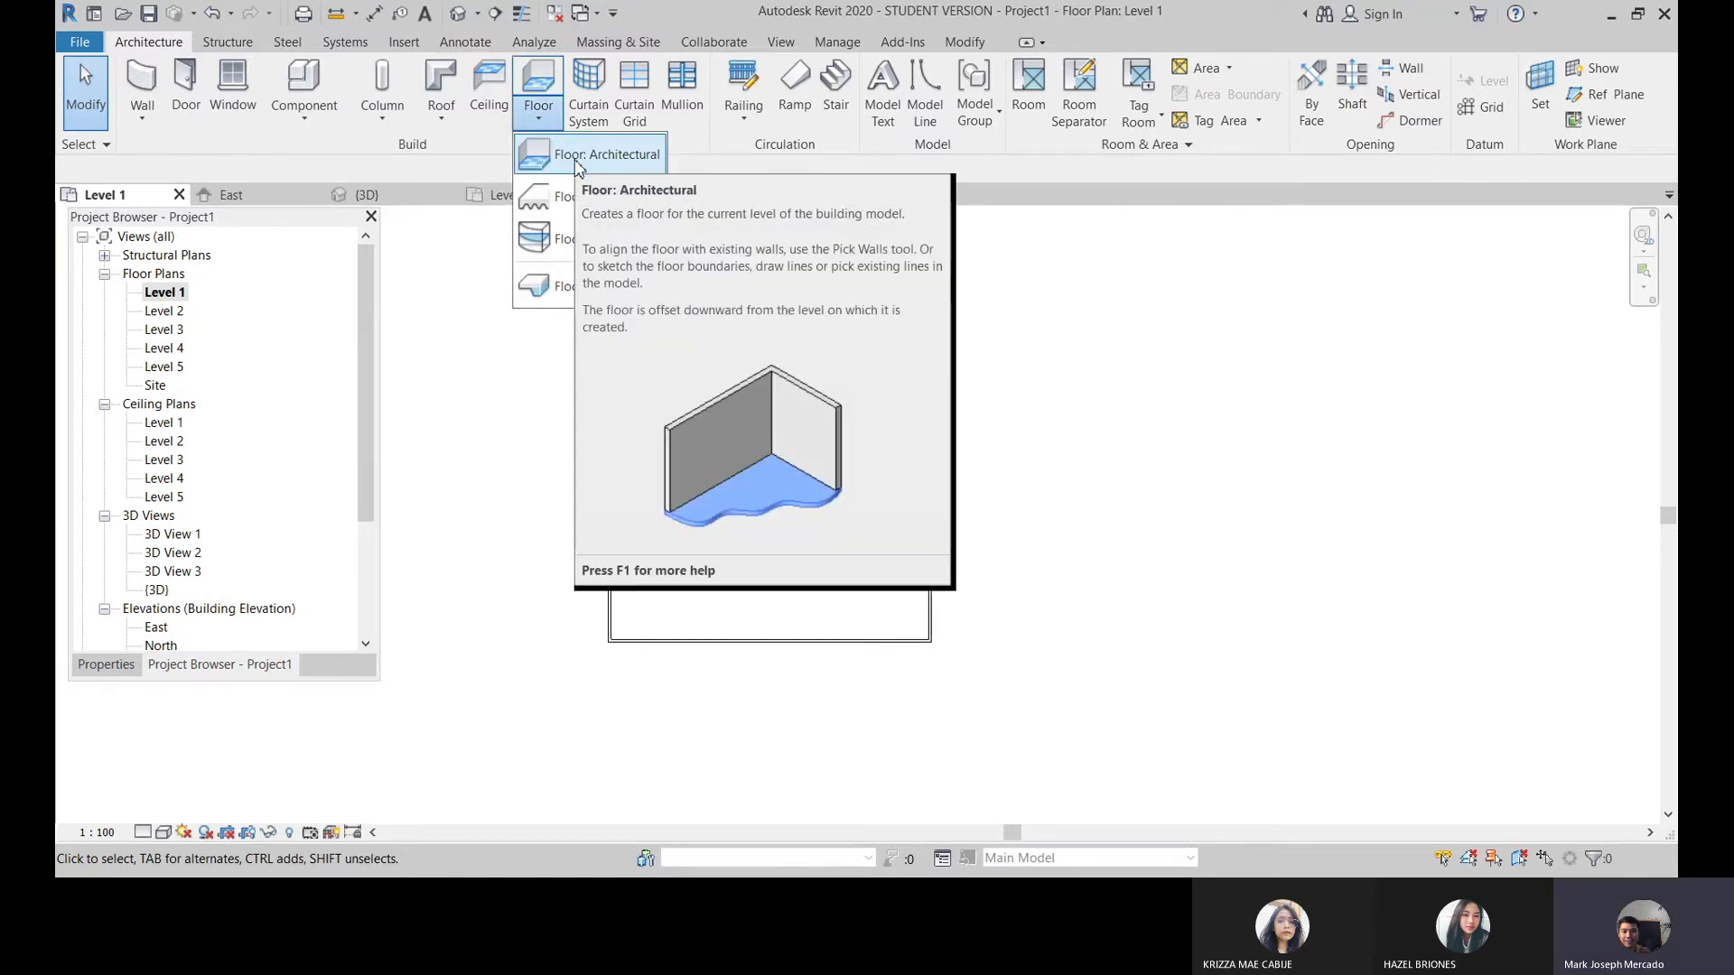
# Step: Start an architectural floor and sketch a semicircular arc against the right wall
pyautogui.click(577, 158)
pyautogui.scroll(1, 1140, 390)
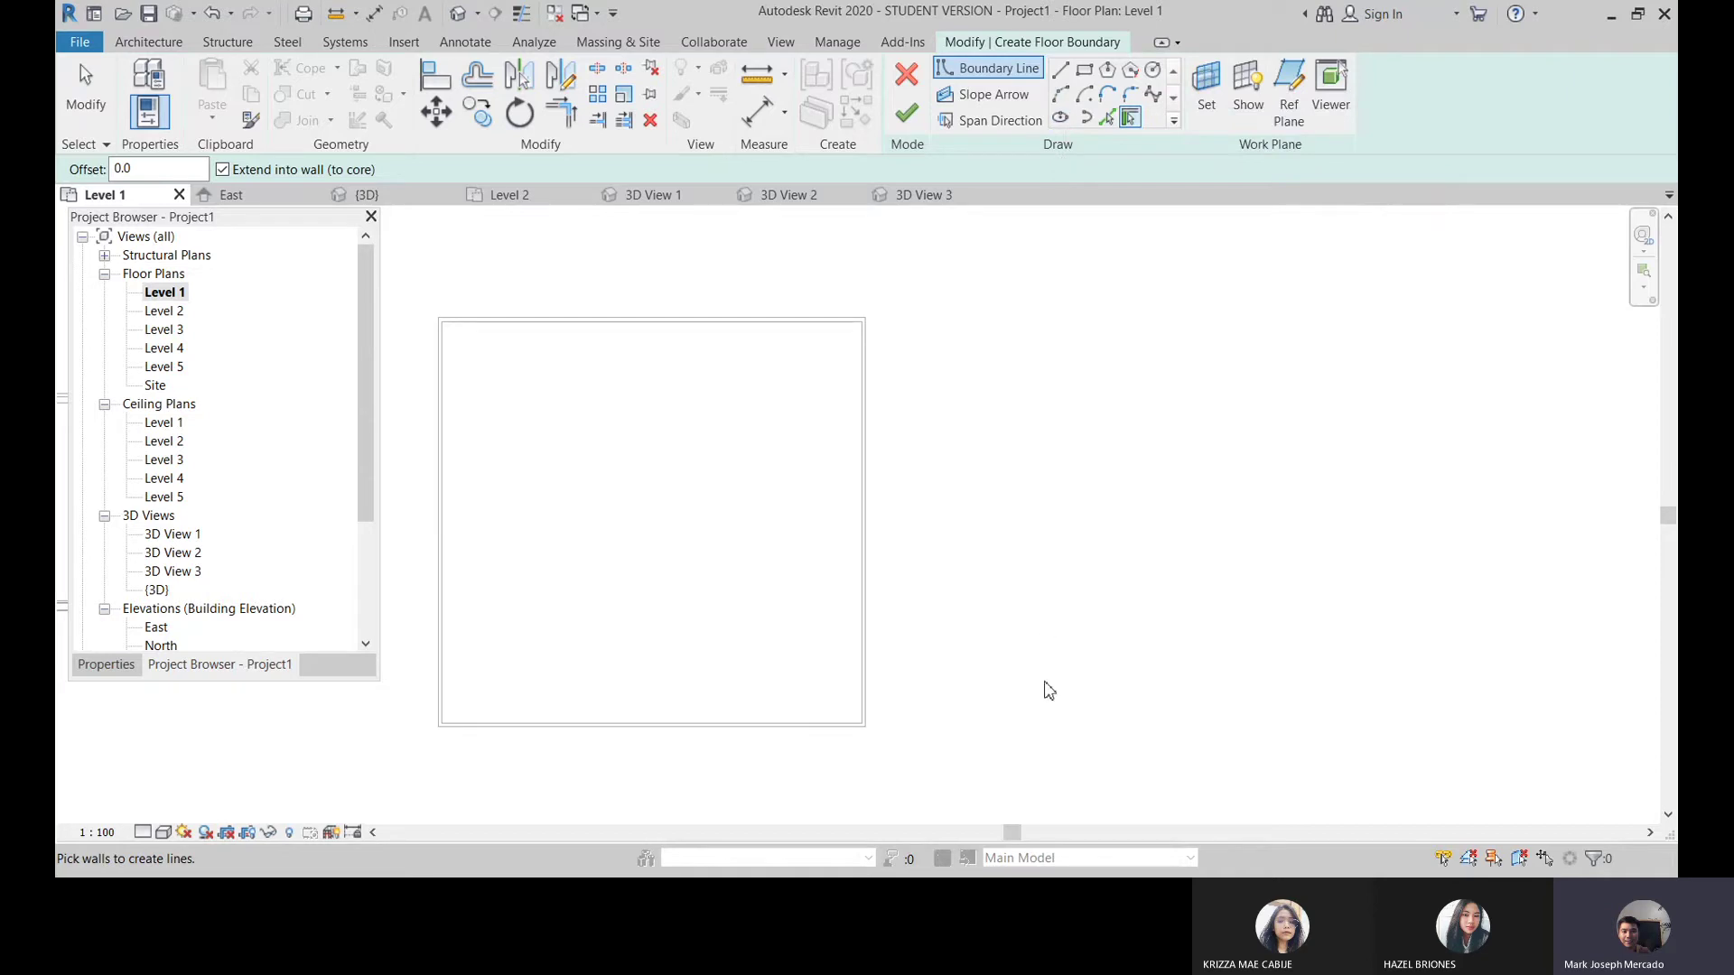
pyautogui.click(1060, 94)
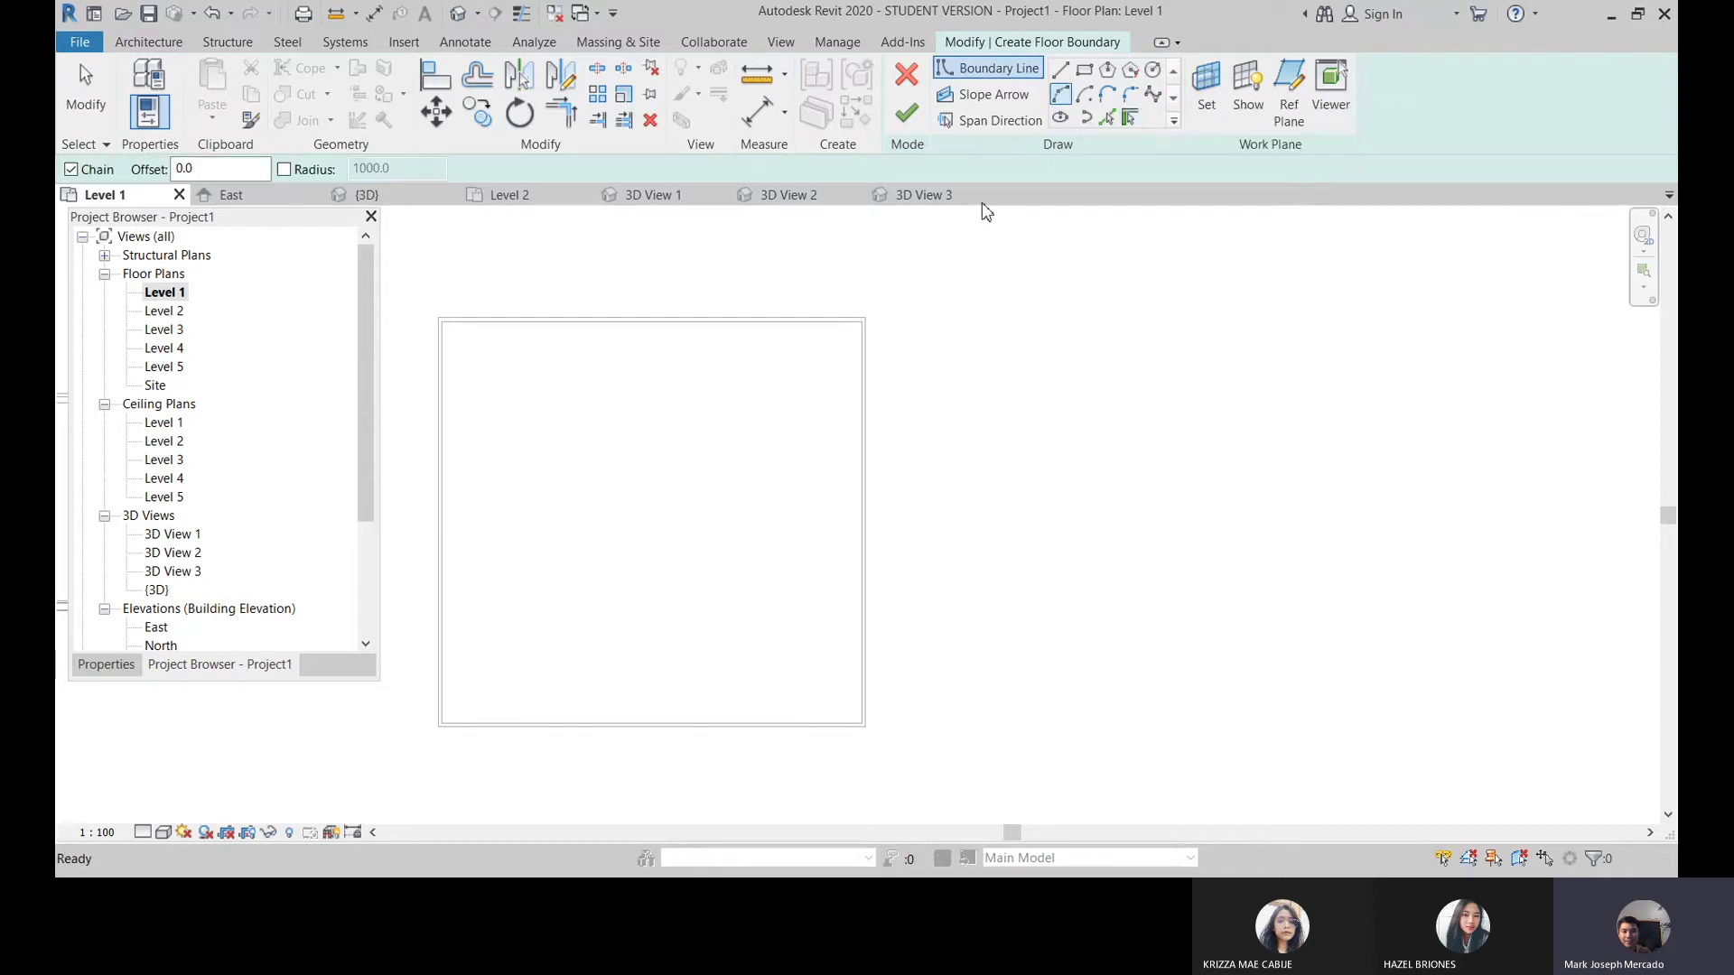
pyautogui.scroll(2, 862, 727)
pyautogui.click(862, 727)
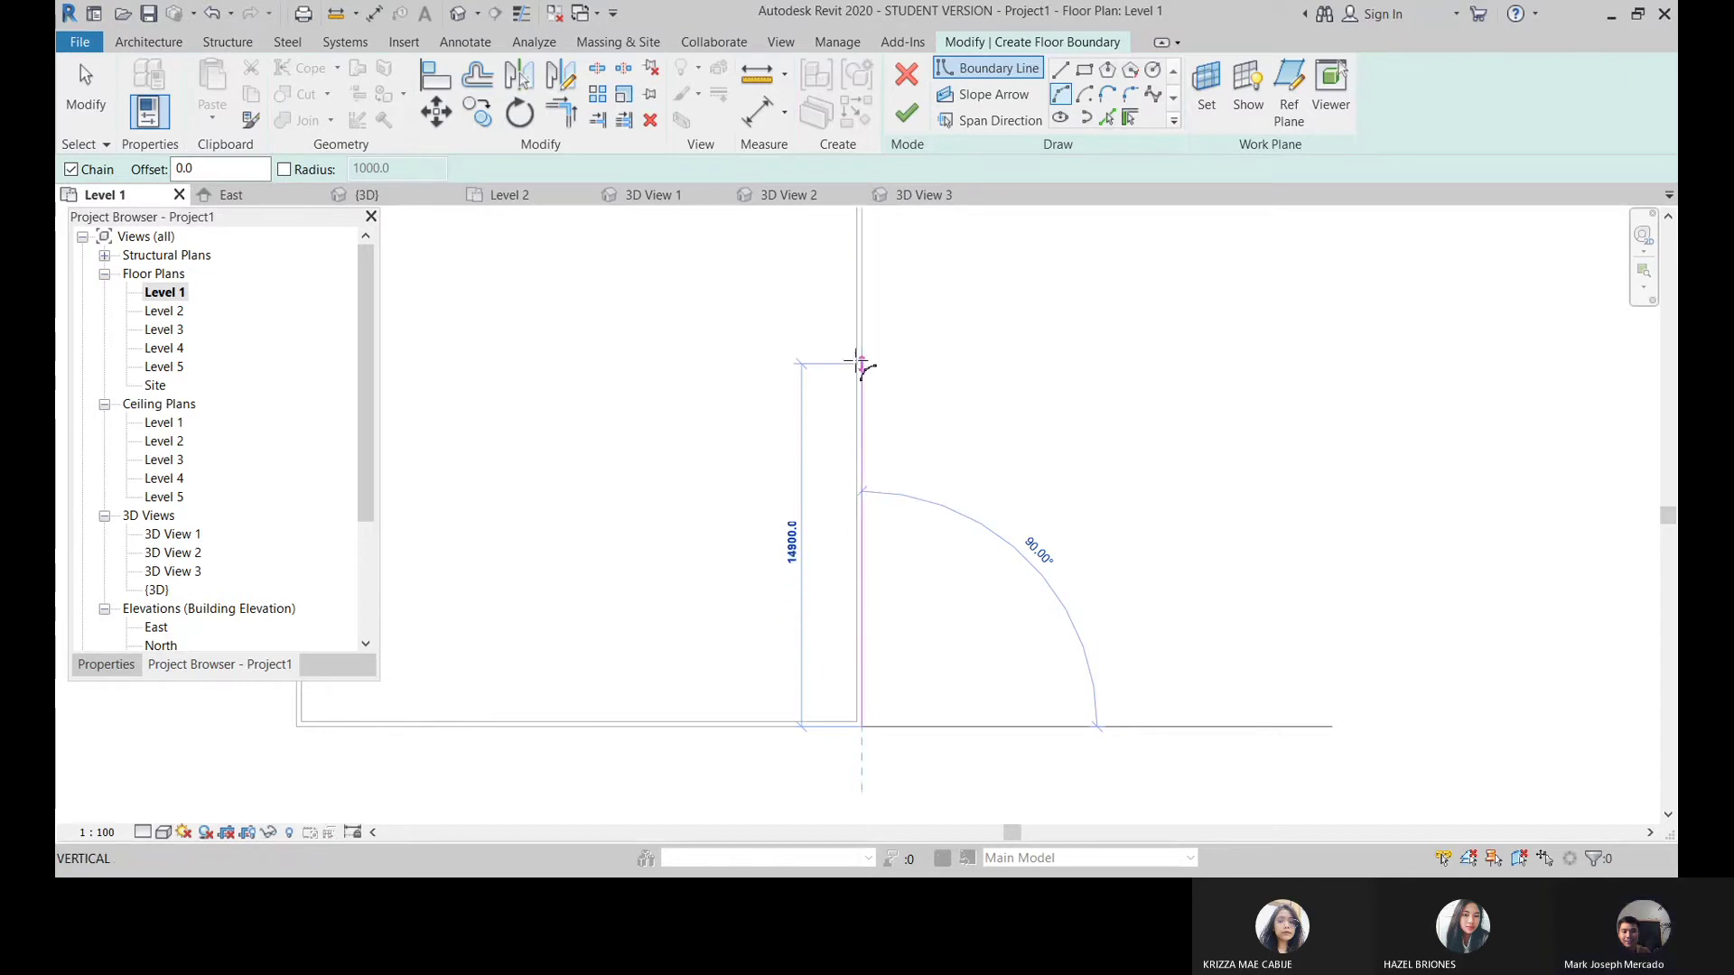
pyautogui.scroll(-1, 862, 332)
pyautogui.scroll(-1, 863, 339)
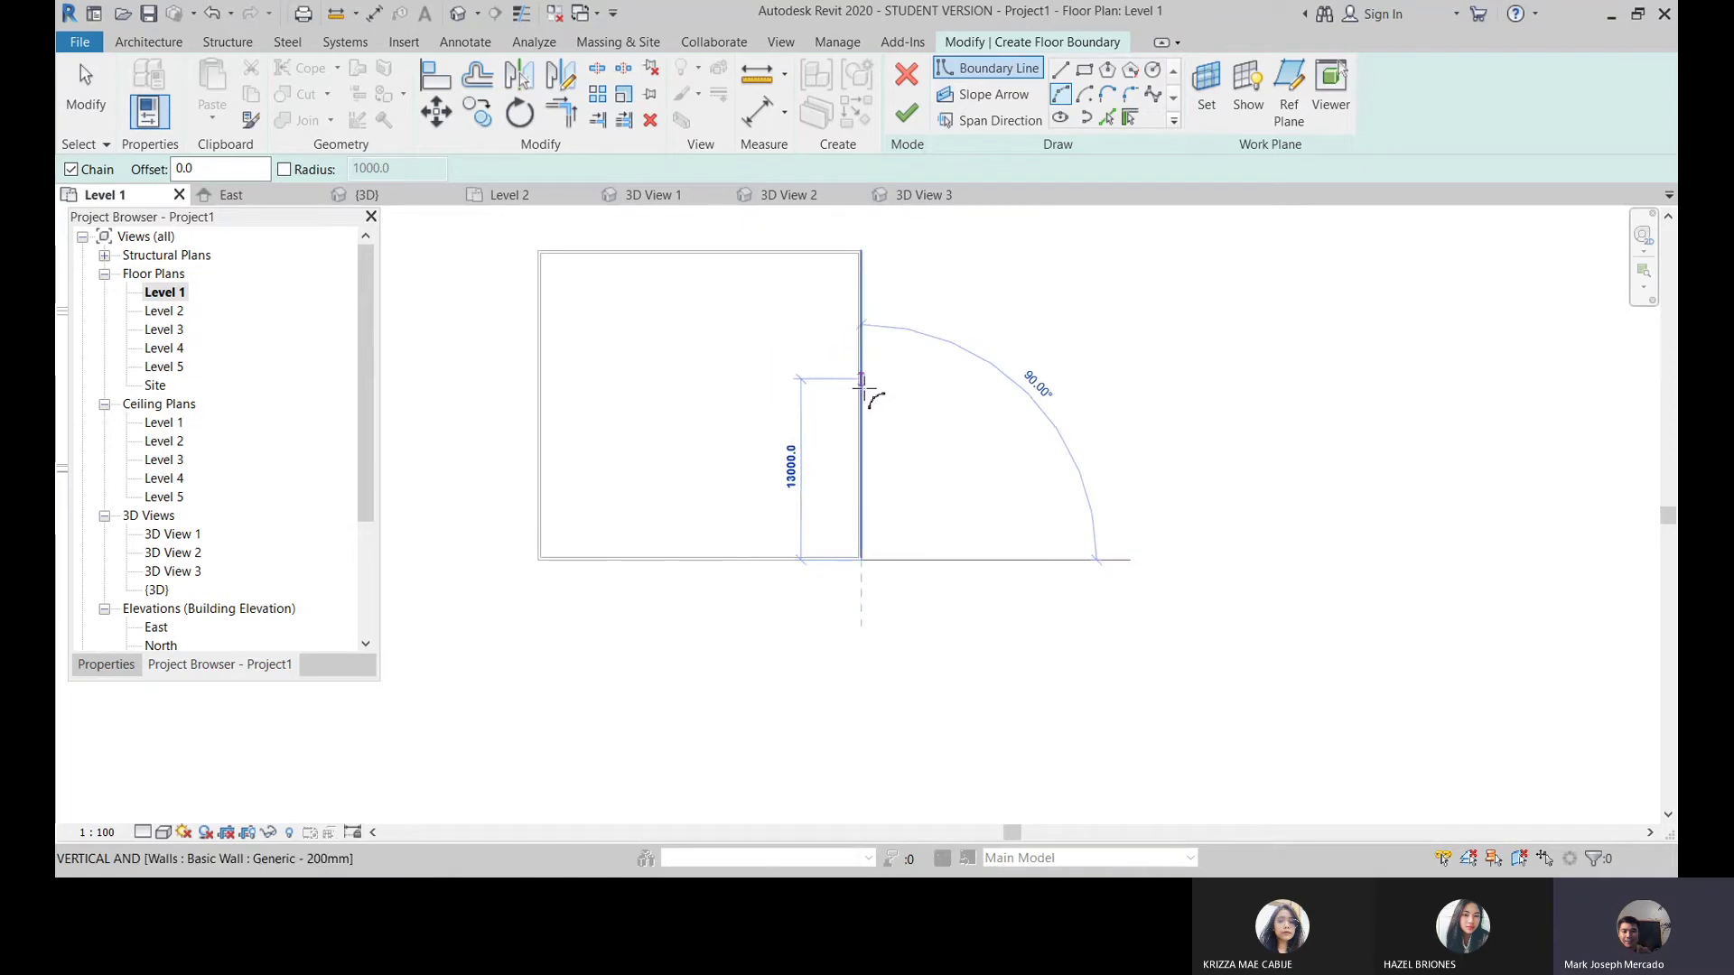
pyautogui.scroll(2, 861, 406)
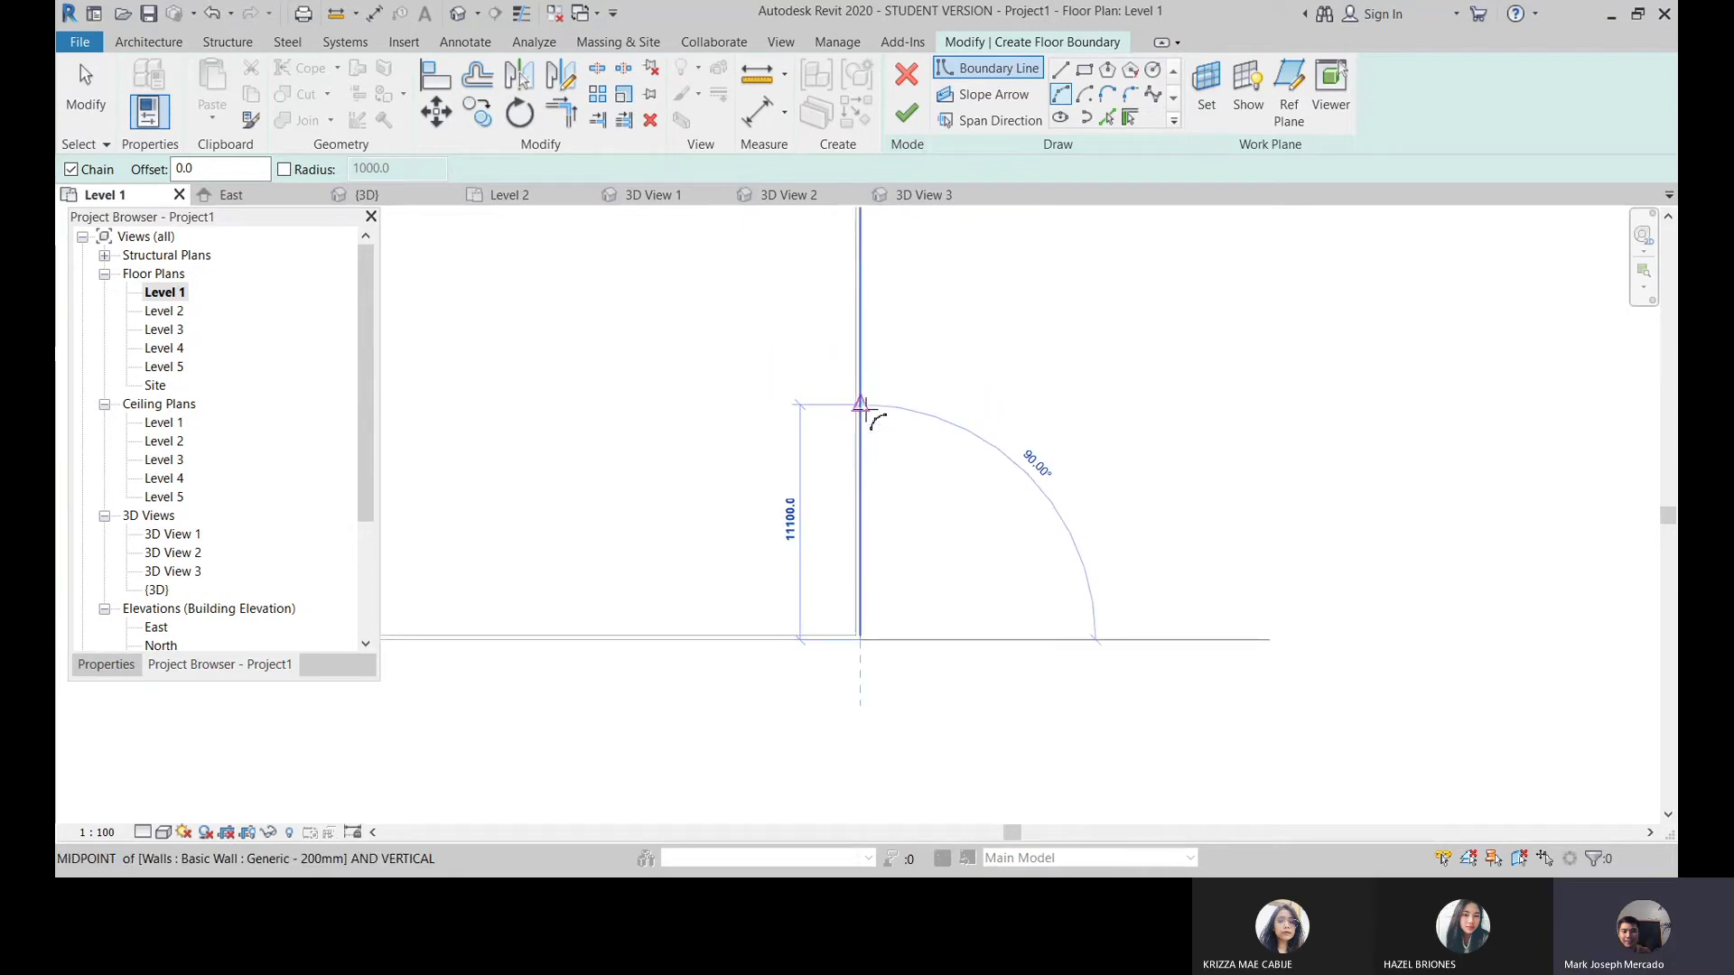
pyautogui.click(861, 407)
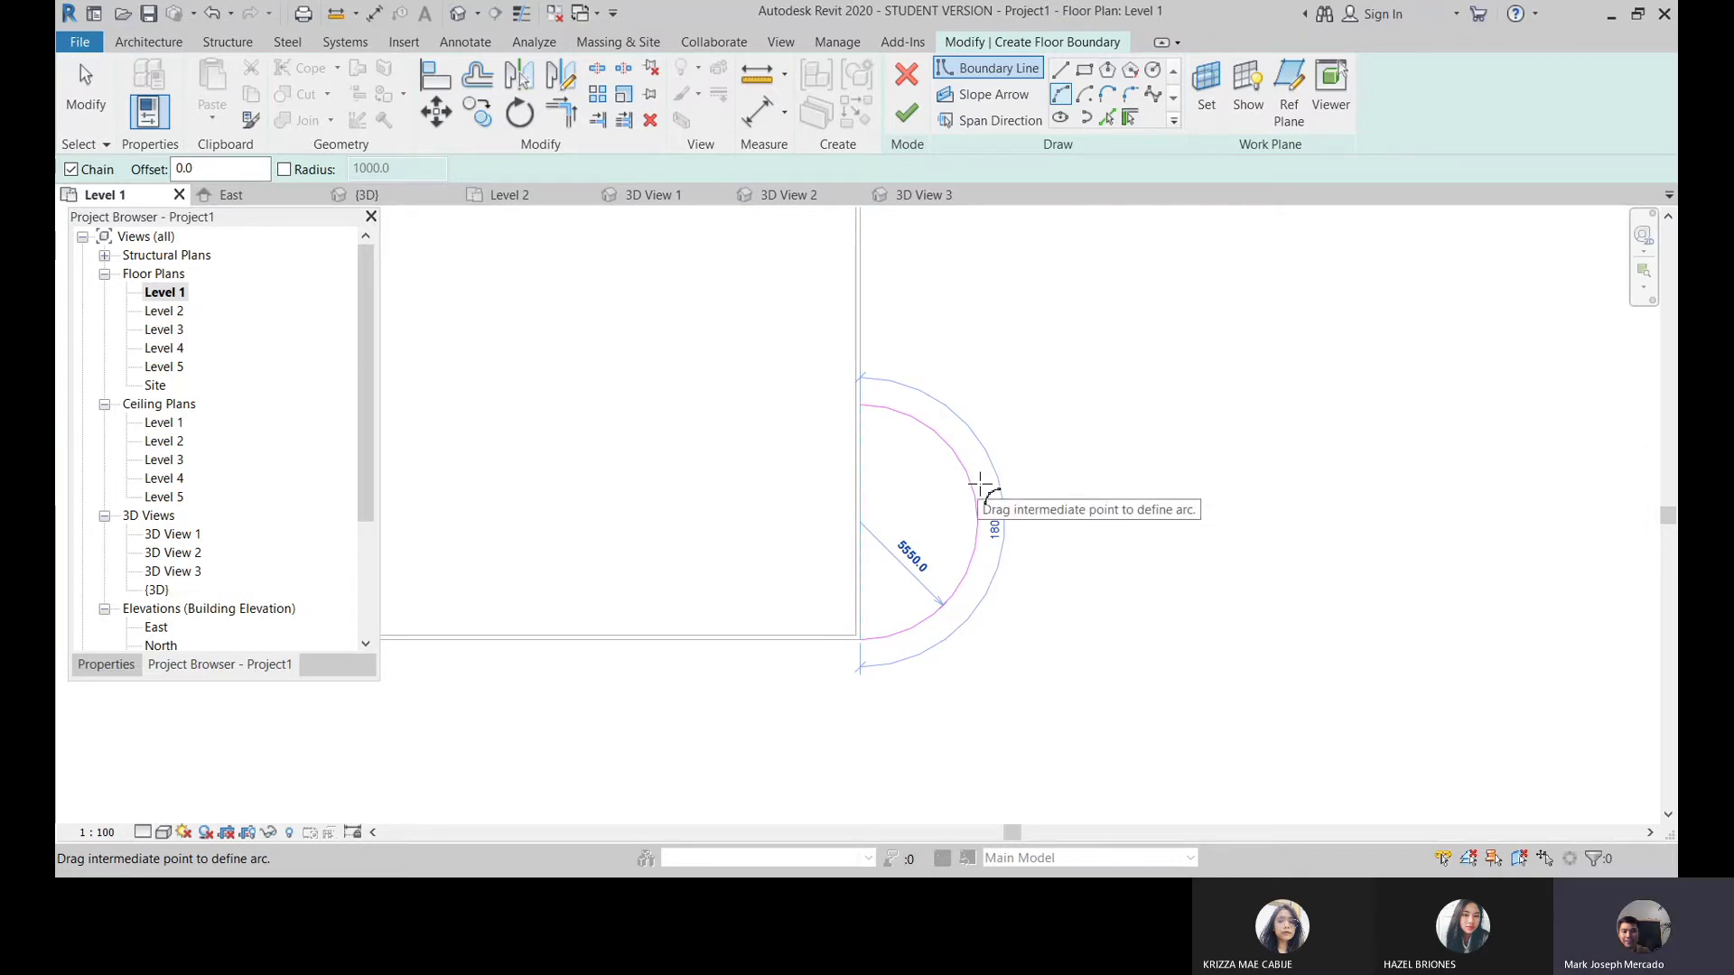
pyautogui.click(1012, 495)
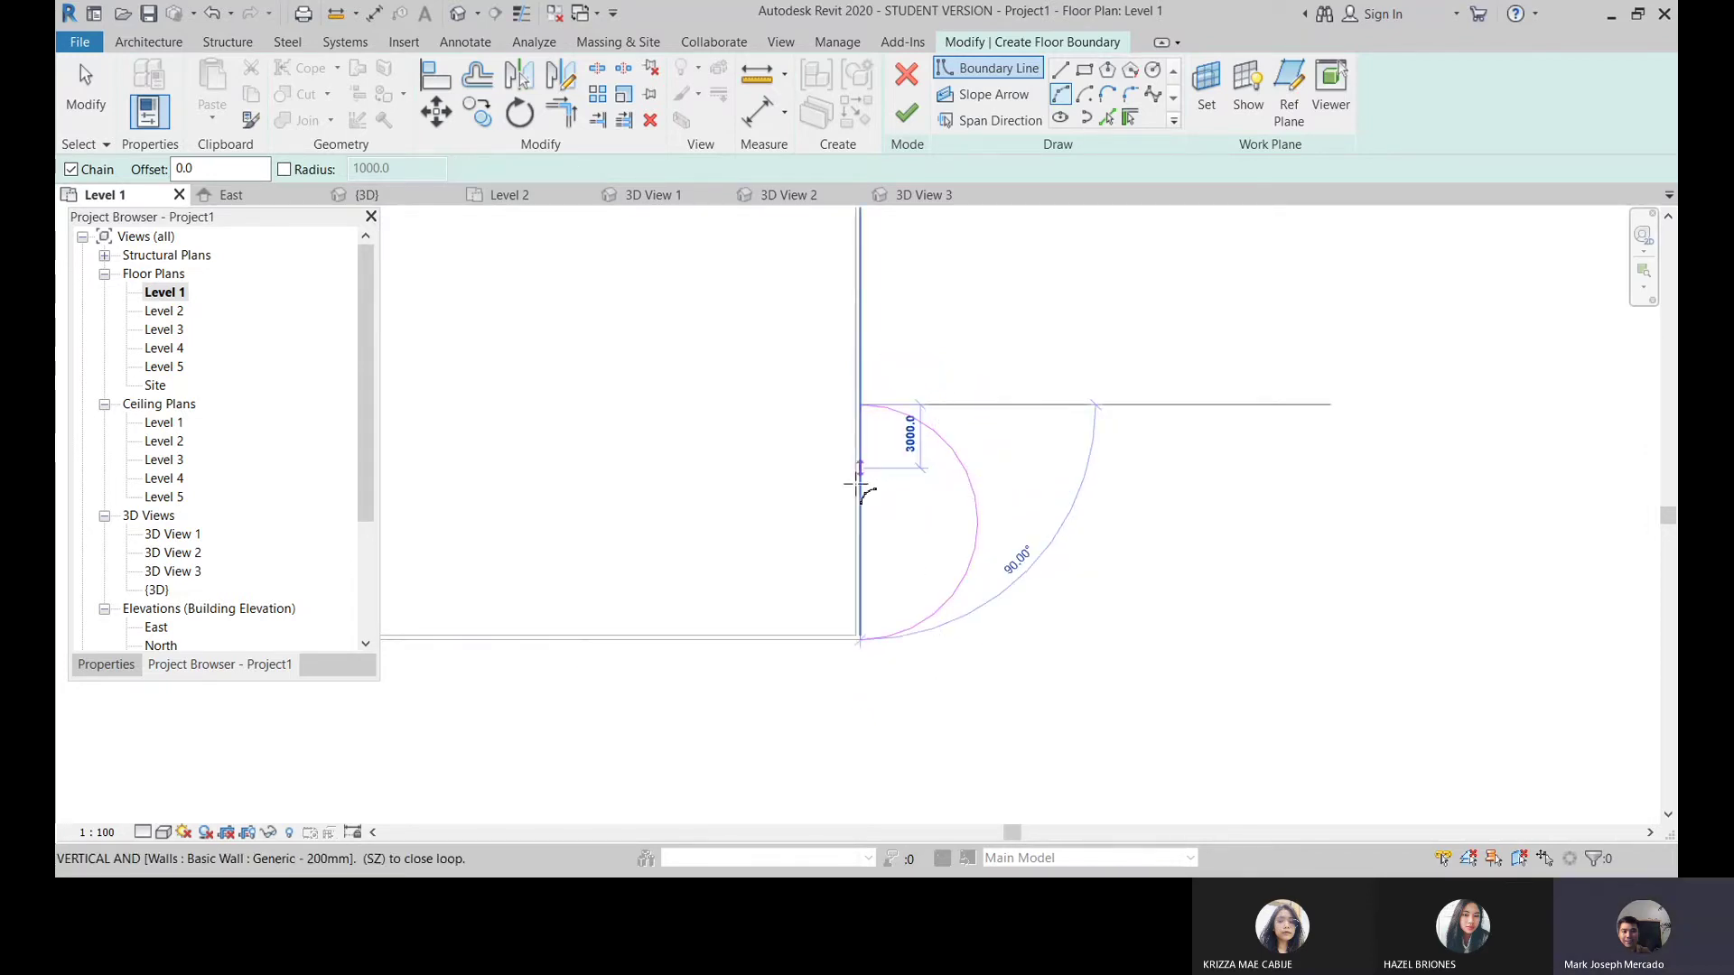
pyautogui.press('Escape')
pyautogui.press('Escape')
pyautogui.scroll(1, 819, 493)
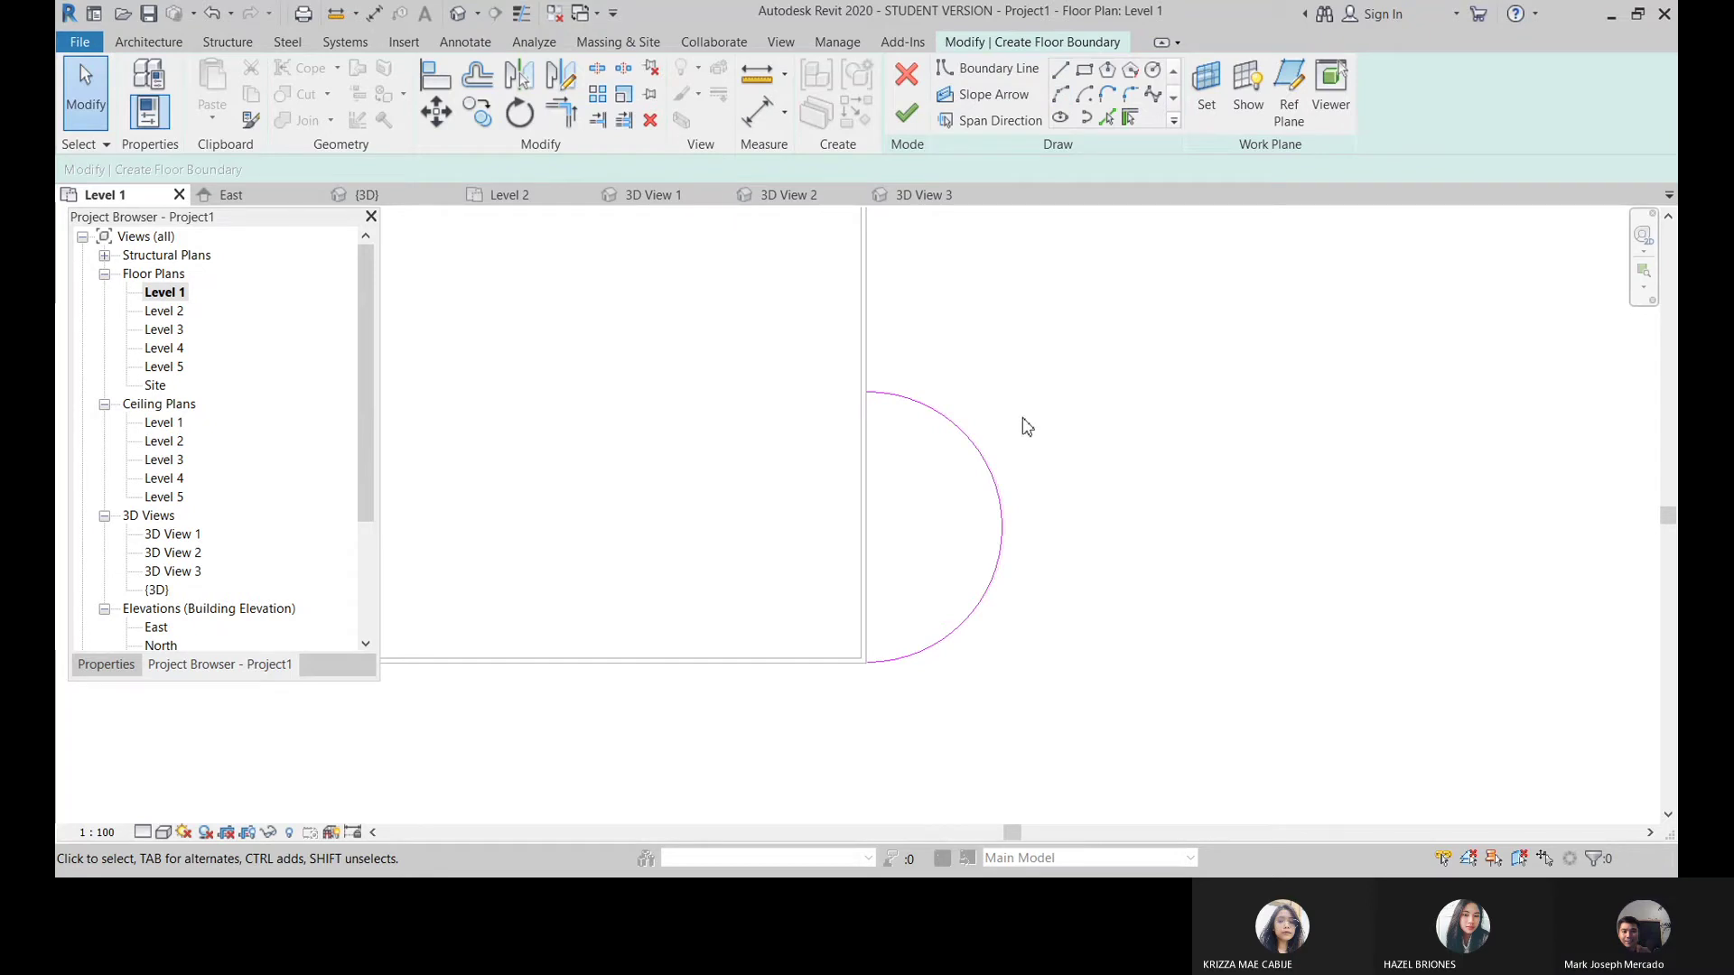
# Step: Add an outer arc offset 4000, close the ring with lines, and finish
pyautogui.click(1108, 121)
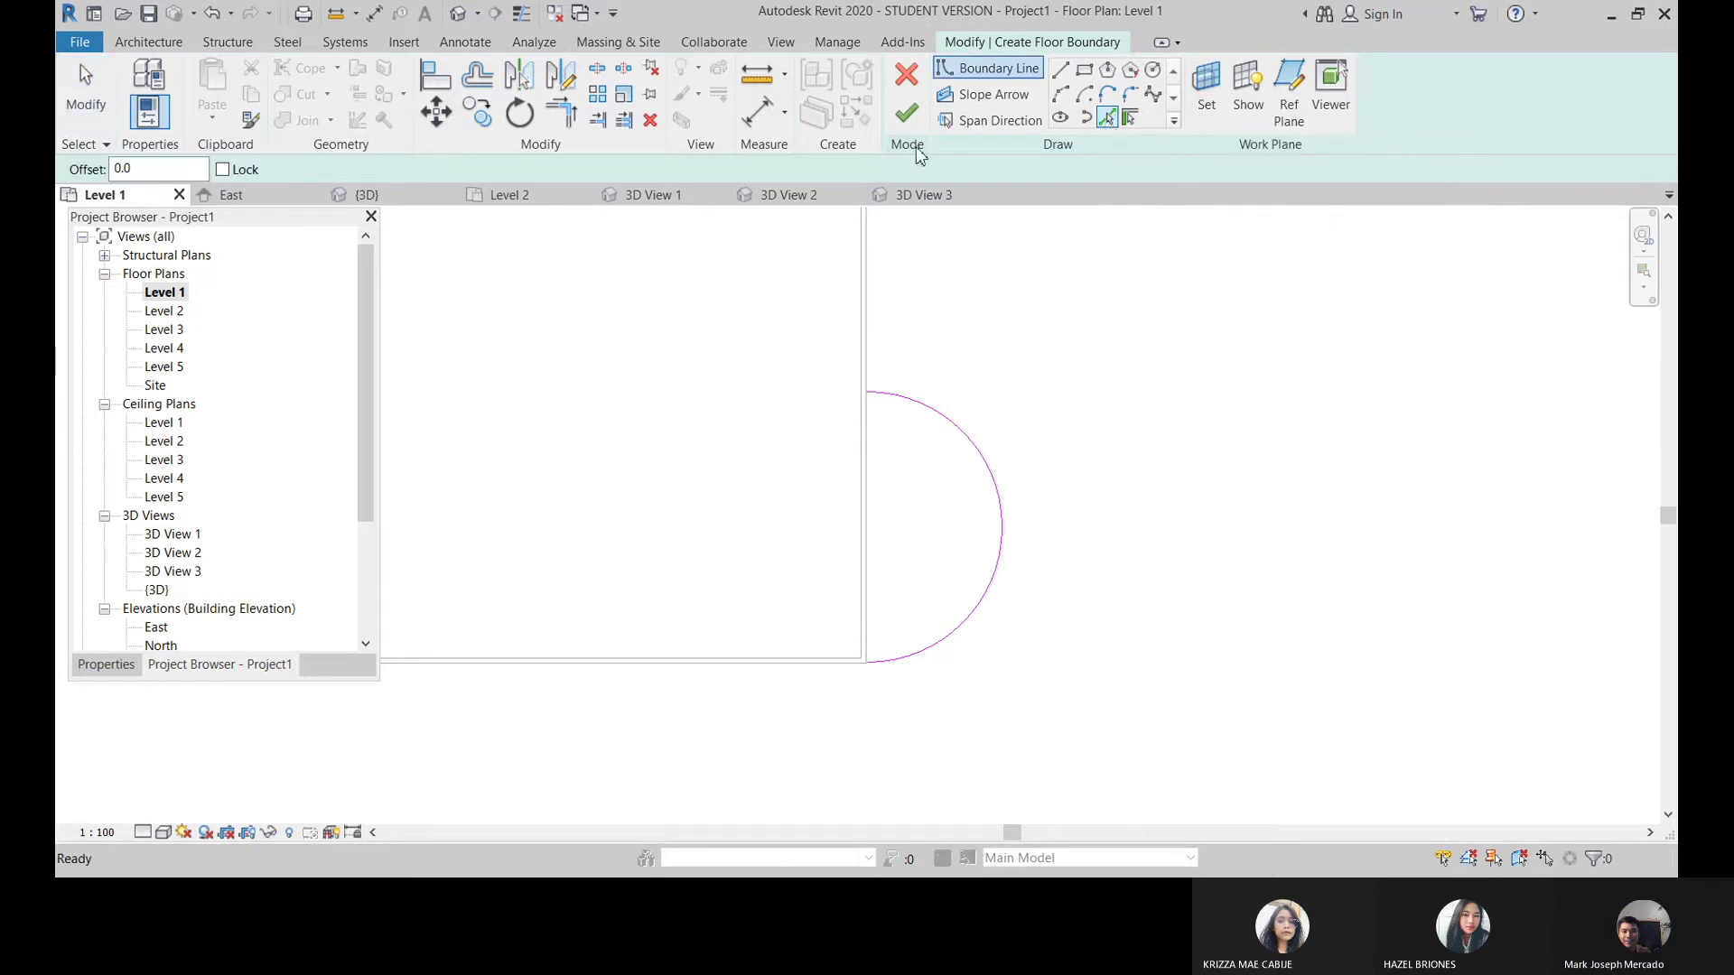
pyautogui.moveTo(163, 169); pyautogui.dragTo(108, 166)
pyautogui.write('4000')
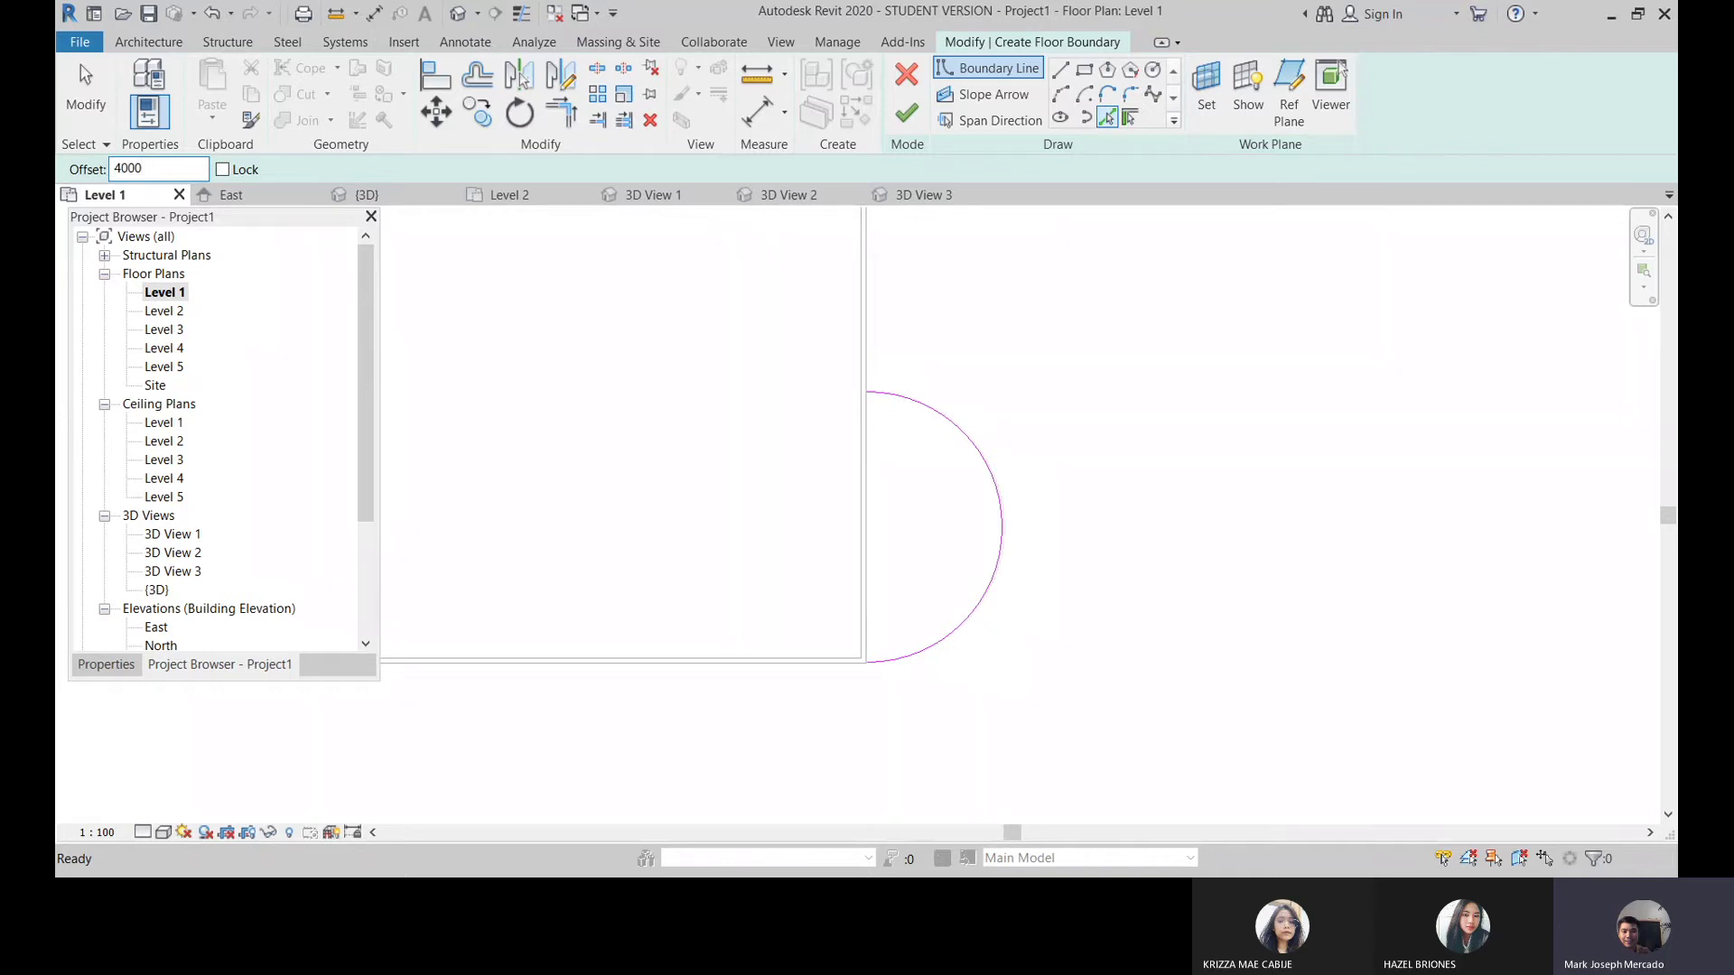
pyautogui.click(1005, 522)
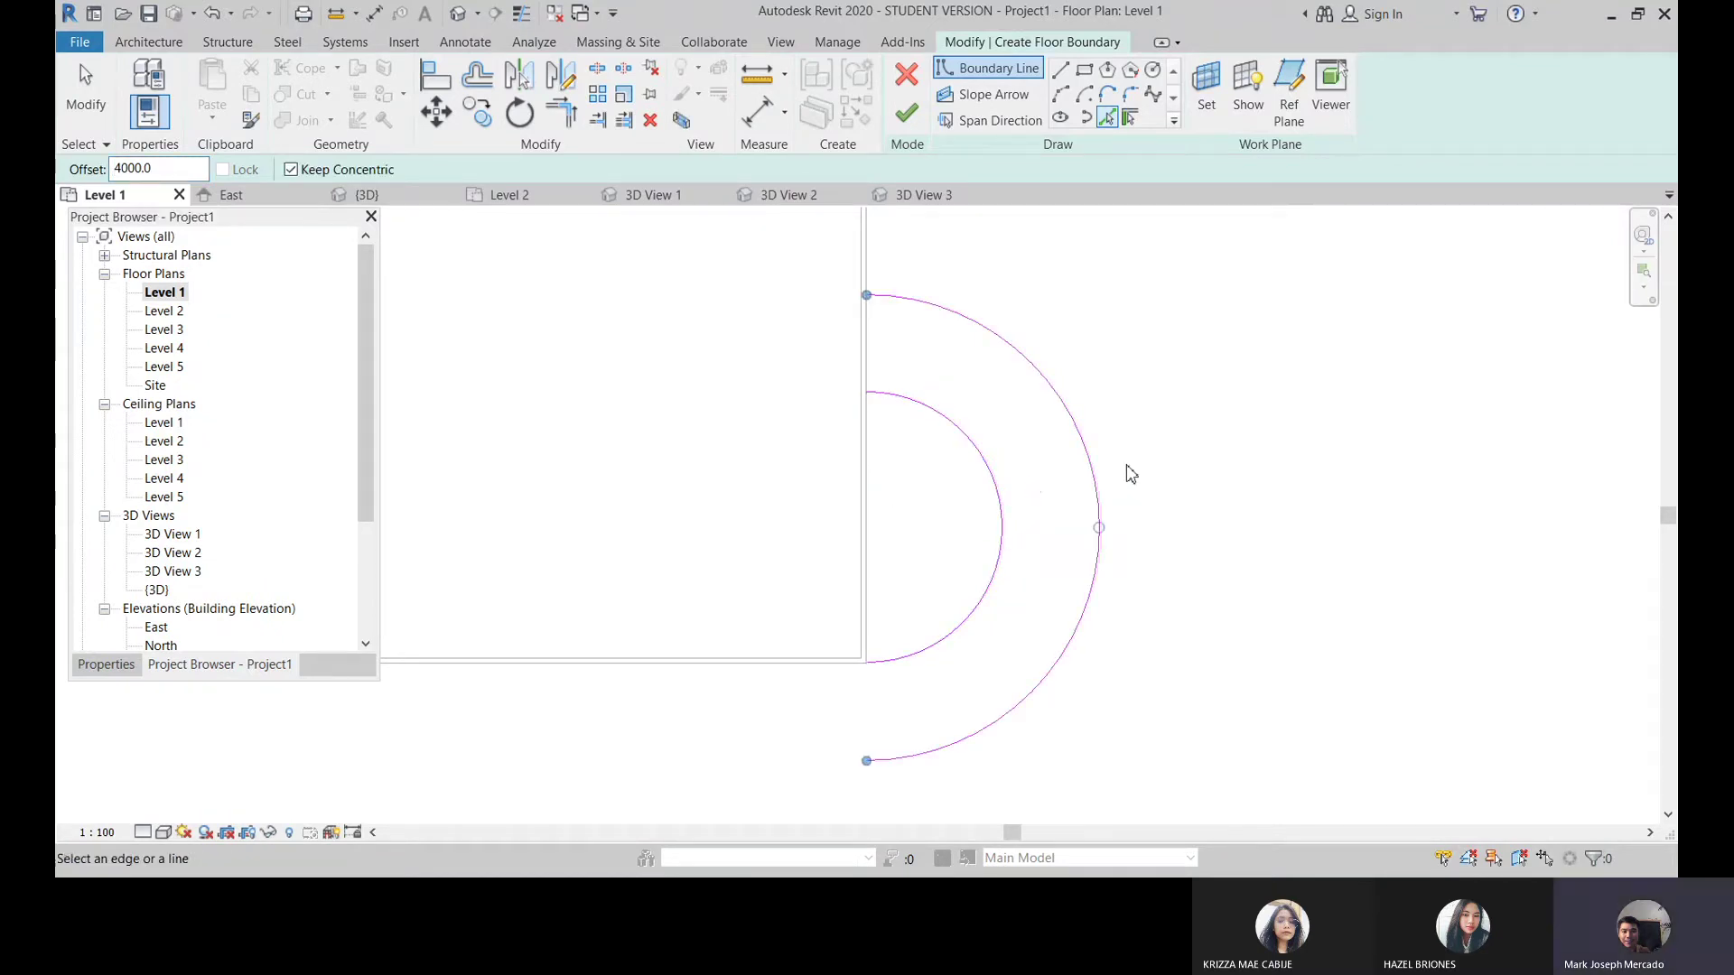
pyautogui.press('Escape')
pyautogui.click(1060, 72)
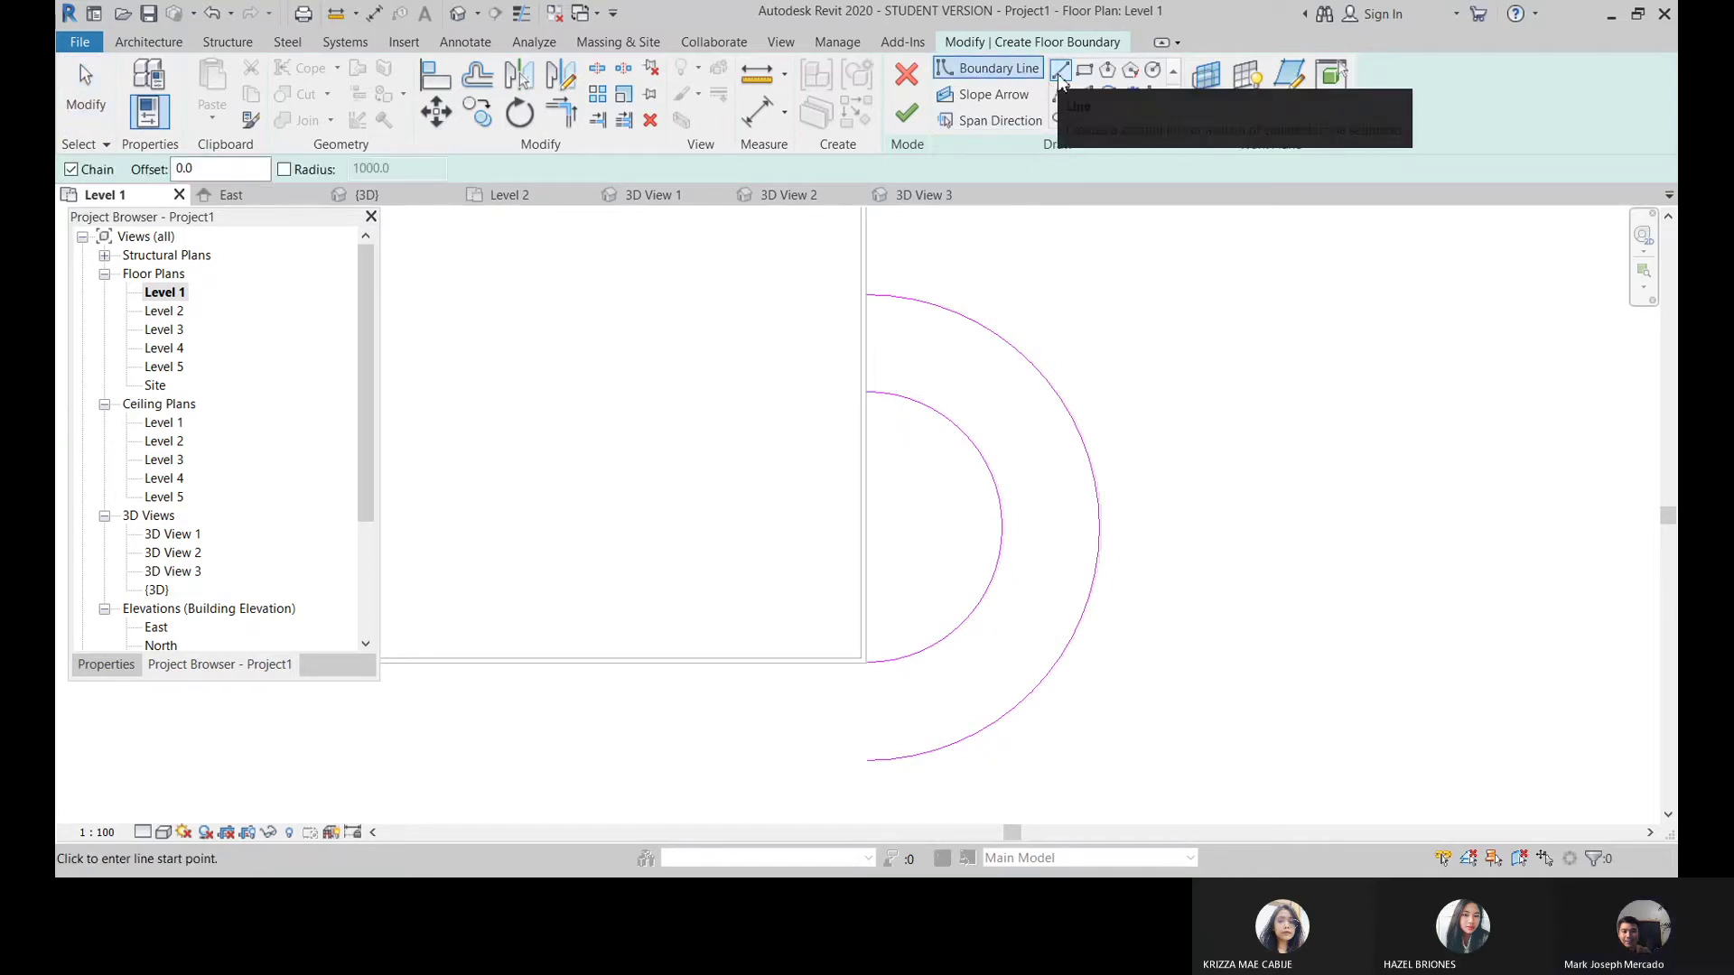
pyautogui.click(866, 295)
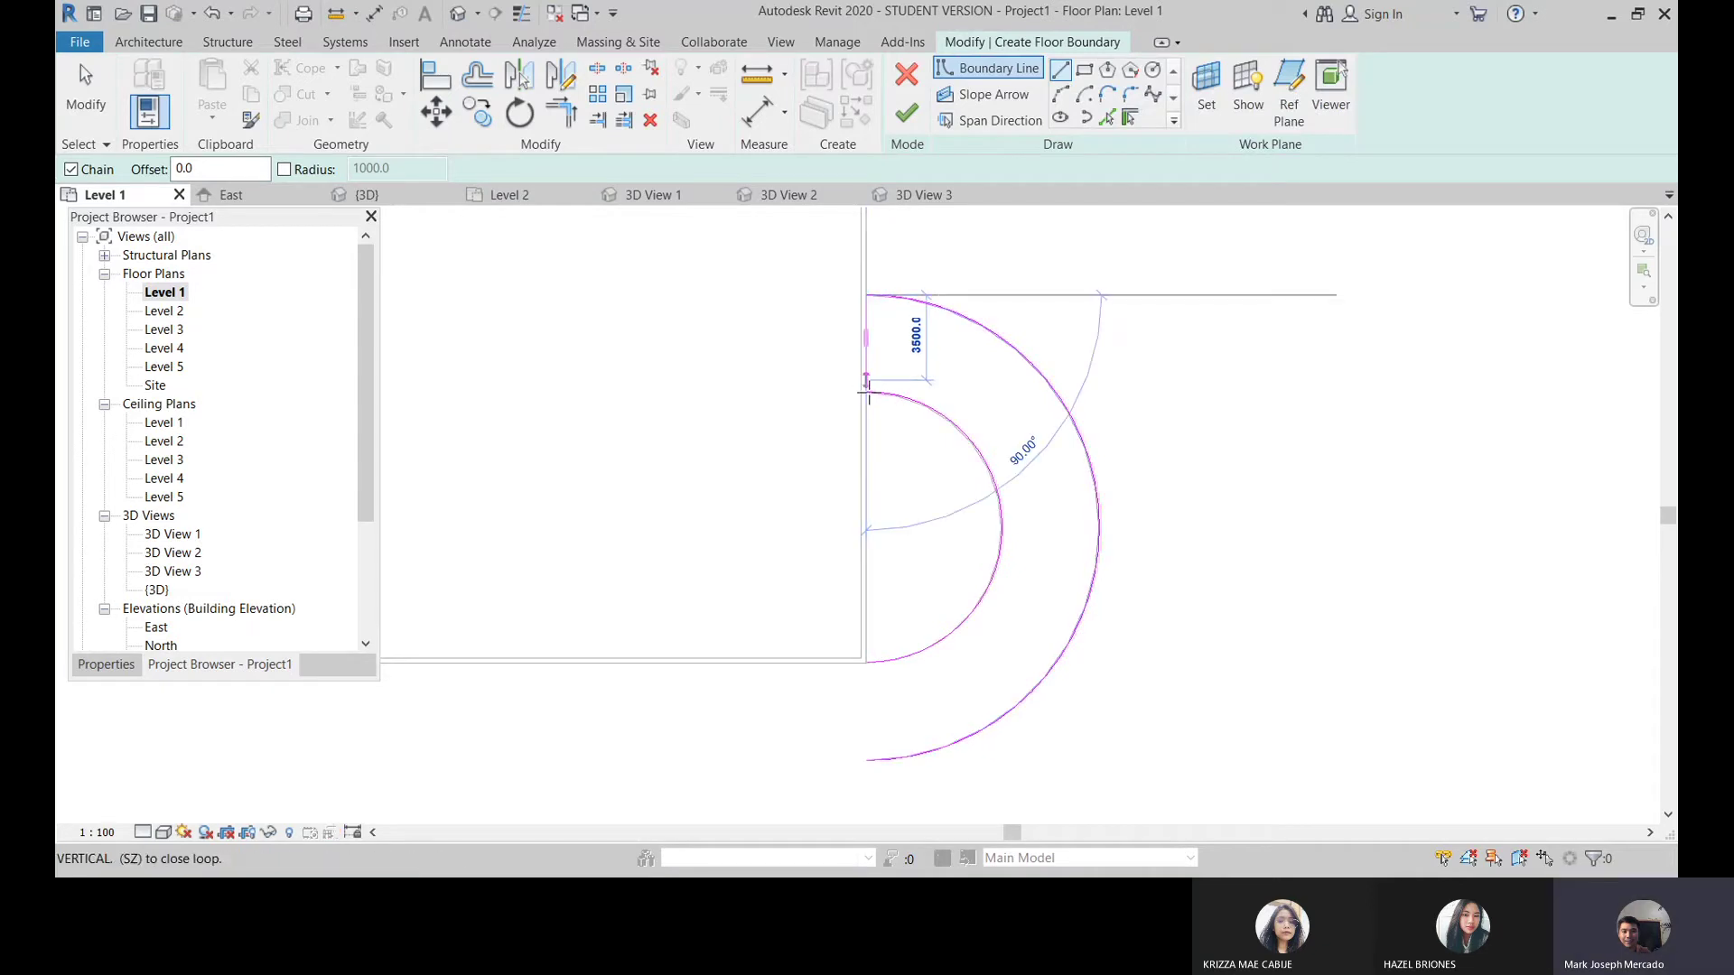
pyautogui.click(867, 664)
pyautogui.click(867, 762)
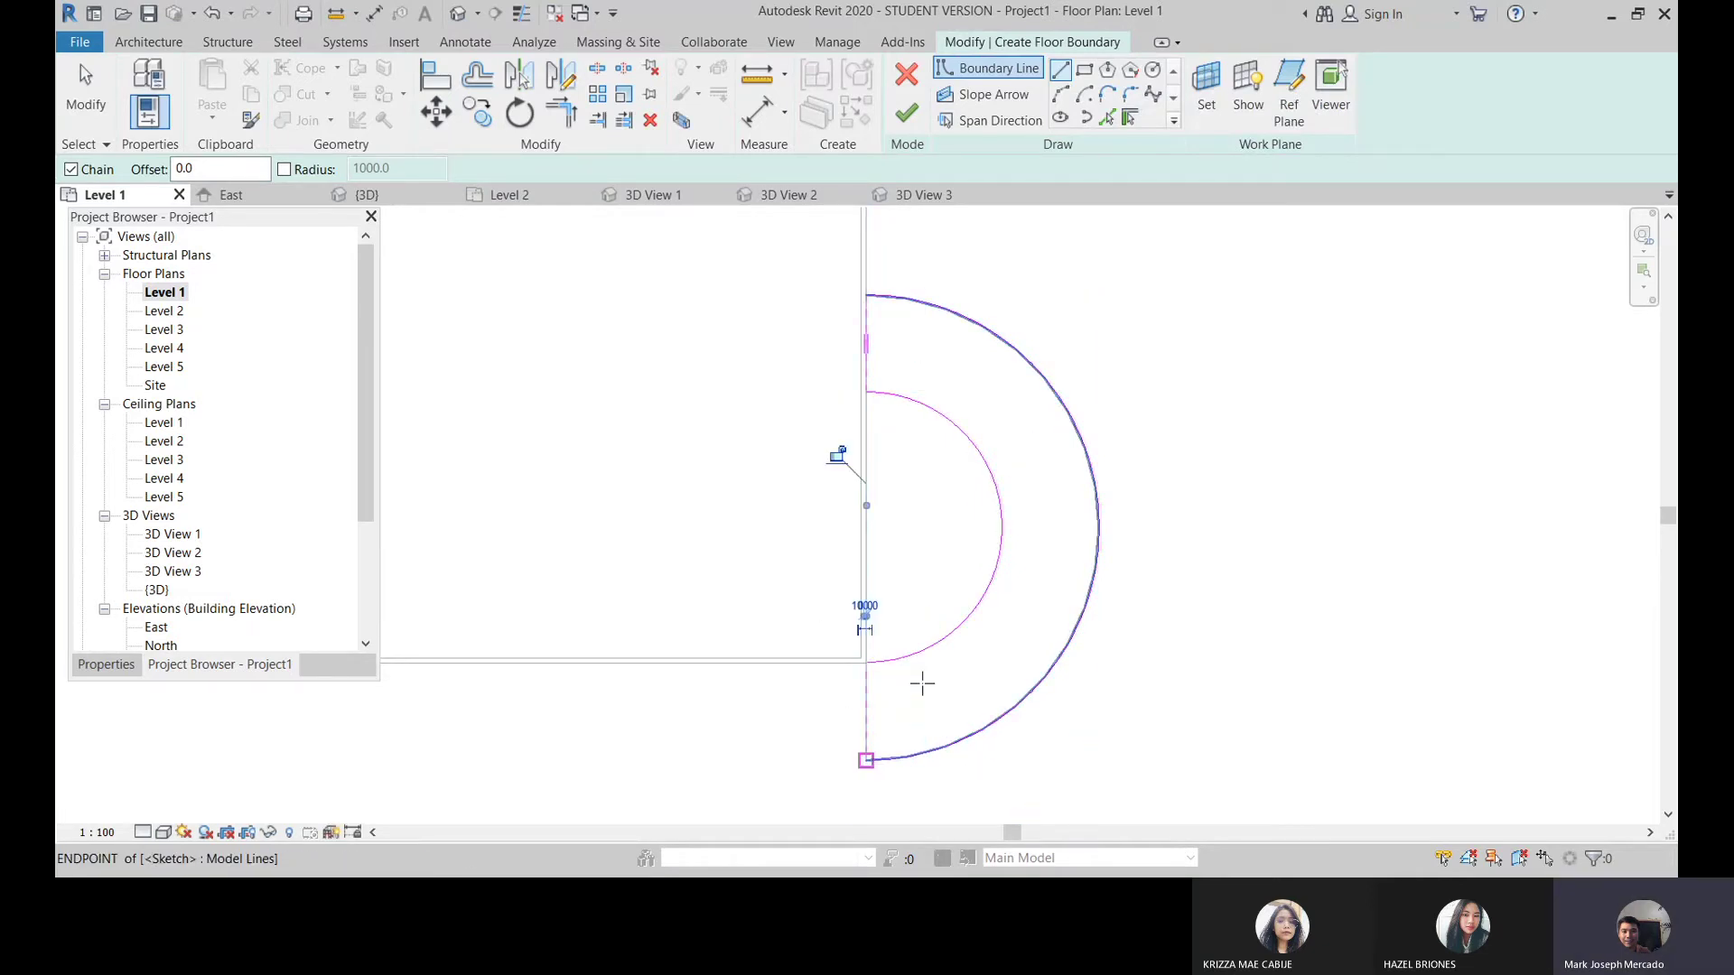
pyautogui.scroll(-1, 899, 435)
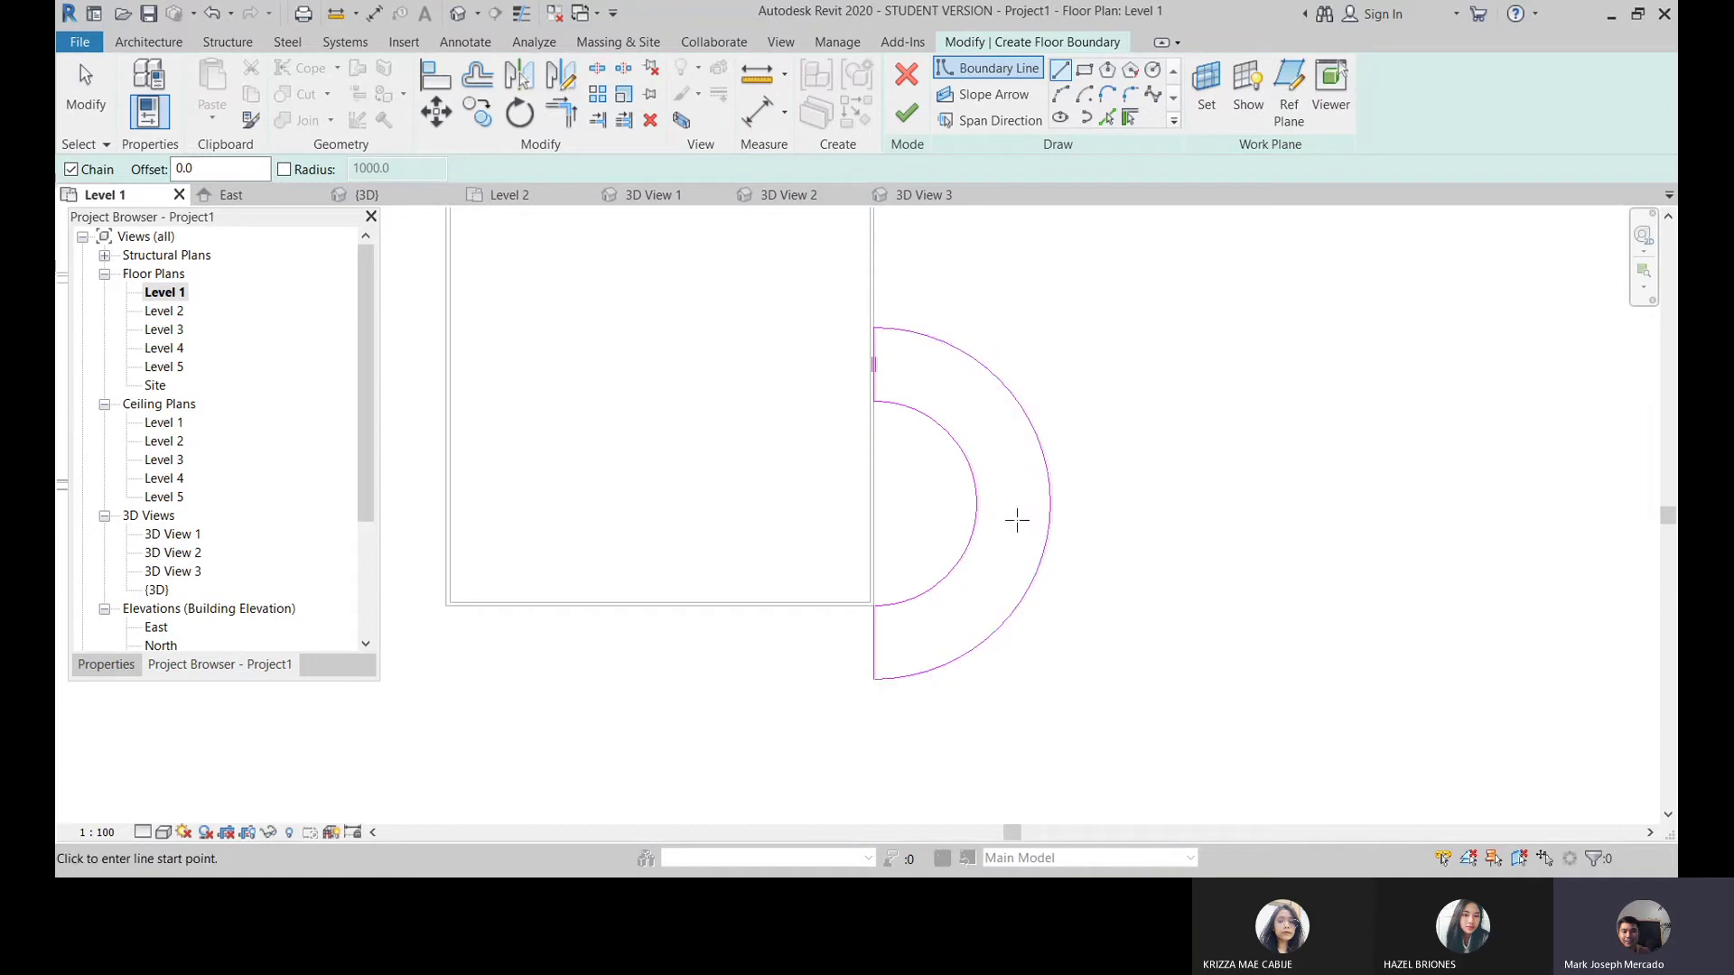
pyautogui.scroll(1, 892, 652)
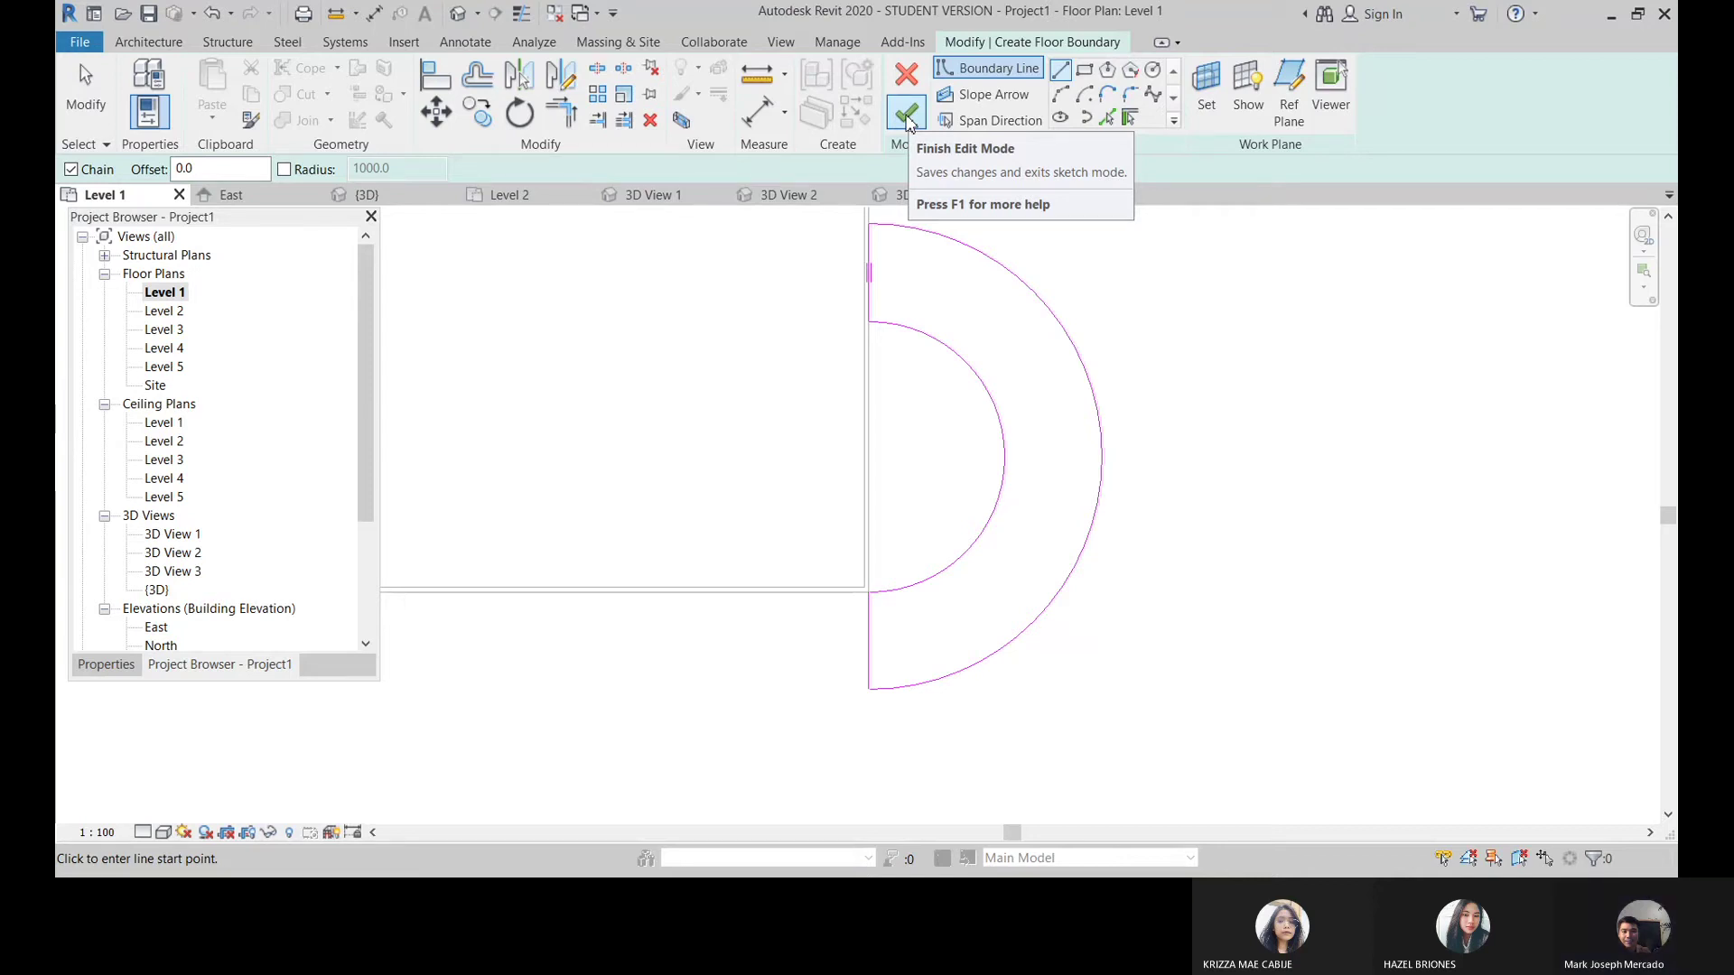
pyautogui.click(909, 120)
# Step: Draw a 22800 x 21800 rectangular architectural floor along the walls, then view it in 3D
pyautogui.scroll(-2, 1093, 632)
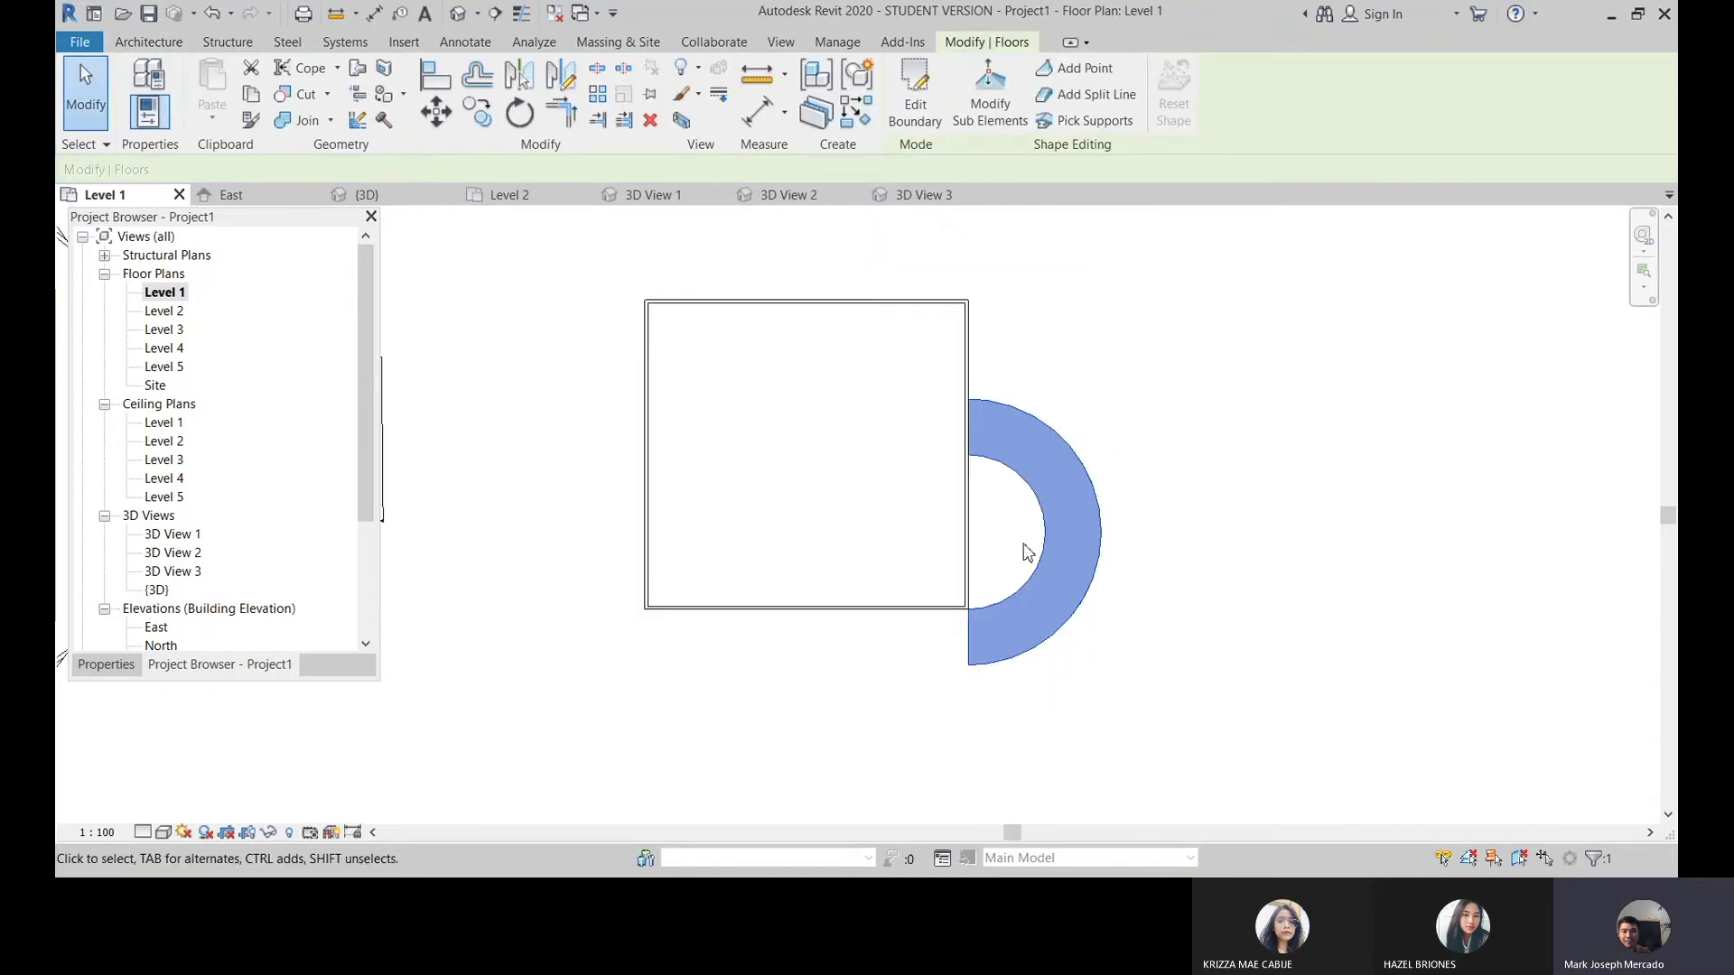
pyautogui.click(949, 415)
pyautogui.scroll(2, 1038, 484)
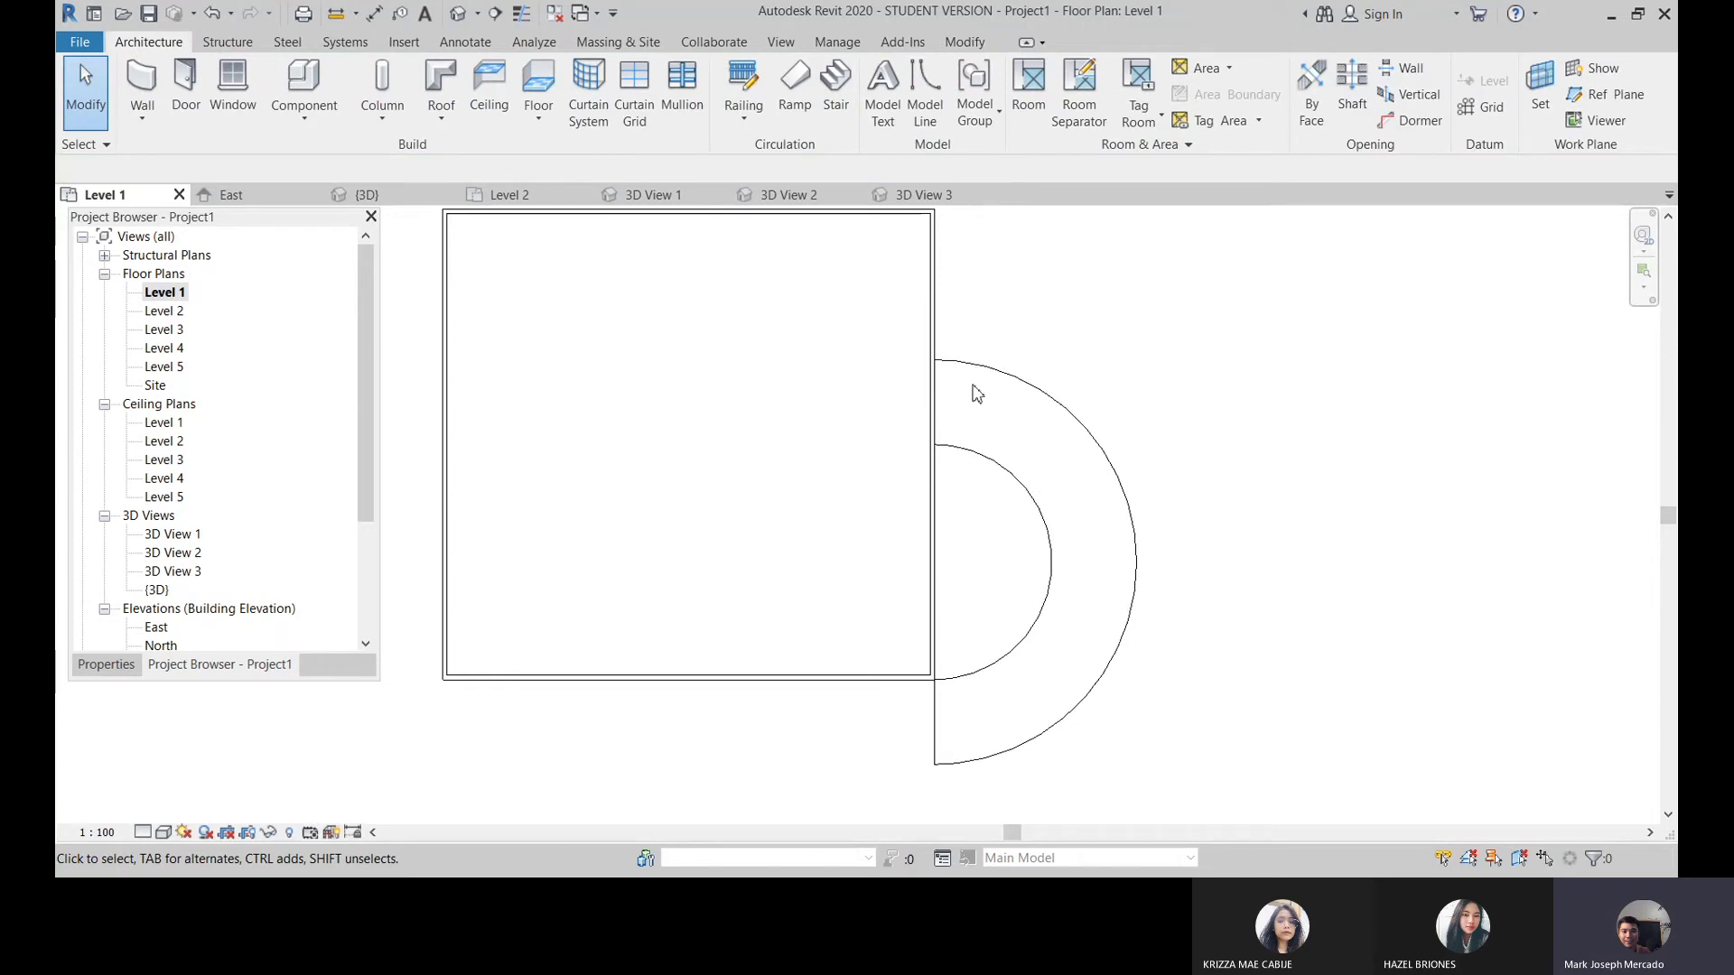
pyautogui.scroll(-1, 993, 547)
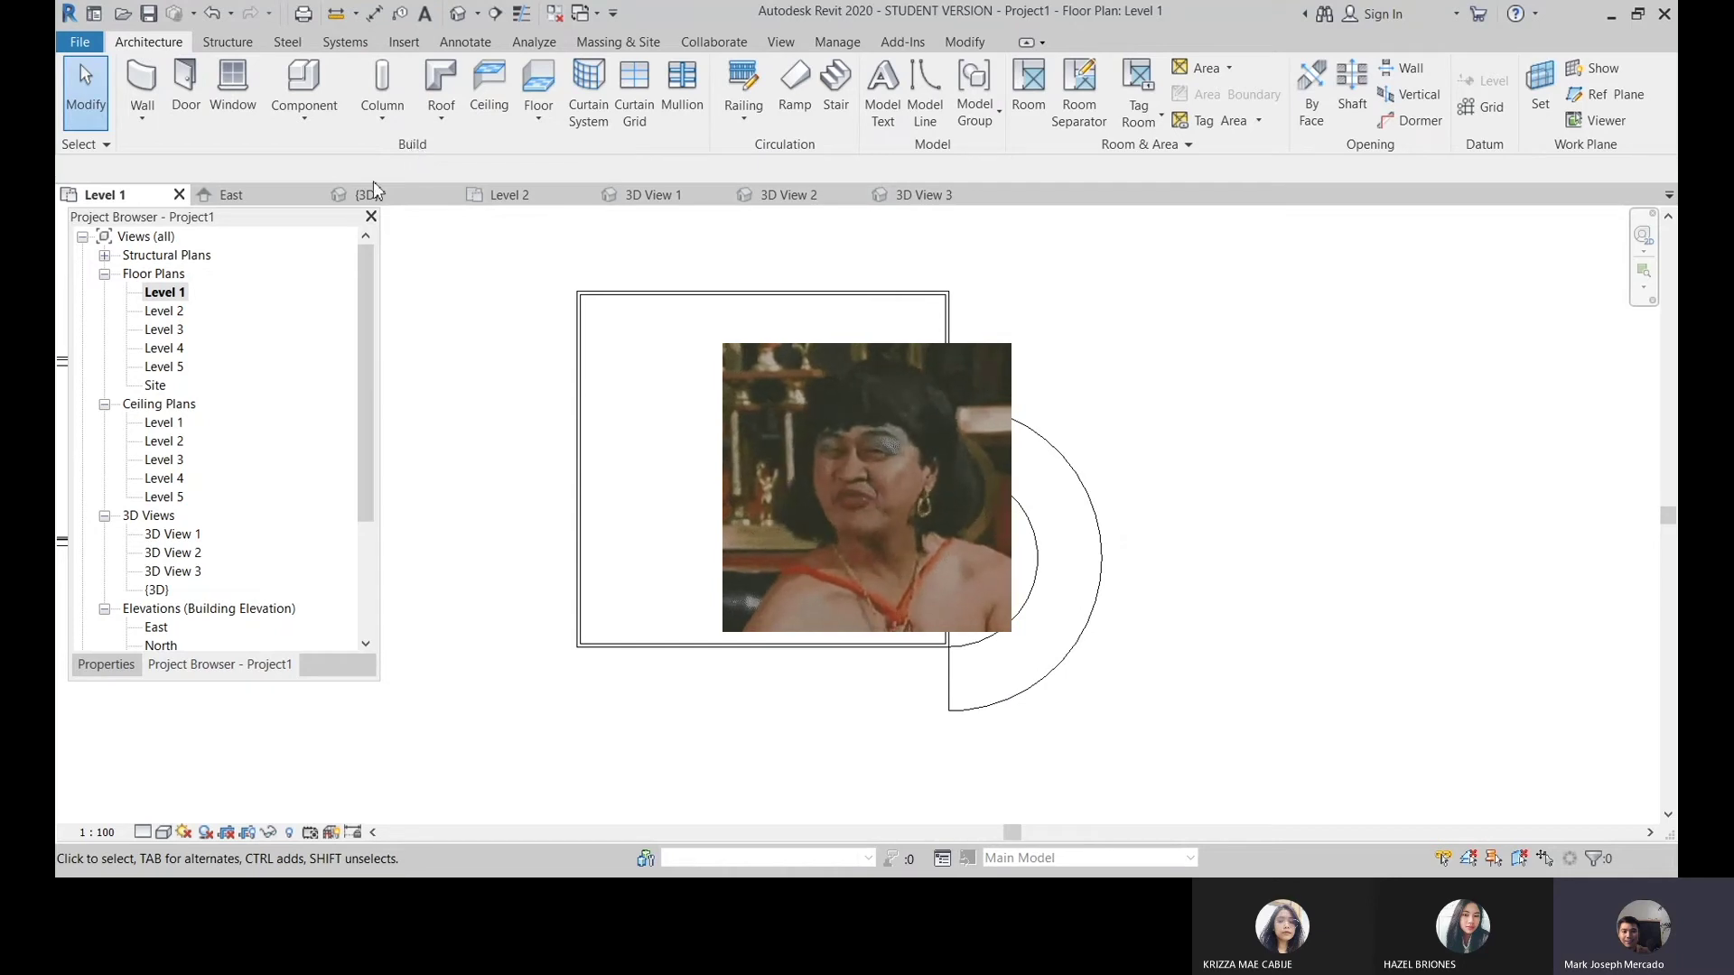
pyautogui.click(538, 117)
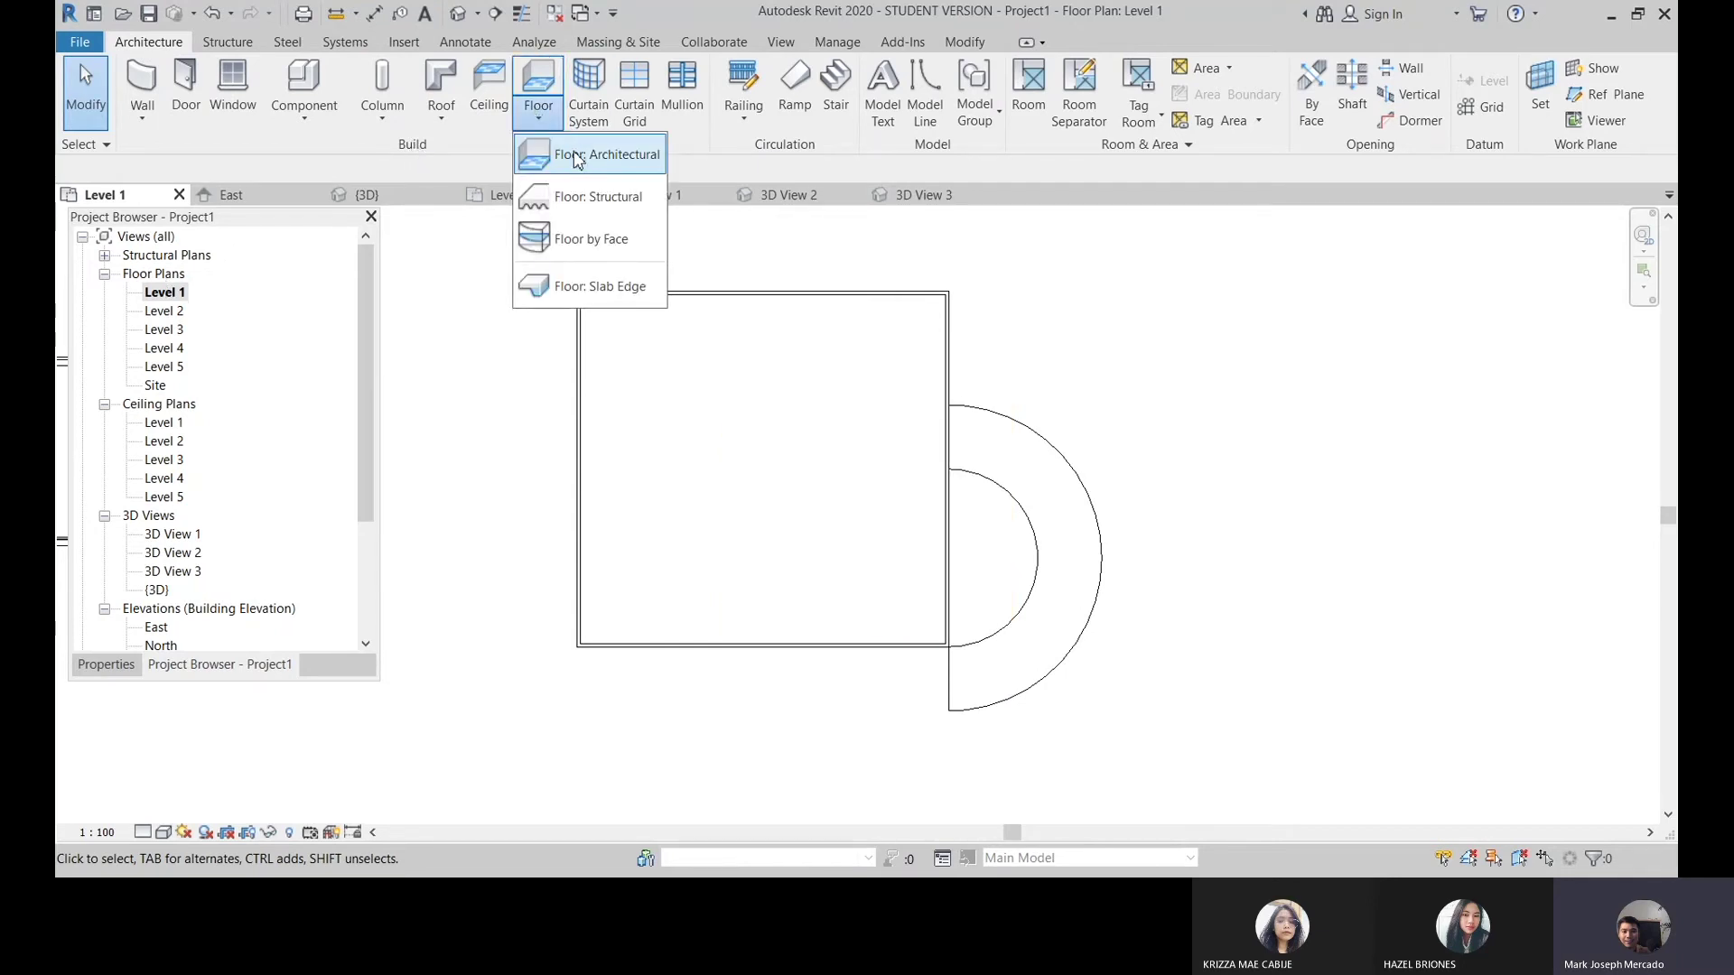
pyautogui.click(581, 155)
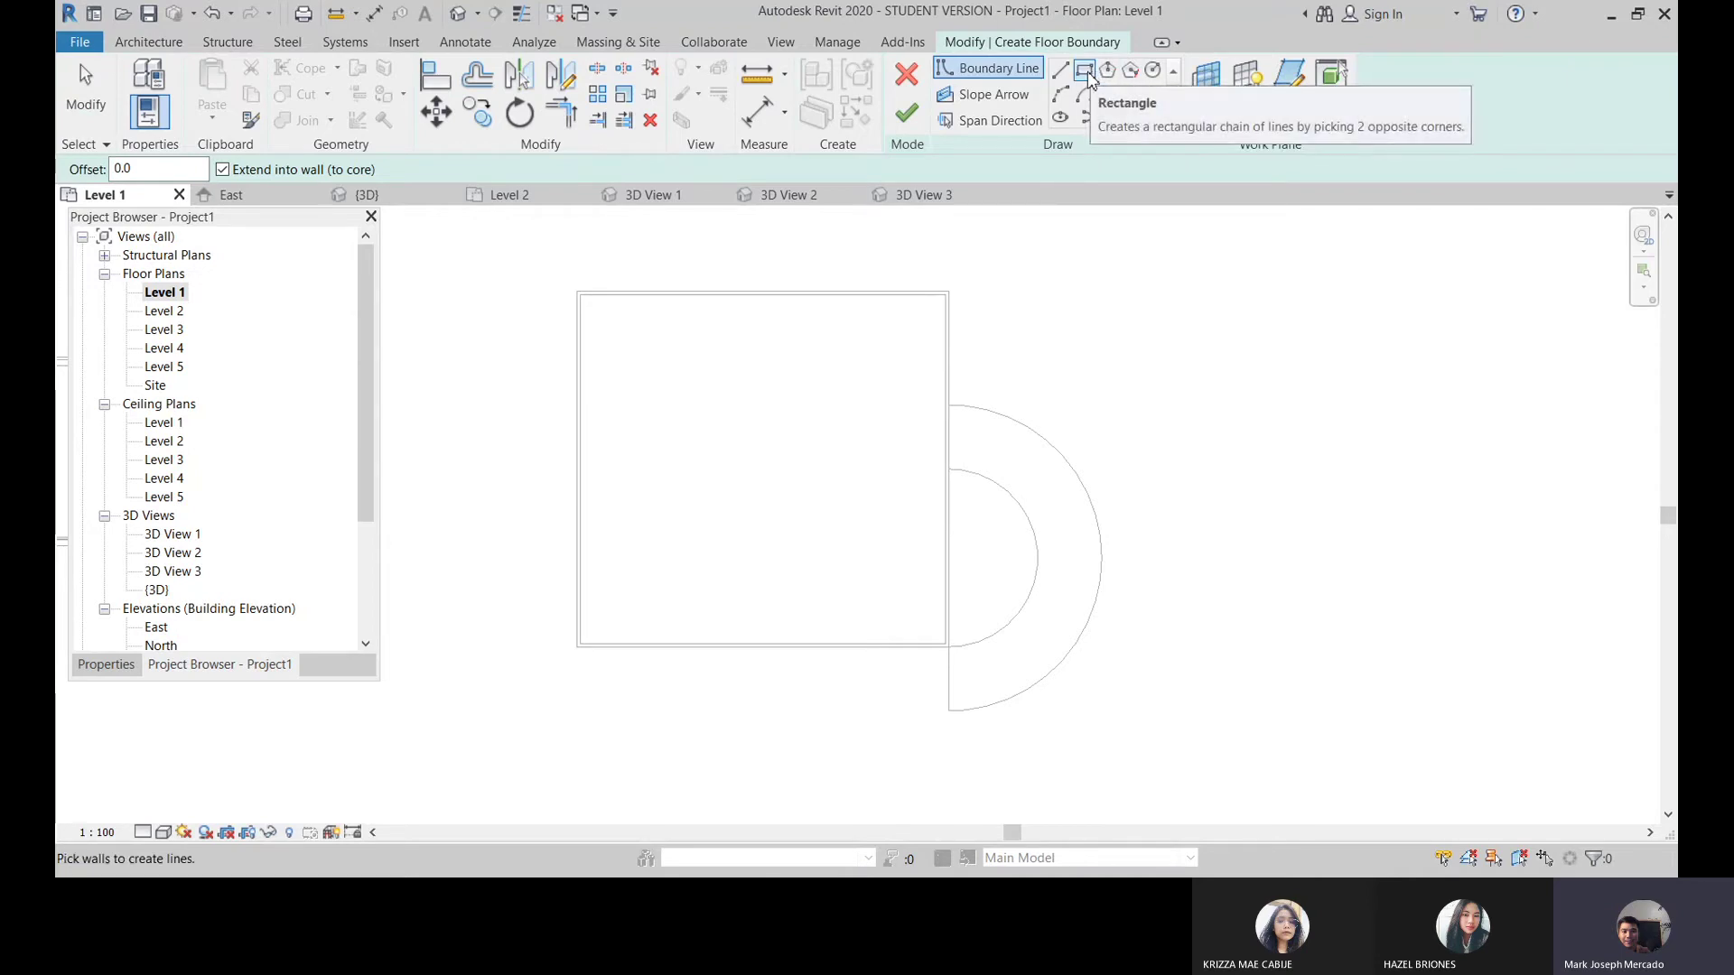
pyautogui.click(1085, 73)
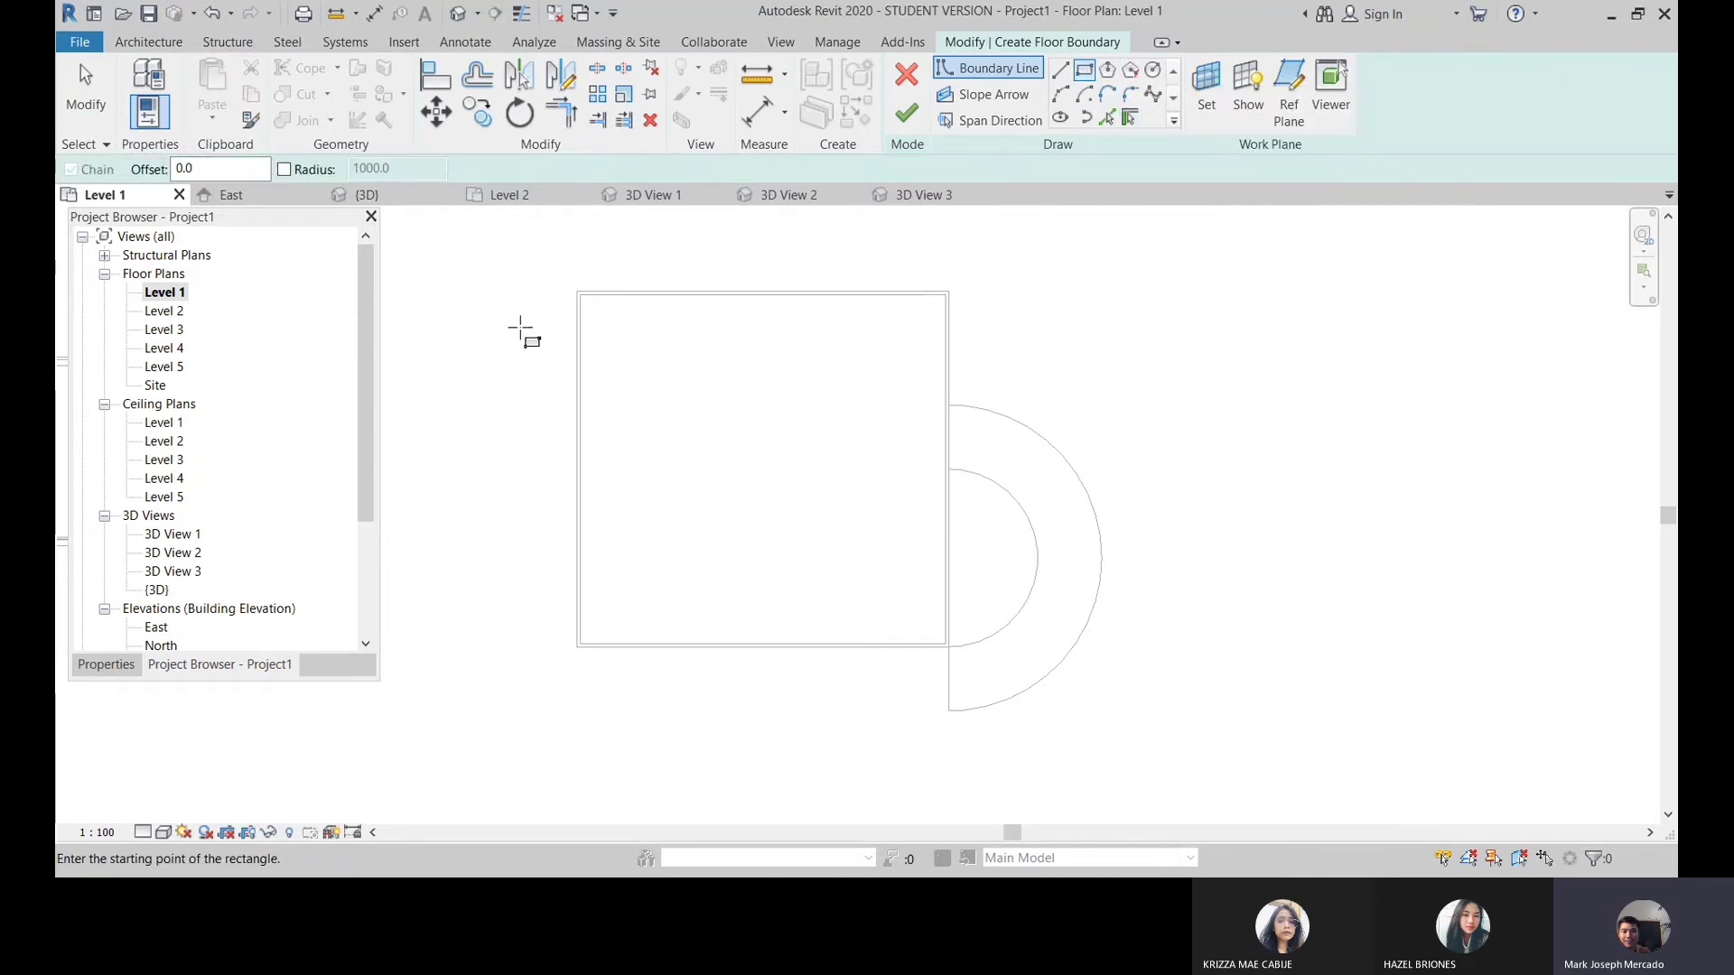
pyautogui.click(584, 296)
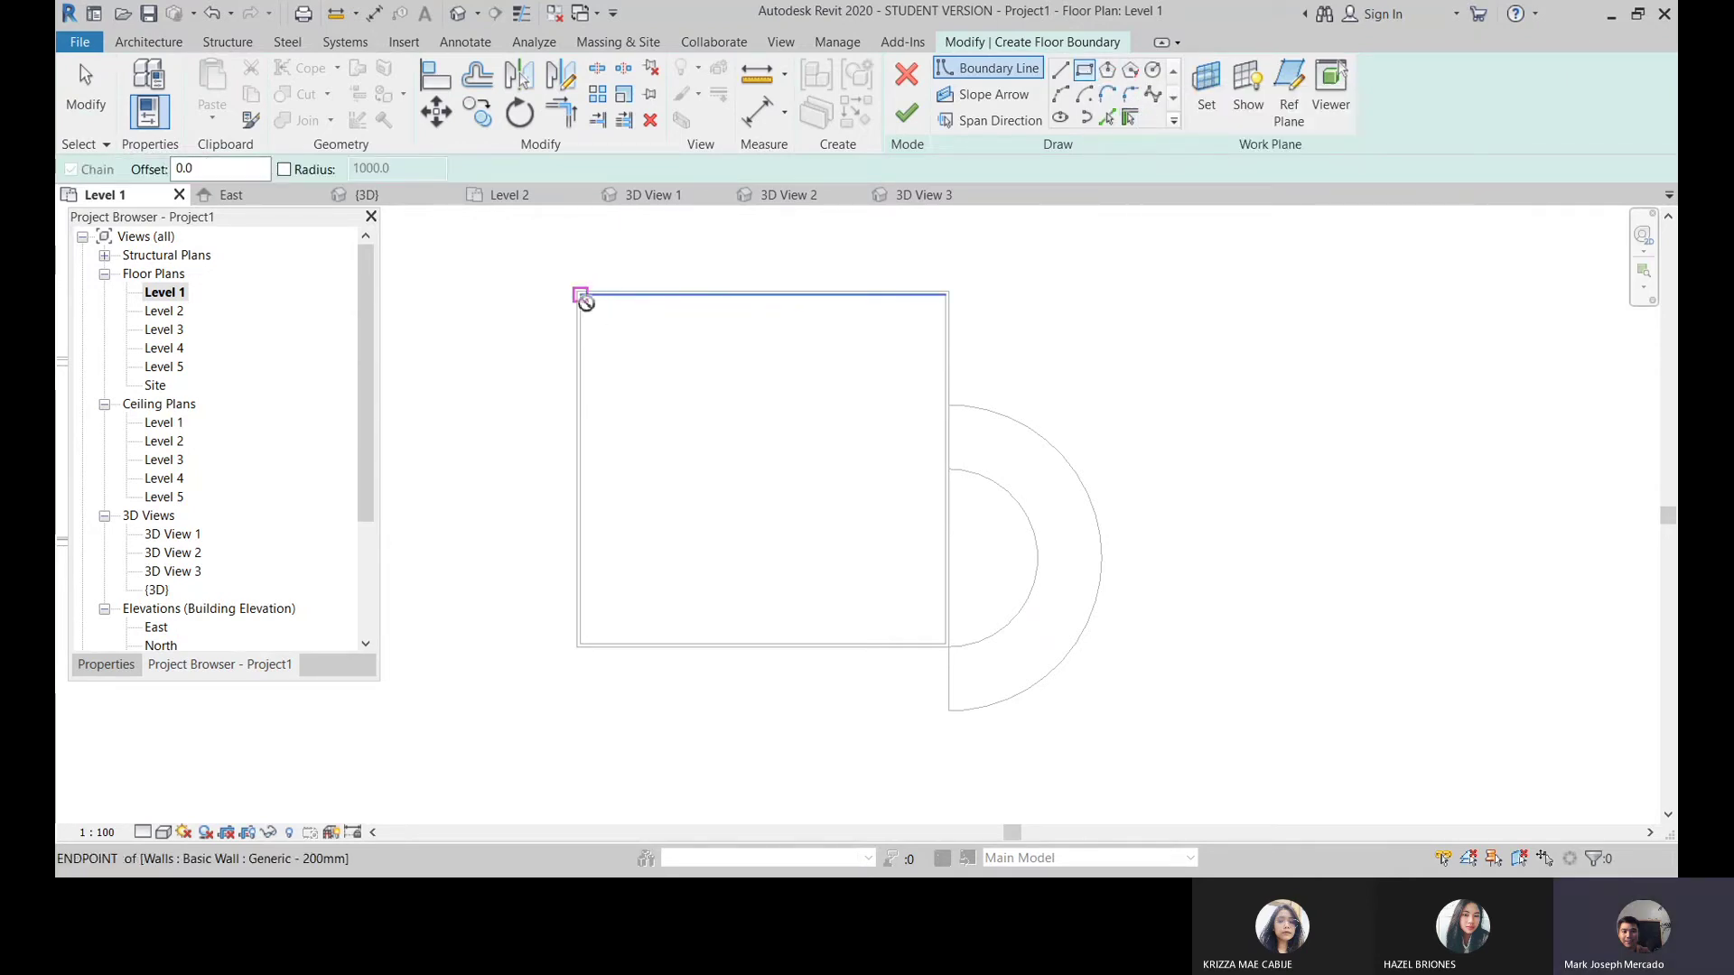
pyautogui.click(945, 644)
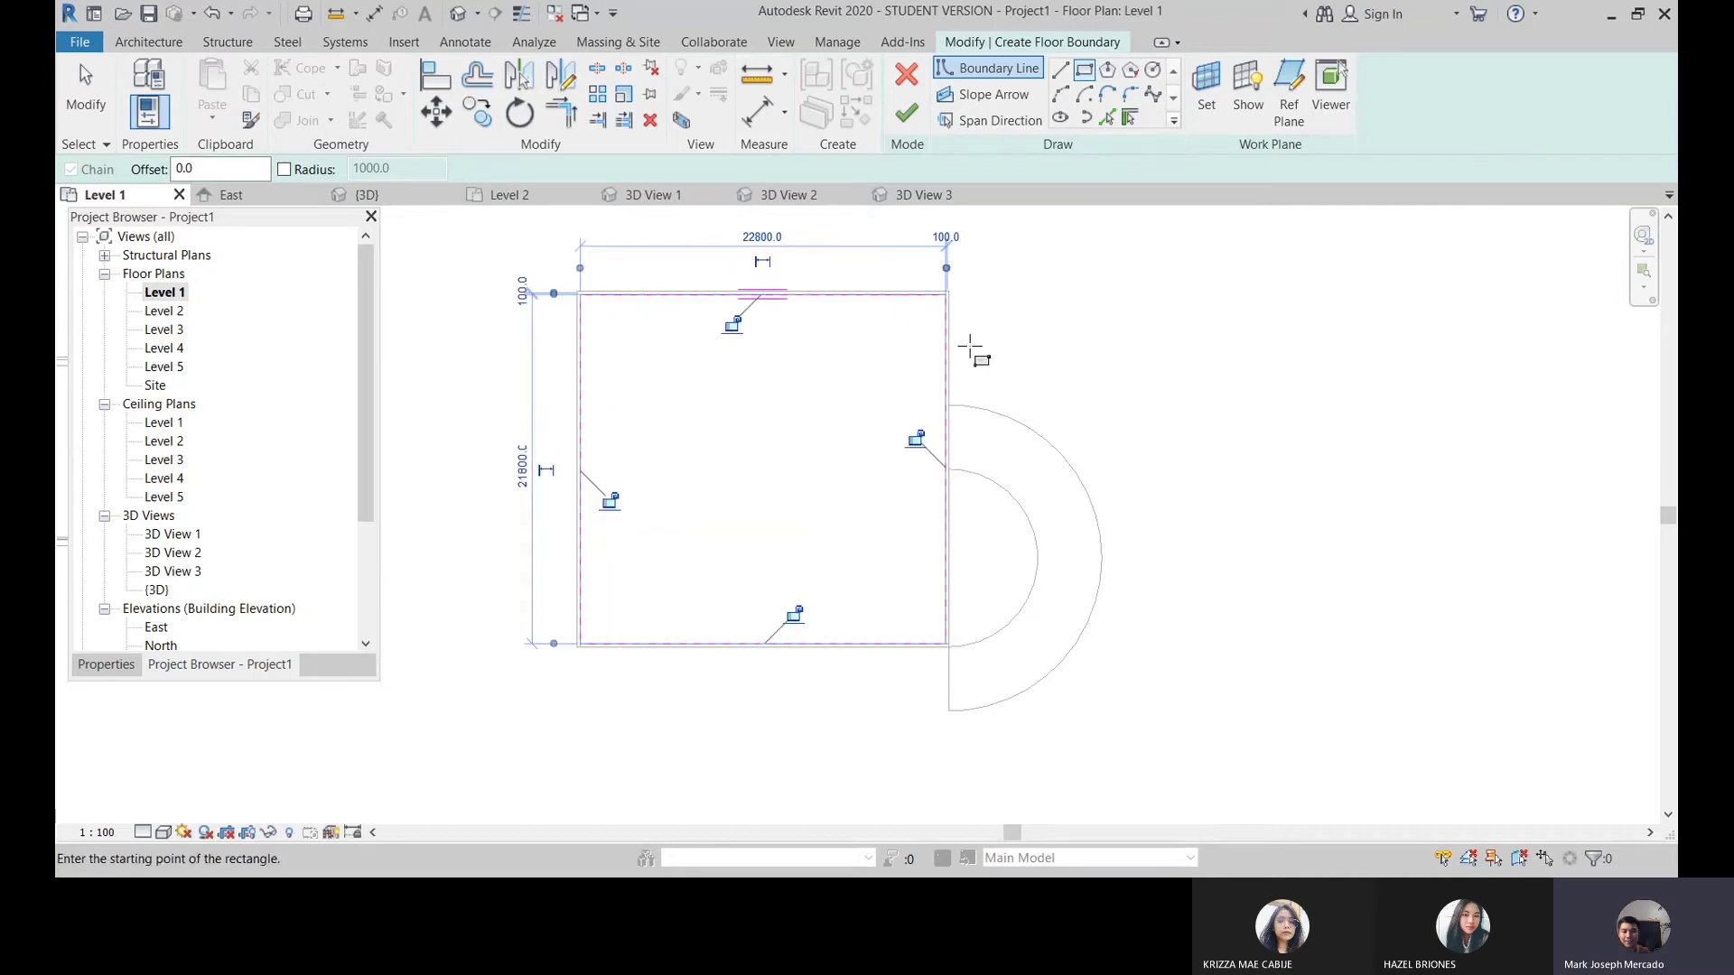
pyautogui.click(919, 117)
pyautogui.click(458, 12)
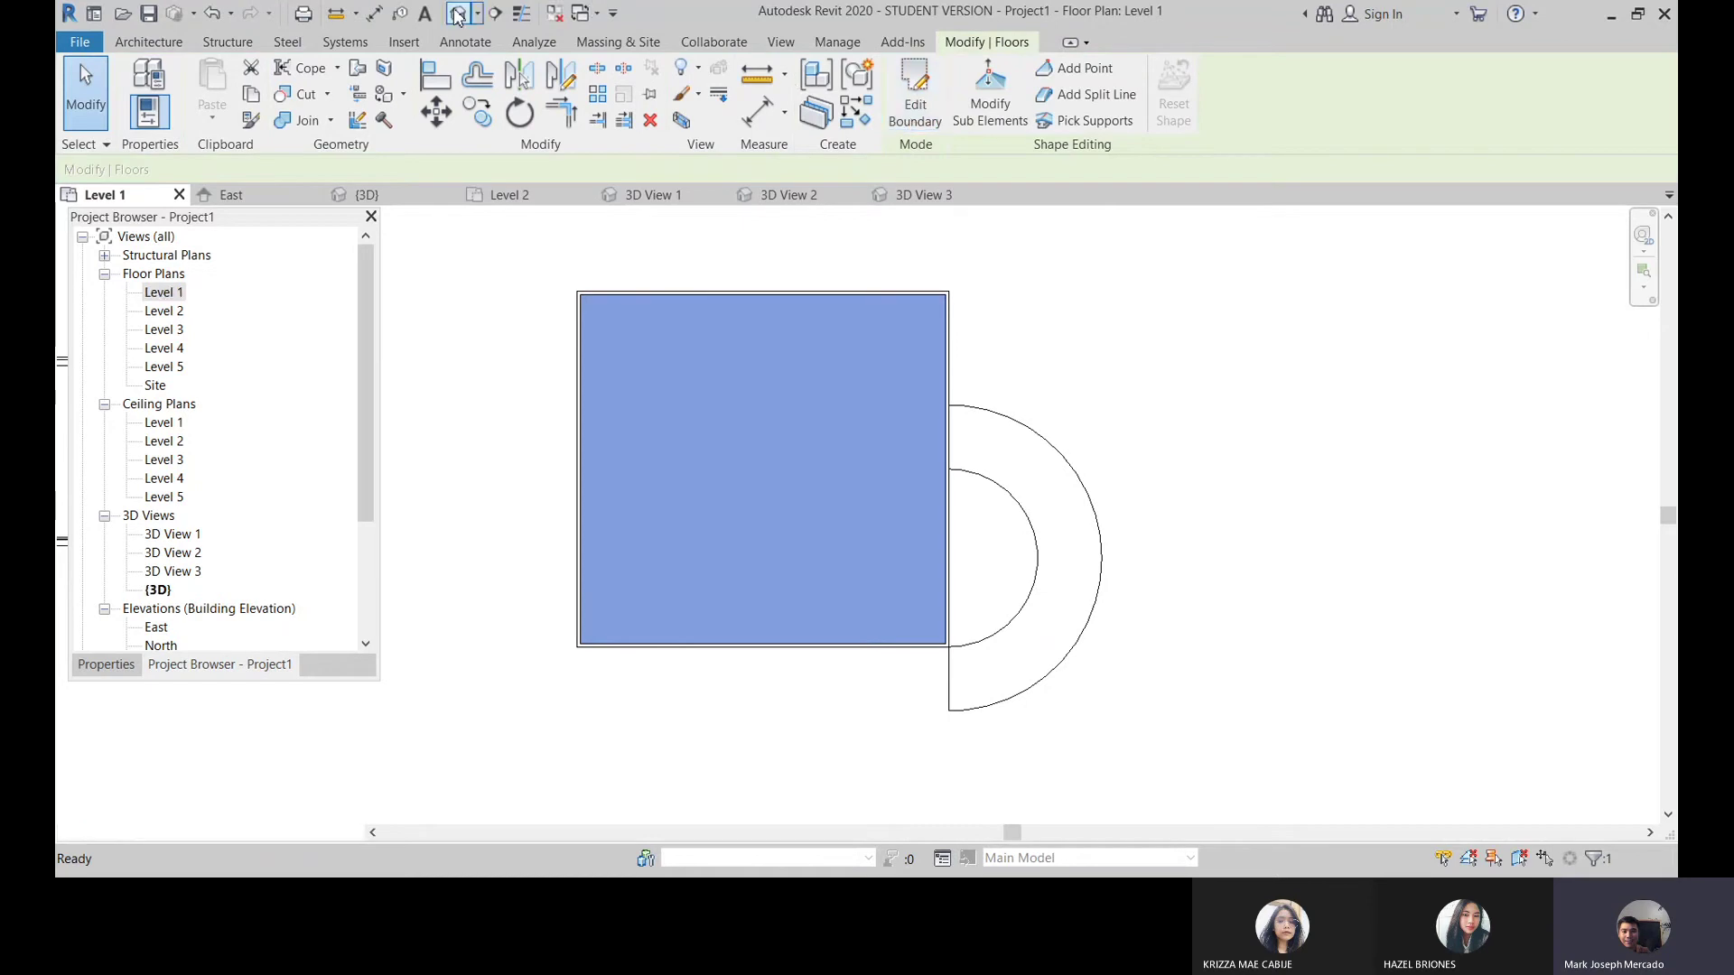
# Step: Zoom into the 3D model and select the Level 1 square floor slab
pyautogui.scroll(2, 975, 686)
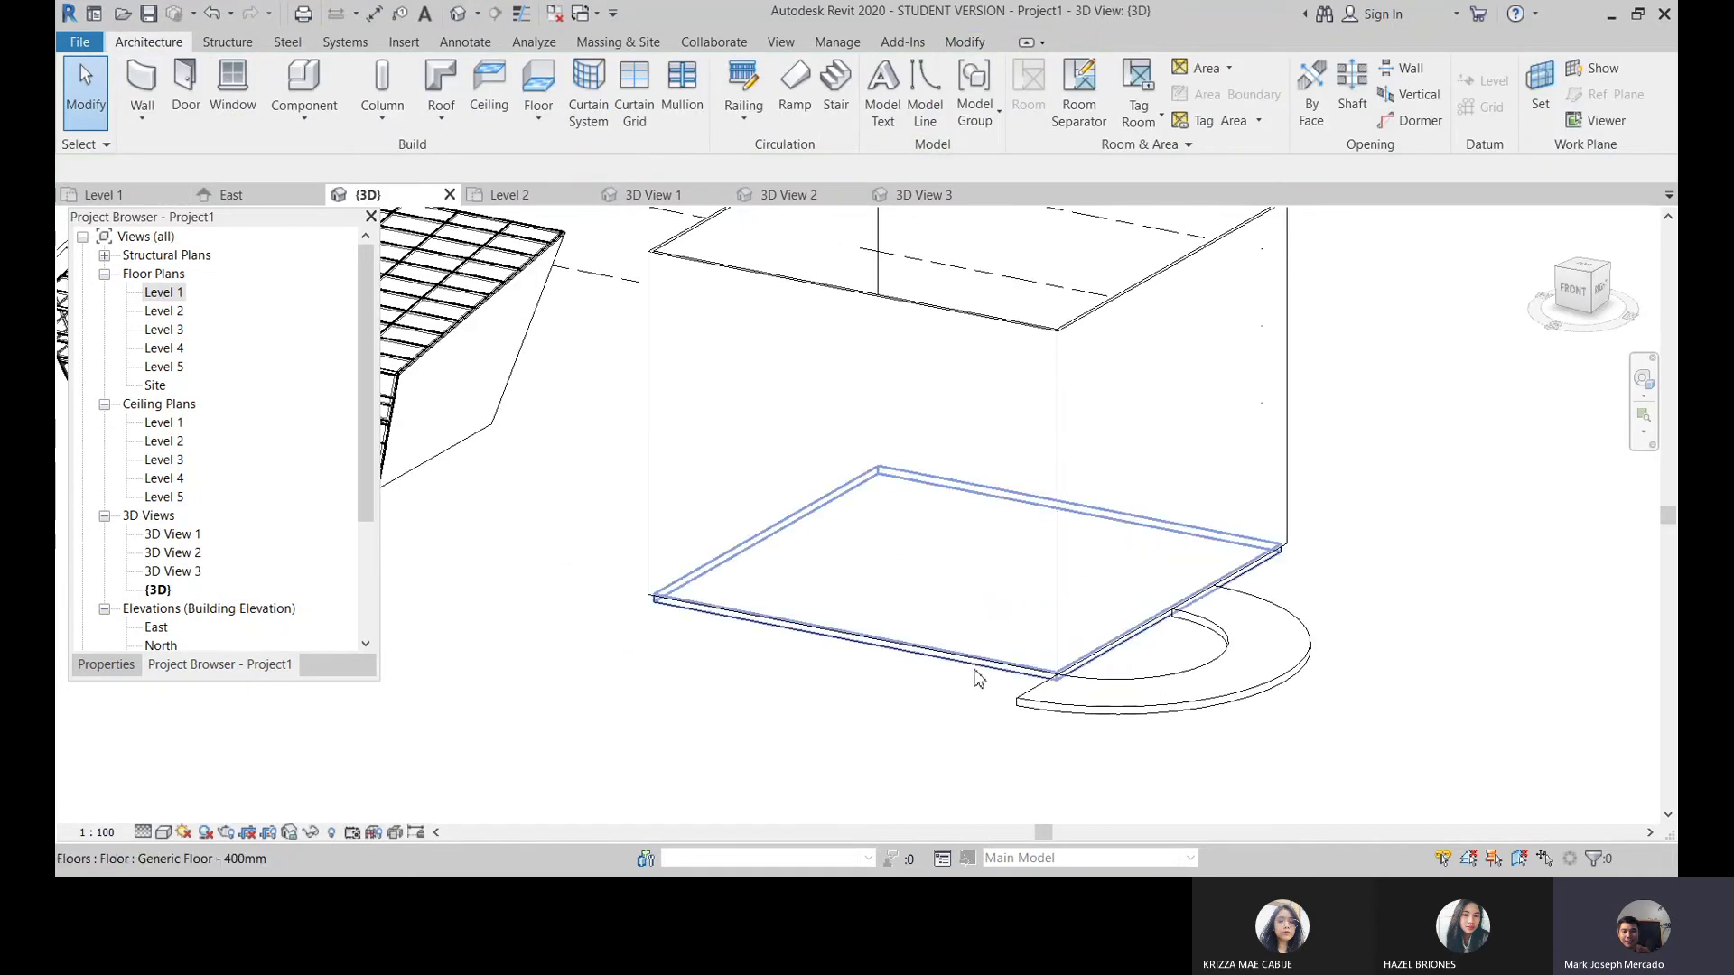
pyautogui.click(971, 660)
pyautogui.scroll(1, 971, 659)
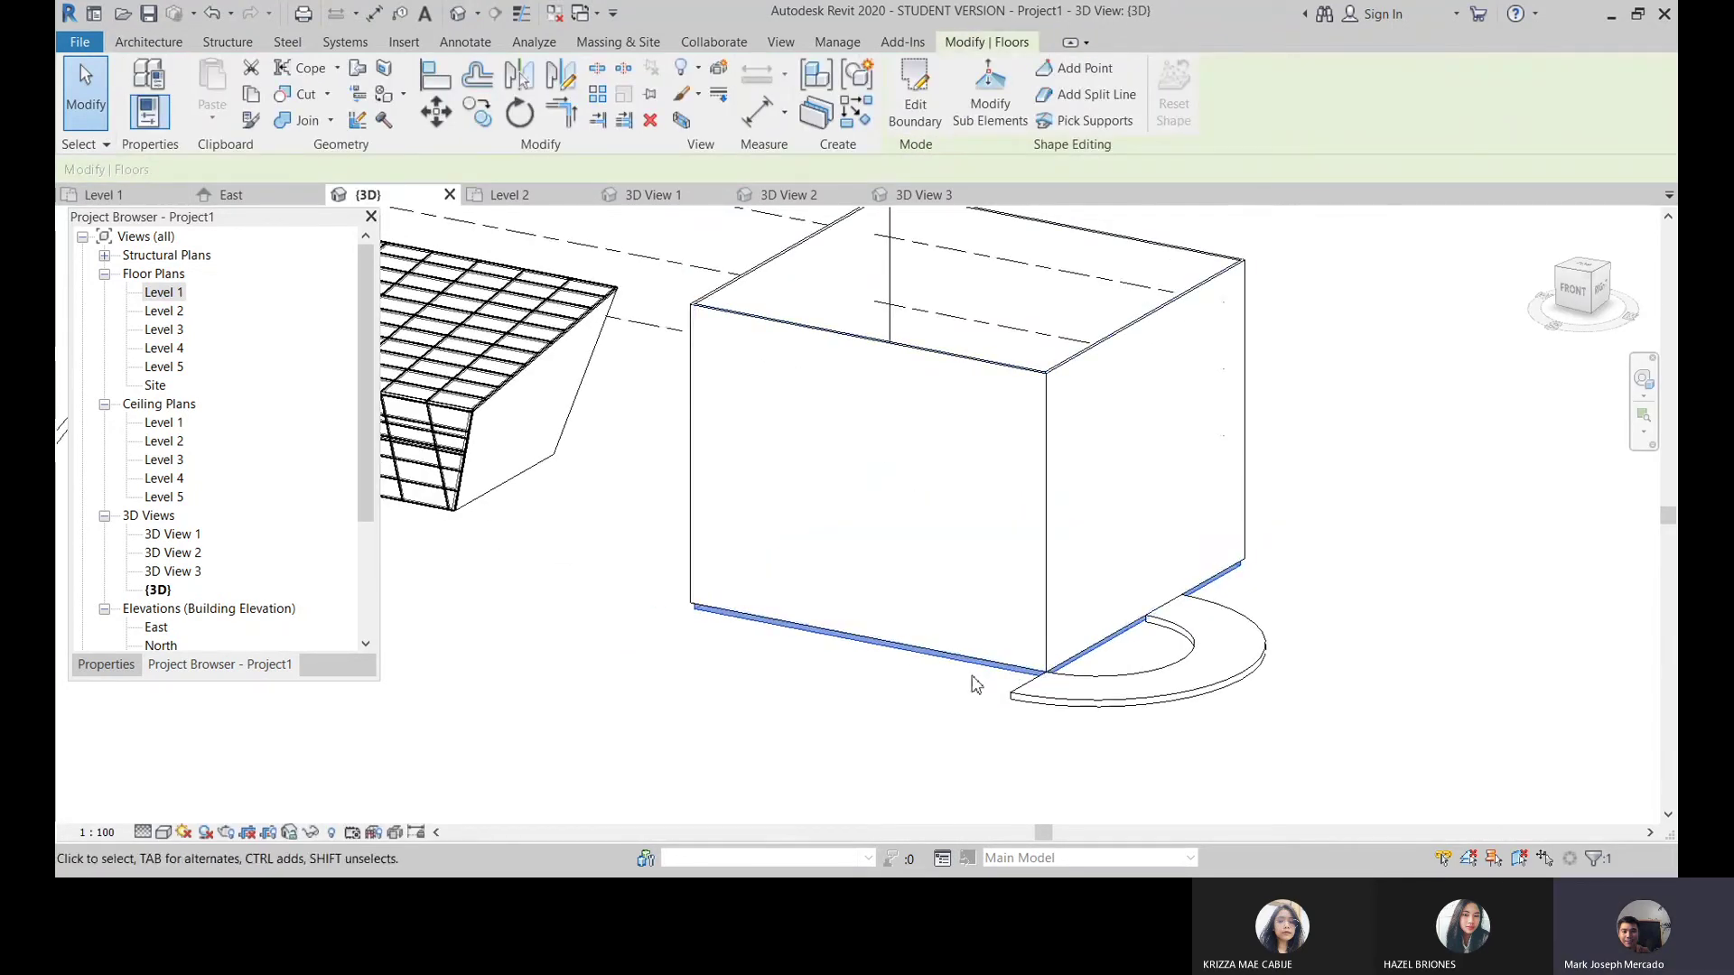
pyautogui.scroll(2, 971, 677)
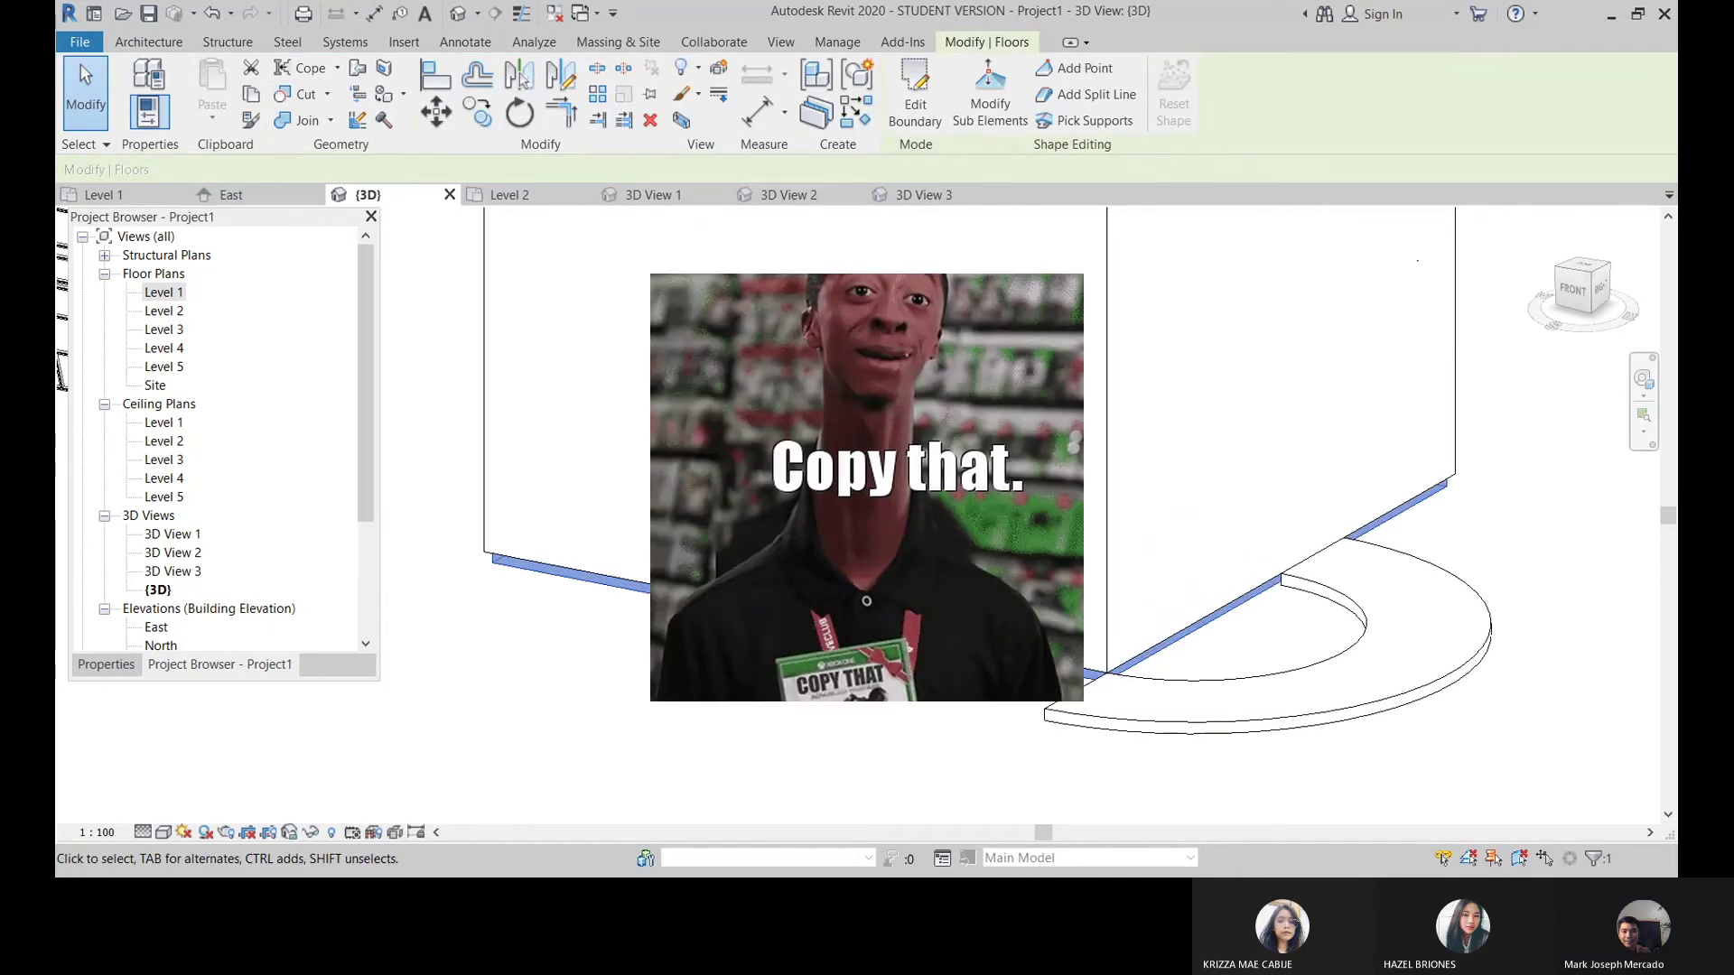
pyautogui.scroll(-2, 957, 673)
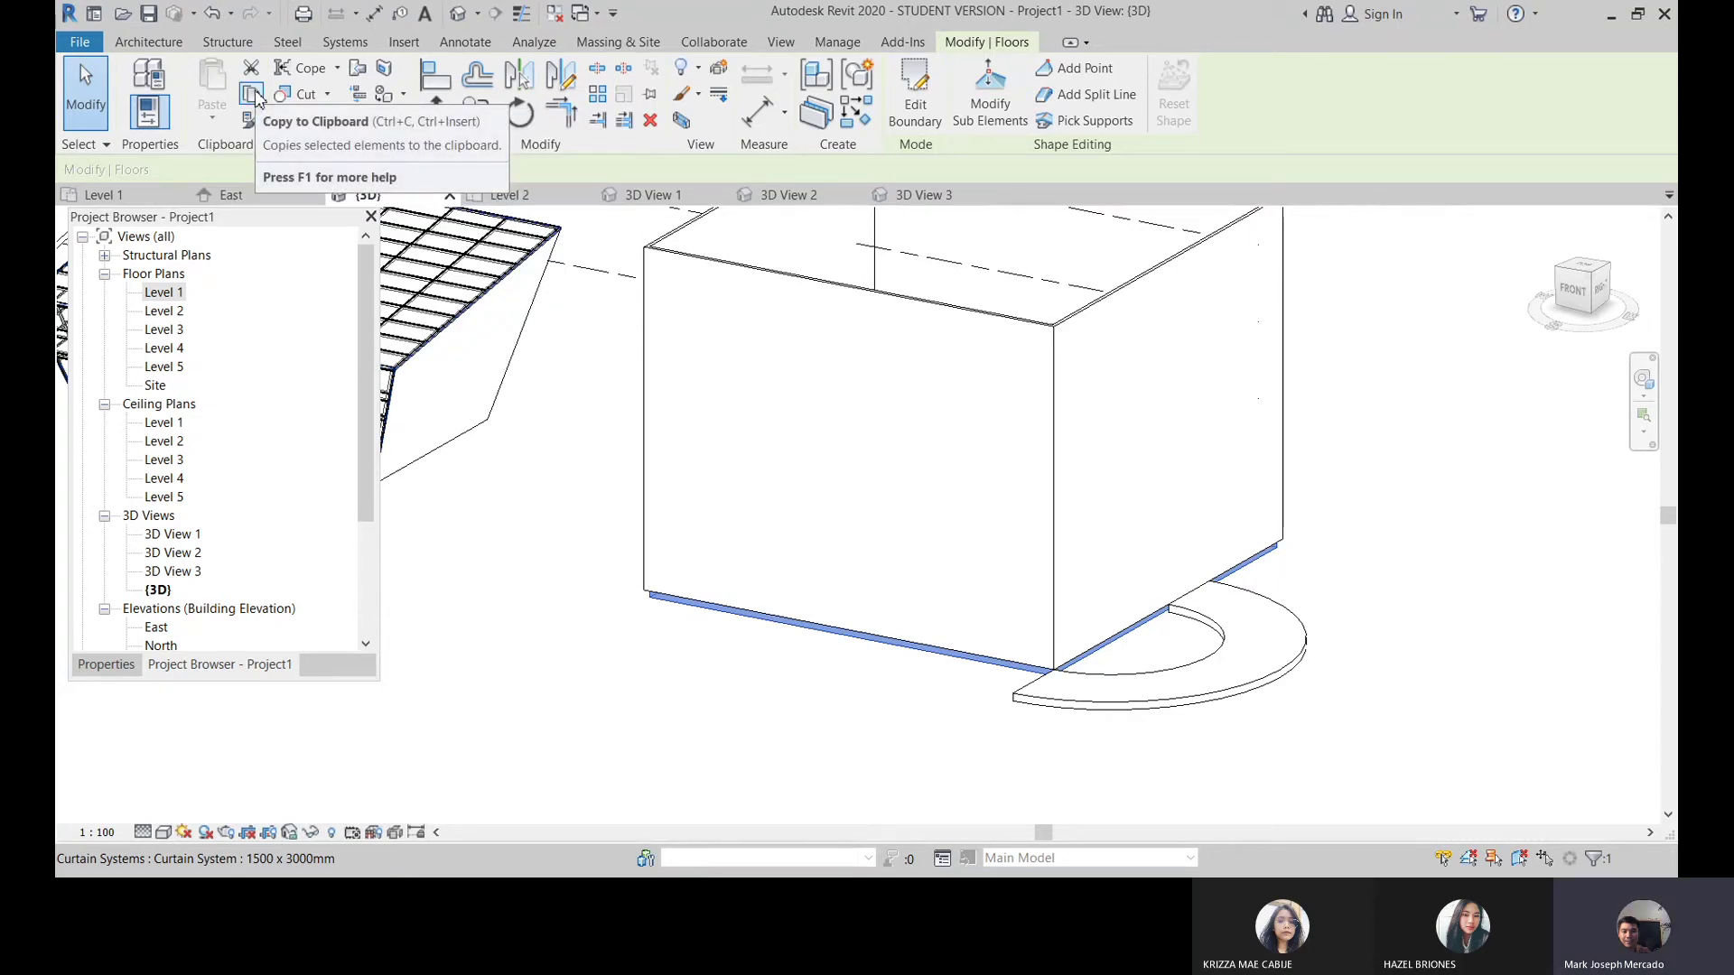
# Step: Copy the square ground floor and paste it aligned to Levels 2, 3 and 4
pyautogui.click(253, 95)
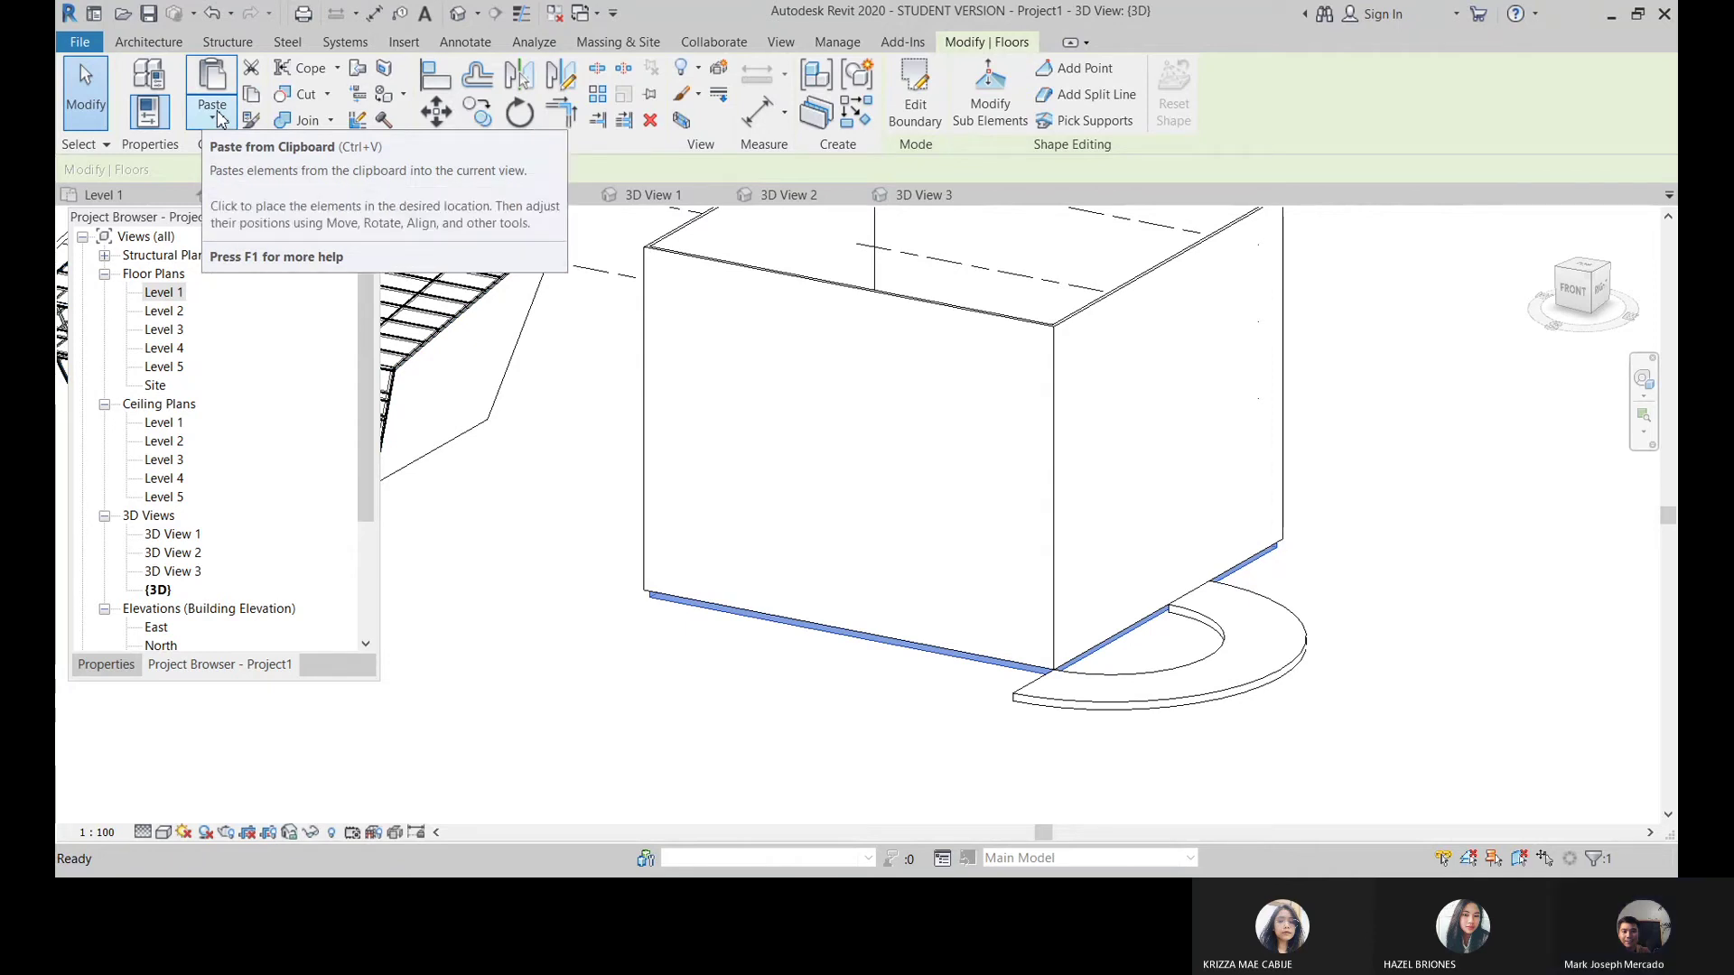
pyautogui.click(222, 123)
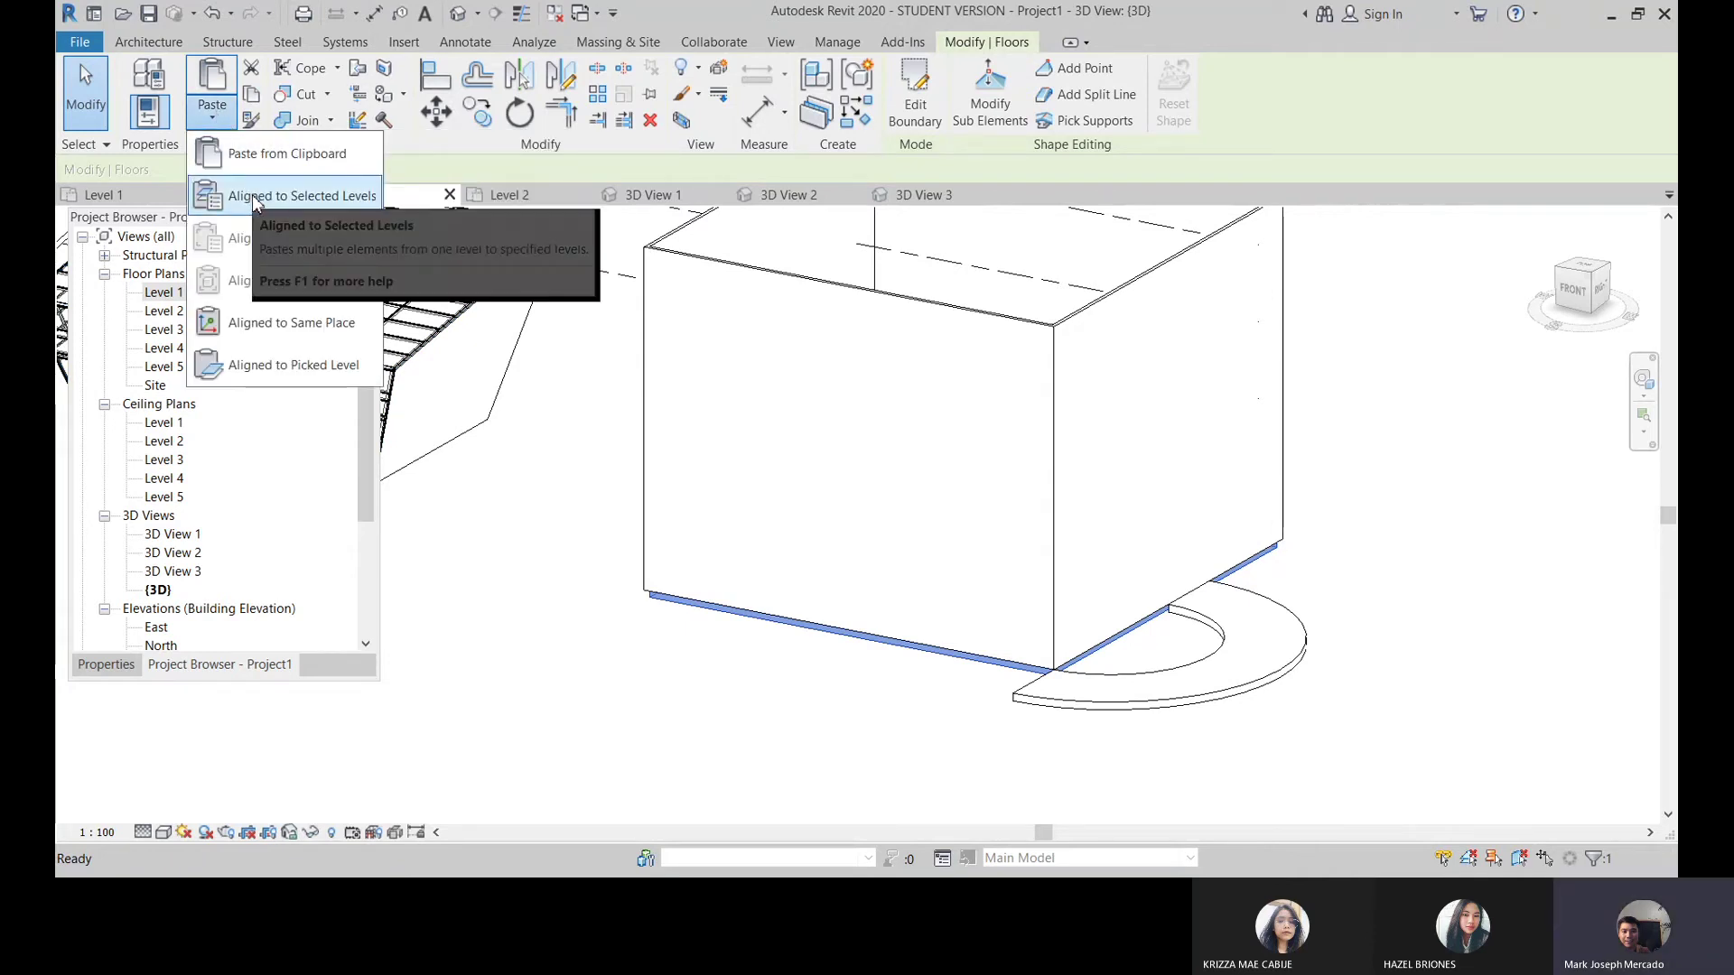
pyautogui.moveTo(301, 195)
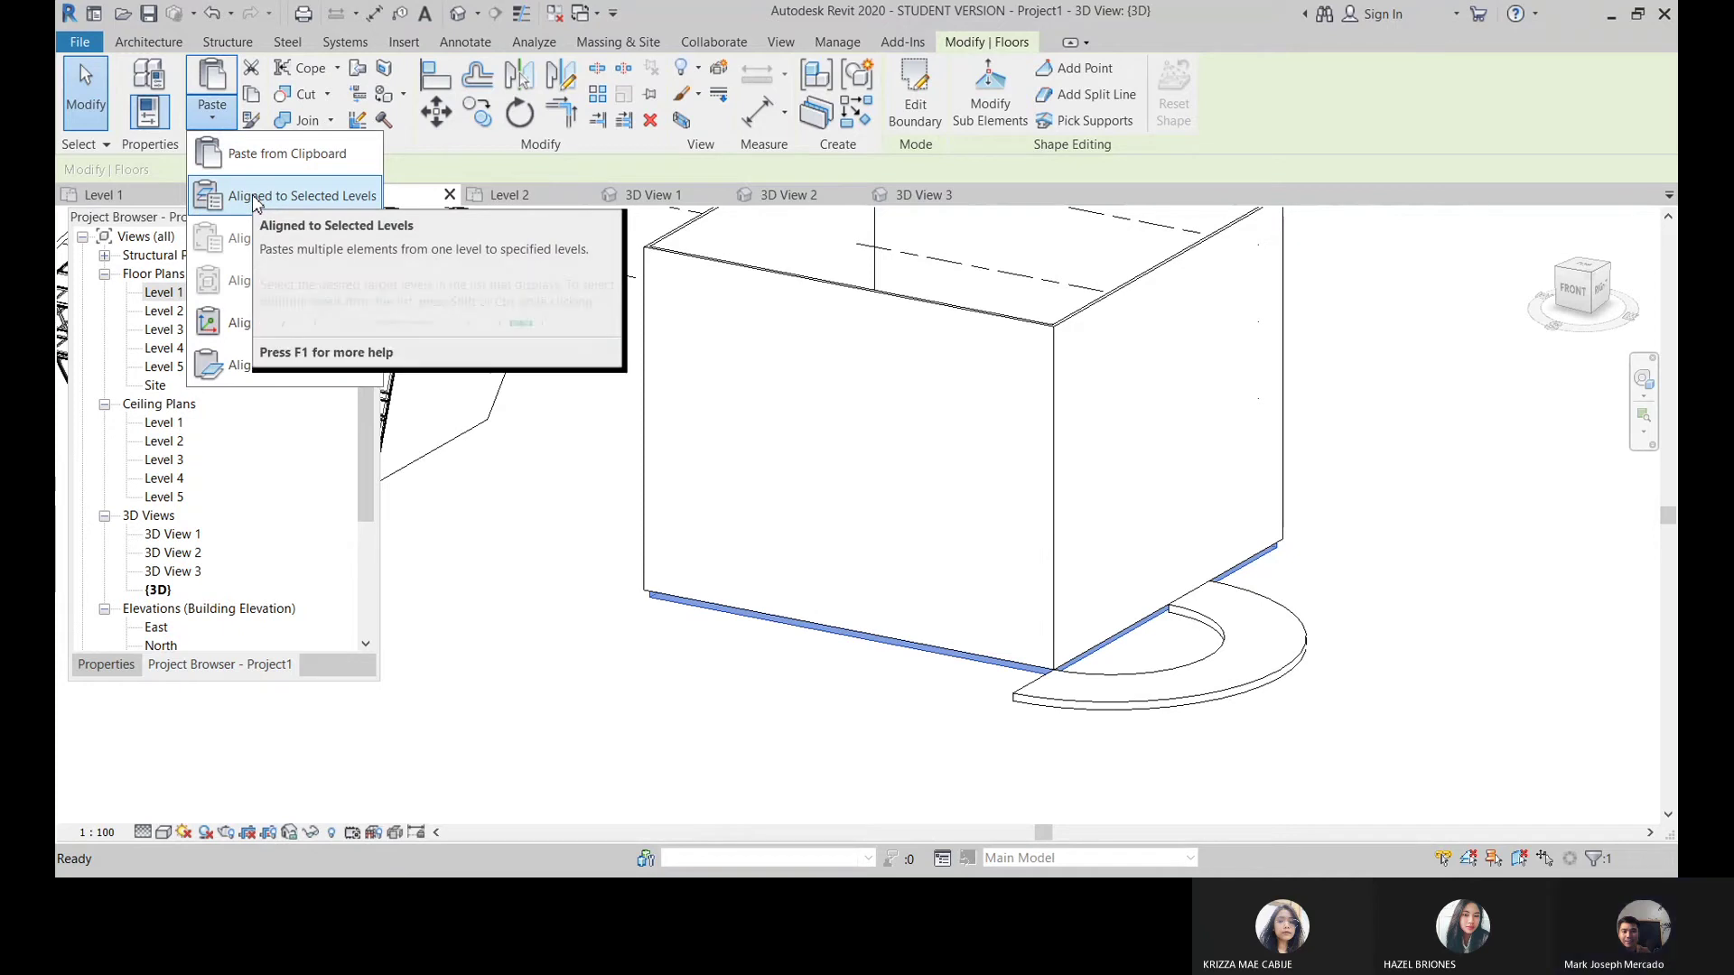
pyautogui.click(254, 197)
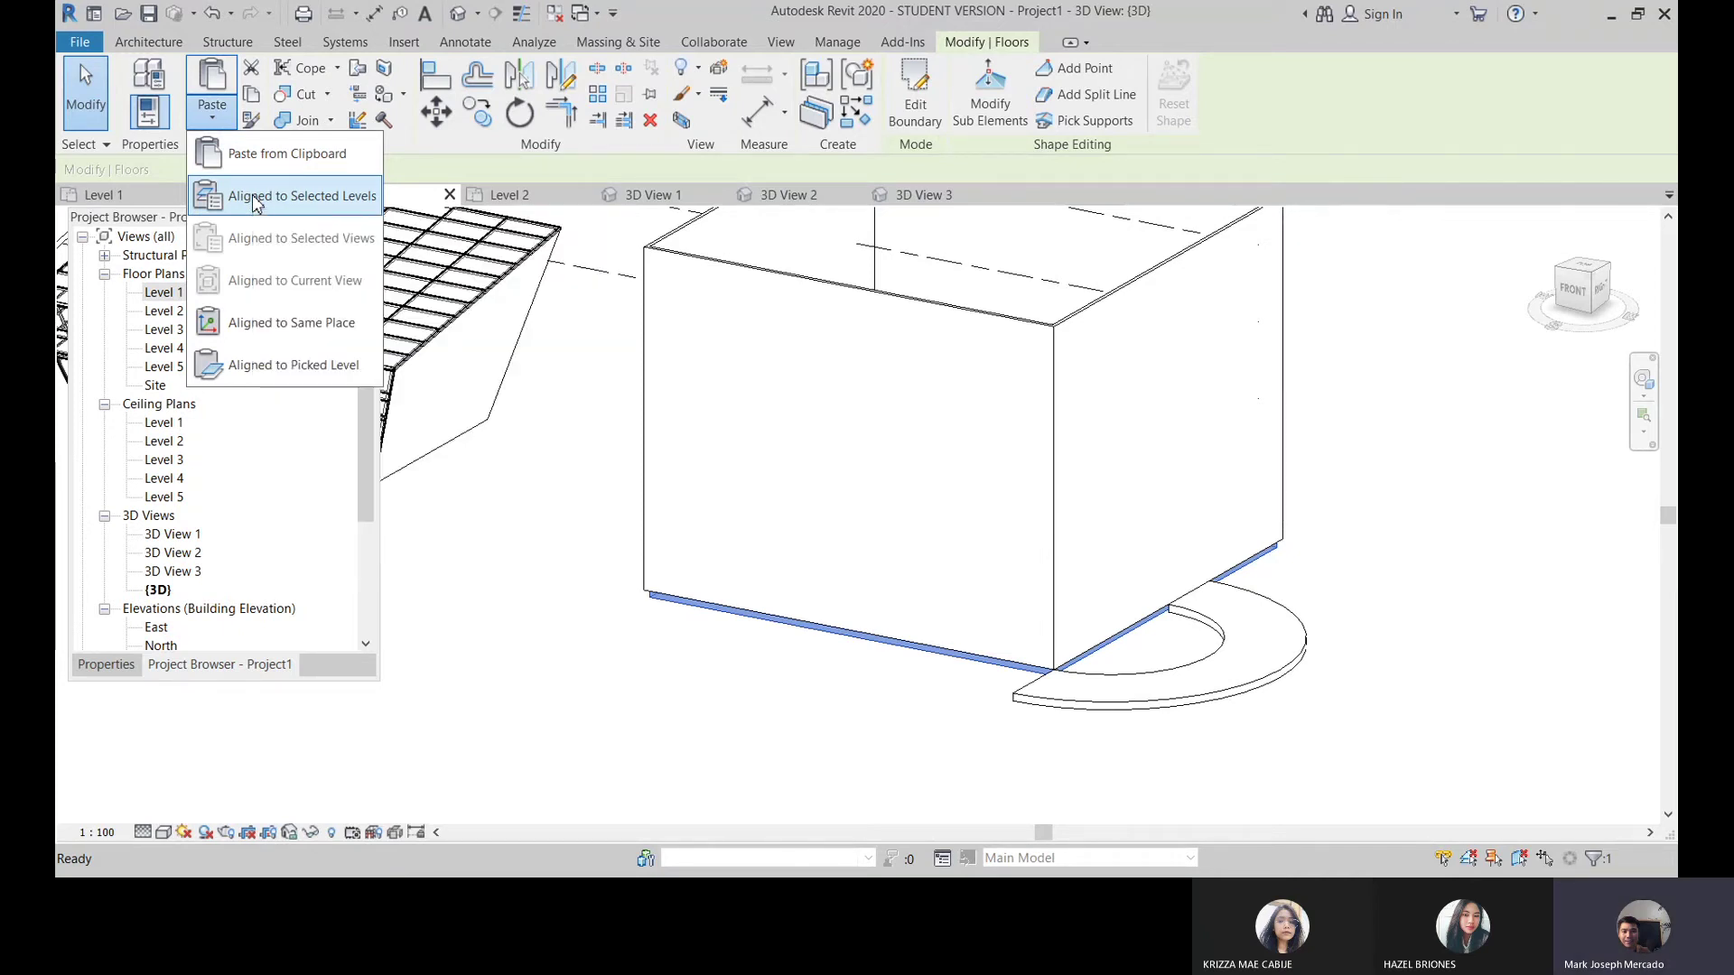
pyautogui.moveTo(1059, 118); pyautogui.dragTo(1061, 144)
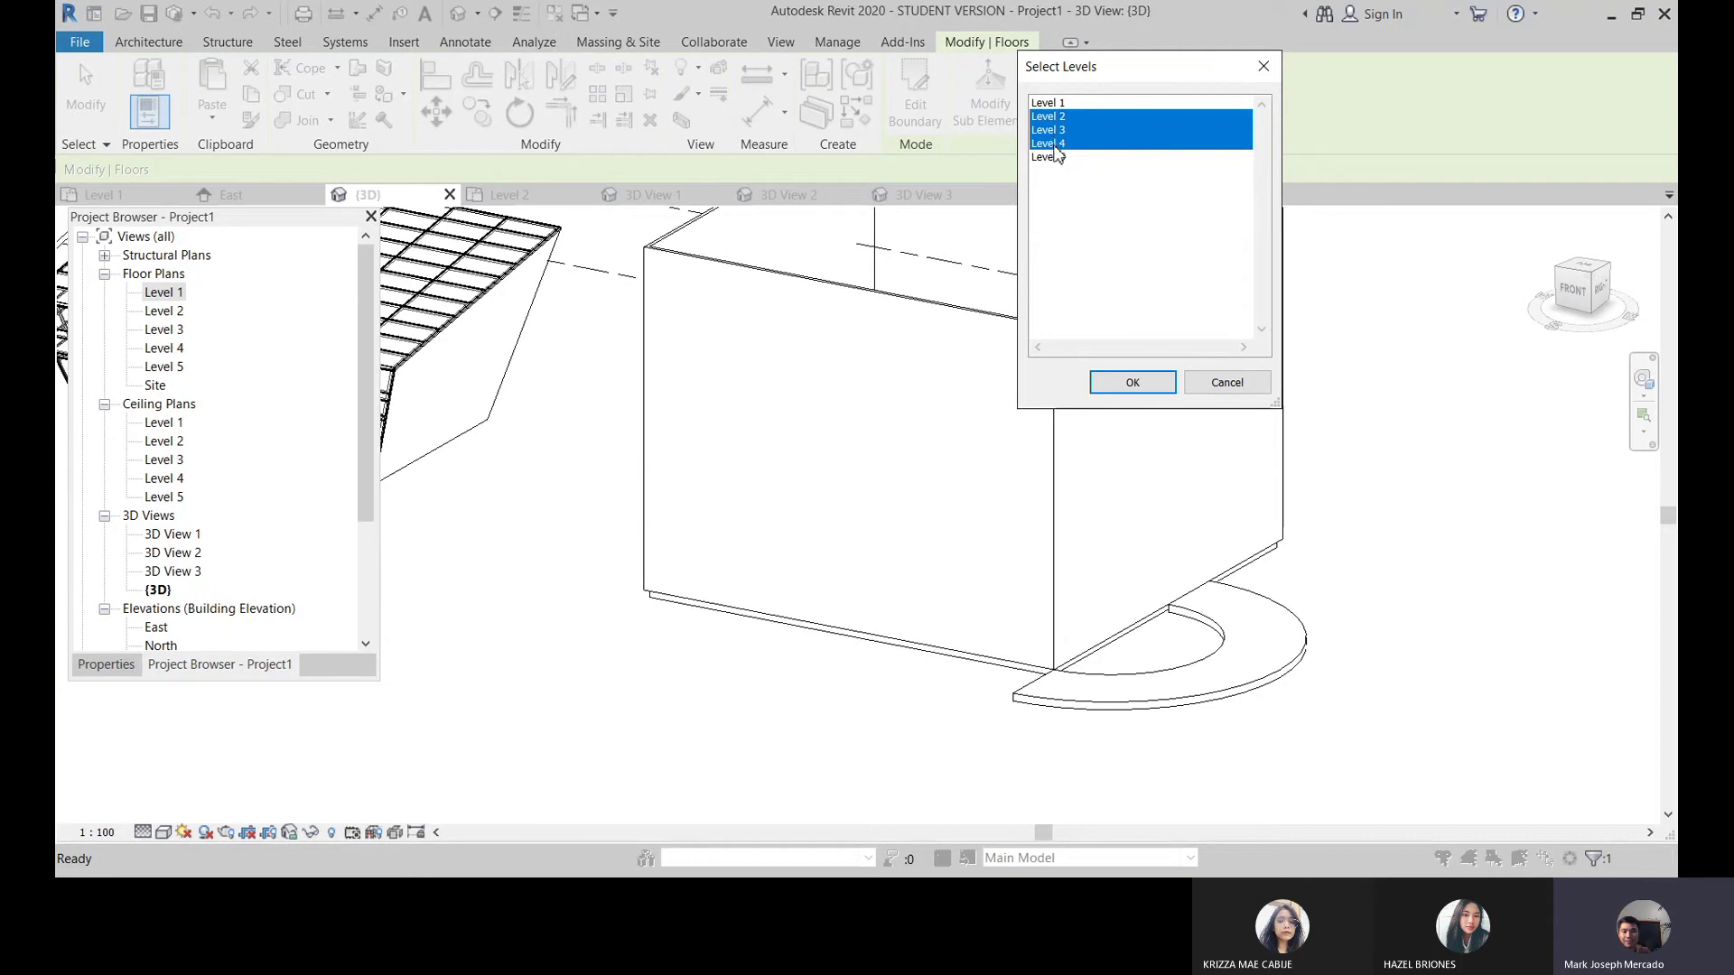
pyautogui.click(1133, 382)
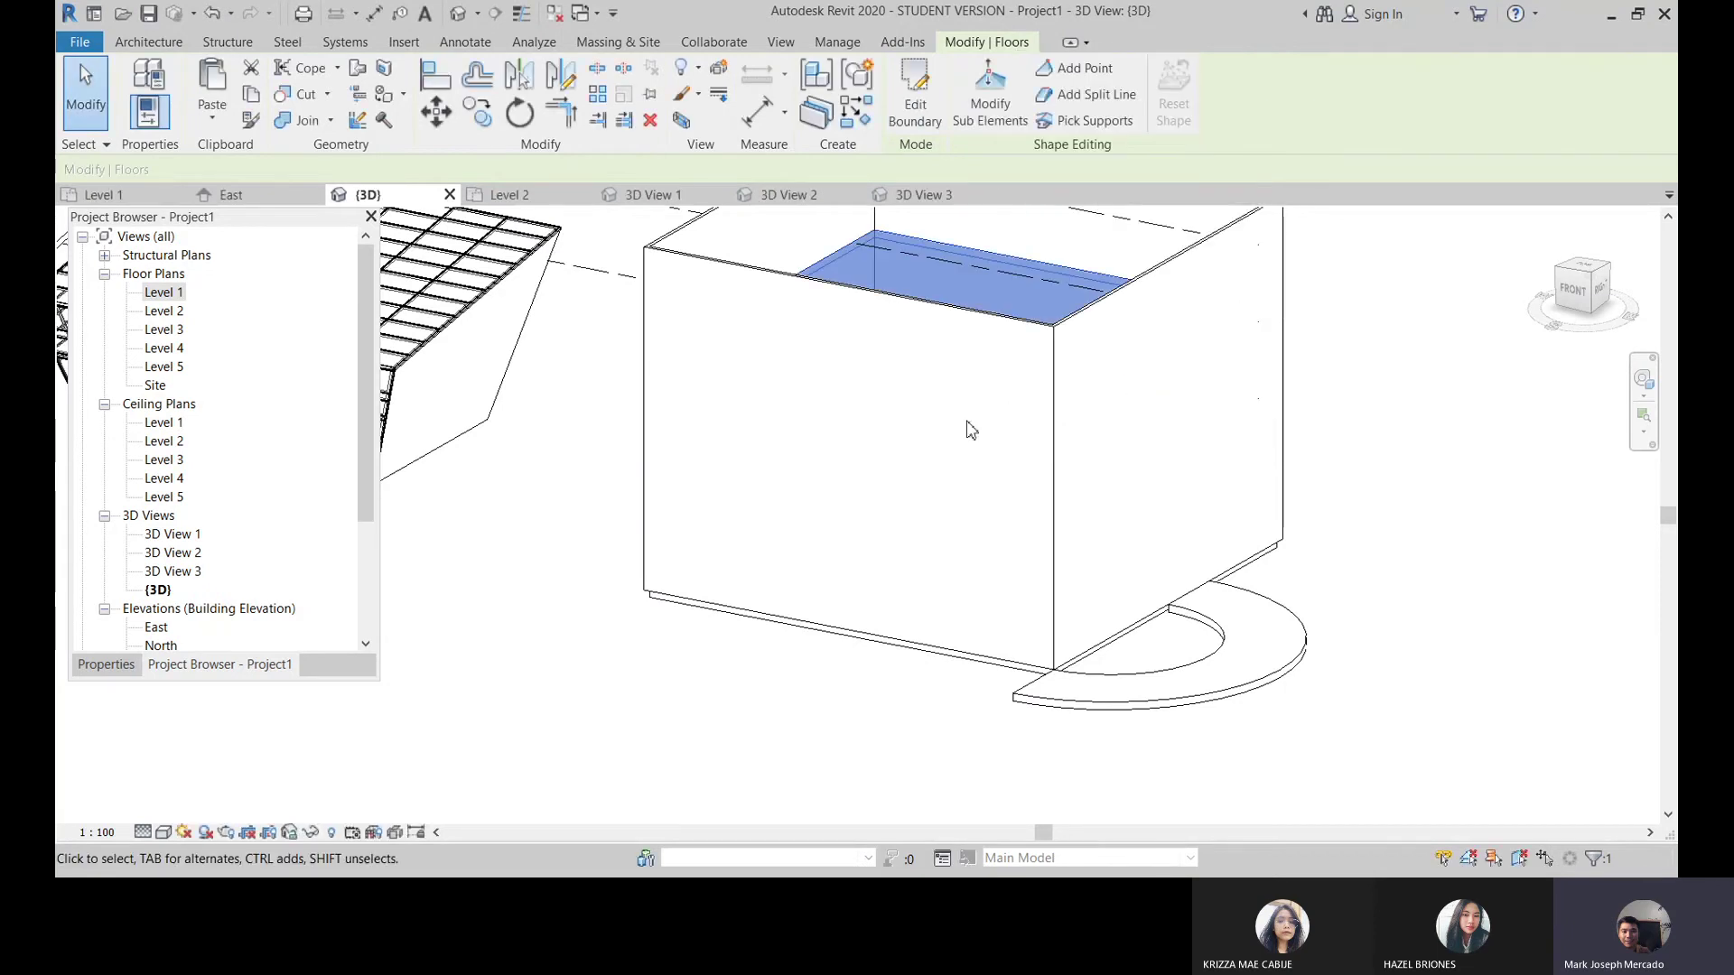
pyautogui.scroll(-2, 940, 429)
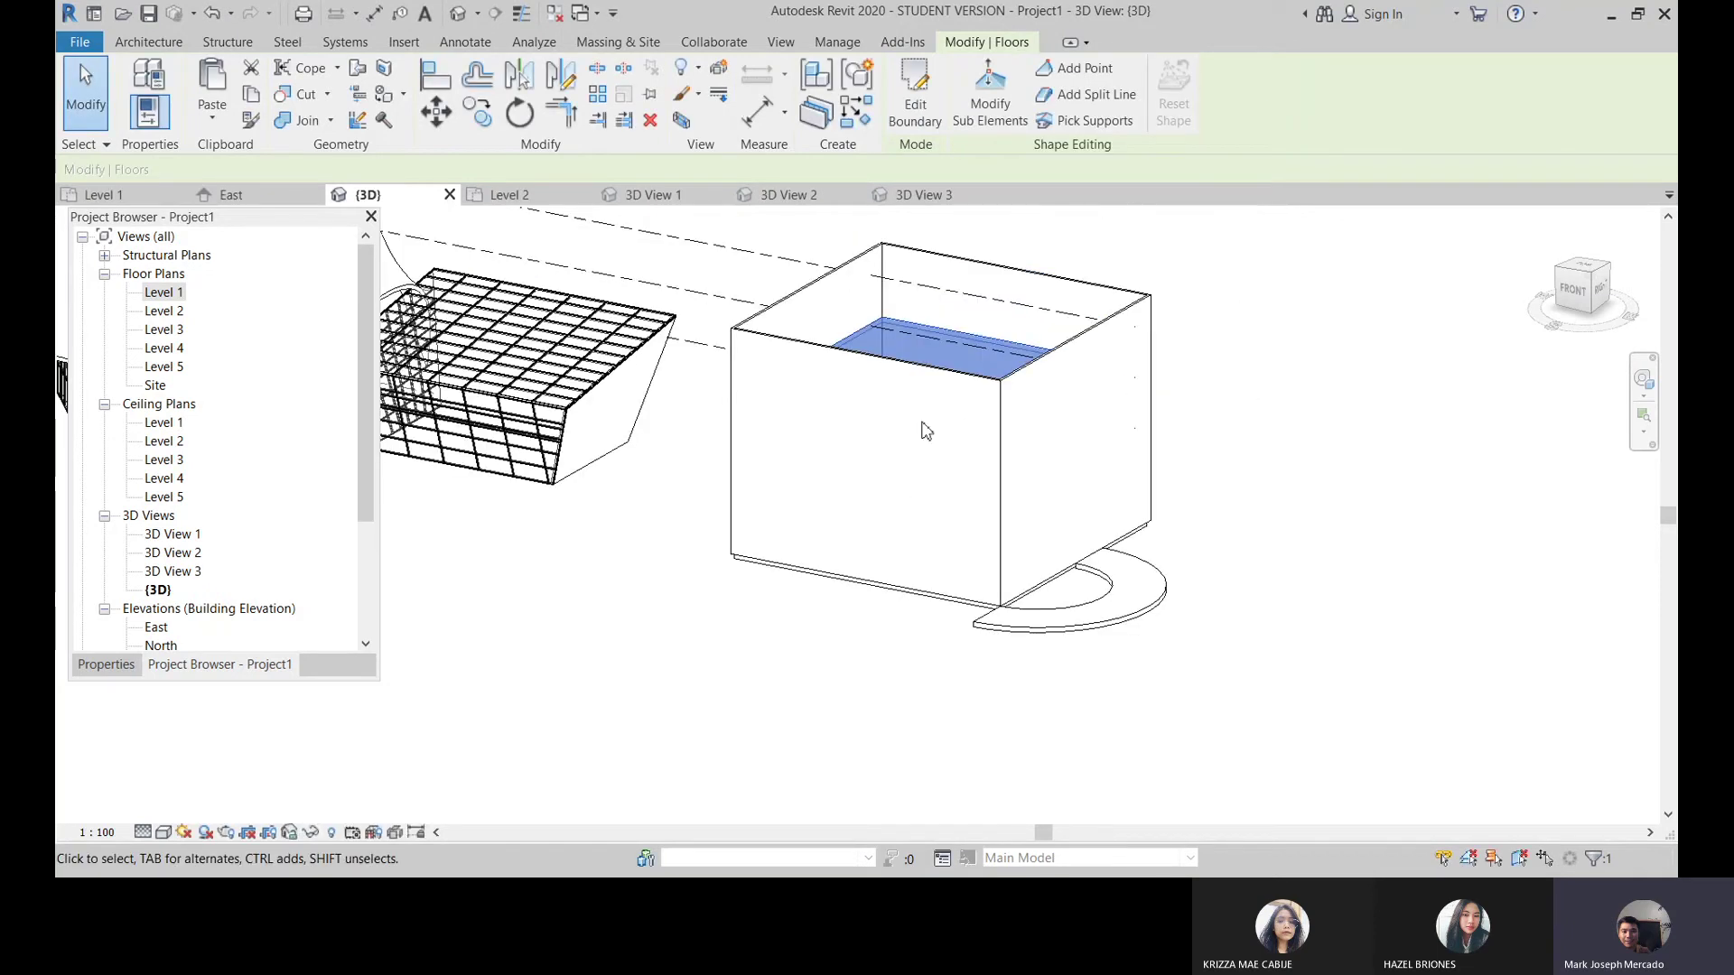
pyautogui.click(1233, 439)
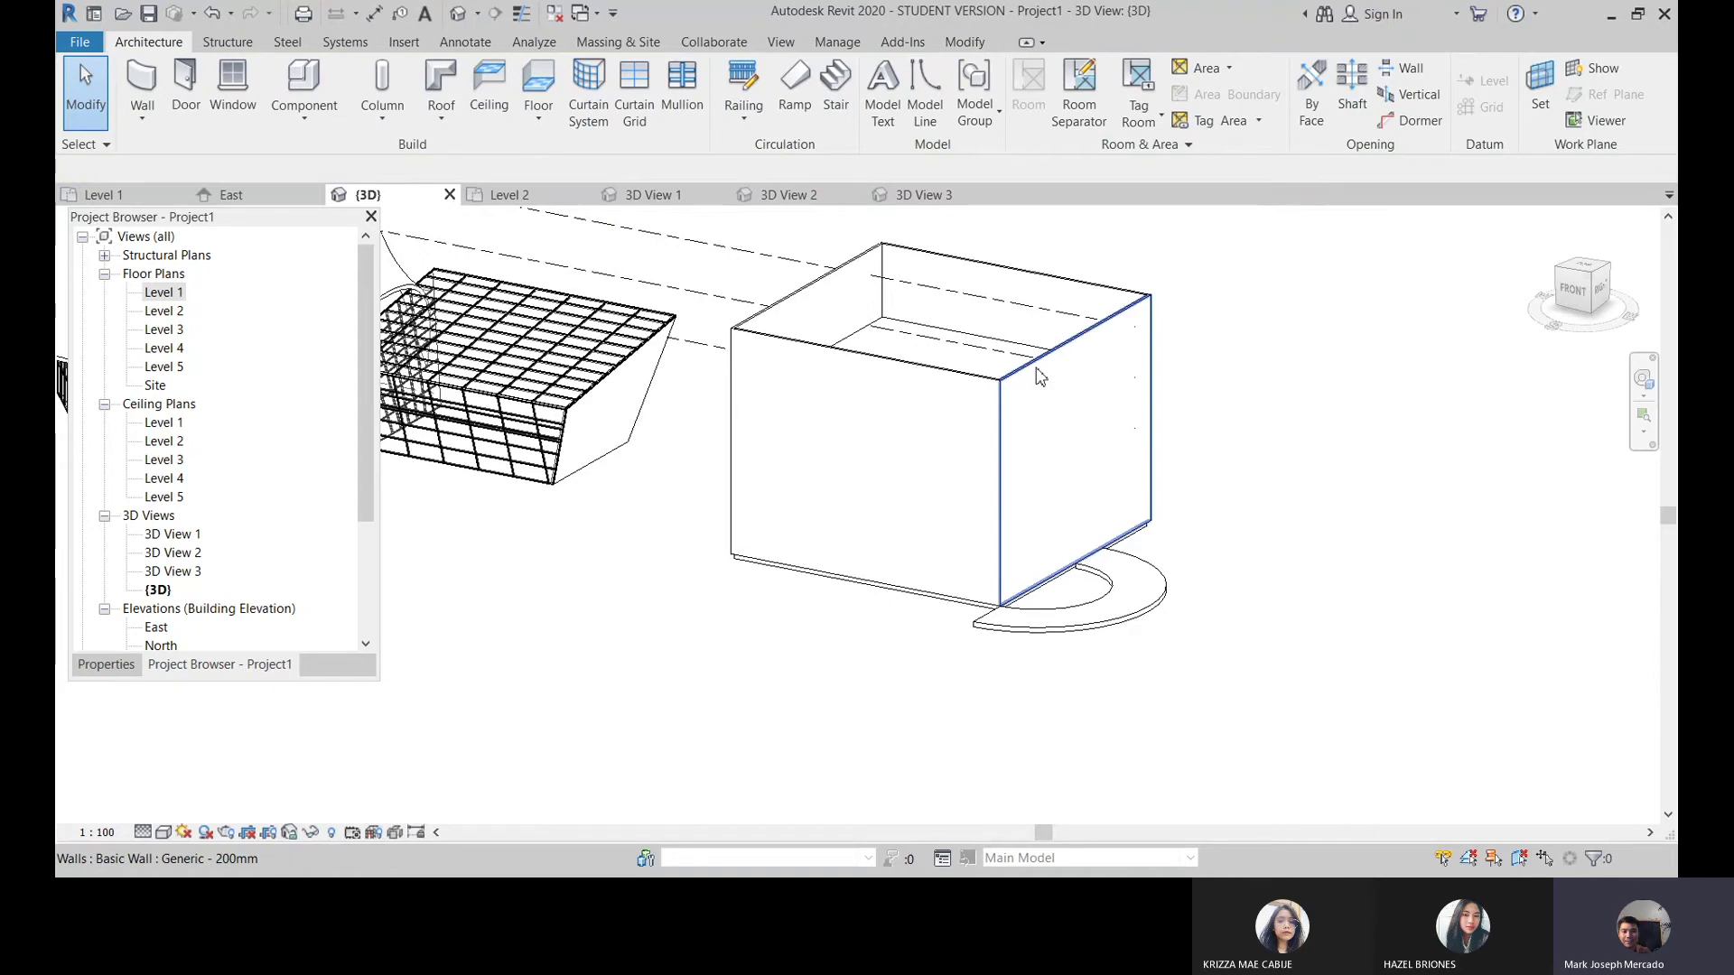
# Step: Switch the 3D view to the Wireframe visual style to reveal the inner floors
pyautogui.click(164, 832)
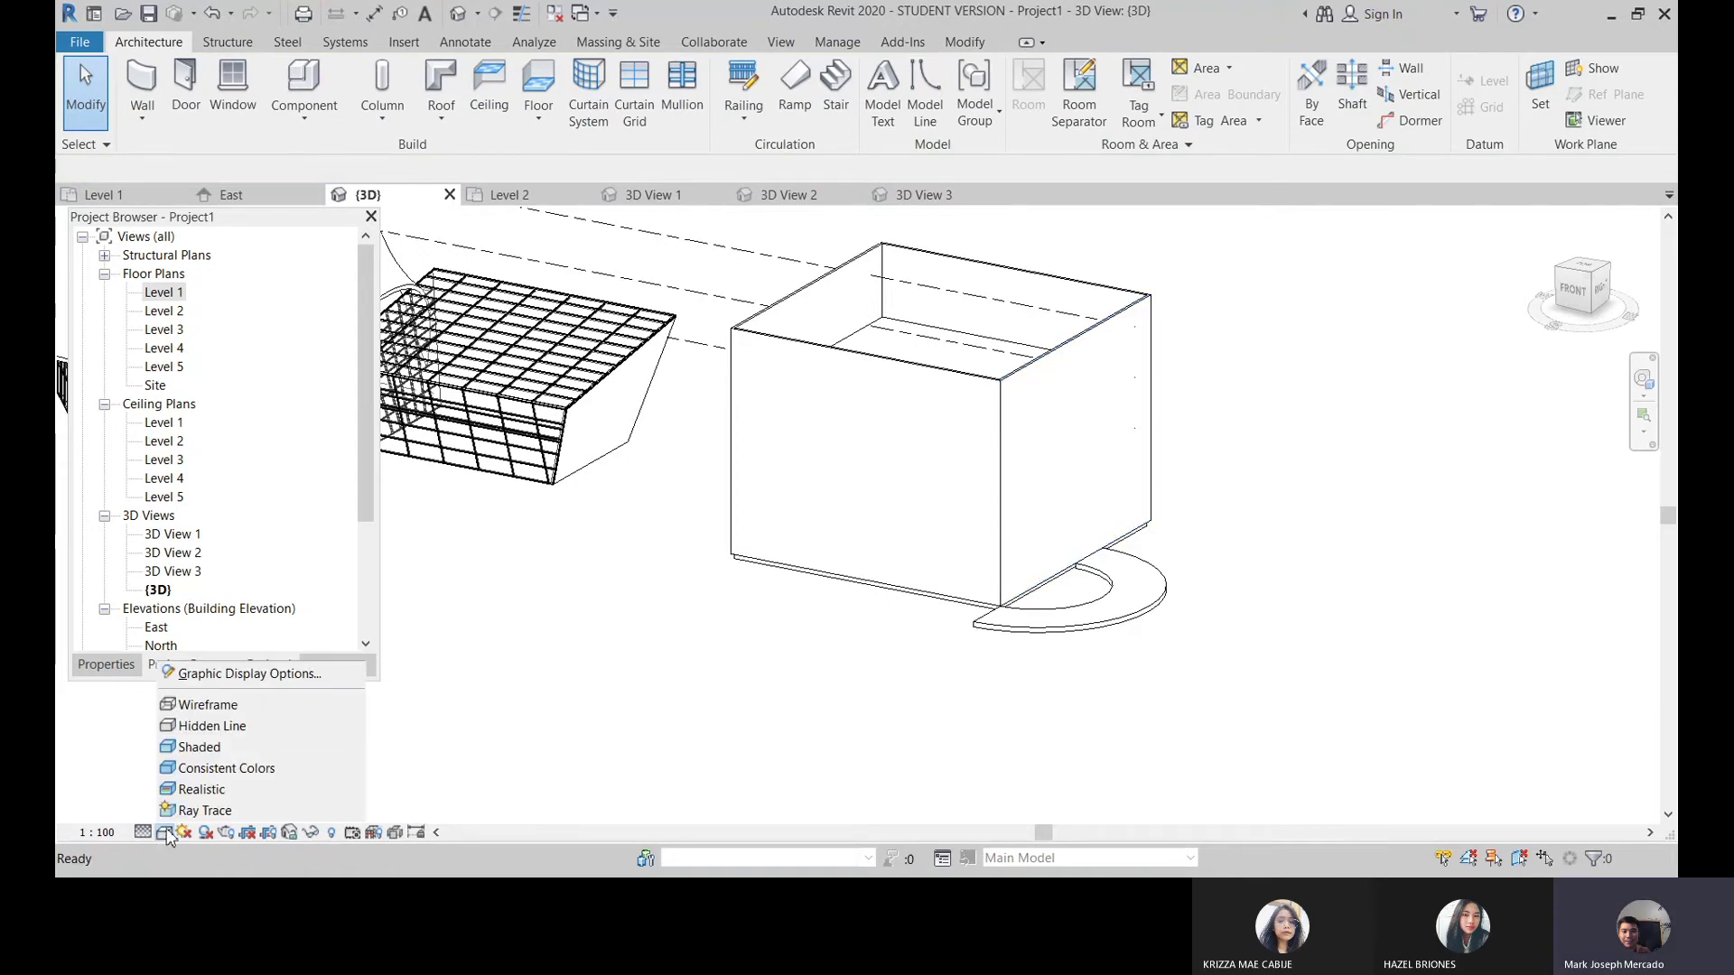
pyautogui.click(208, 704)
pyautogui.scroll(2, 1073, 569)
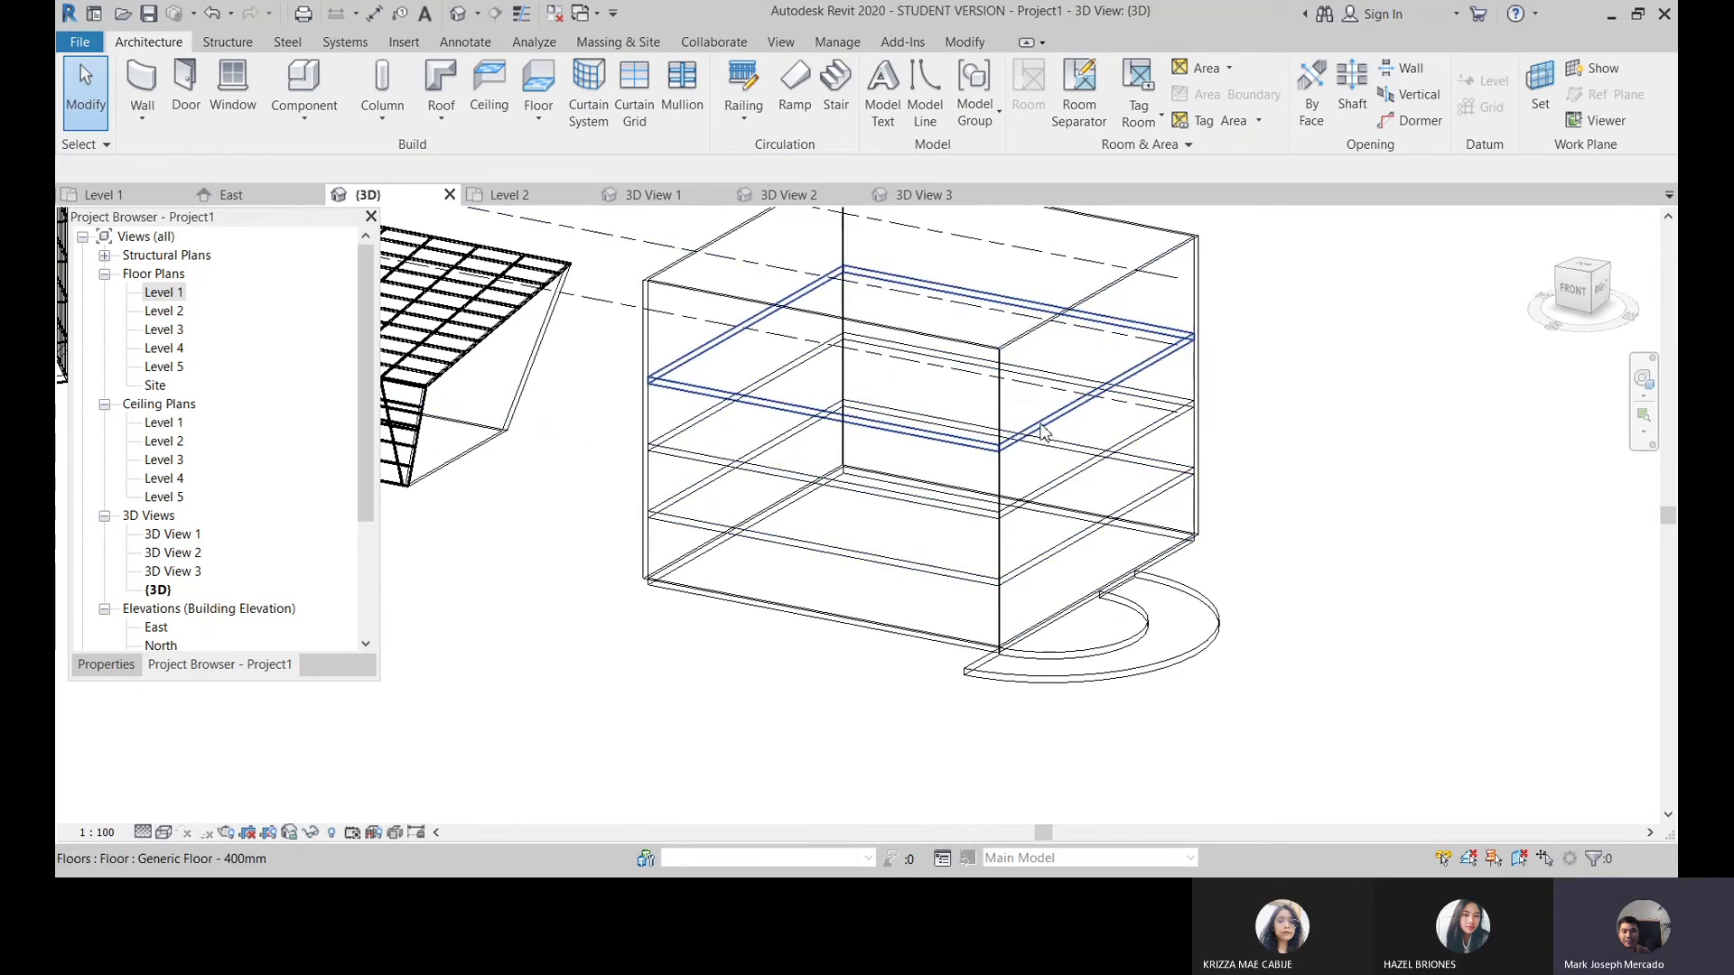
# Step: Copy an upper floor and paste it aligned to Level 5
pyautogui.click(1051, 436)
pyautogui.hotkey('ctrl', 'c')
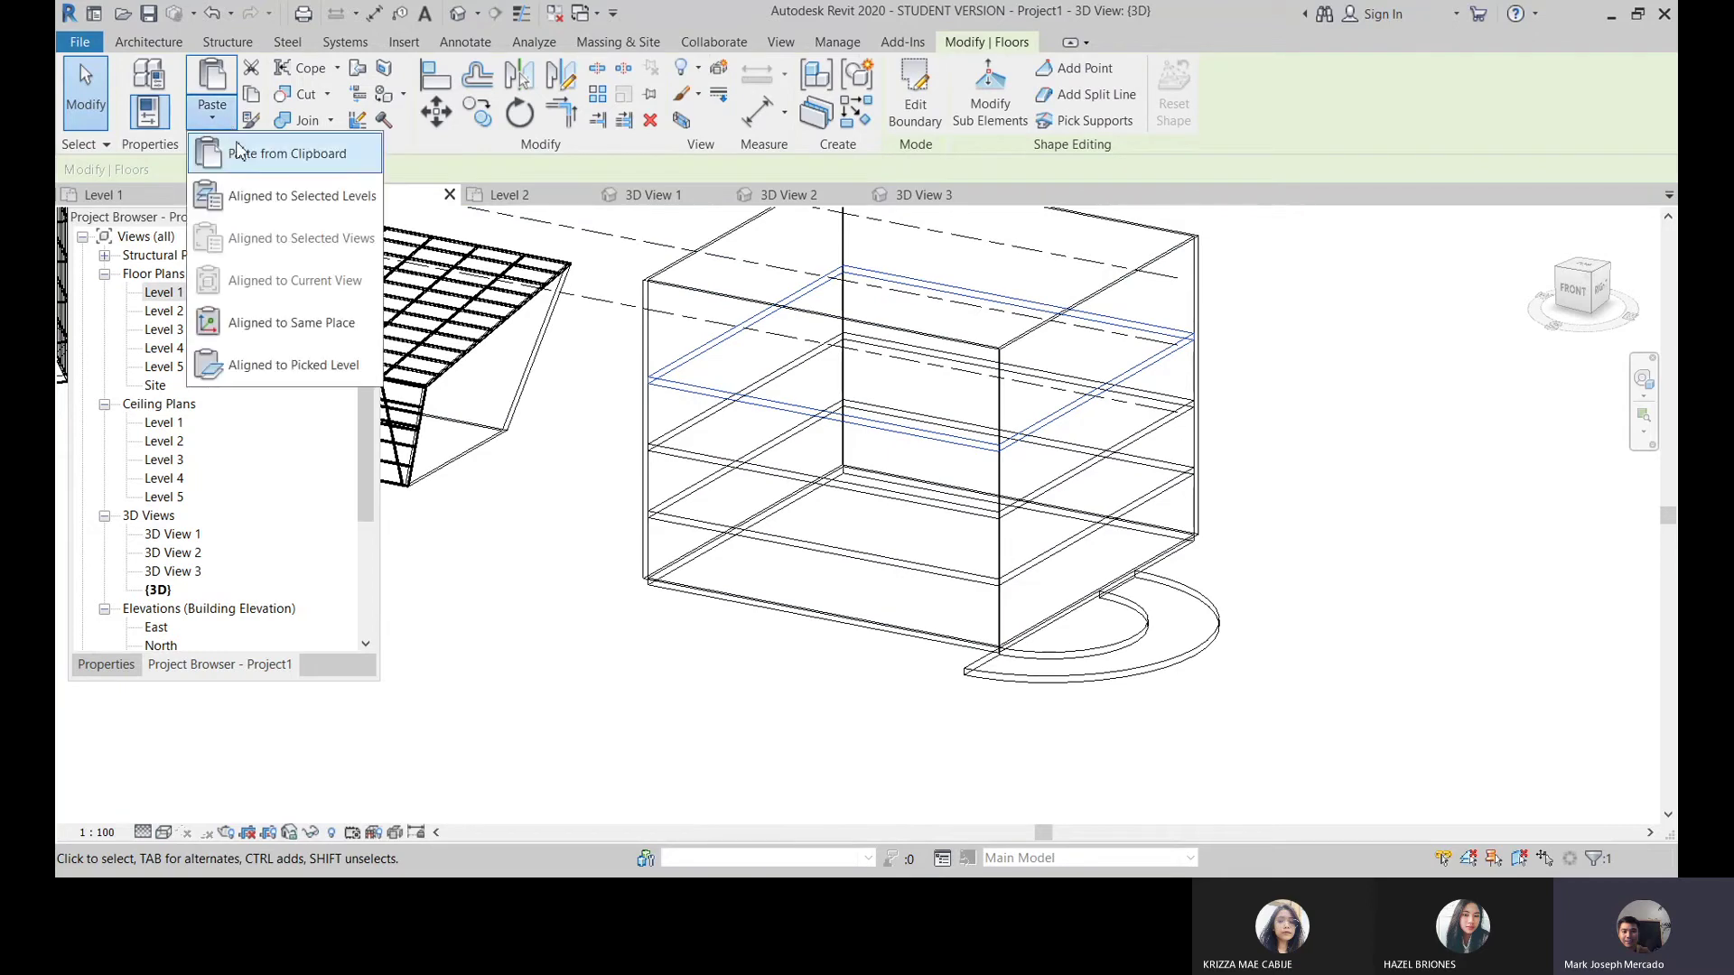
pyautogui.click(212, 118)
pyautogui.click(276, 210)
pyautogui.click(1055, 158)
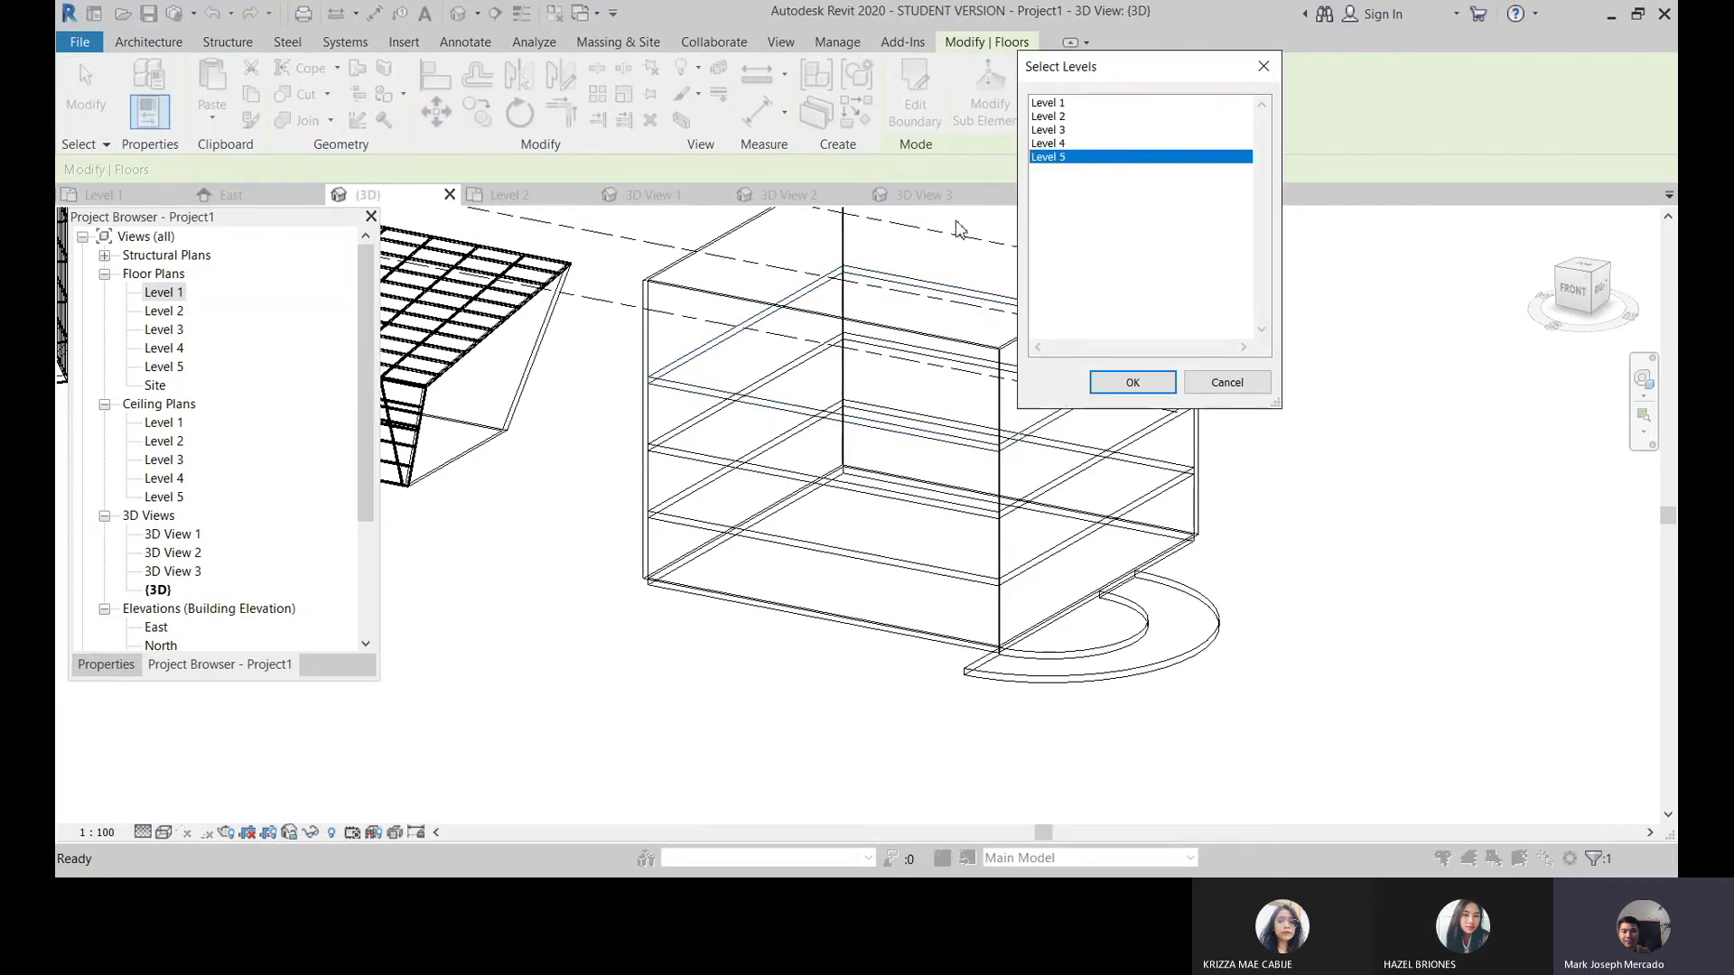
pyautogui.click(1133, 383)
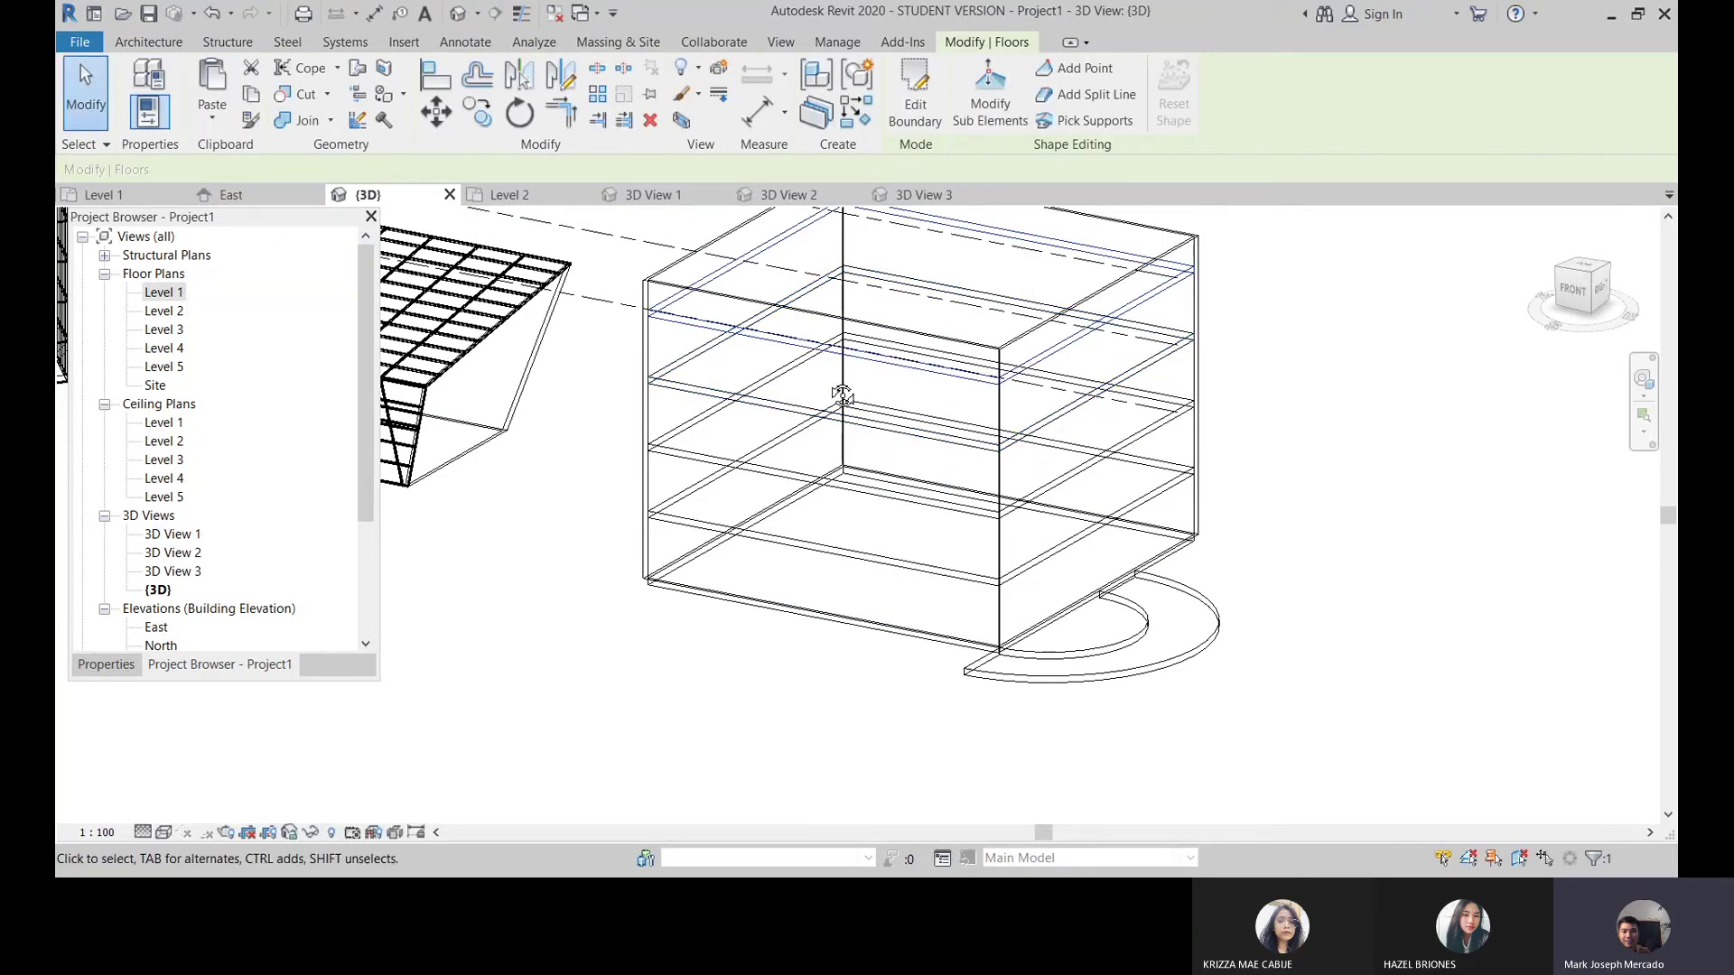
pyautogui.keyDown('shift'); pyautogui.moveTo(826, 390); pyautogui.dragTo(856, 392, button='middle'); pyautogui.keyUp('shift')
pyautogui.press('Escape')
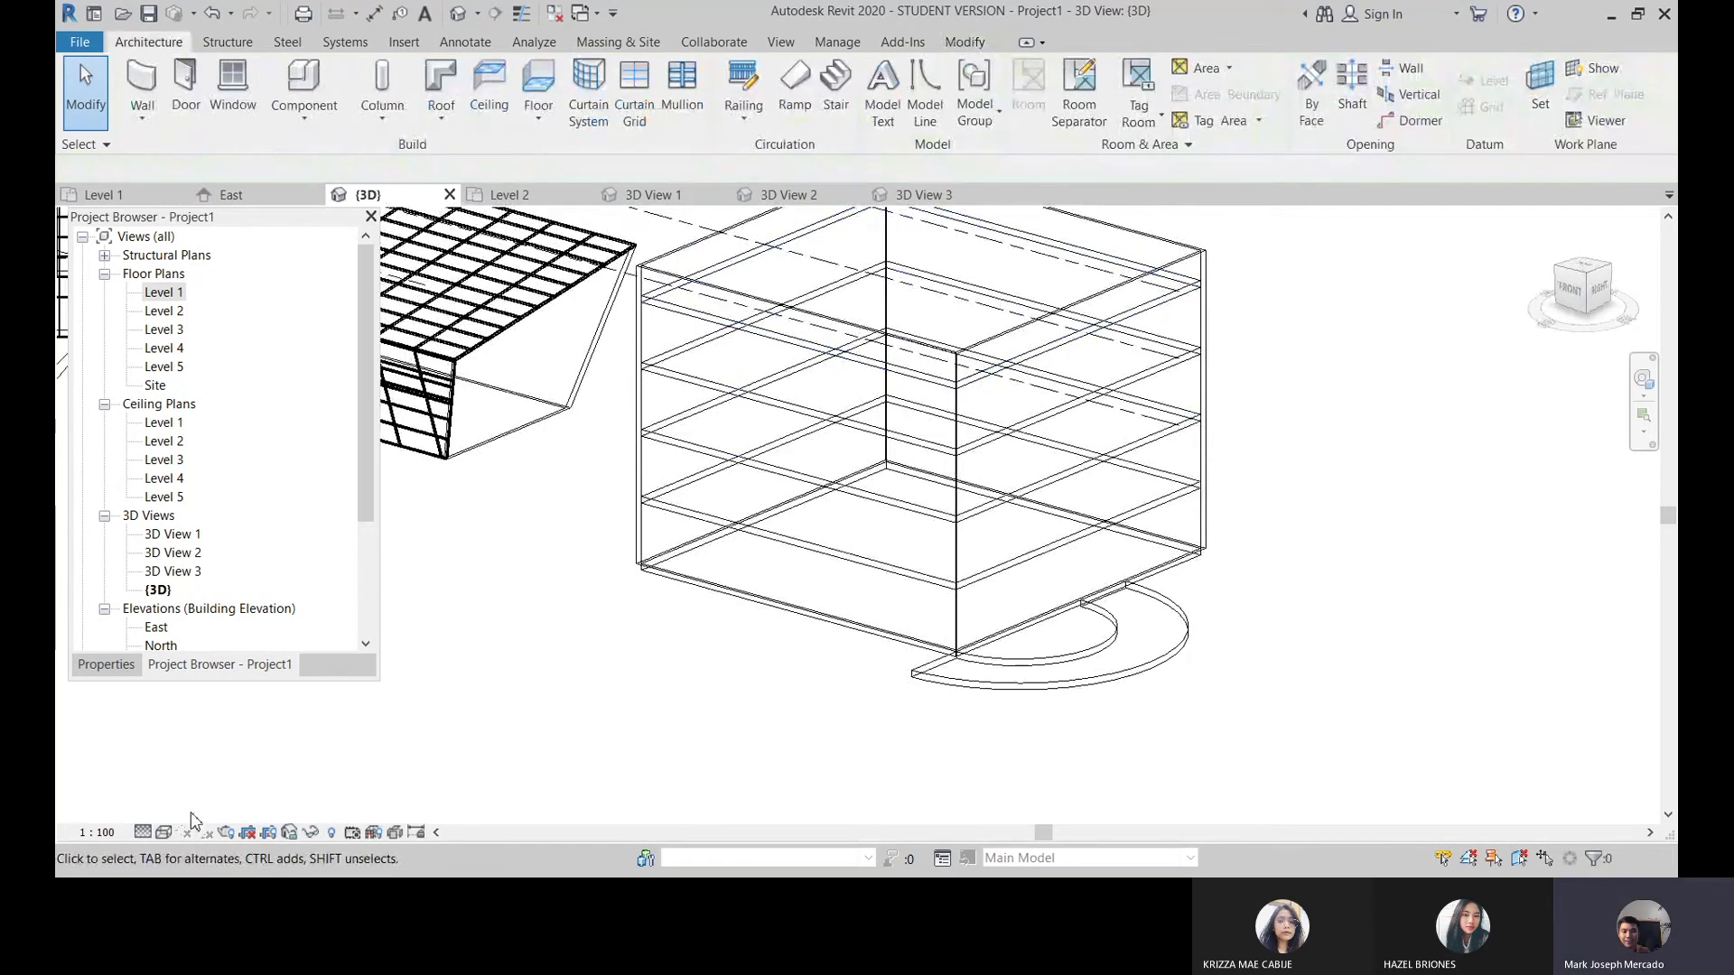
# Step: Change the visual style to Shaded, then Hidden Line, and orbit to another side
pyautogui.click(164, 832)
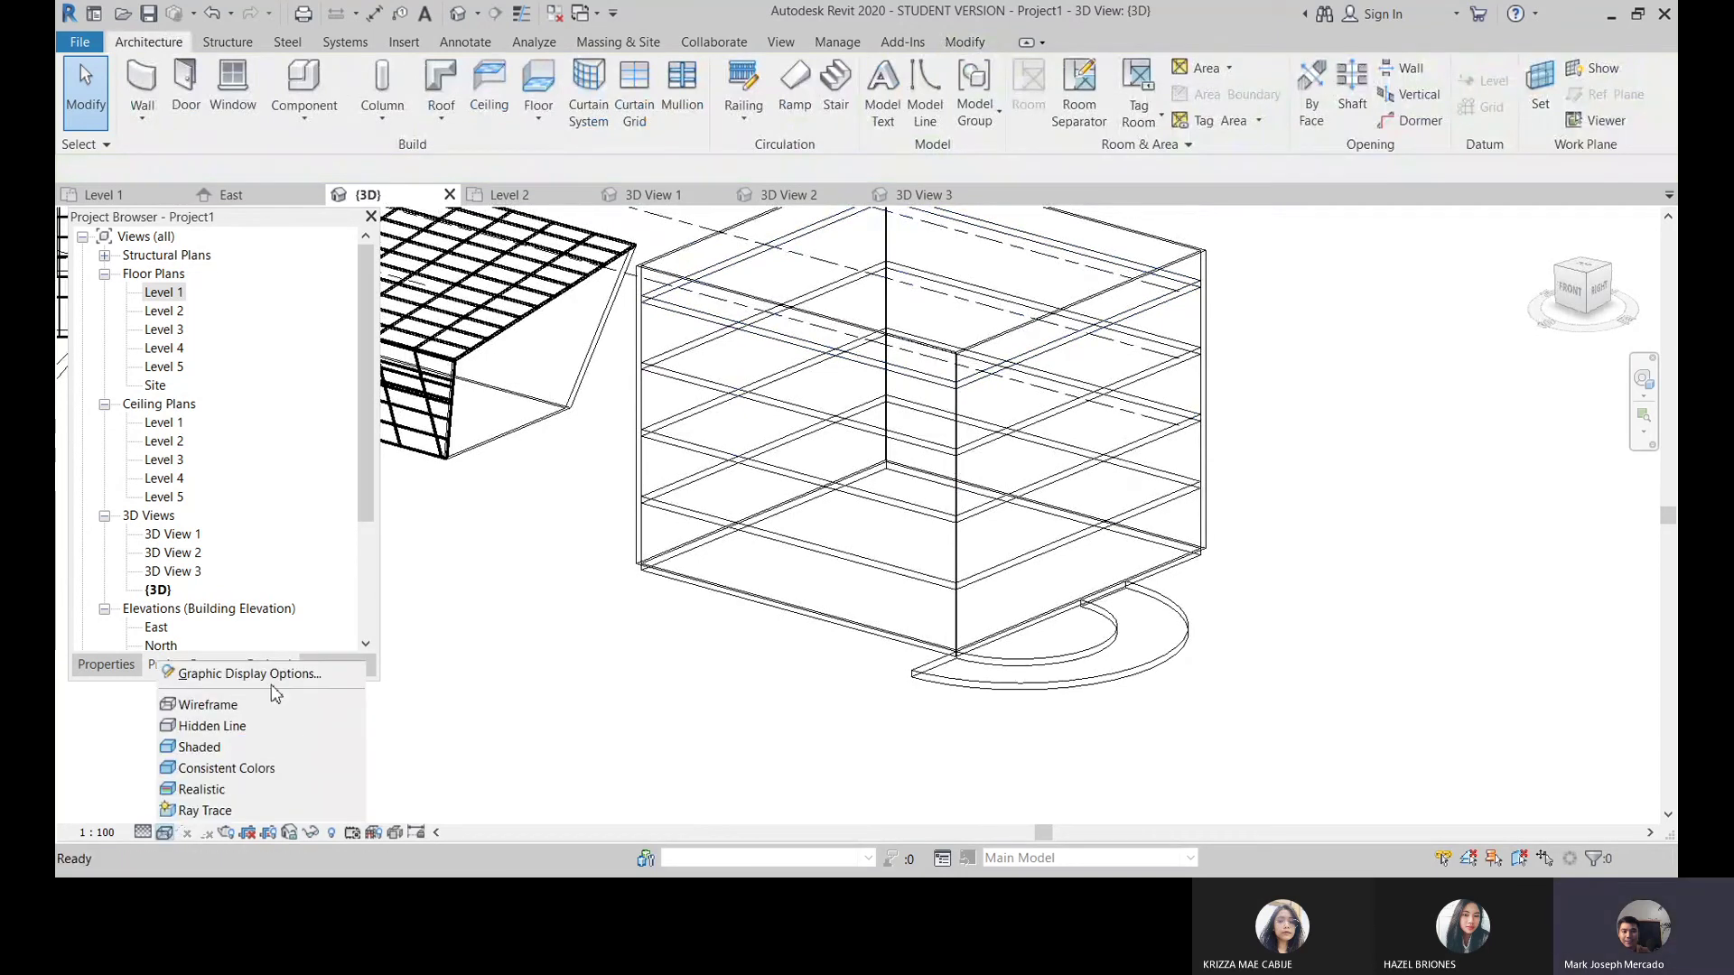
pyautogui.click(221, 750)
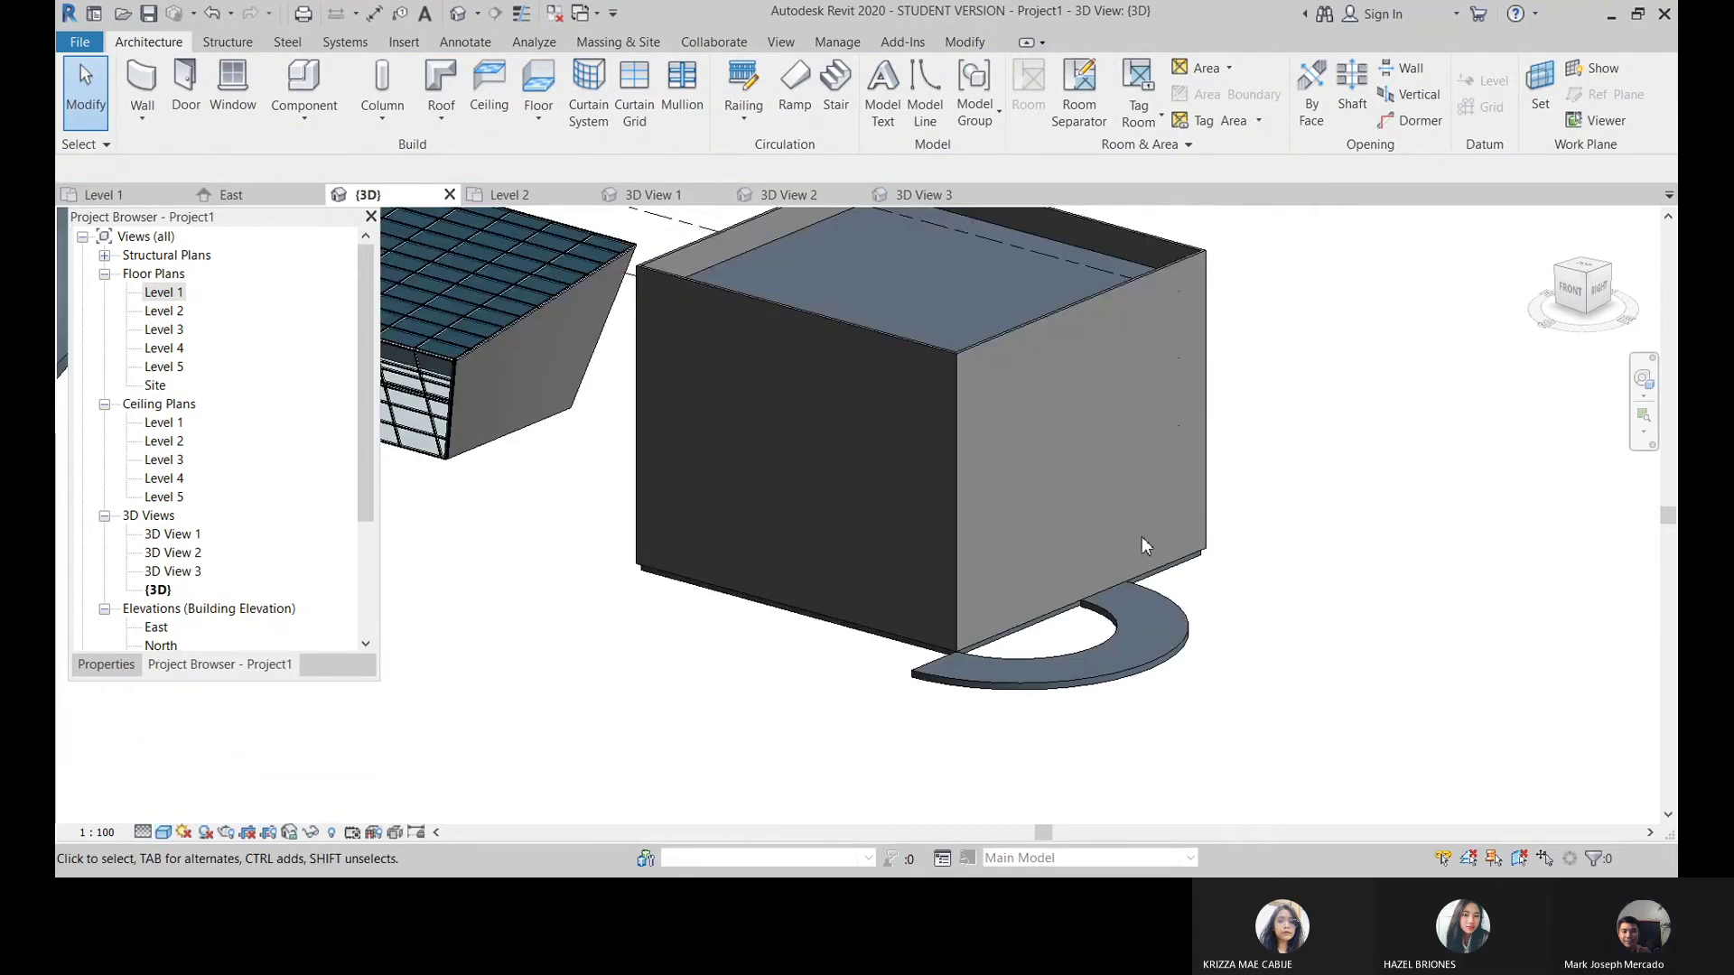
pyautogui.click(163, 832)
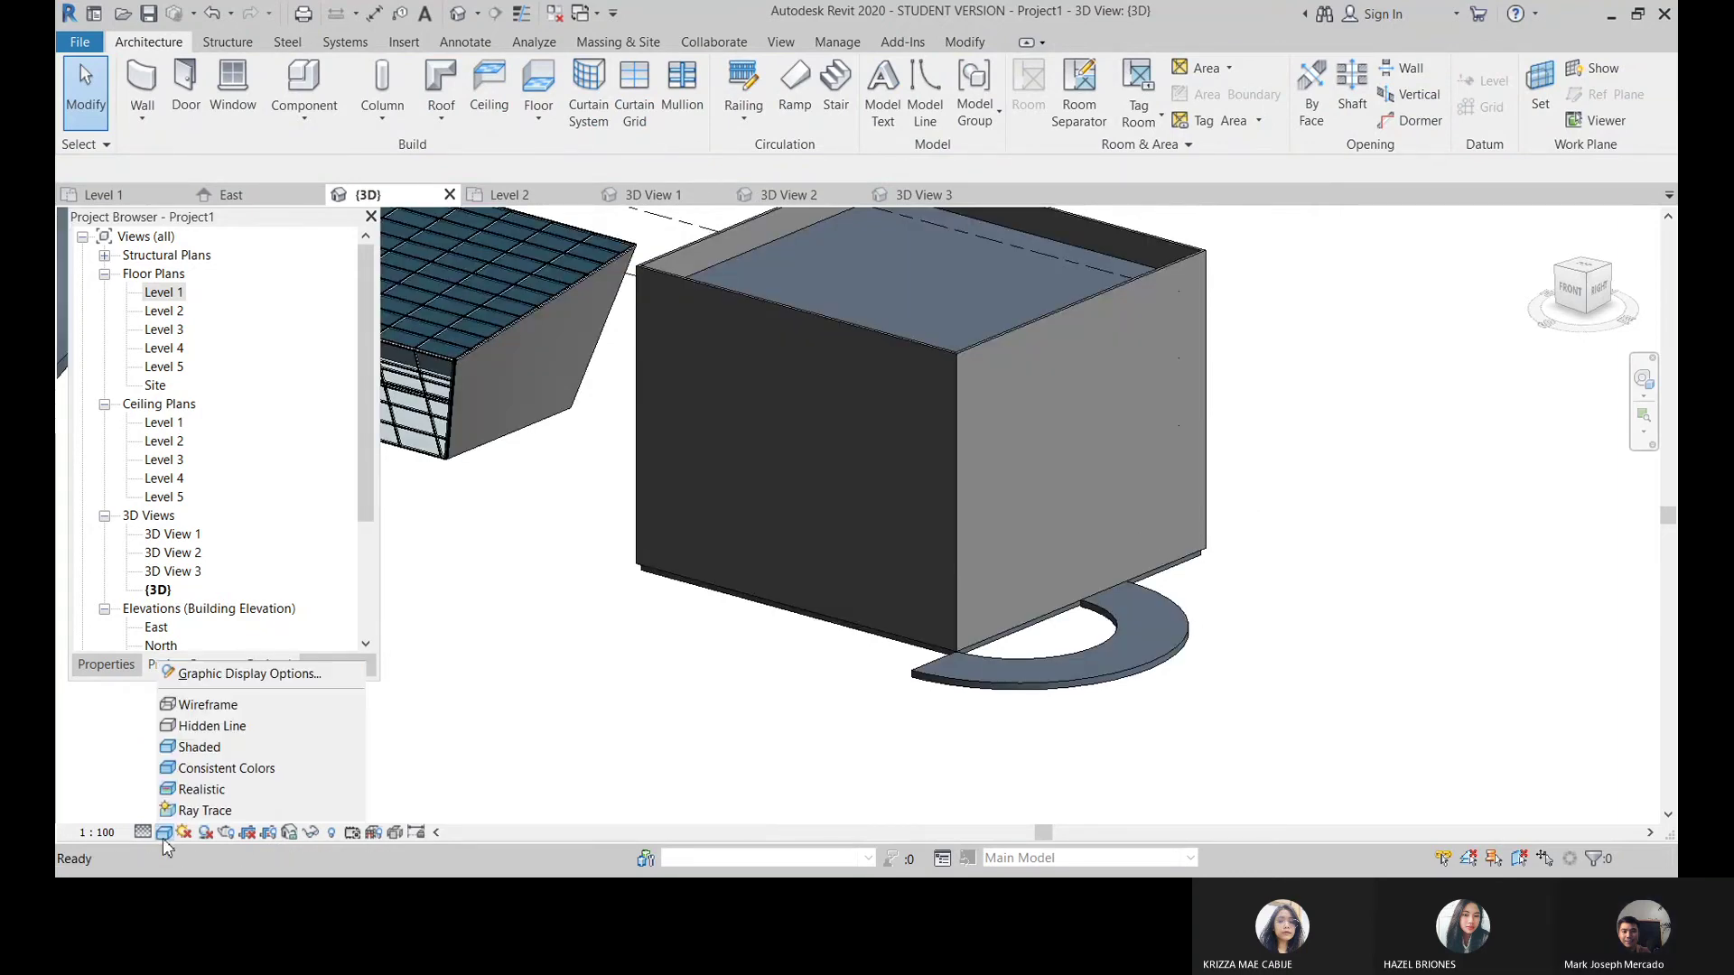
pyautogui.click(208, 728)
pyautogui.moveTo(724, 651)
pyautogui.keyDown('shift'); pyautogui.mouseDown(button='middle')
pyautogui.moveTo(669, 646)
pyautogui.moveTo(961, 612)
pyautogui.mouseUp(button='middle'); pyautogui.keyUp('shift')
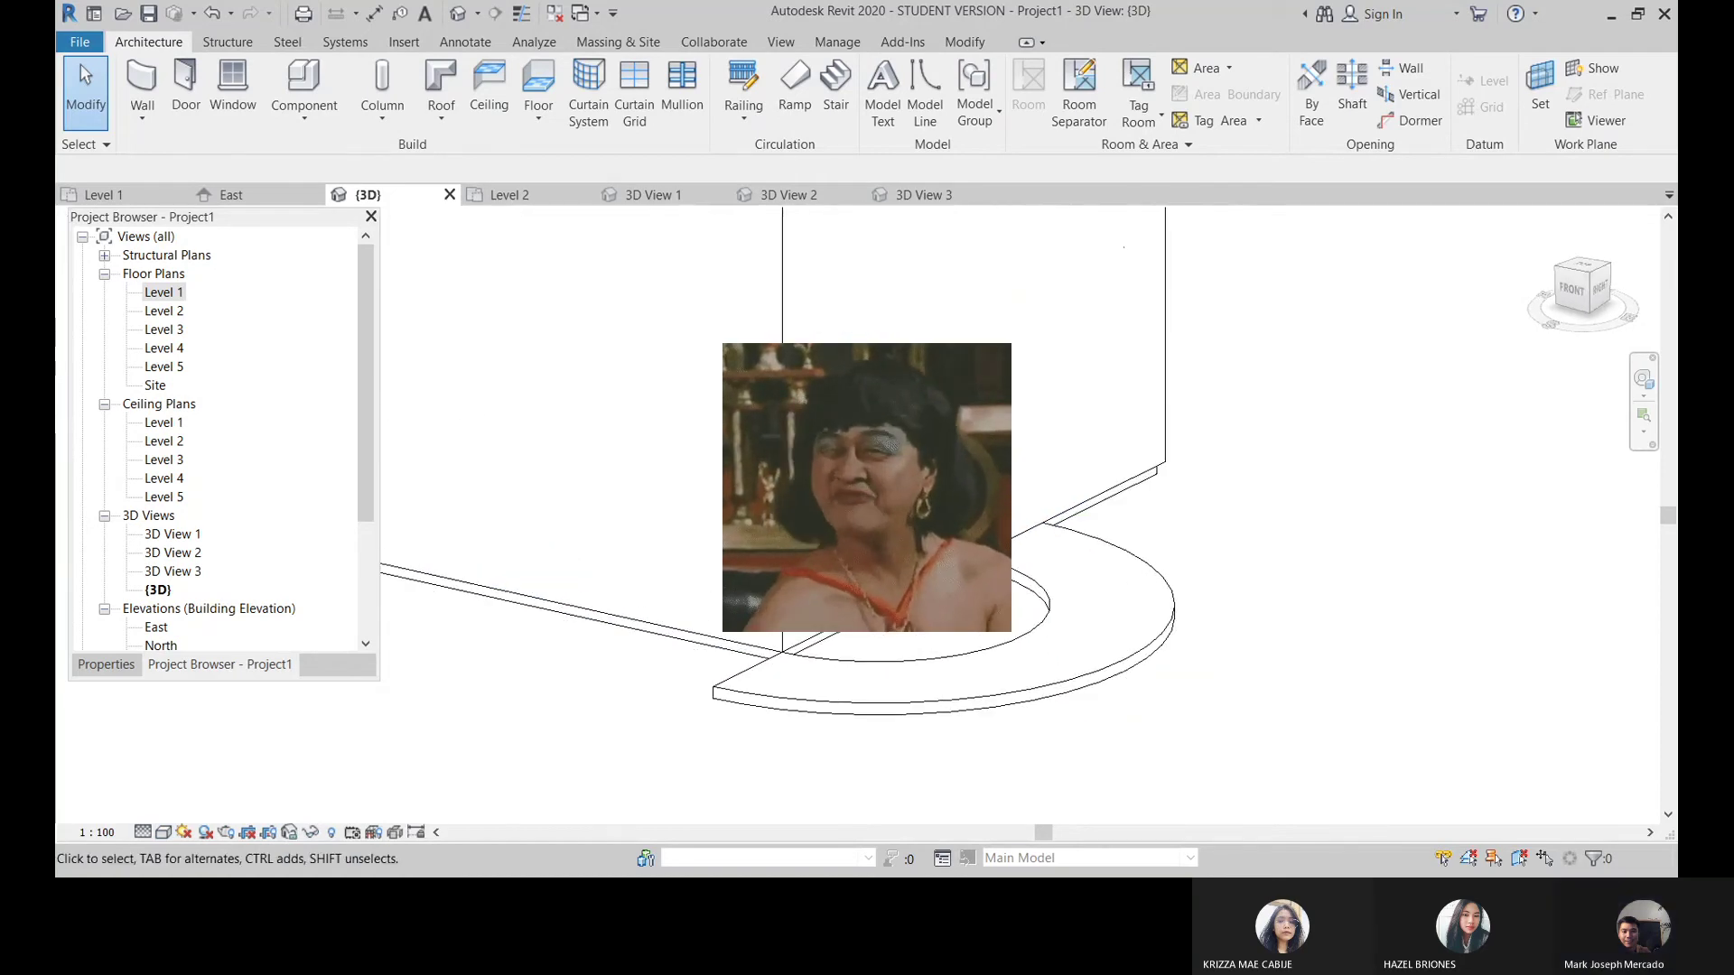
pyautogui.click(953, 269)
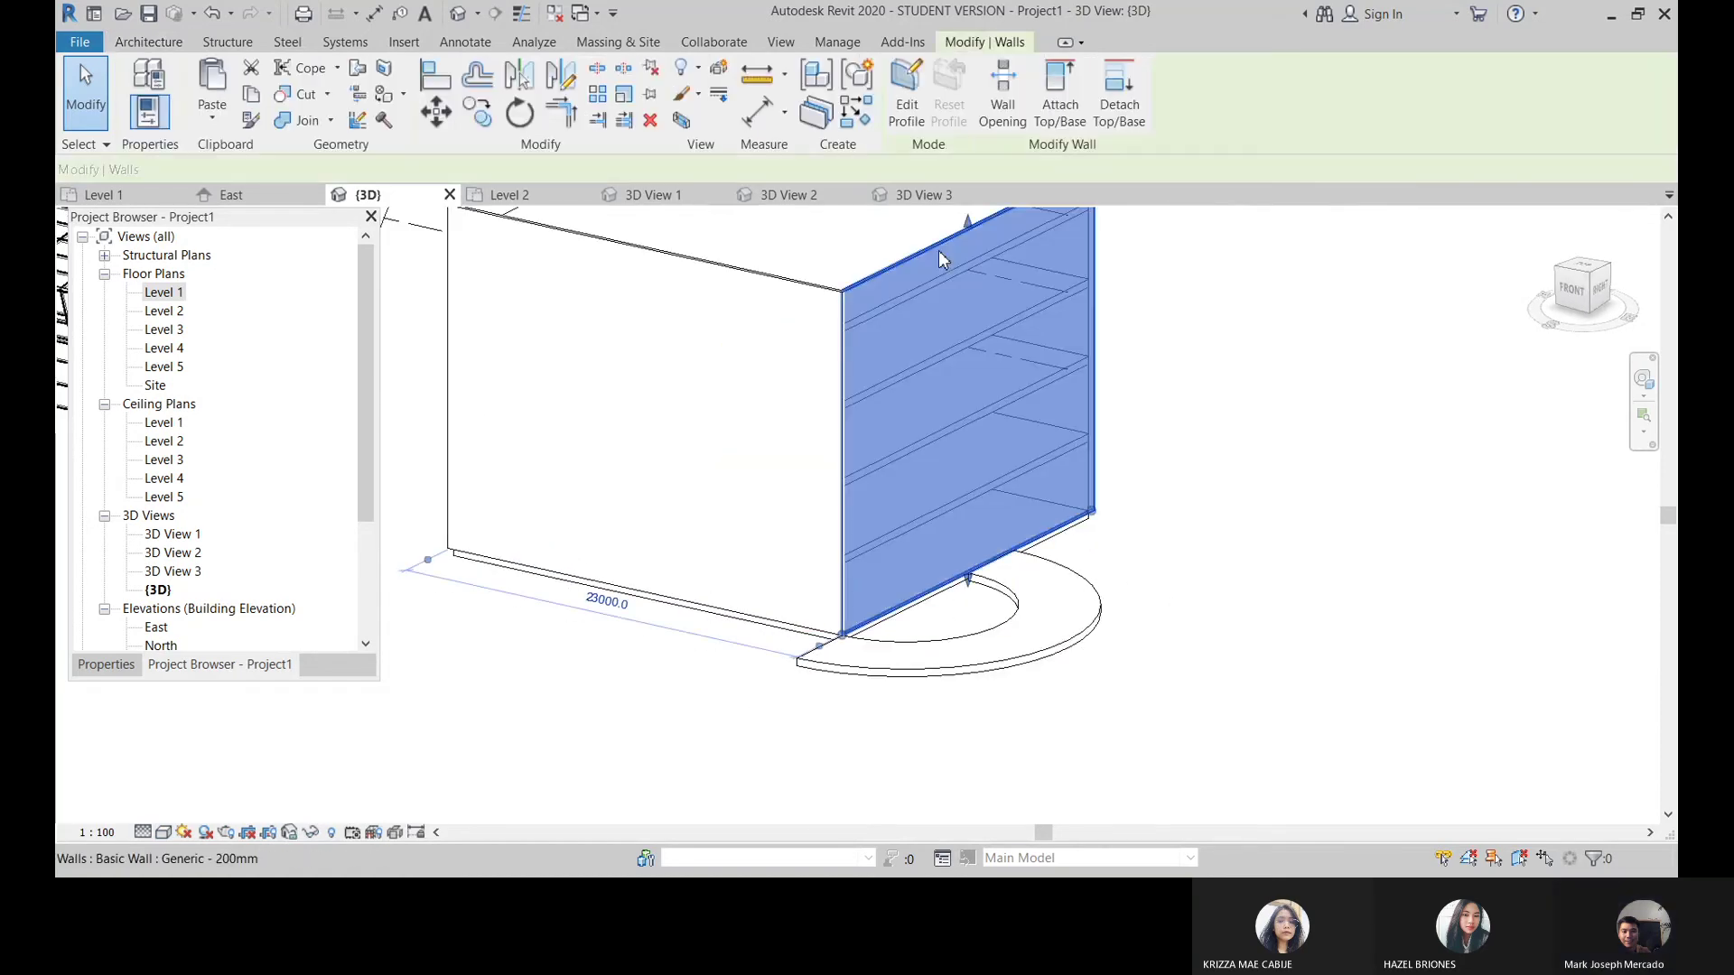
pyautogui.scroll(3, 944, 307)
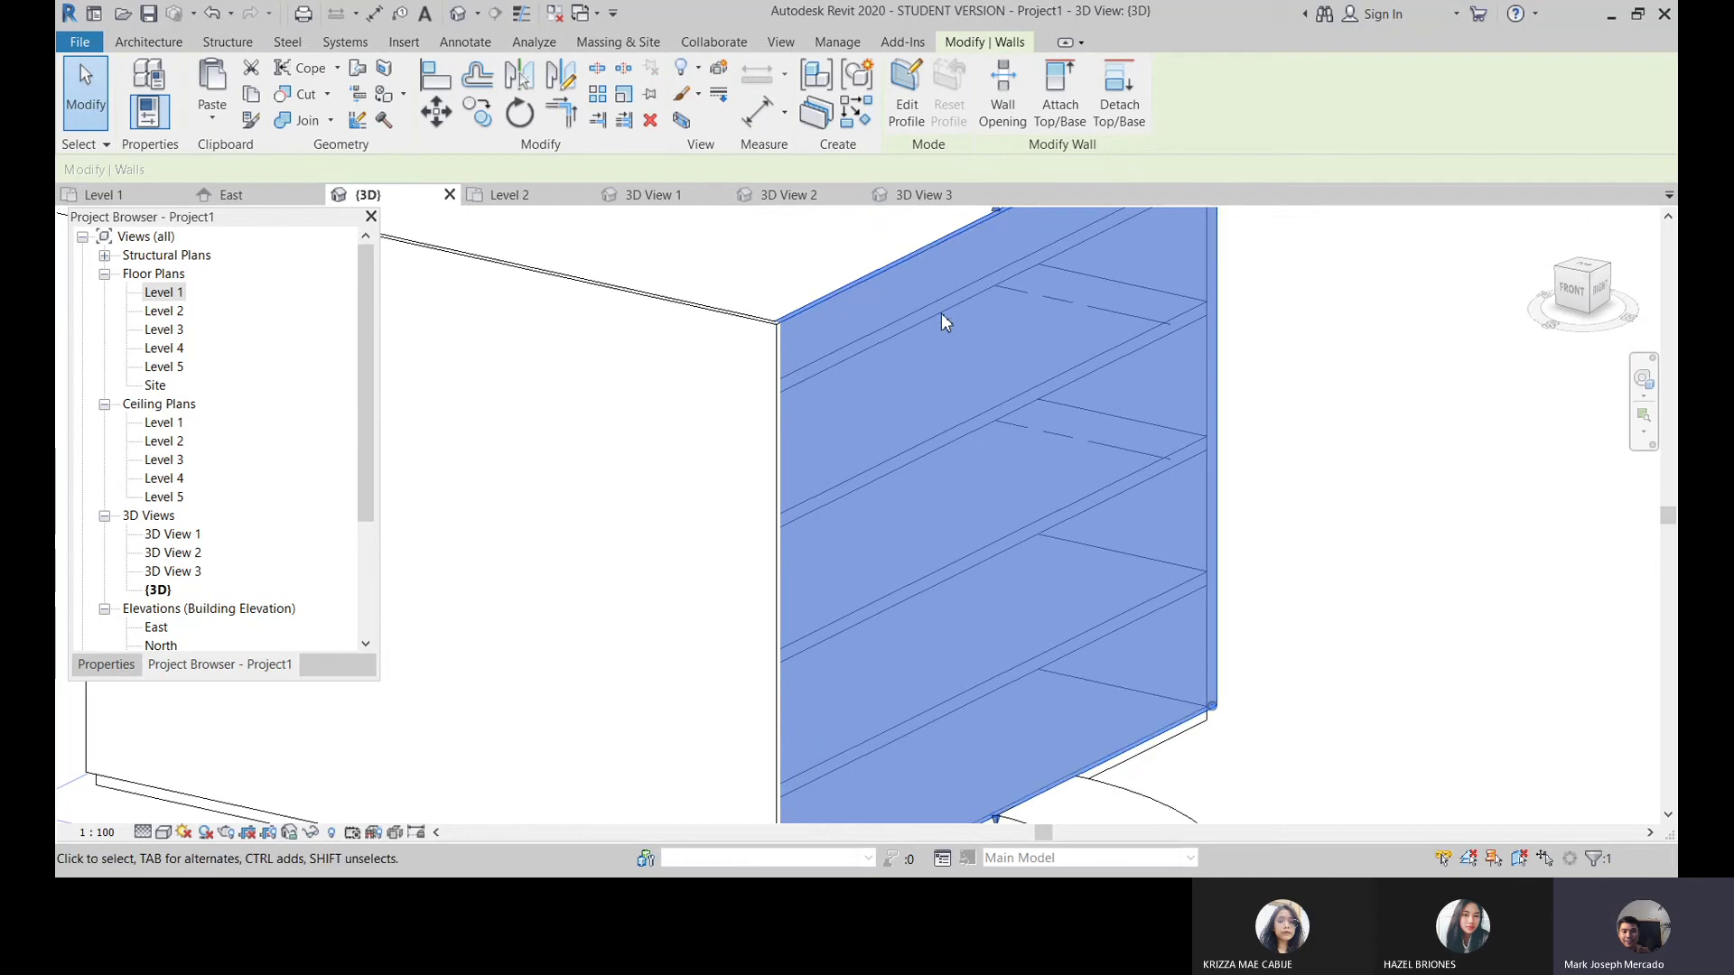
pyautogui.scroll(-2, 945, 339)
pyautogui.scroll(-2, 946, 339)
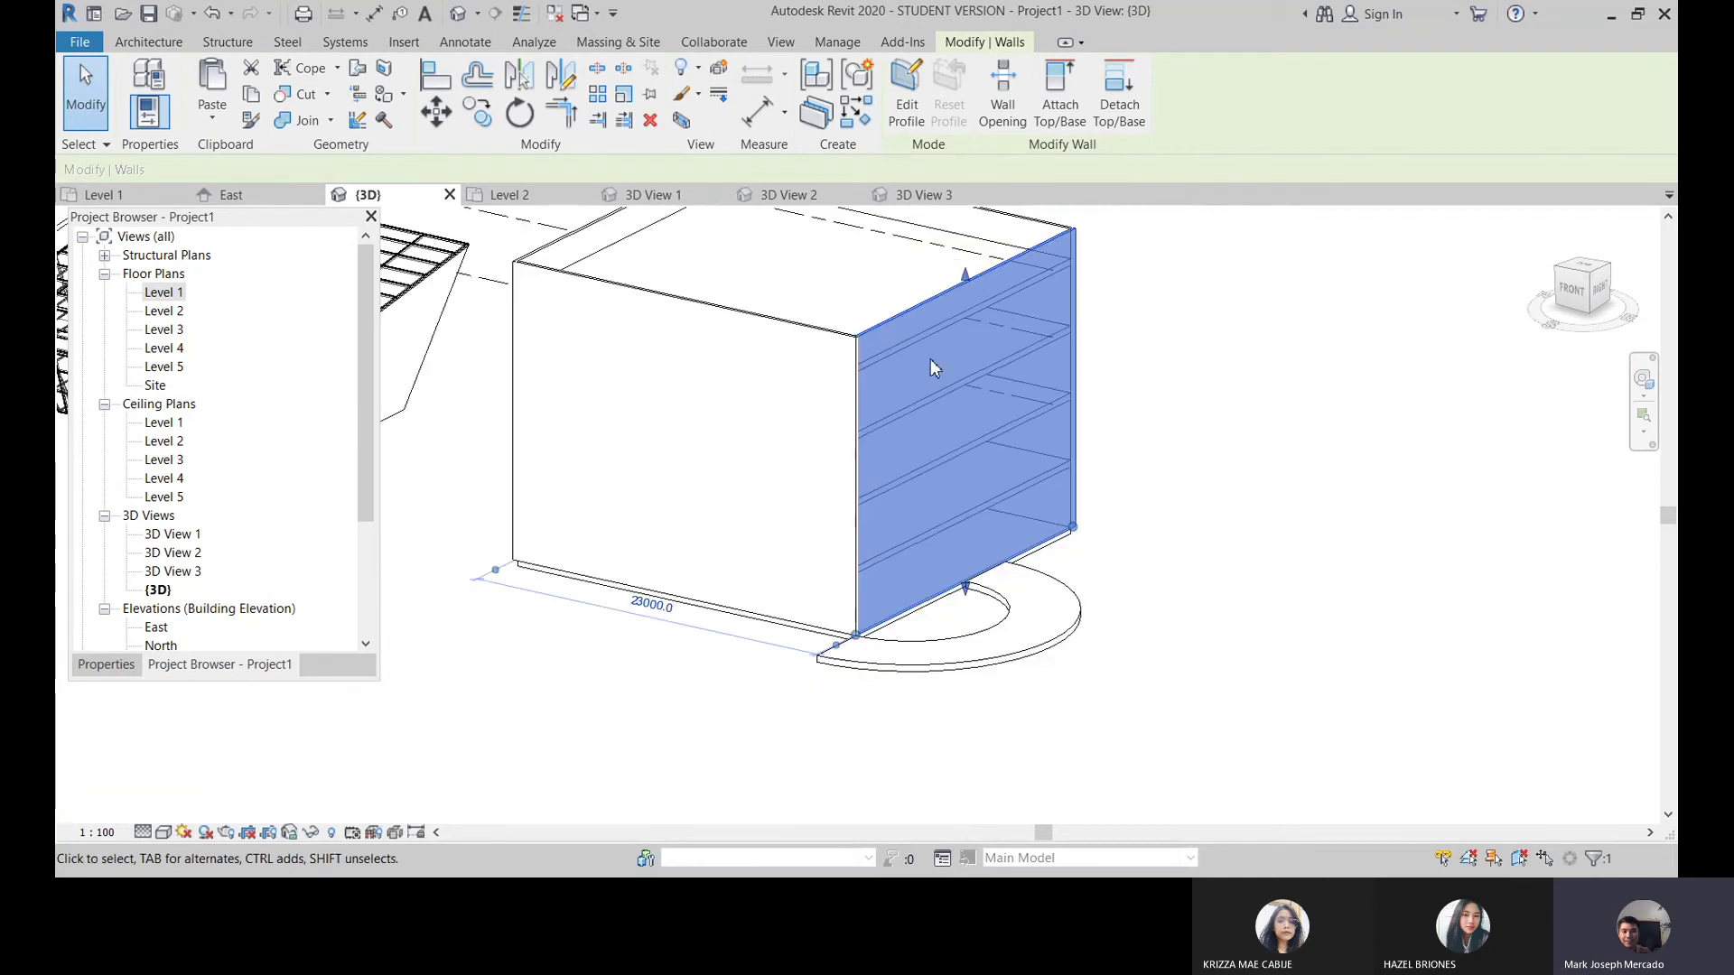
pyautogui.press('Escape')
pyautogui.scroll(3, 965, 547)
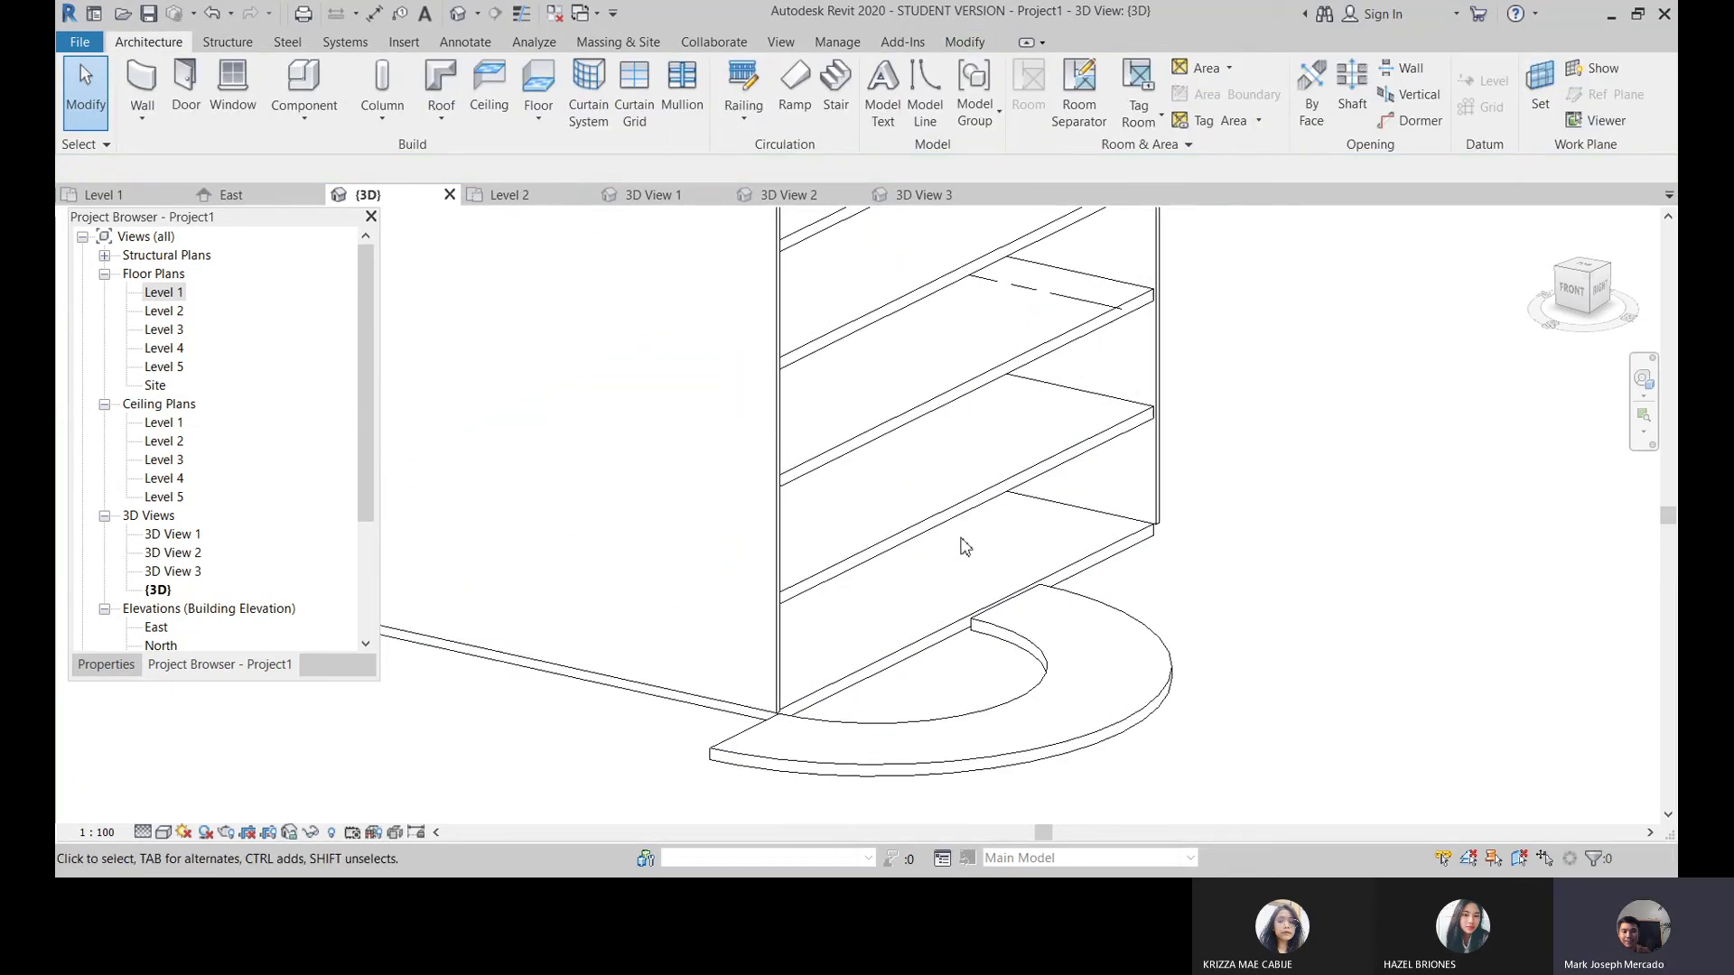
pyautogui.click(997, 638)
pyautogui.moveTo(999, 650)
pyautogui.keyDown('shift'); pyautogui.mouseDown(button='middle')
pyautogui.moveTo(1060, 518)
pyautogui.moveTo(1059, 595)
pyautogui.moveTo(967, 666)
pyautogui.mouseUp(button='middle'); pyautogui.keyUp('shift')
pyautogui.scroll(3, 1207, 600)
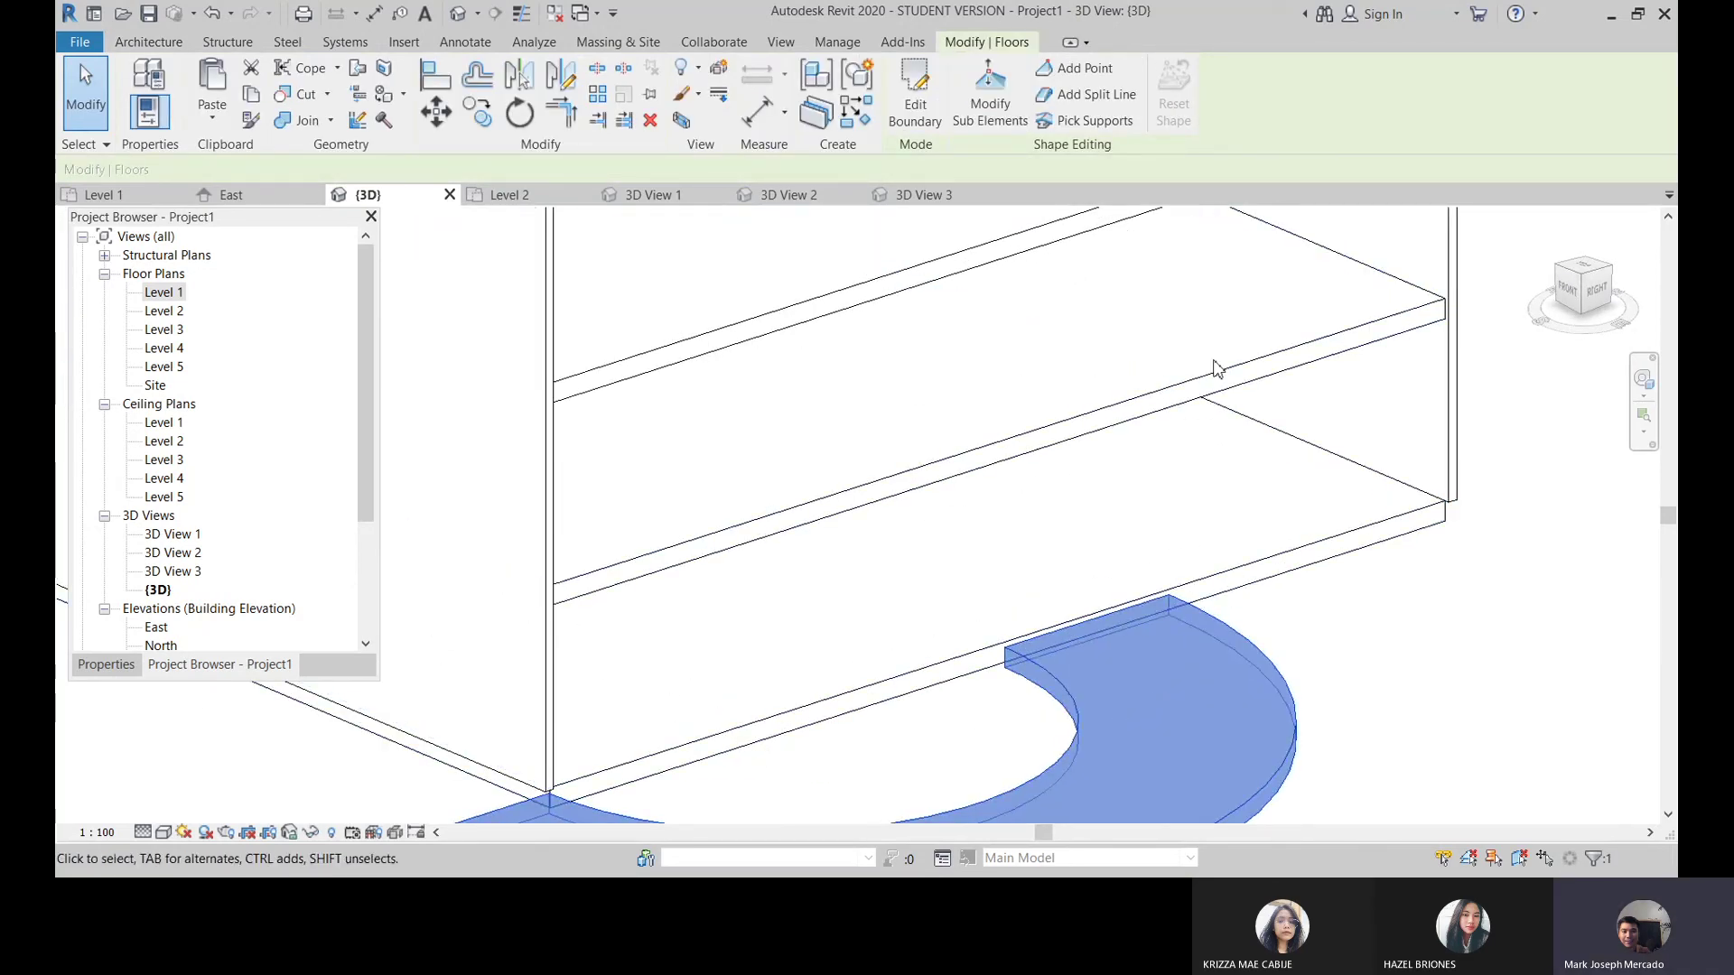
pyautogui.keyDown('shift'); pyautogui.moveTo(1037, 539); pyautogui.dragTo(1123, 522, button='middle'); pyautogui.keyUp('shift')
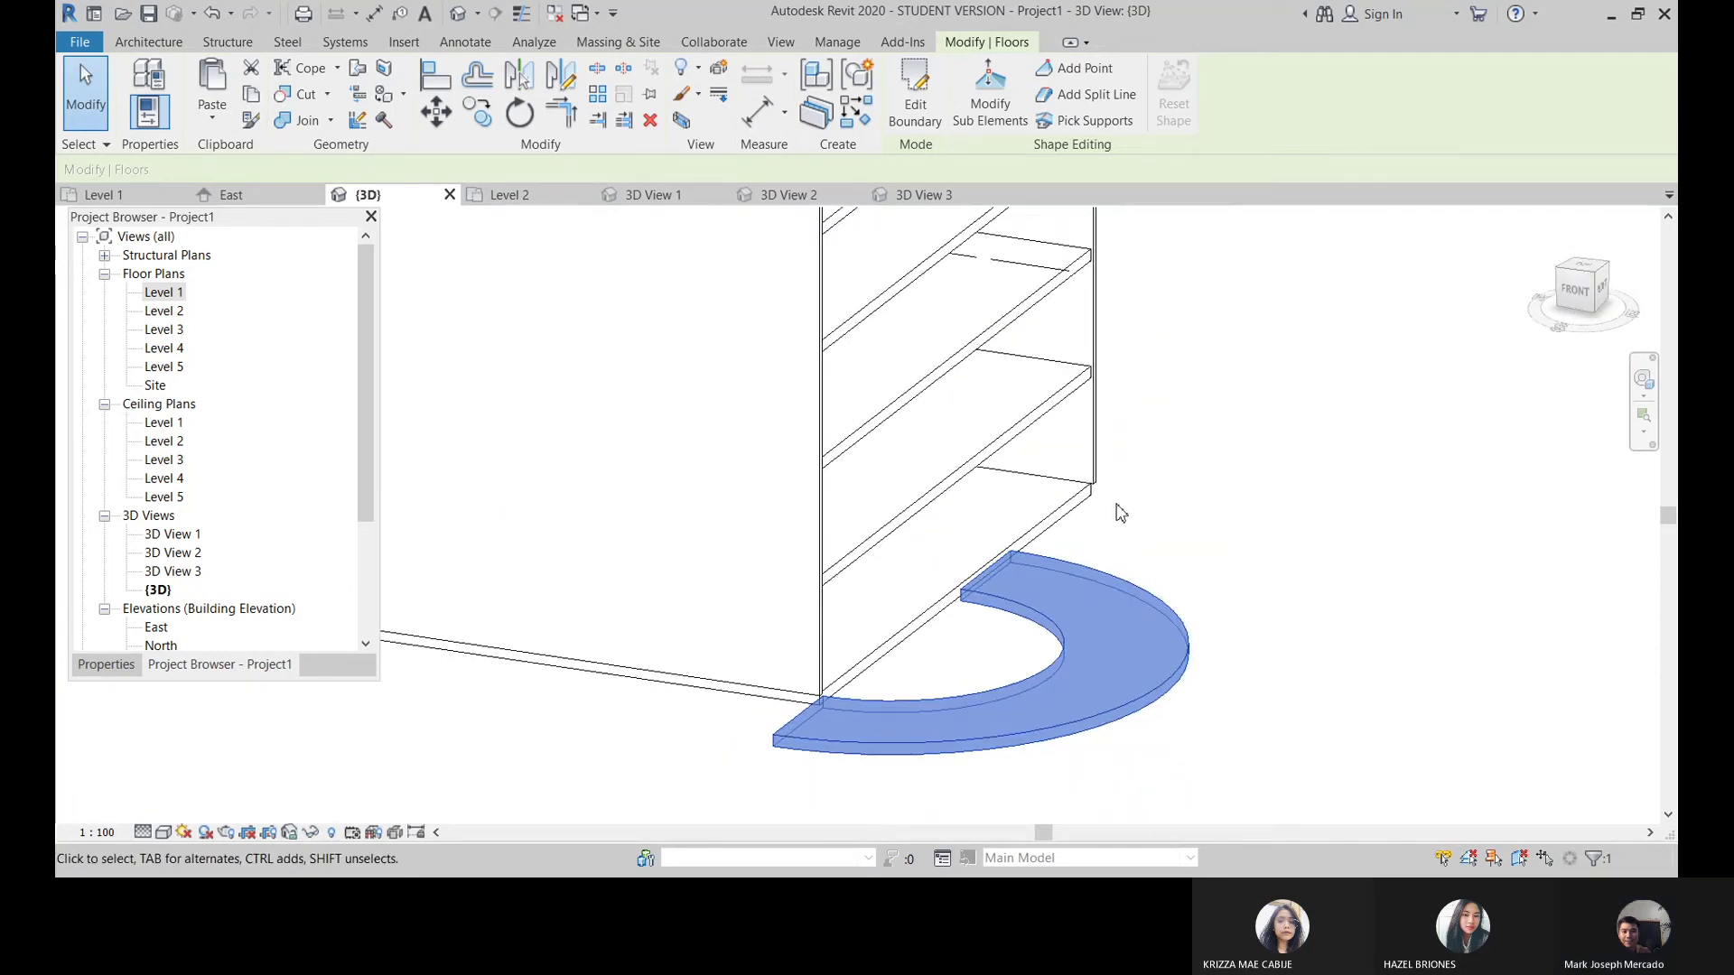
pyautogui.scroll(-2, 1099, 518)
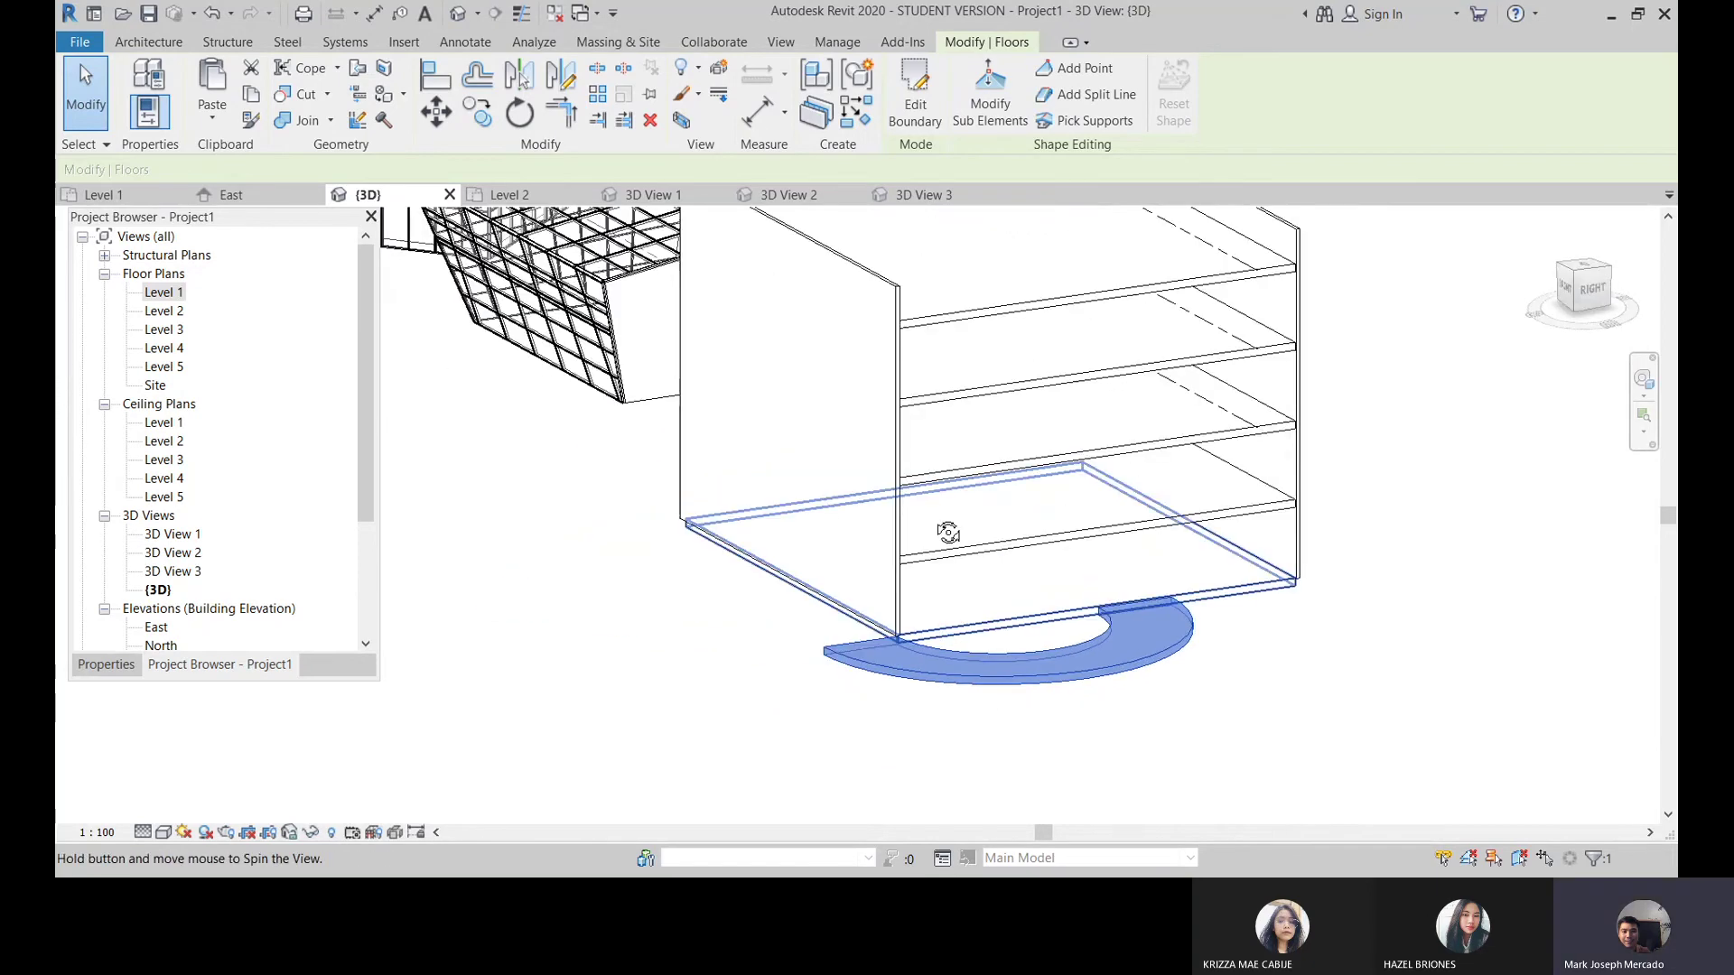
pyautogui.keyDown('shift'); pyautogui.moveTo(941, 535); pyautogui.dragTo(1075, 562, button='middle'); pyautogui.keyUp('shift')
pyautogui.press('Escape')
pyautogui.click(1070, 628)
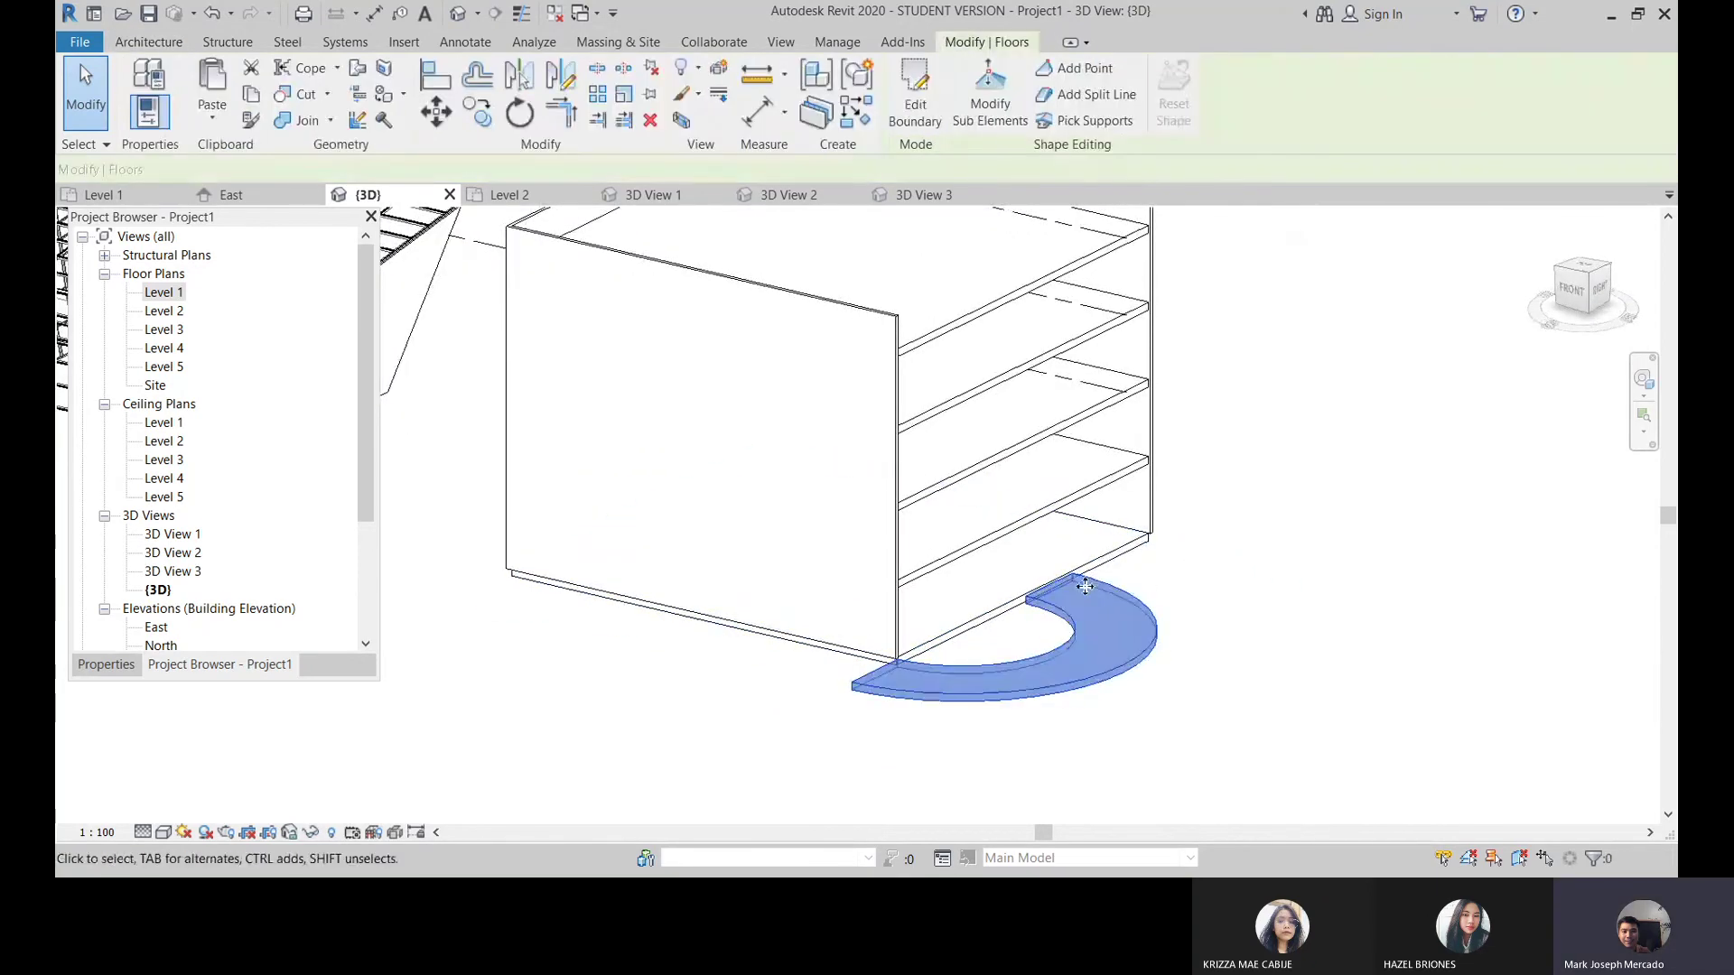
pyautogui.moveTo(1070, 628)
pyautogui.keyDown('shift'); pyautogui.mouseDown(button='middle')
pyautogui.moveTo(840, 729)
pyautogui.moveTo(1000, 169)
pyautogui.mouseUp(button='middle'); pyautogui.keyUp('shift')
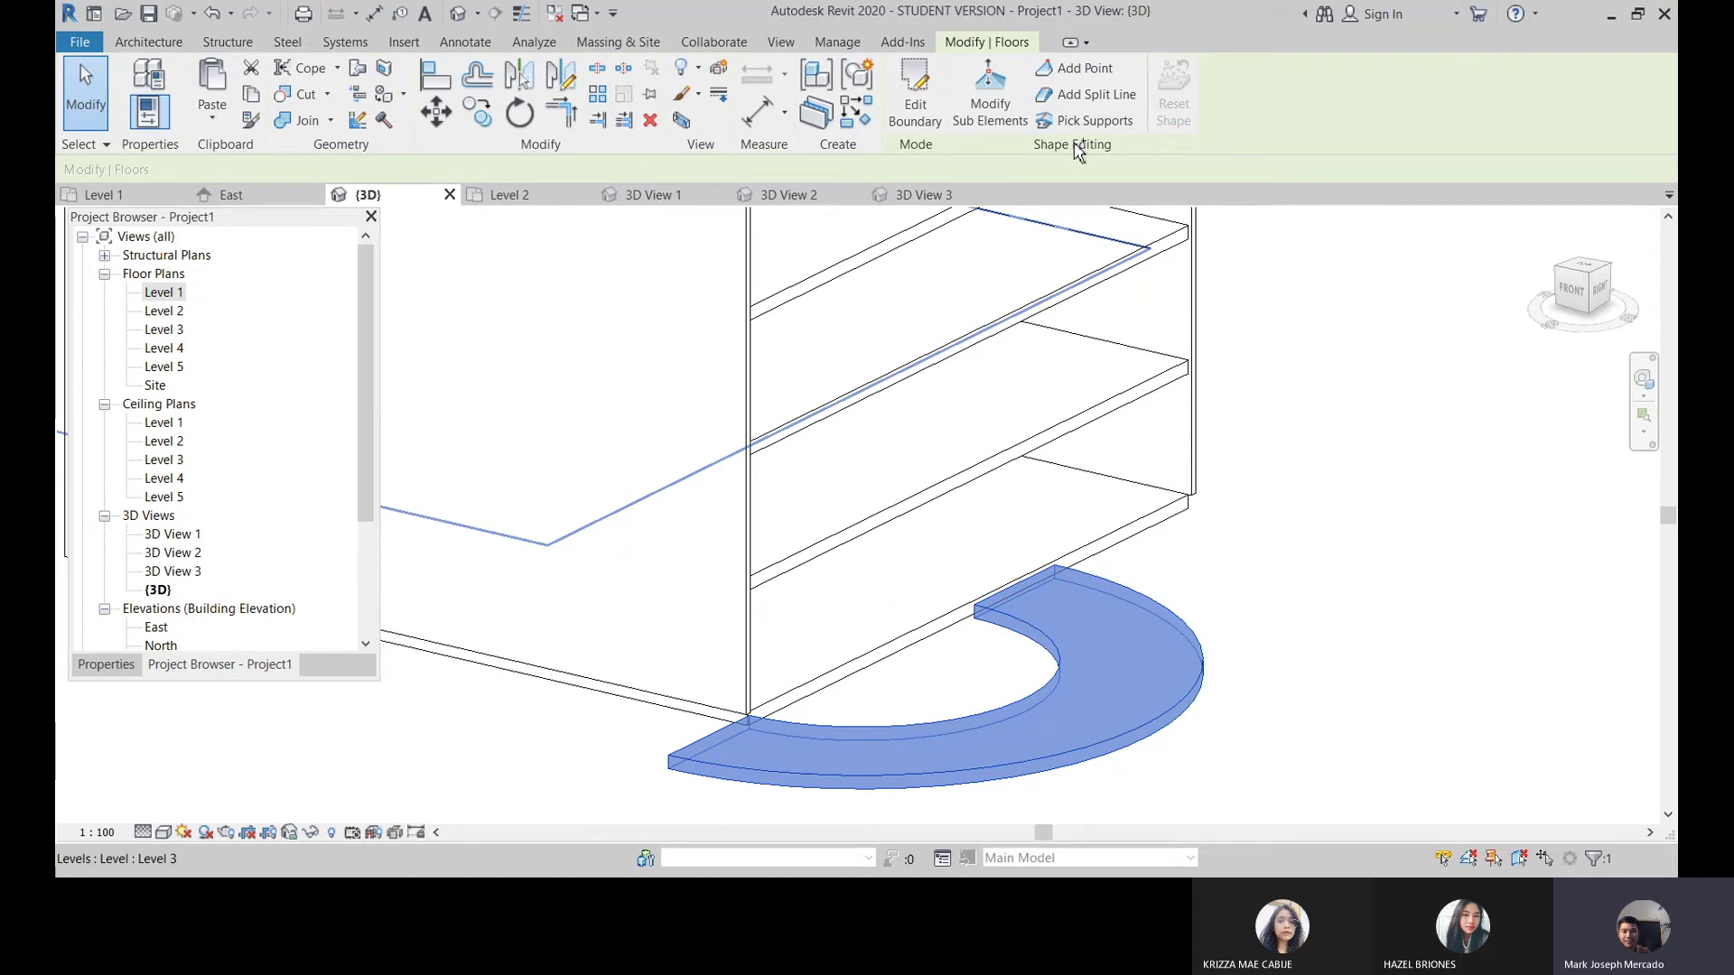
pyautogui.click(994, 115)
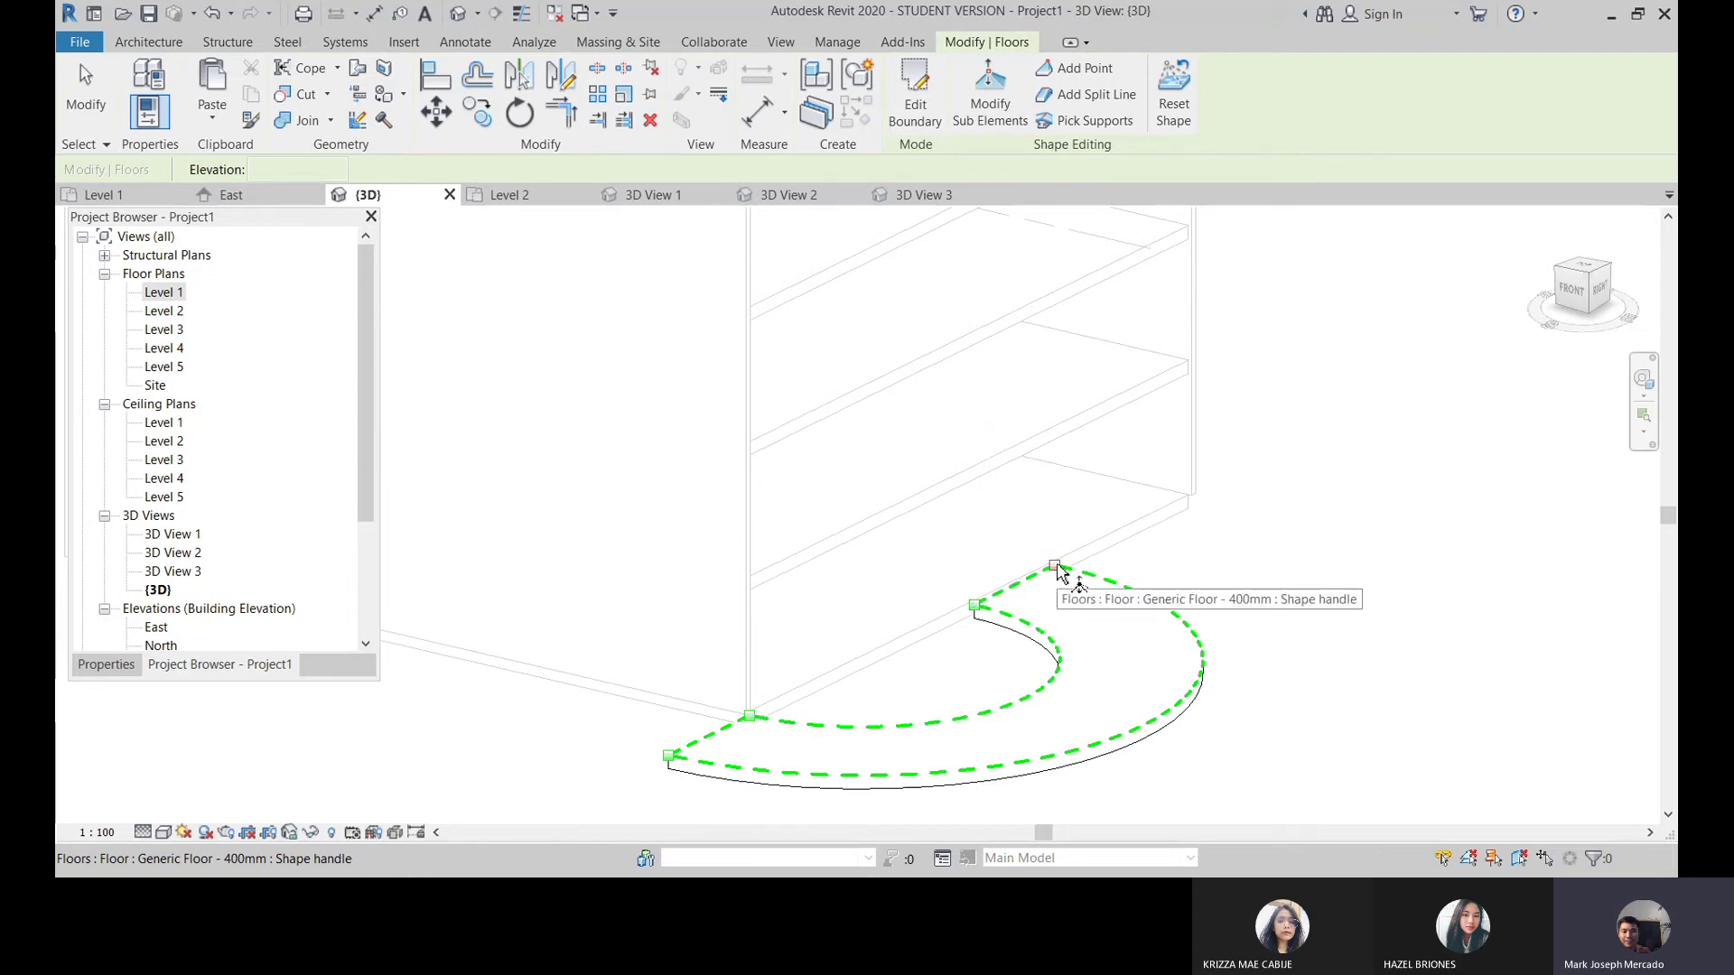
# Step: Set the curved floor's end point and adjacent end edge elevations to 4000 and finish shape editing
pyautogui.click(1056, 566)
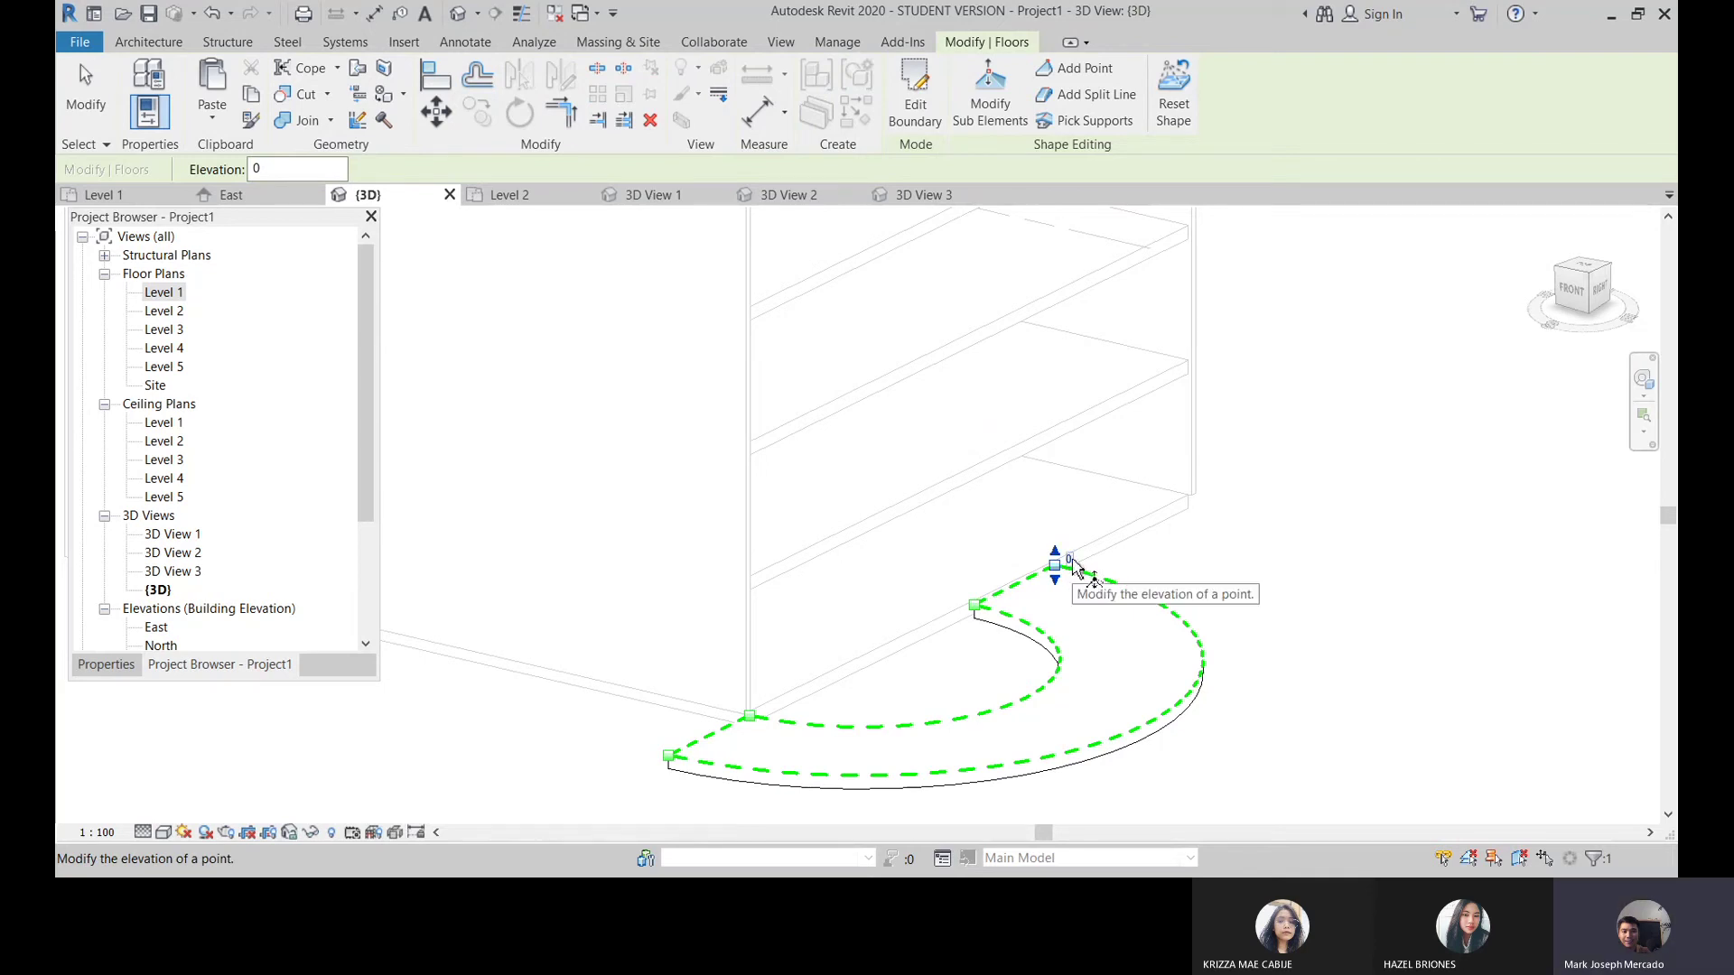
pyautogui.click(1070, 560)
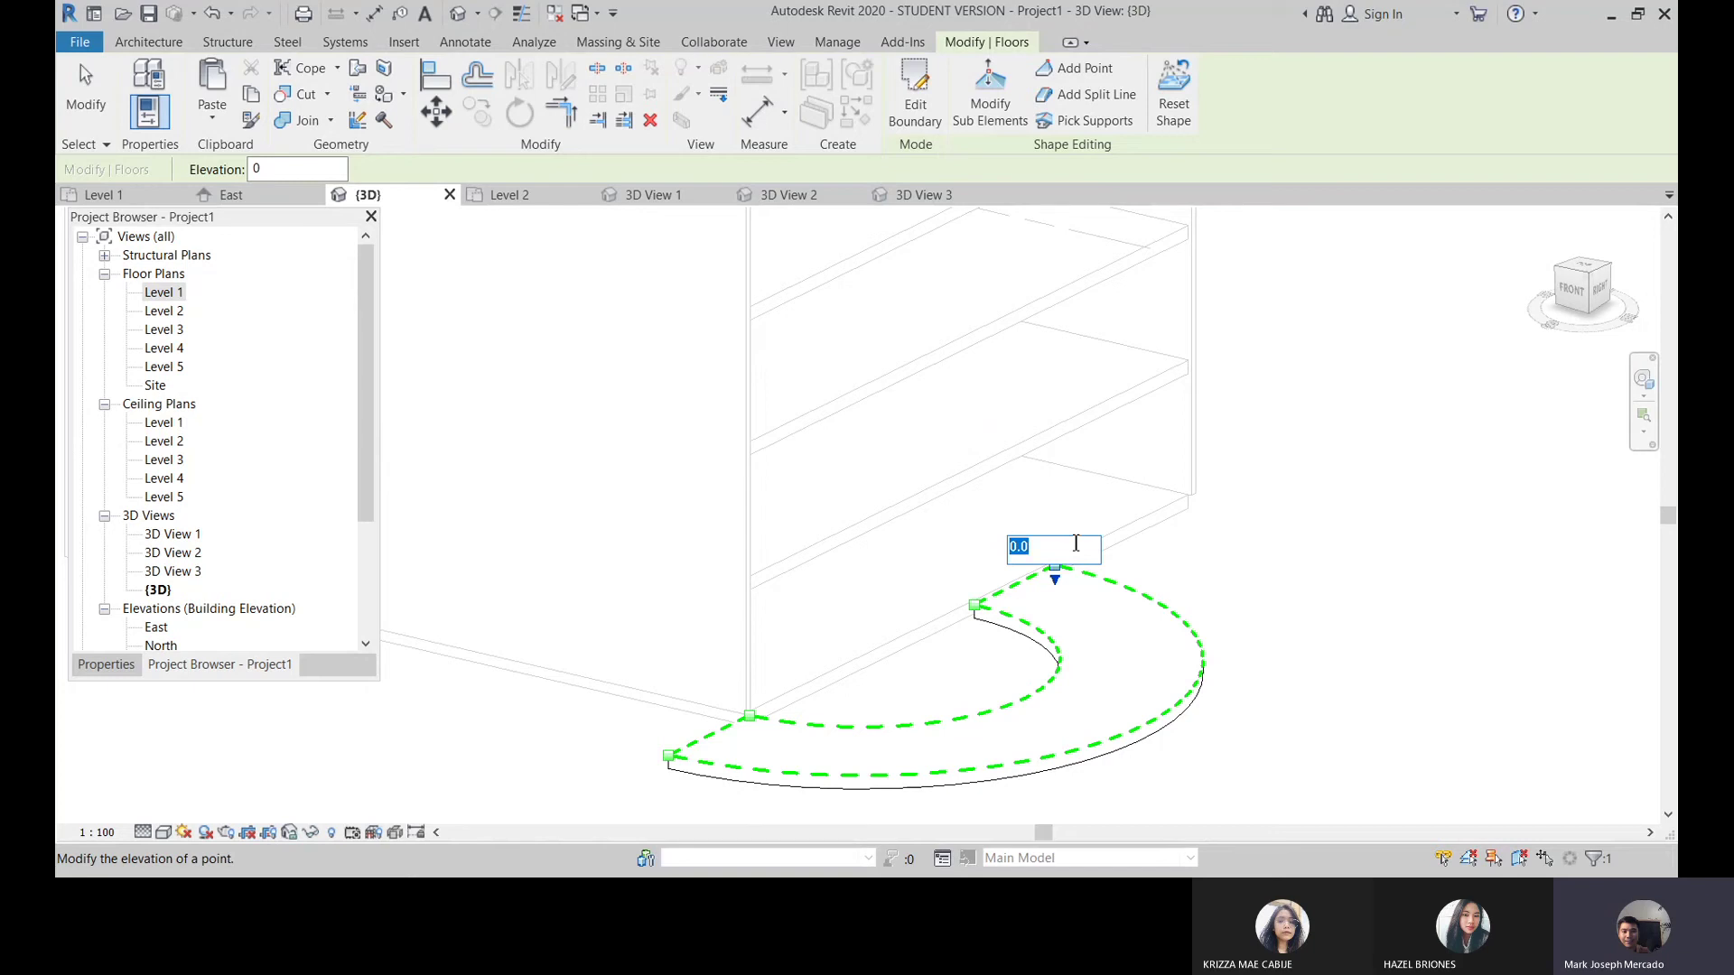
pyautogui.write('000')
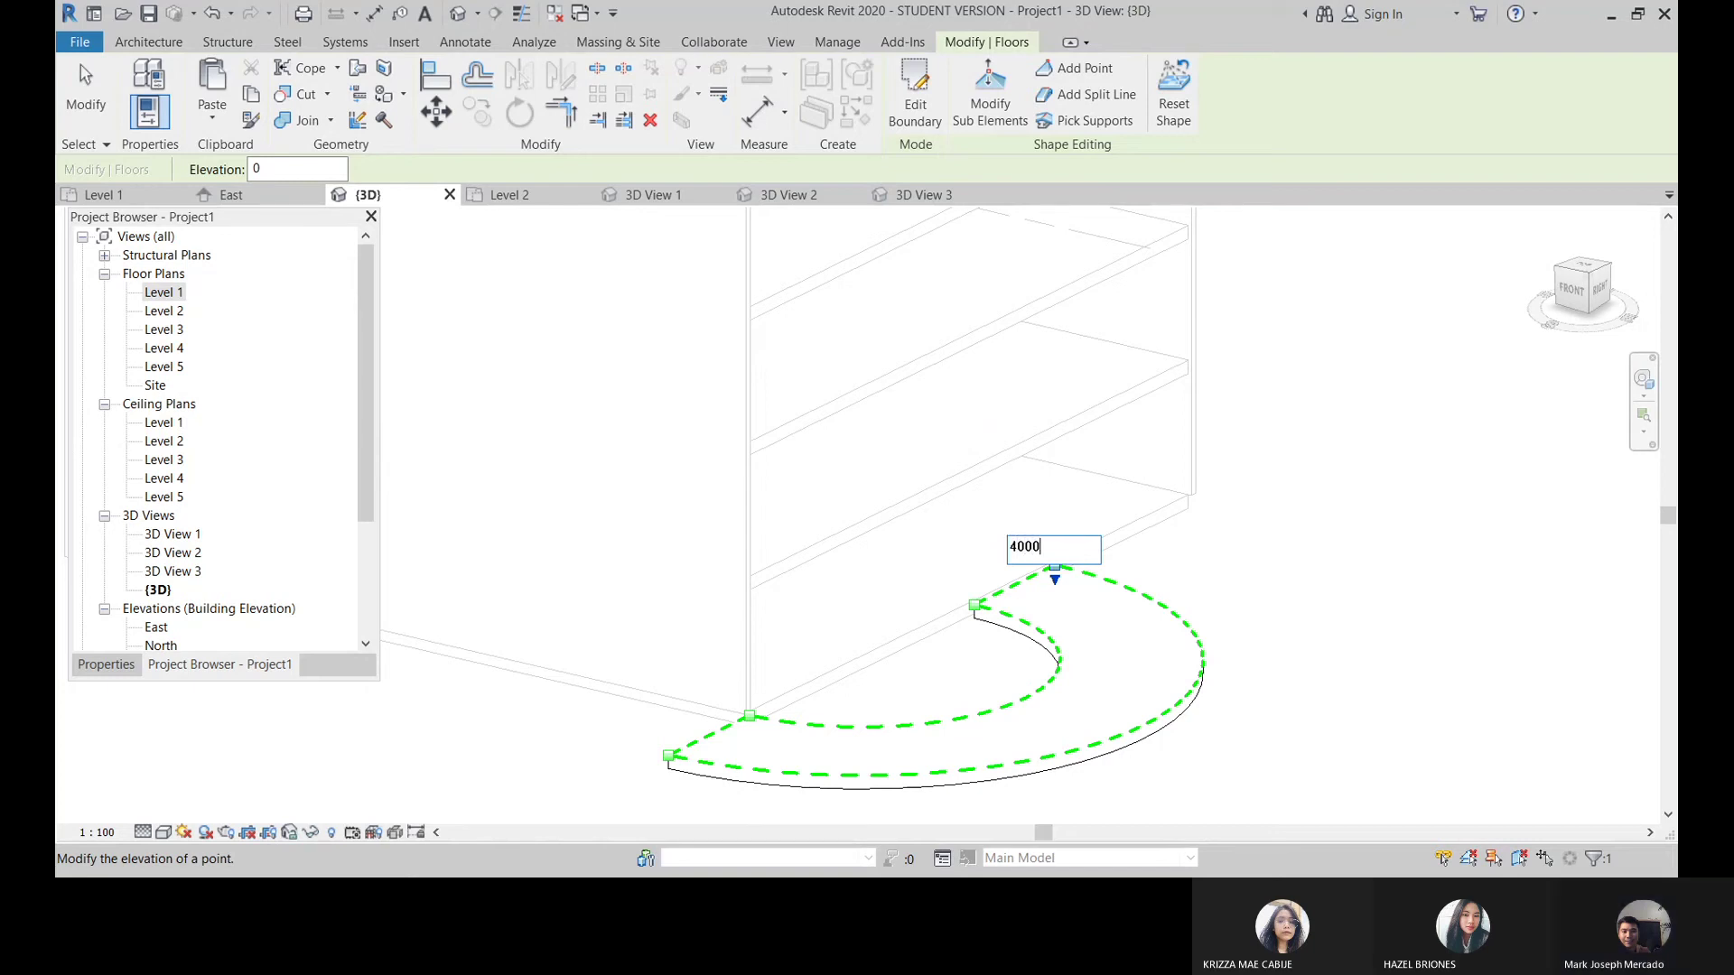
pyautogui.press('Return')
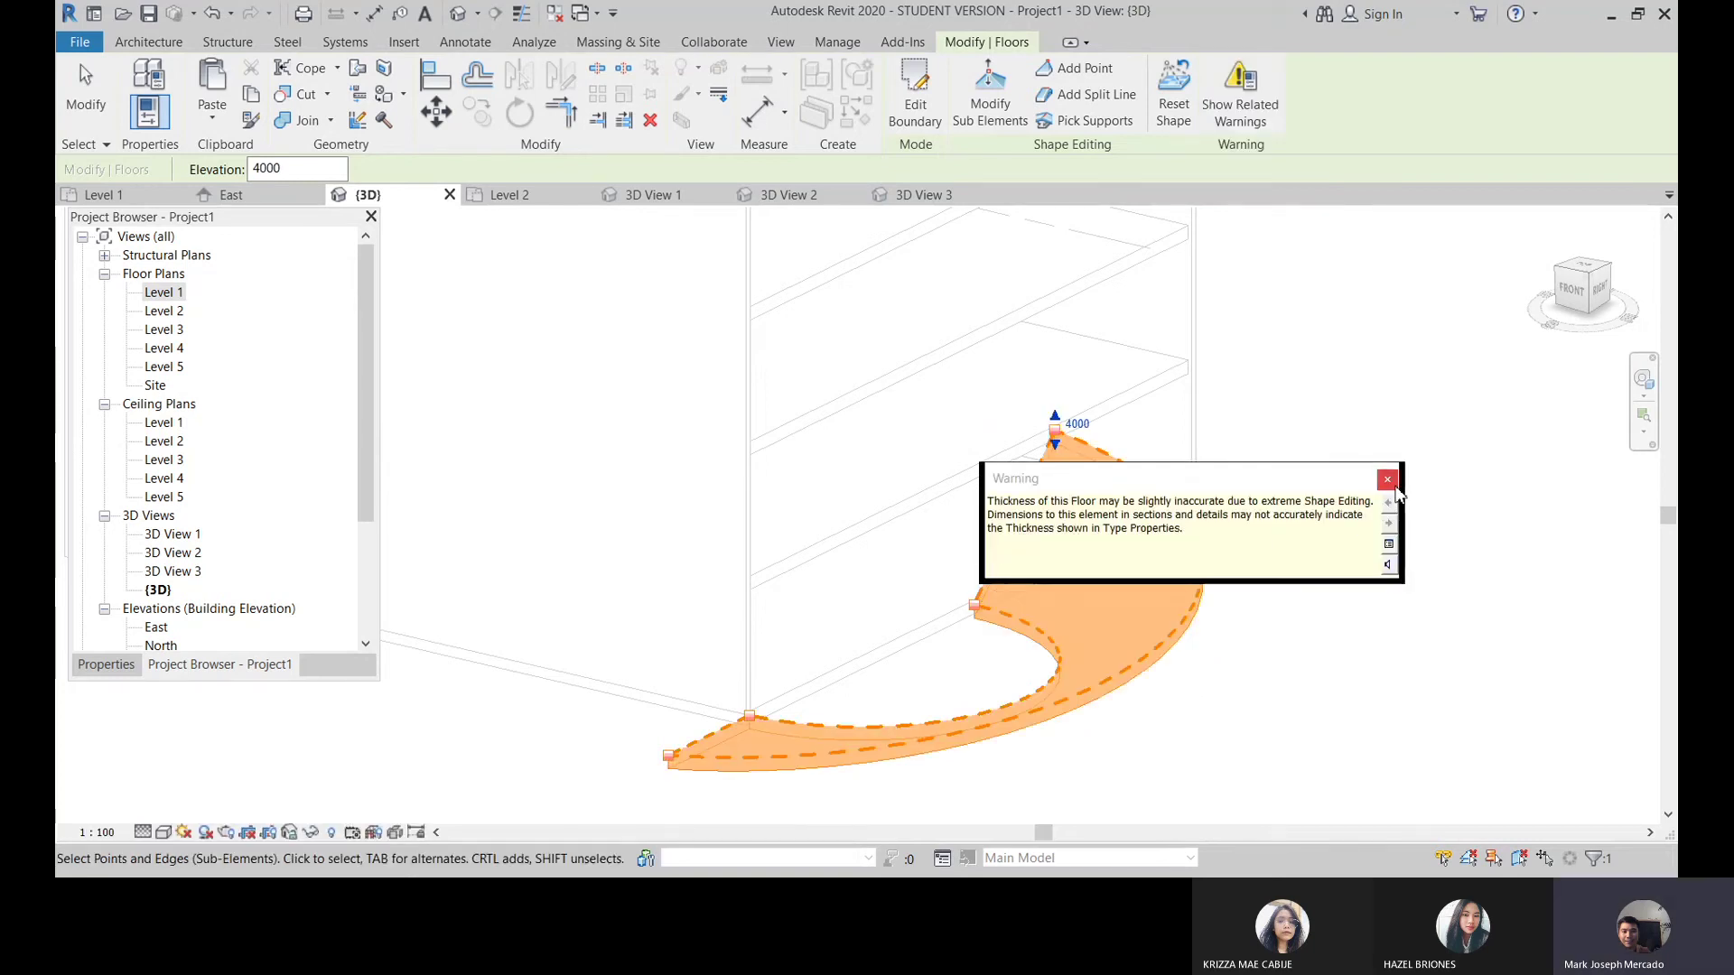
pyautogui.click(1387, 479)
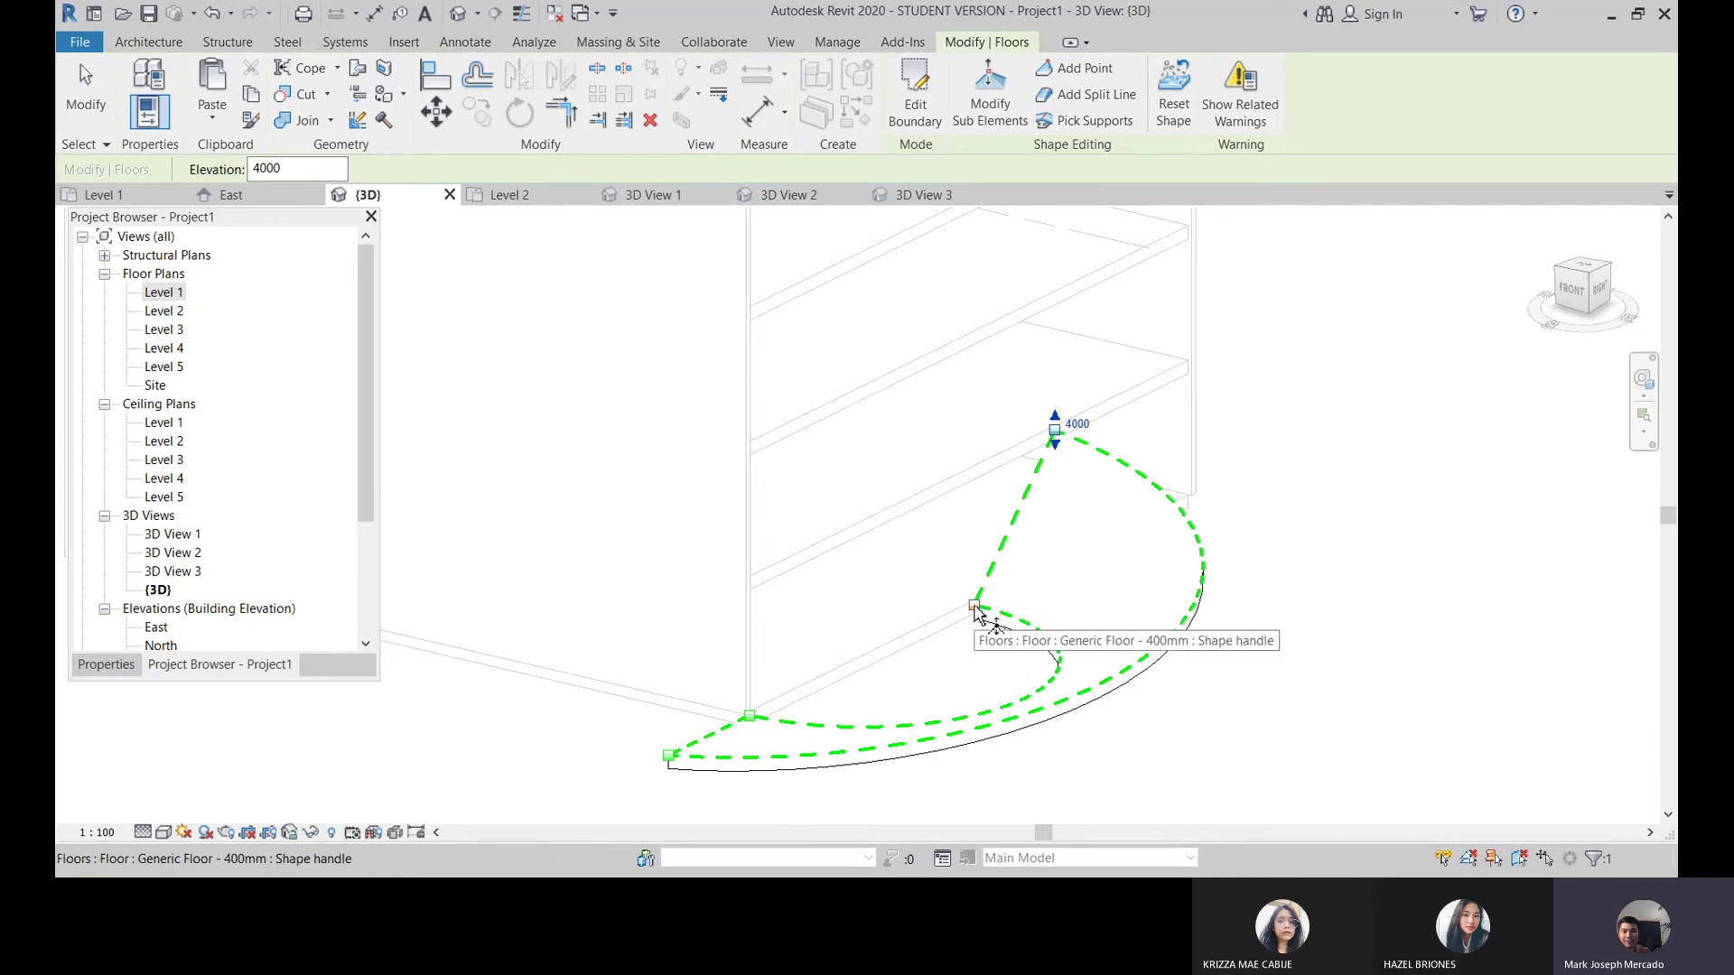
pyautogui.click(975, 607)
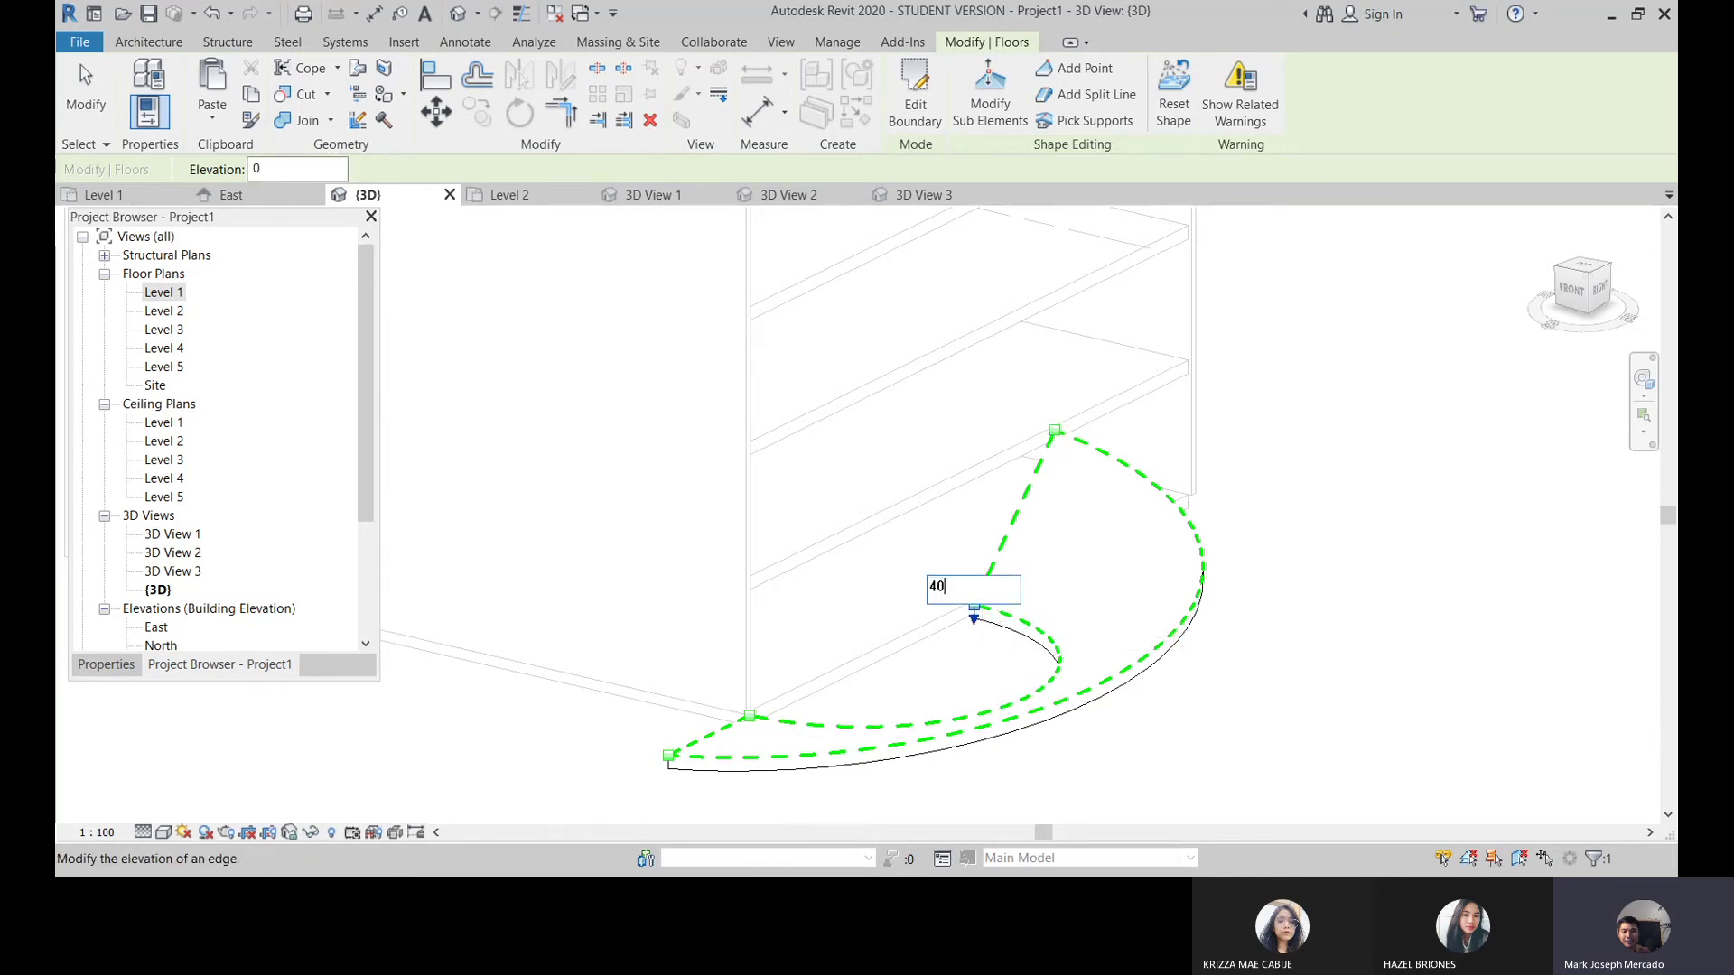
pyautogui.press('Return')
pyautogui.click(1239, 471)
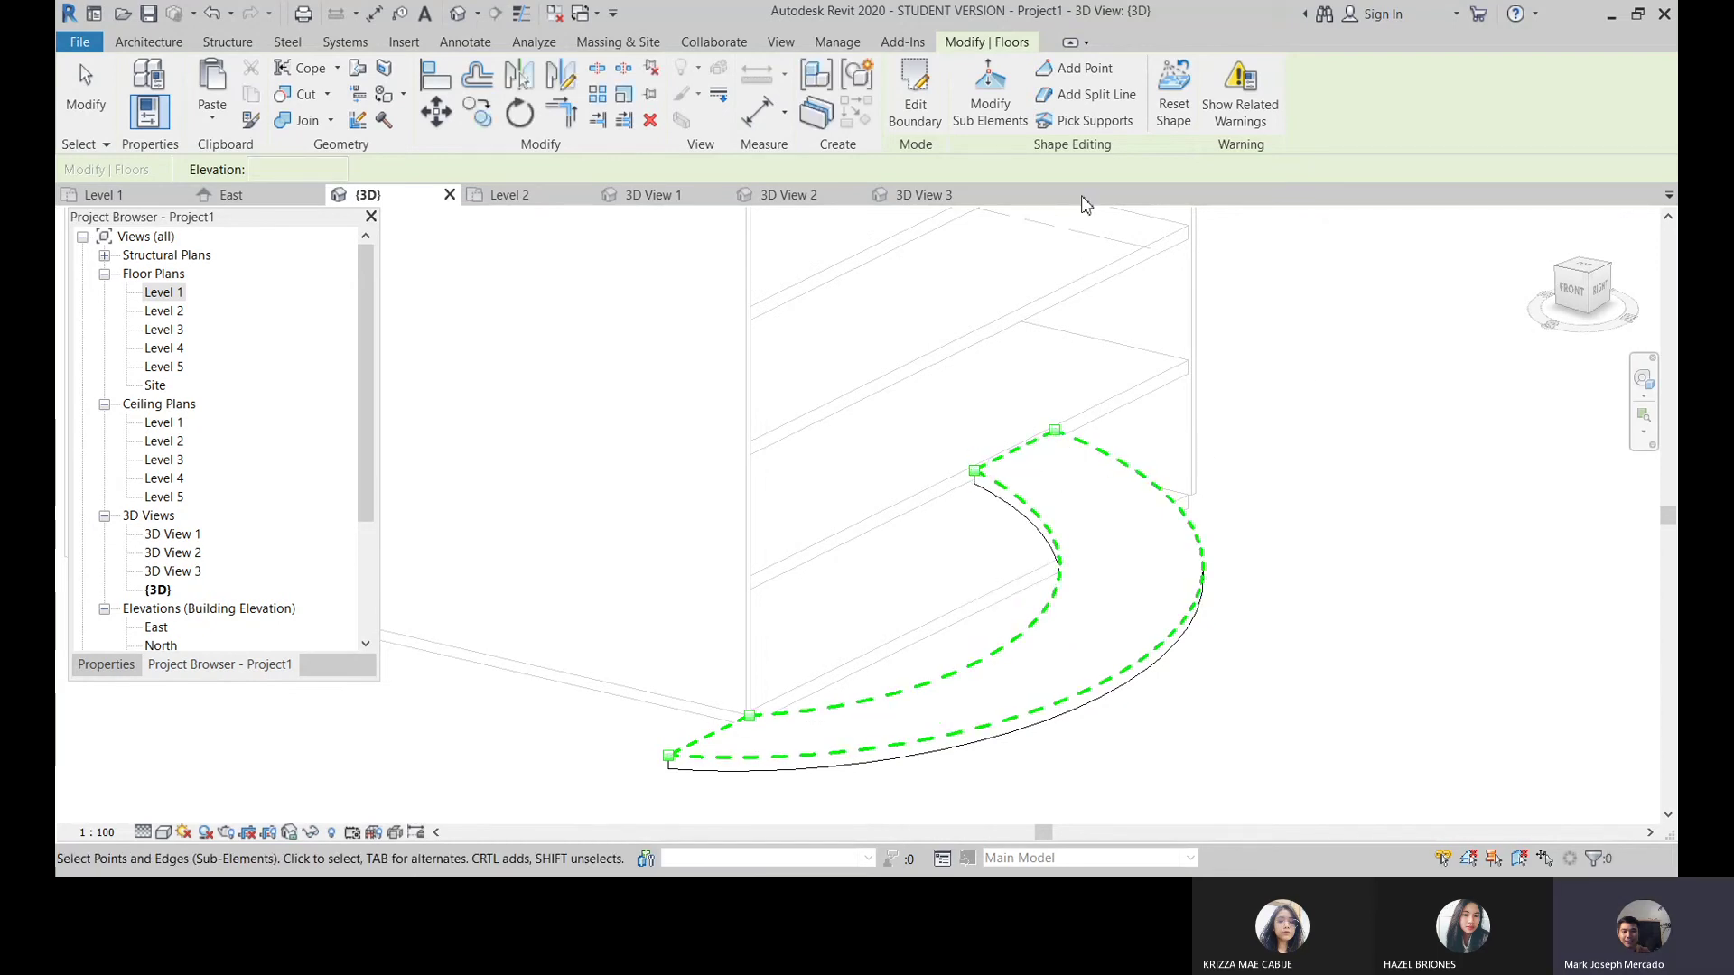
pyautogui.click(1278, 360)
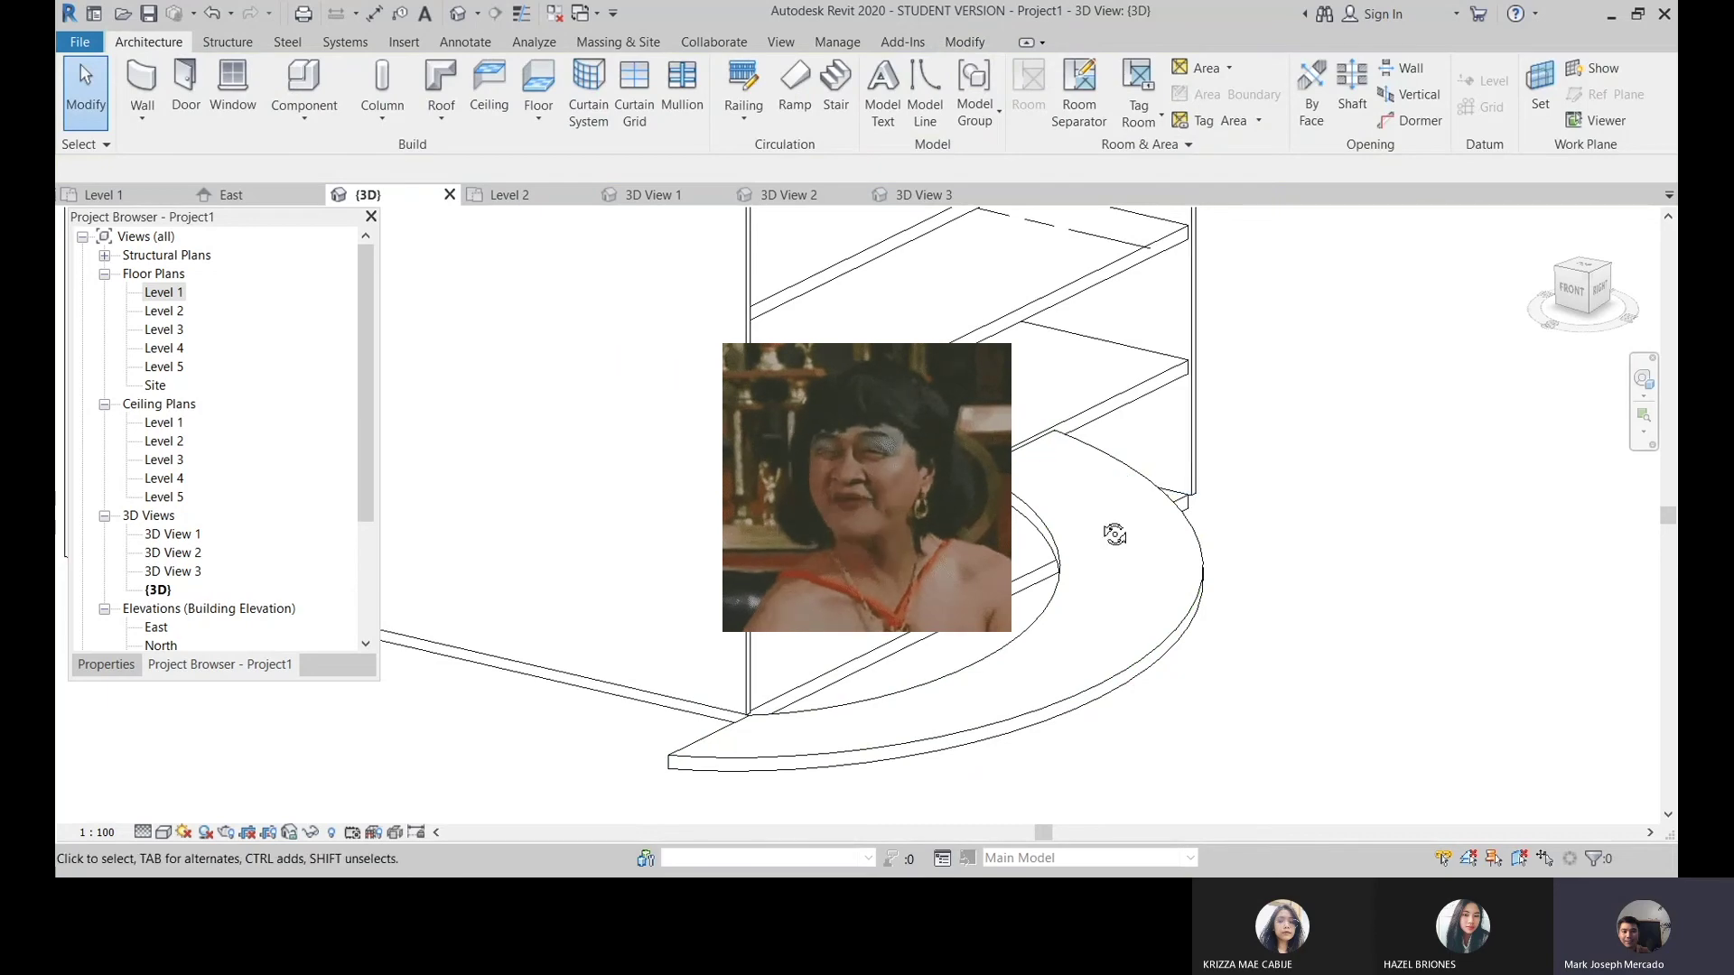
# Step: Edit the ground-floor slab's boundary sketch in the Level 1 floor plan
pyautogui.moveTo(1115, 533)
pyautogui.keyDown('shift'); pyautogui.mouseDown(button='middle')
pyautogui.moveTo(1201, 367)
pyautogui.moveTo(1294, 415)
pyautogui.moveTo(1091, 441)
pyautogui.moveTo(983, 496)
pyautogui.moveTo(1045, 545)
pyautogui.moveTo(1196, 545)
pyautogui.moveTo(957, 591)
pyautogui.moveTo(1038, 601)
pyautogui.mouseUp(button='middle'); pyautogui.keyUp('shift')
pyautogui.click(1035, 578)
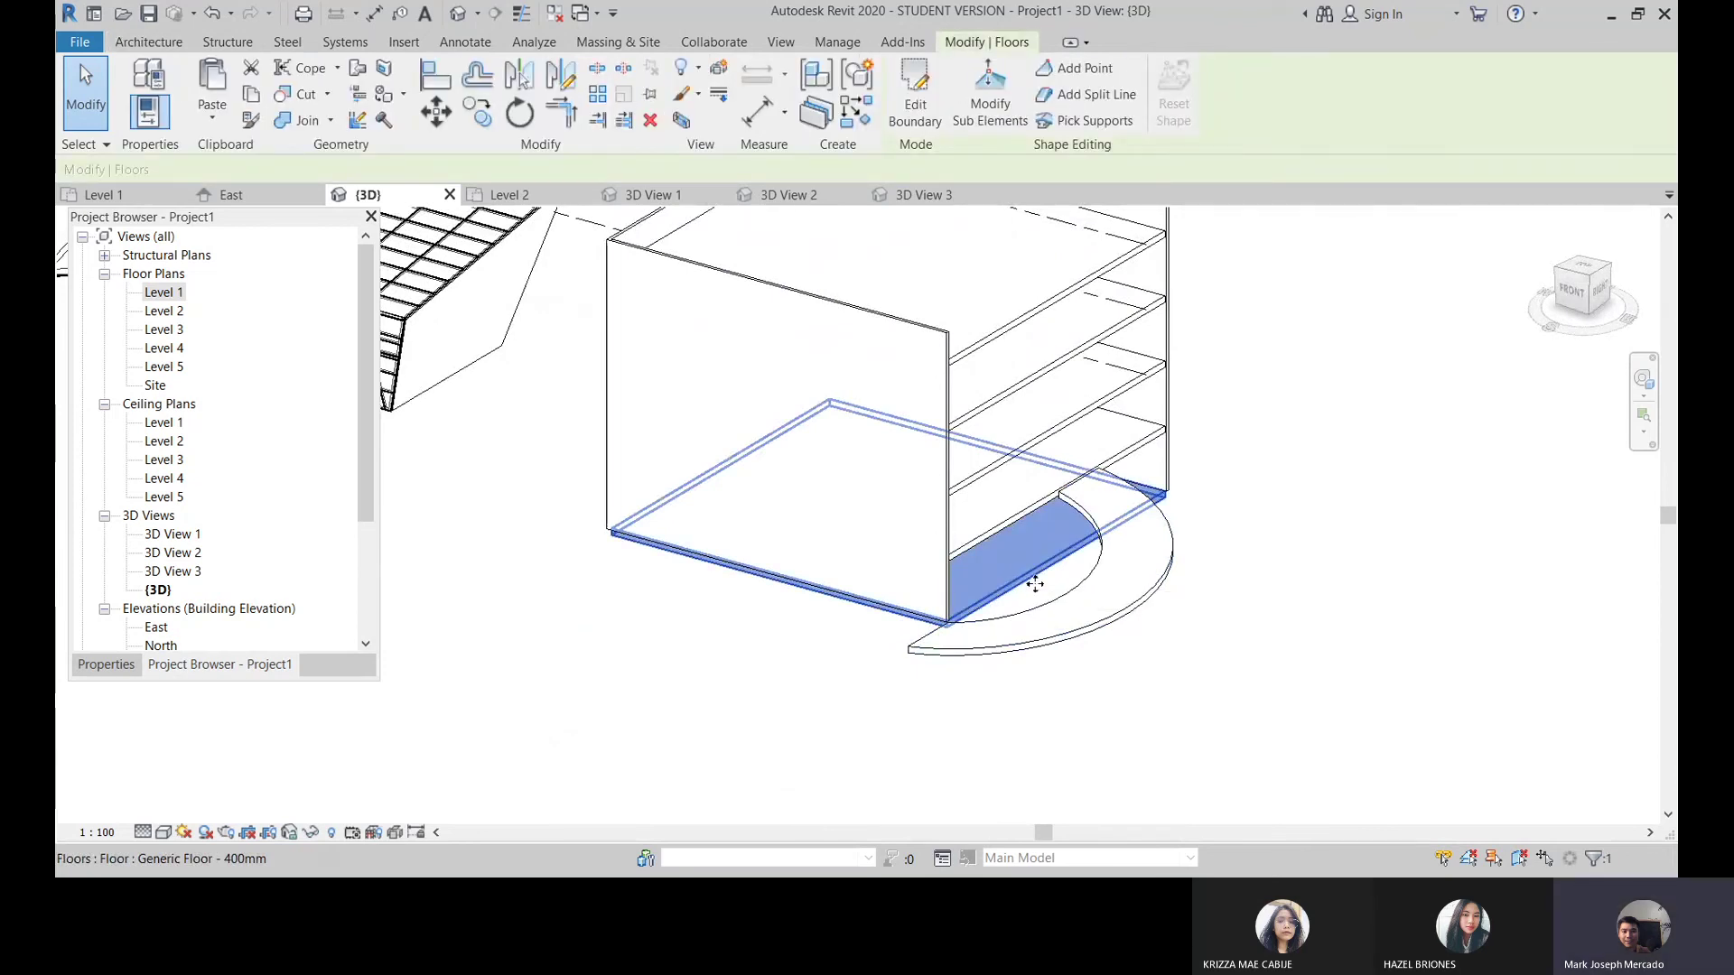
pyautogui.click(915, 99)
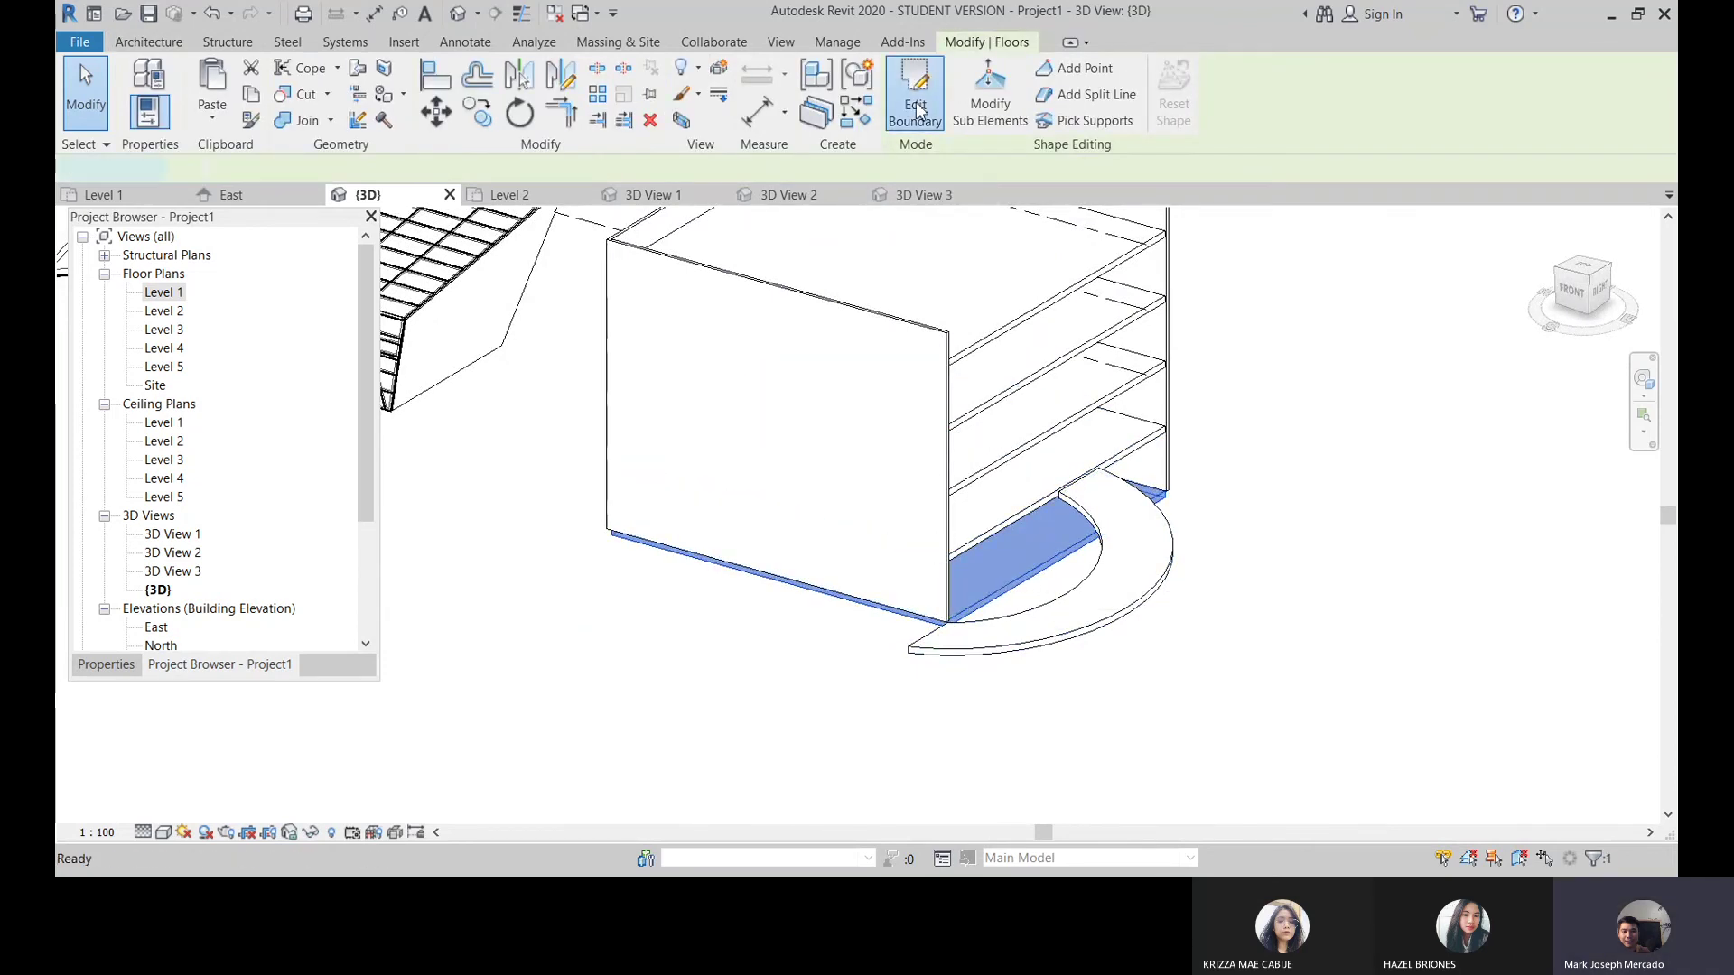
pyautogui.doubleClick(164, 292)
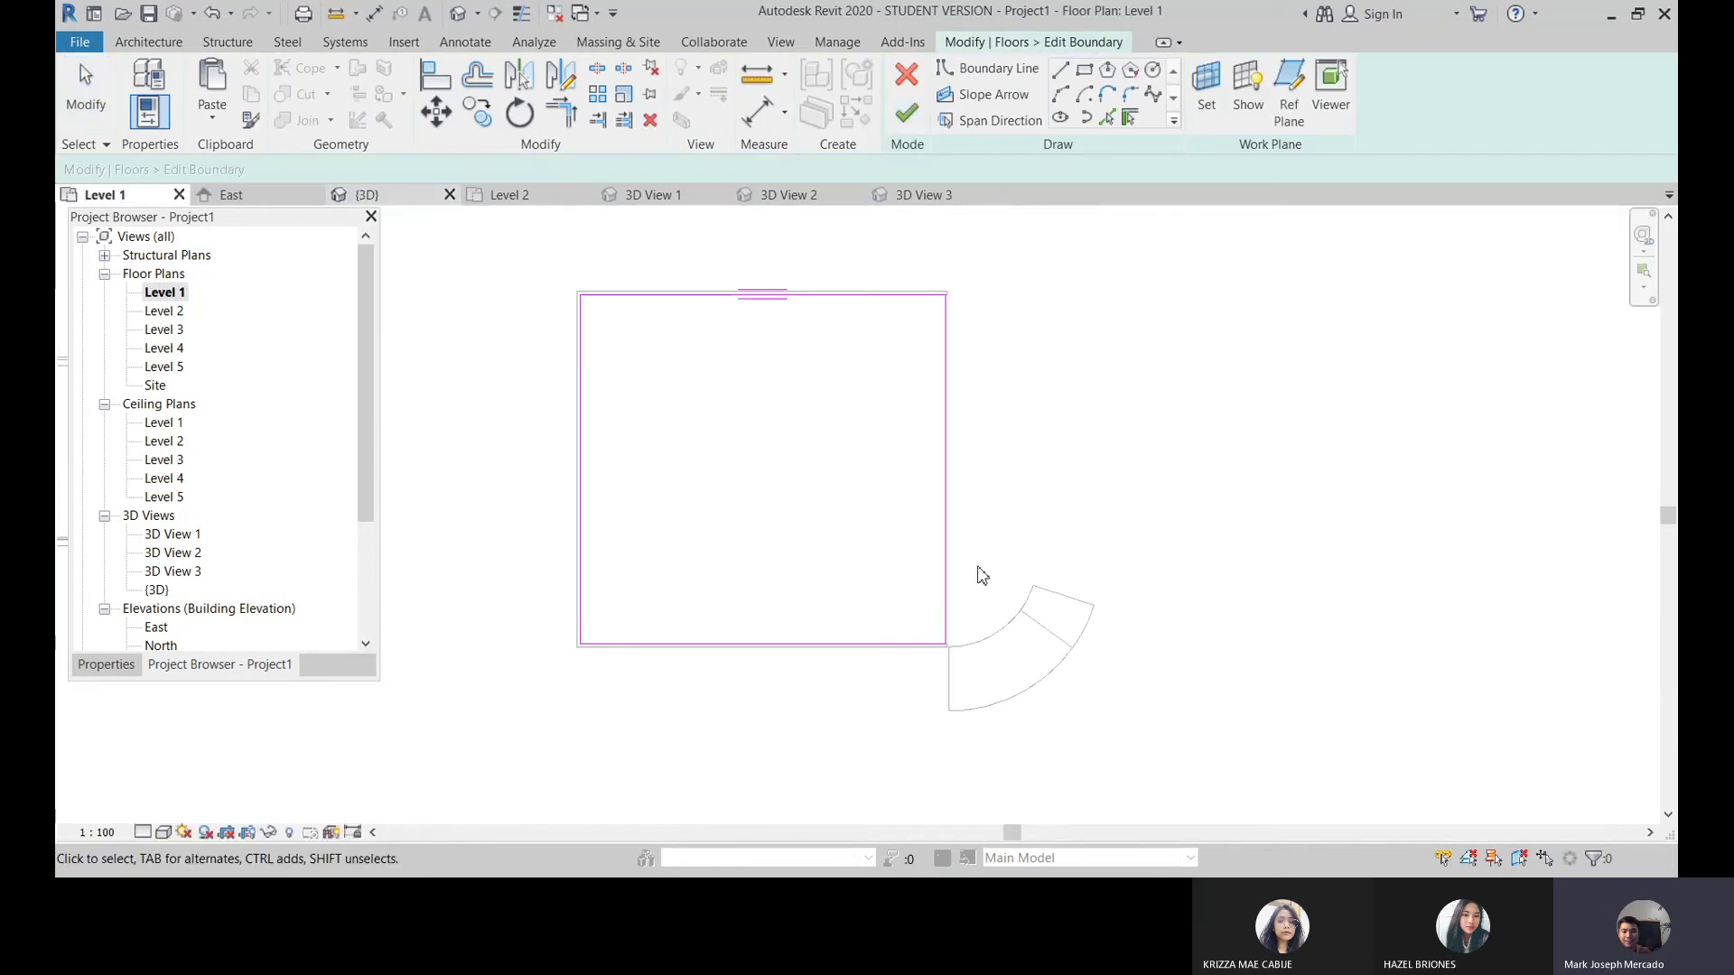
pyautogui.scroll(3, 931, 650)
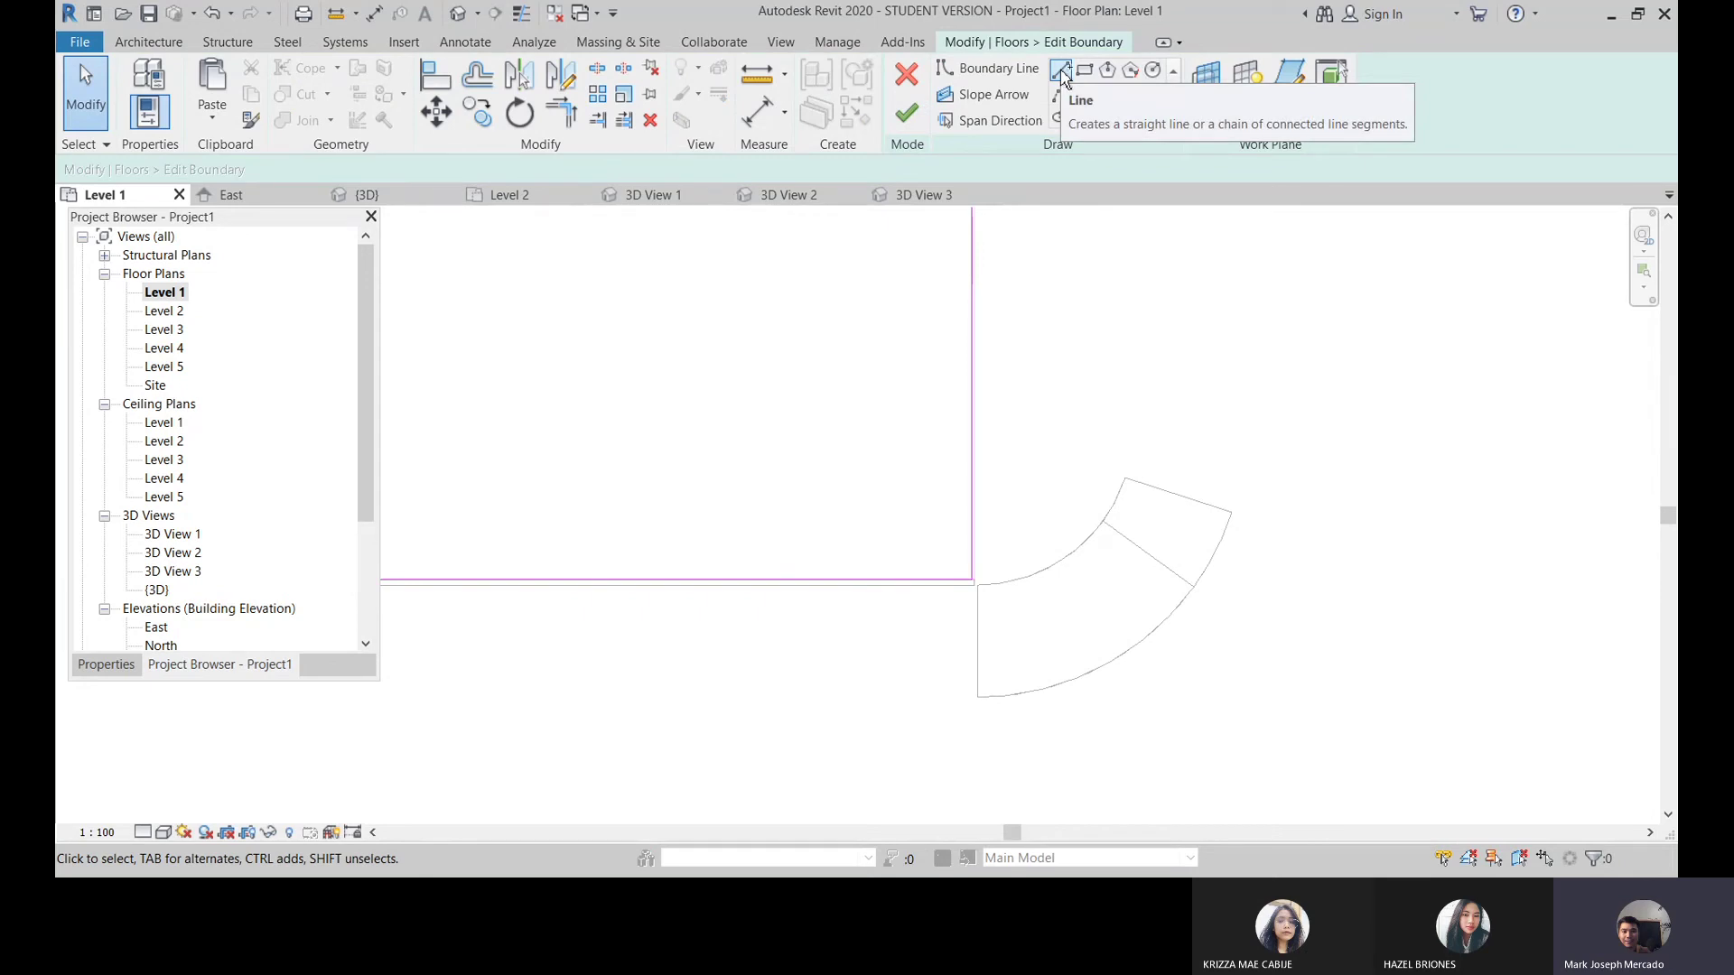
# Step: Draw the rectangular strip's boundary lines, trim corners with TR, and finish the sketch
pyautogui.click(1061, 72)
pyautogui.click(979, 696)
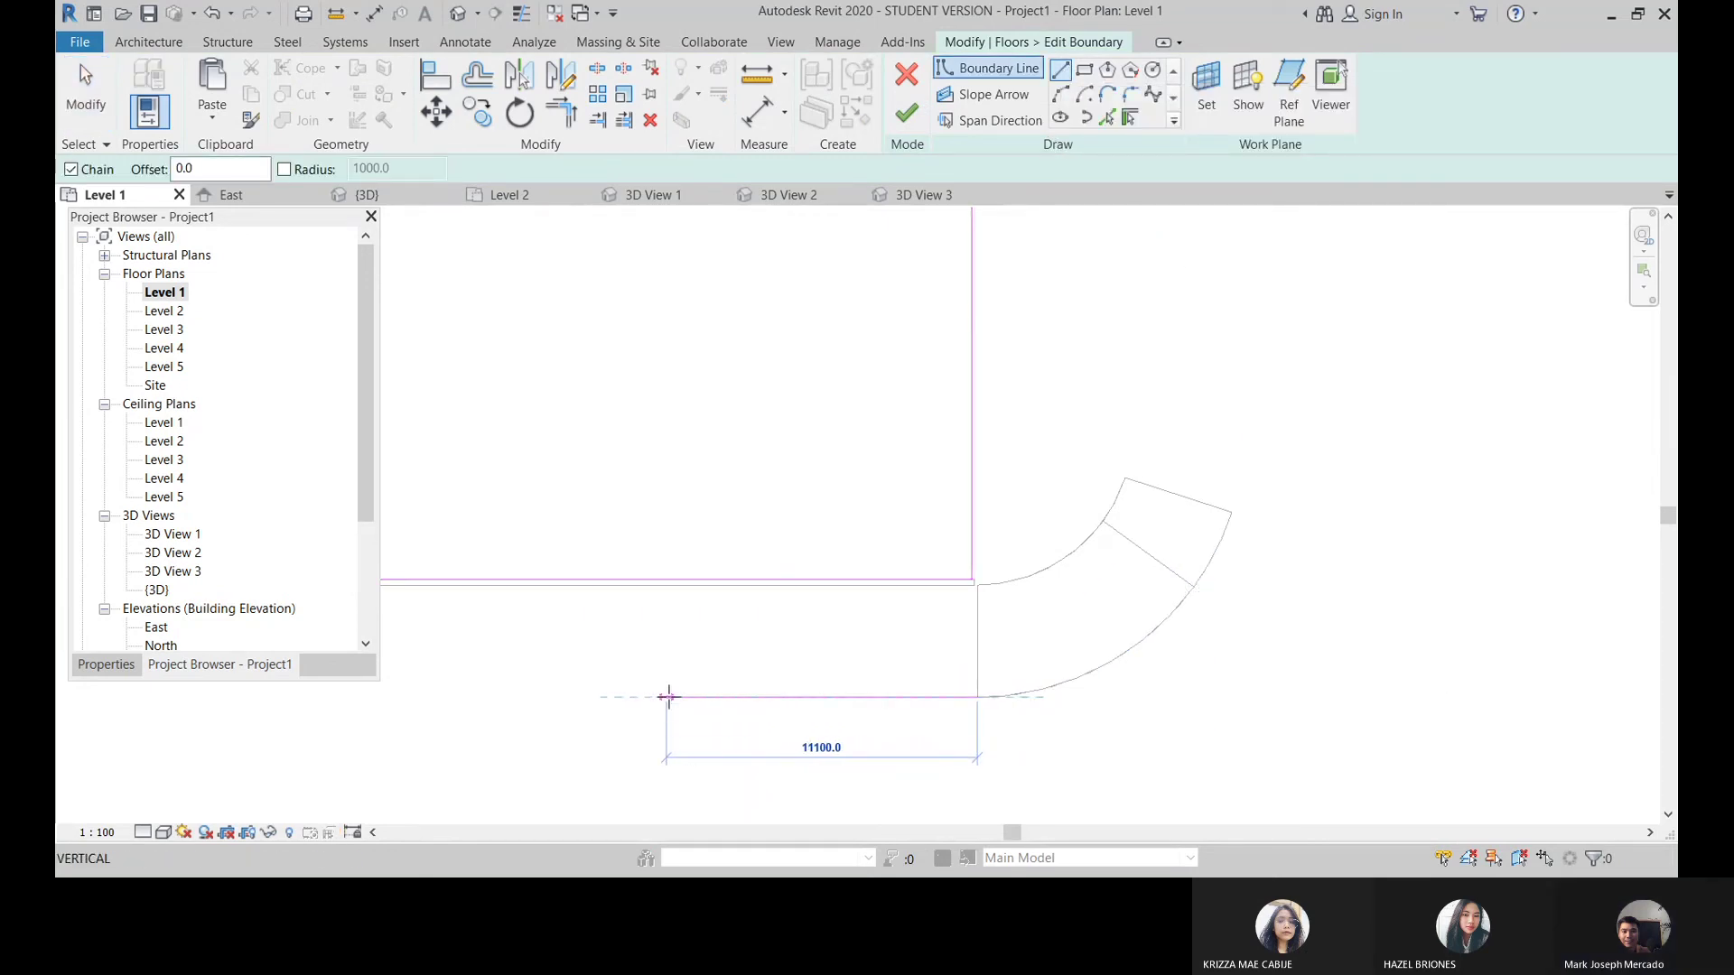
pyautogui.click(666, 696)
pyautogui.click(667, 580)
pyautogui.press('Escape')
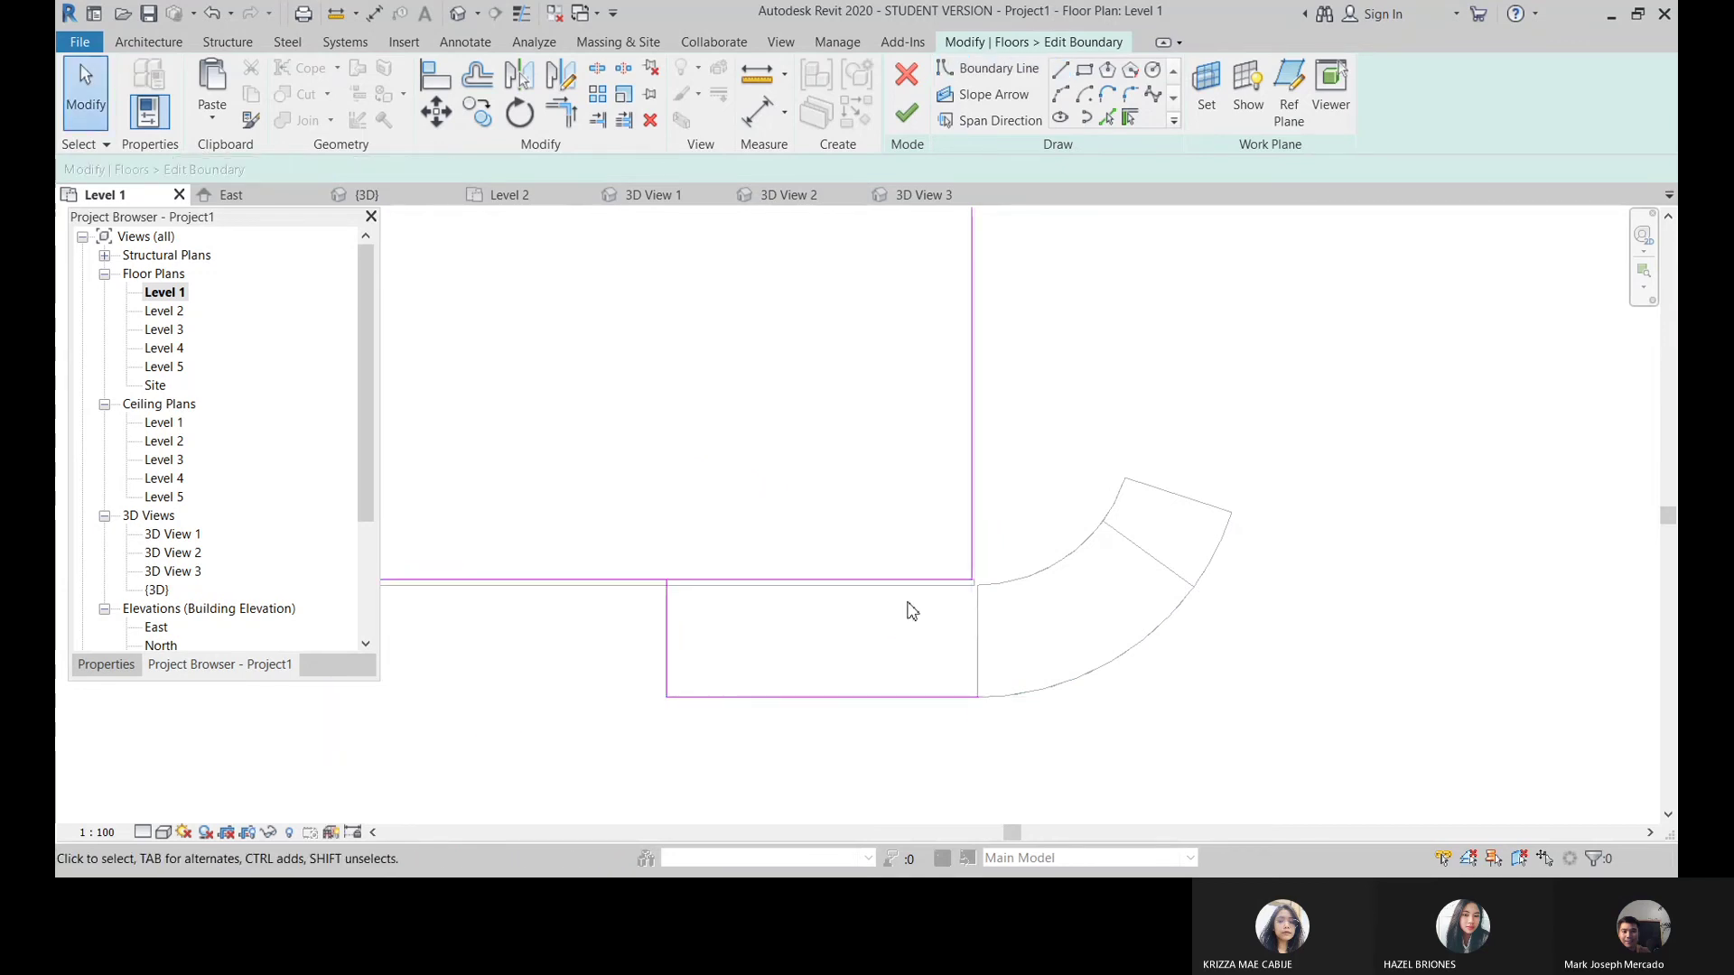
pyautogui.press('t')
pyautogui.press('r')
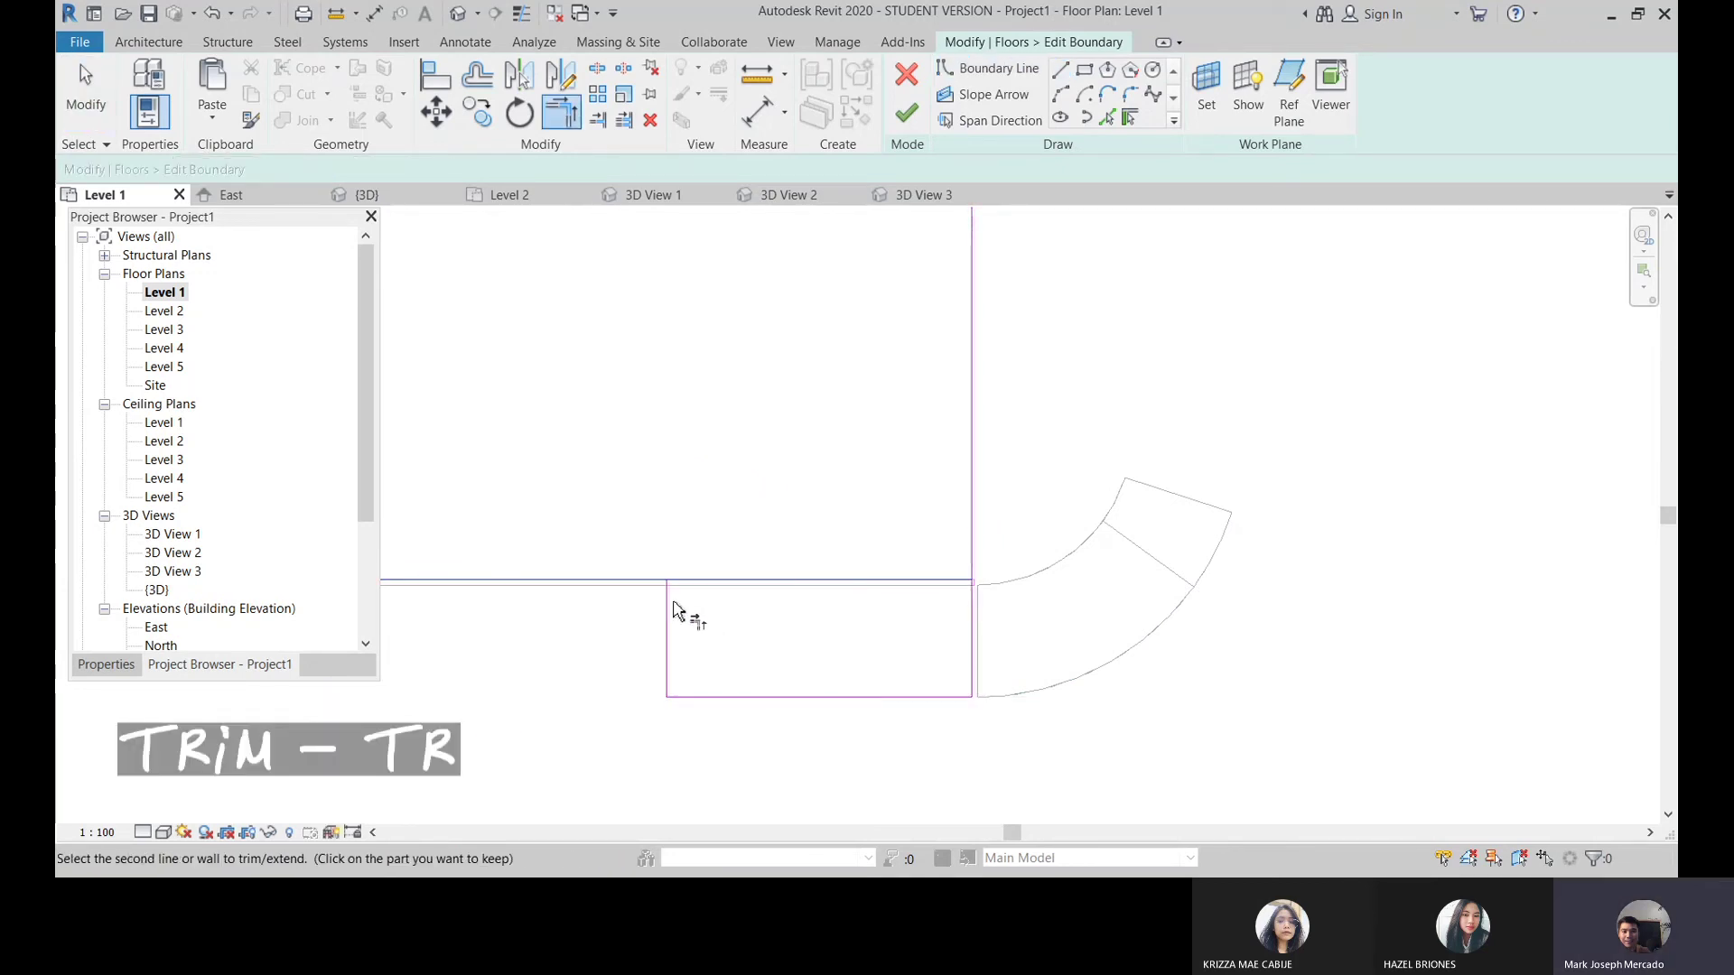
pyautogui.scroll(-2, 1106, 627)
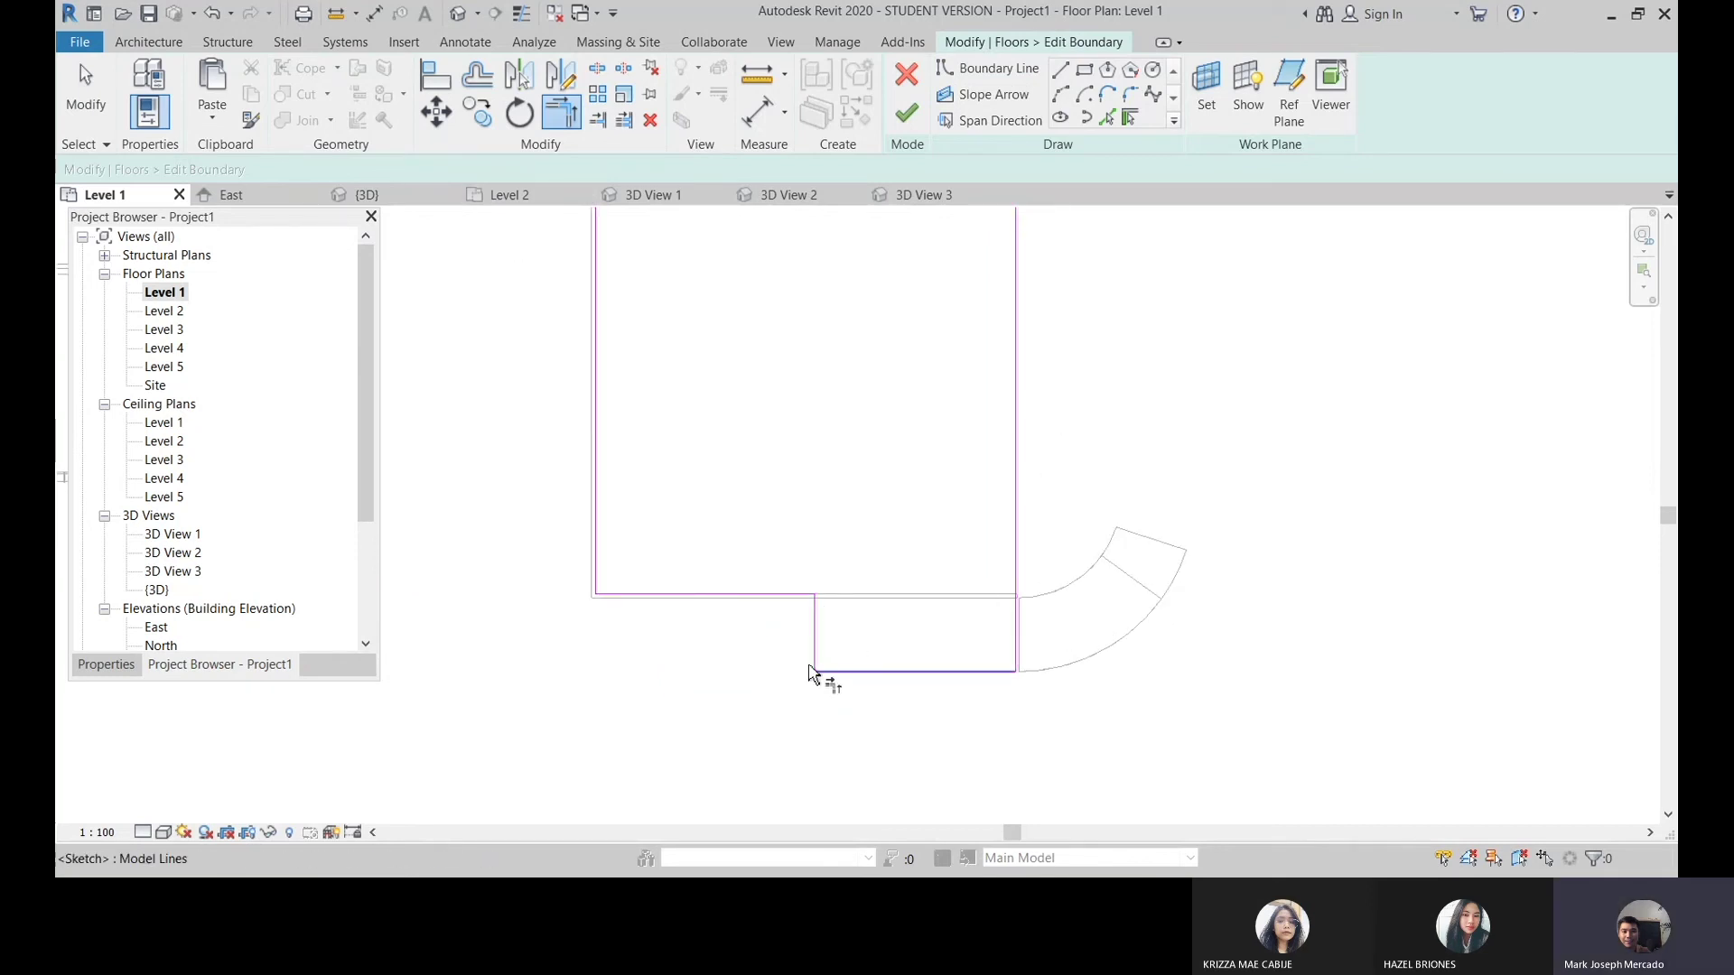
pyautogui.click(907, 114)
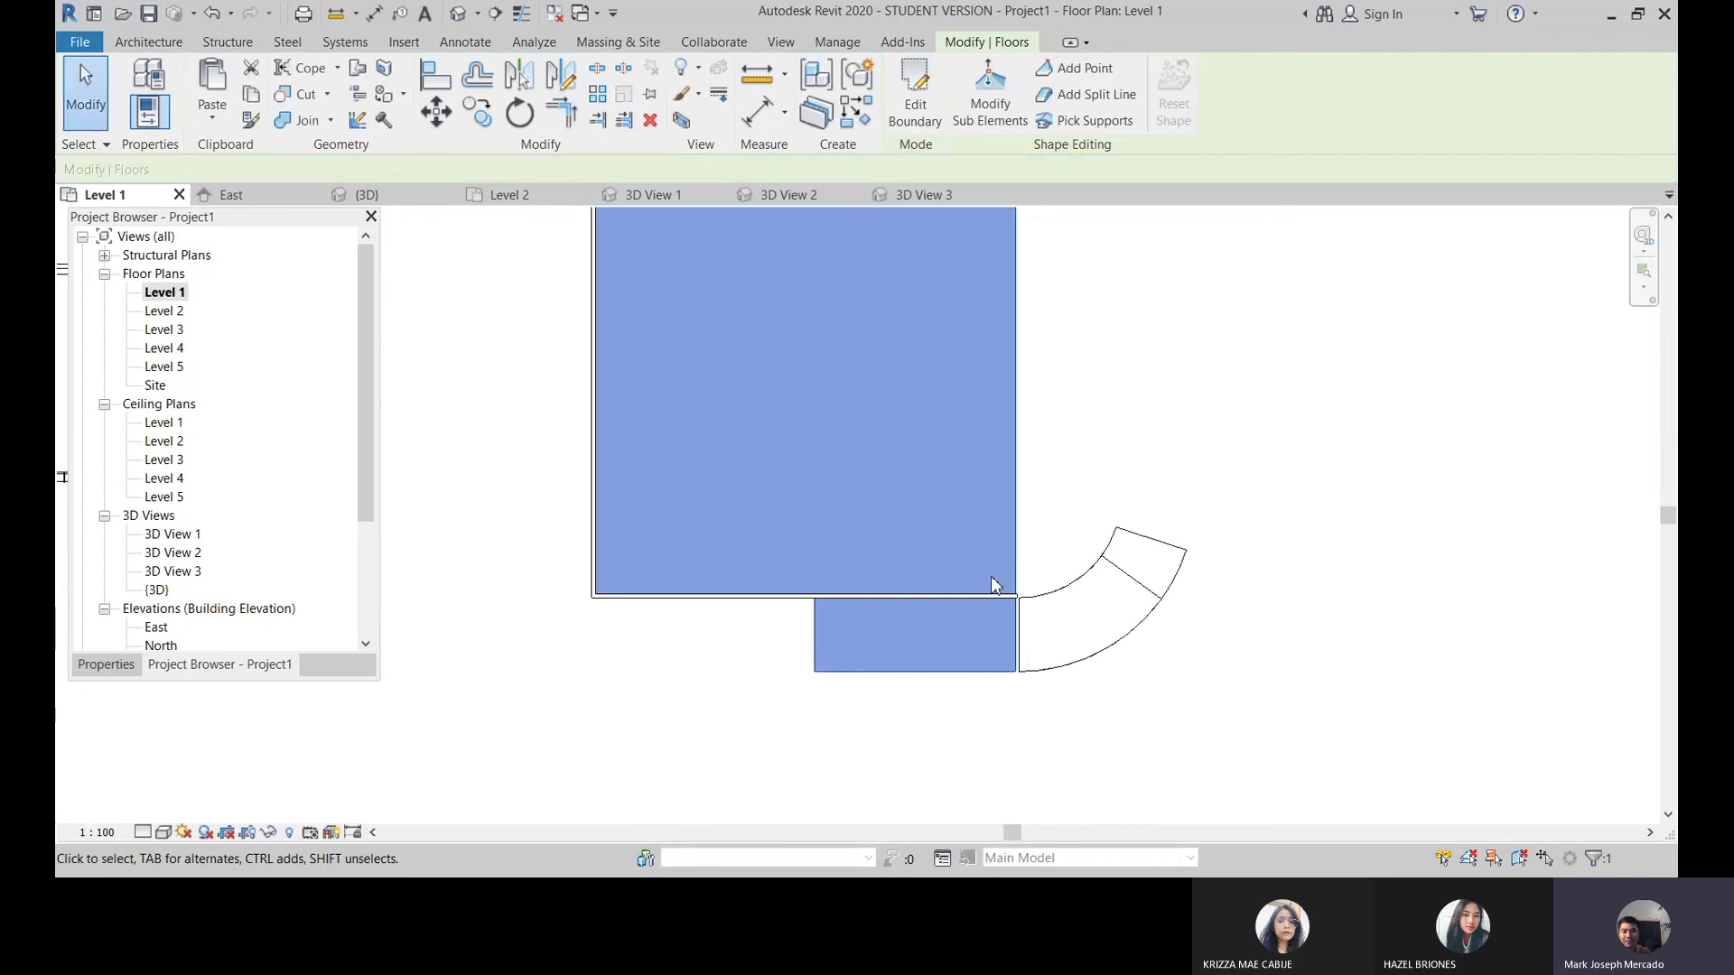
# Step: Back in the 3D view, orbit toward the curved ramp and select the ground-level arc slab
pyautogui.click(459, 12)
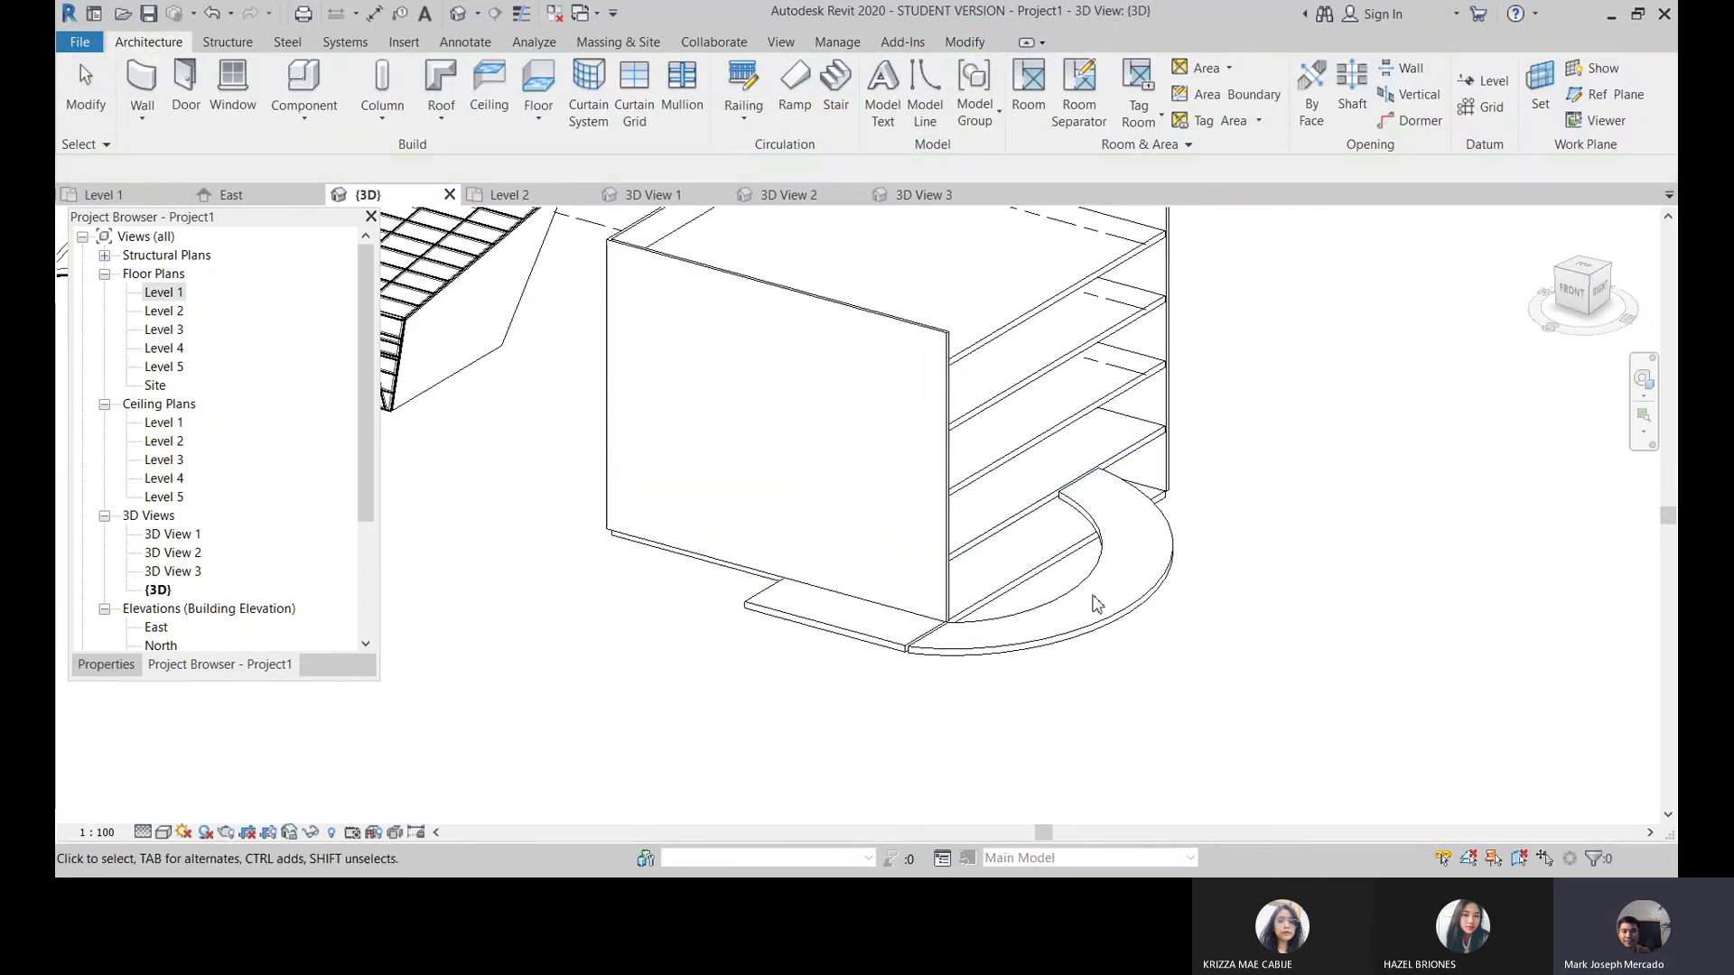
pyautogui.scroll(-1, 1029, 638)
pyautogui.scroll(2, 1007, 578)
pyautogui.scroll(1, 943, 576)
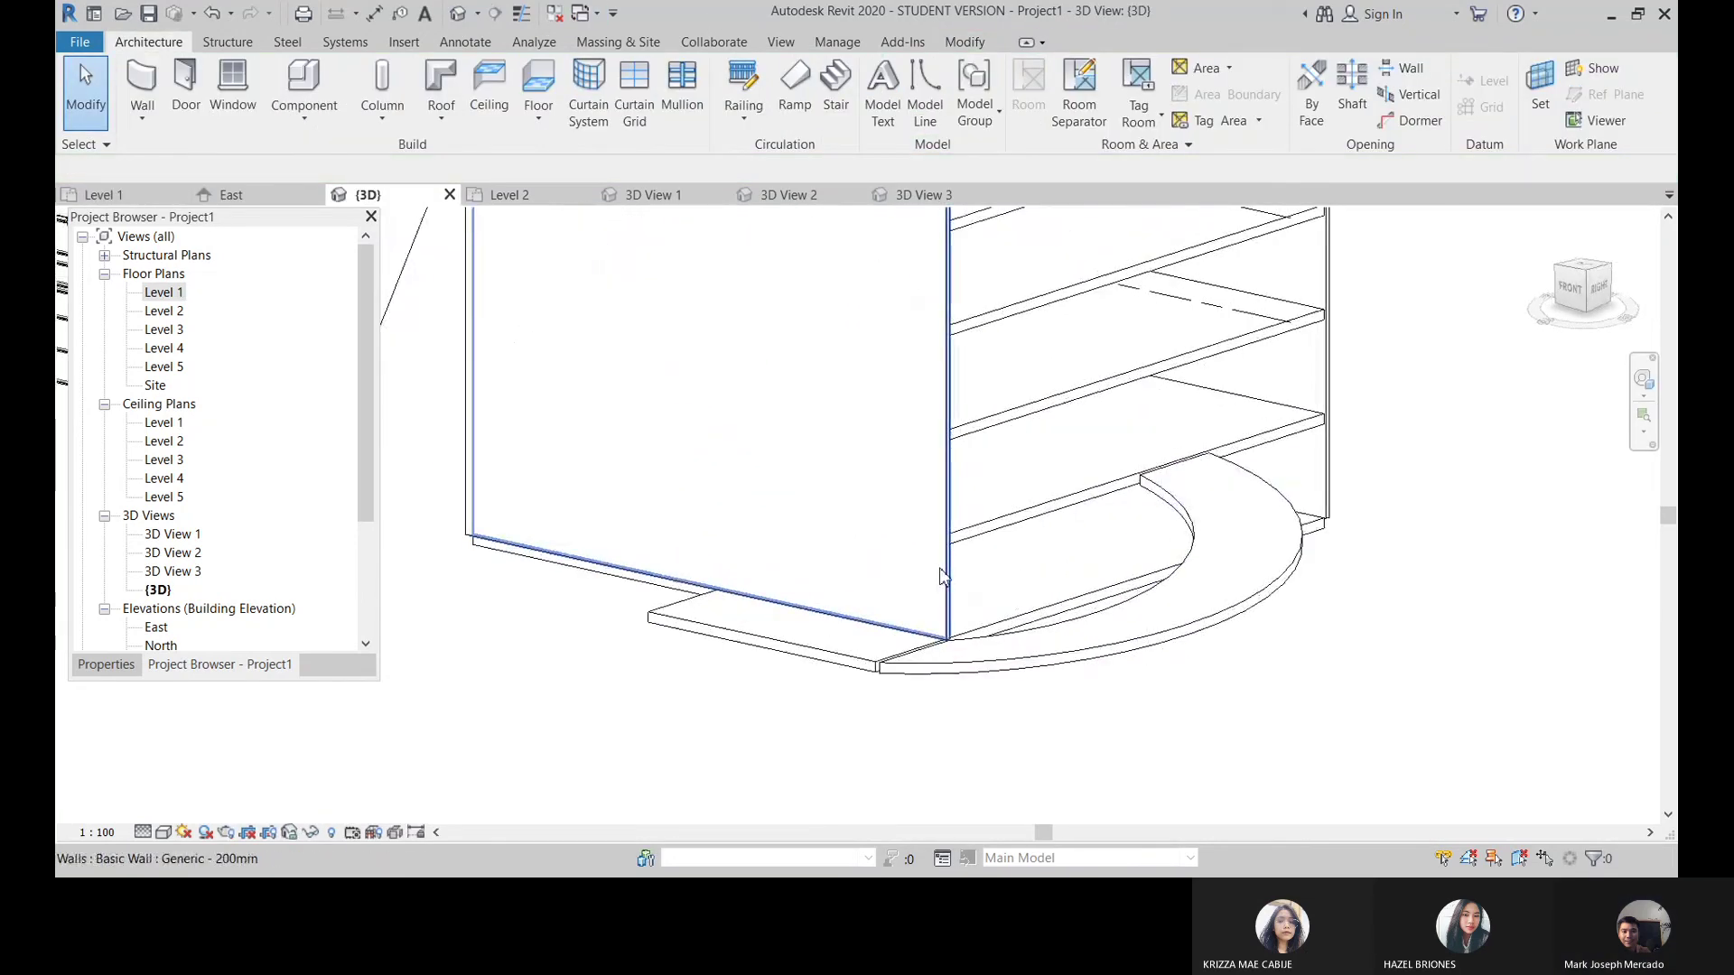
pyautogui.click(941, 575)
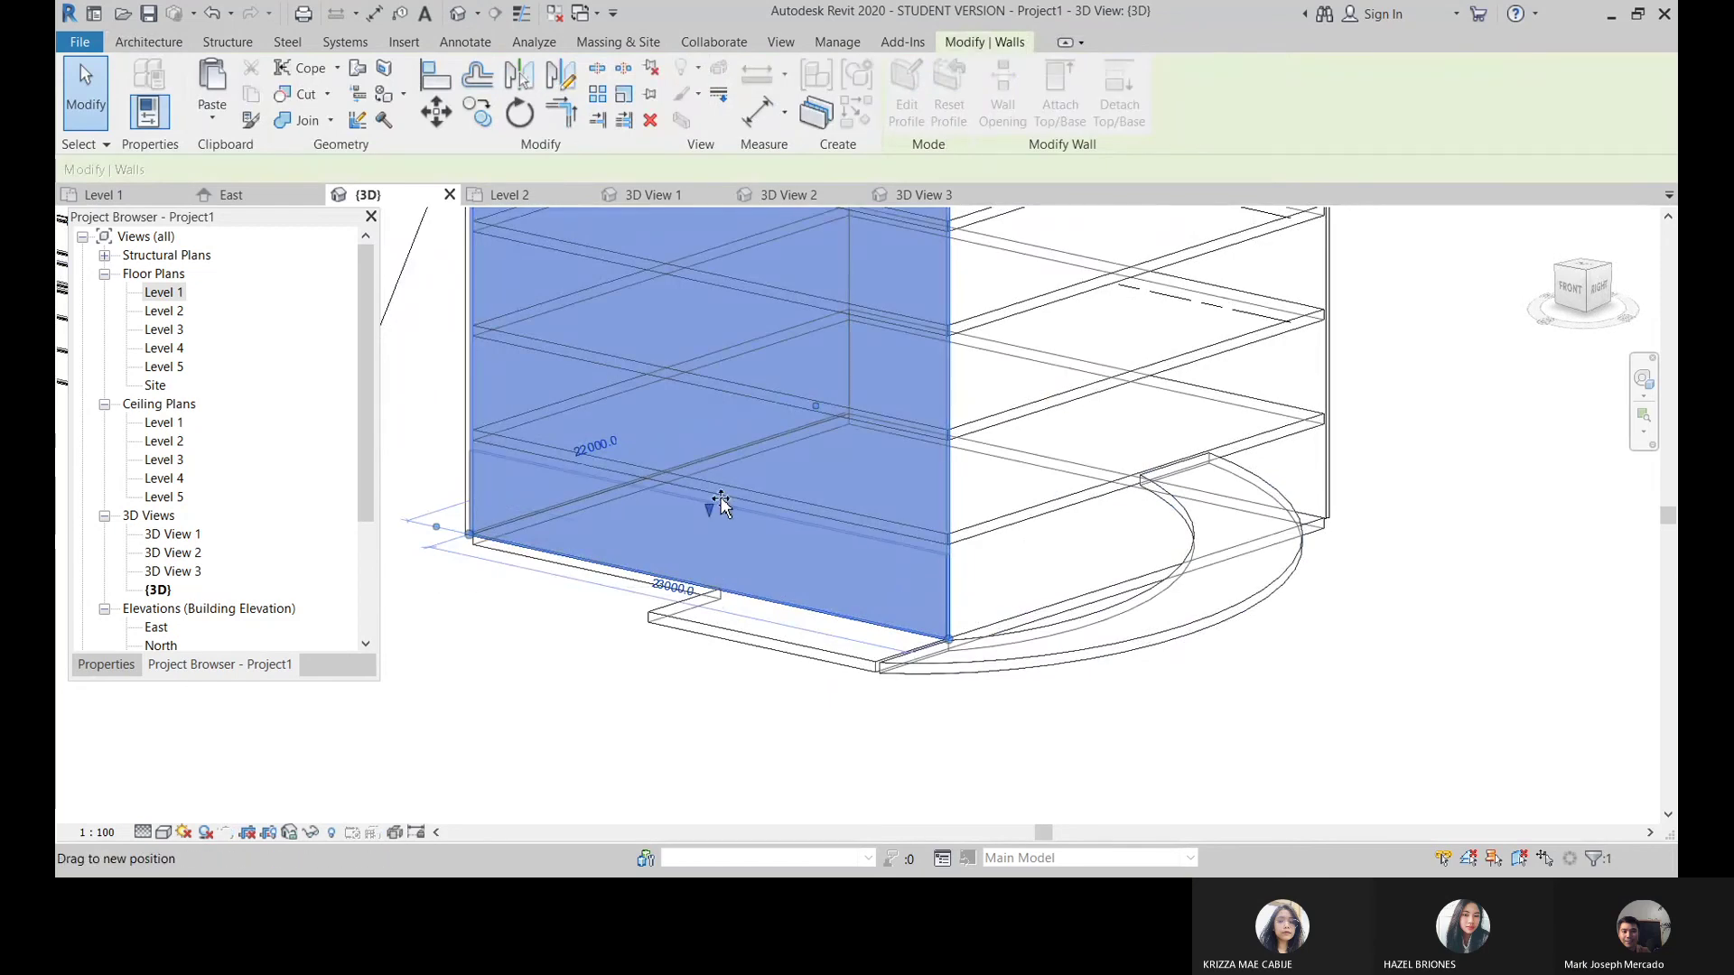
pyautogui.click(1433, 666)
pyautogui.moveTo(1433, 665)
pyautogui.keyDown('shift'); pyautogui.mouseDown(button='middle')
pyautogui.moveTo(1009, 608)
pyautogui.moveTo(1097, 438)
pyautogui.moveTo(1194, 453)
pyautogui.moveTo(1282, 508)
pyautogui.moveTo(1051, 482)
pyautogui.moveTo(813, 542)
pyautogui.moveTo(774, 619)
pyautogui.moveTo(813, 651)
pyautogui.mouseUp(button='middle'); pyautogui.keyUp('shift')
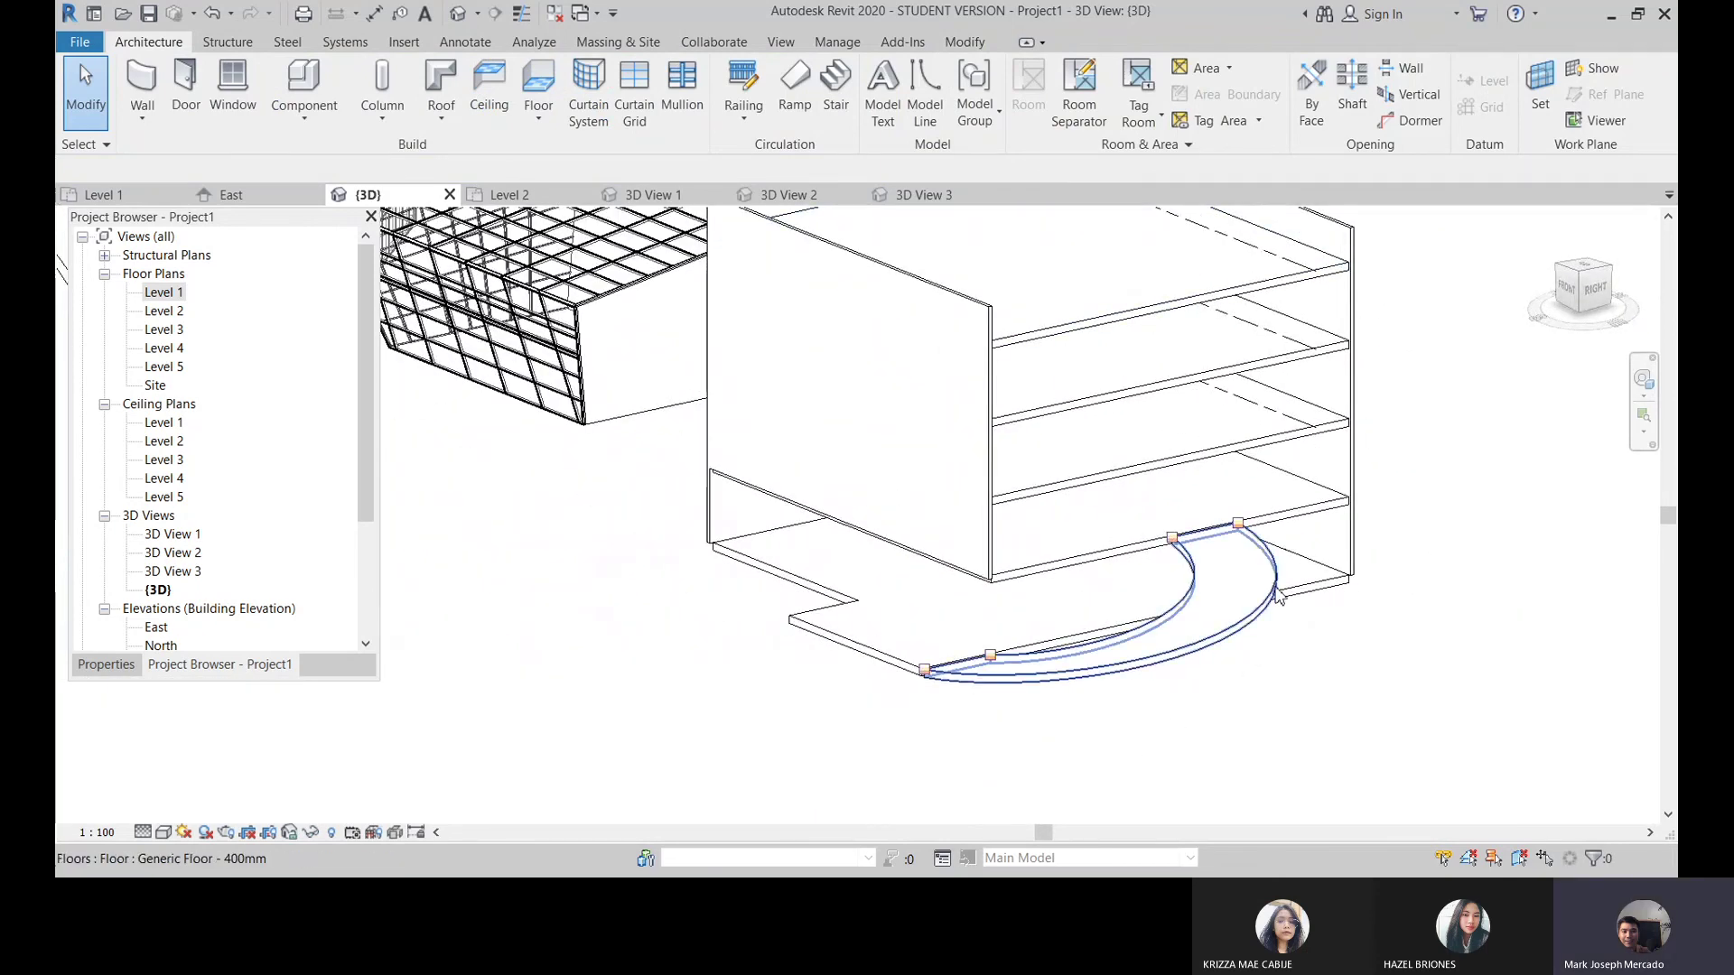
pyautogui.click(1236, 587)
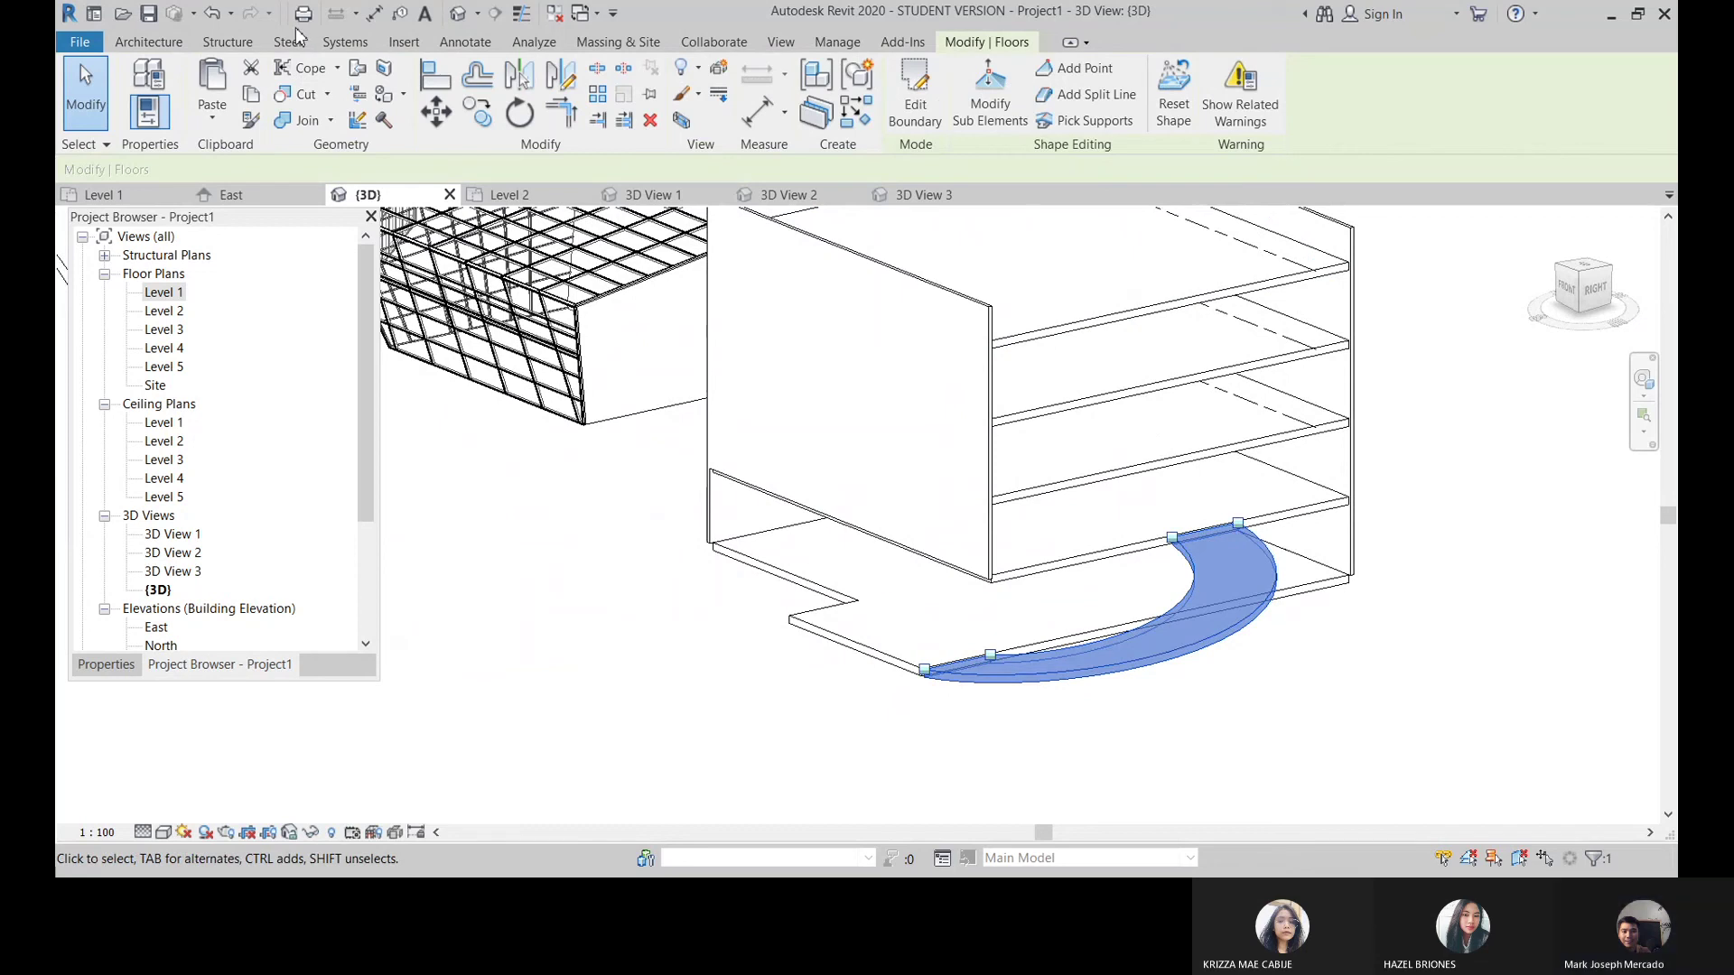
# Step: Paste the sloped arc slab aligned to Levels 2–5, then delete the topmost copy
pyautogui.click(251, 96)
pyautogui.click(207, 120)
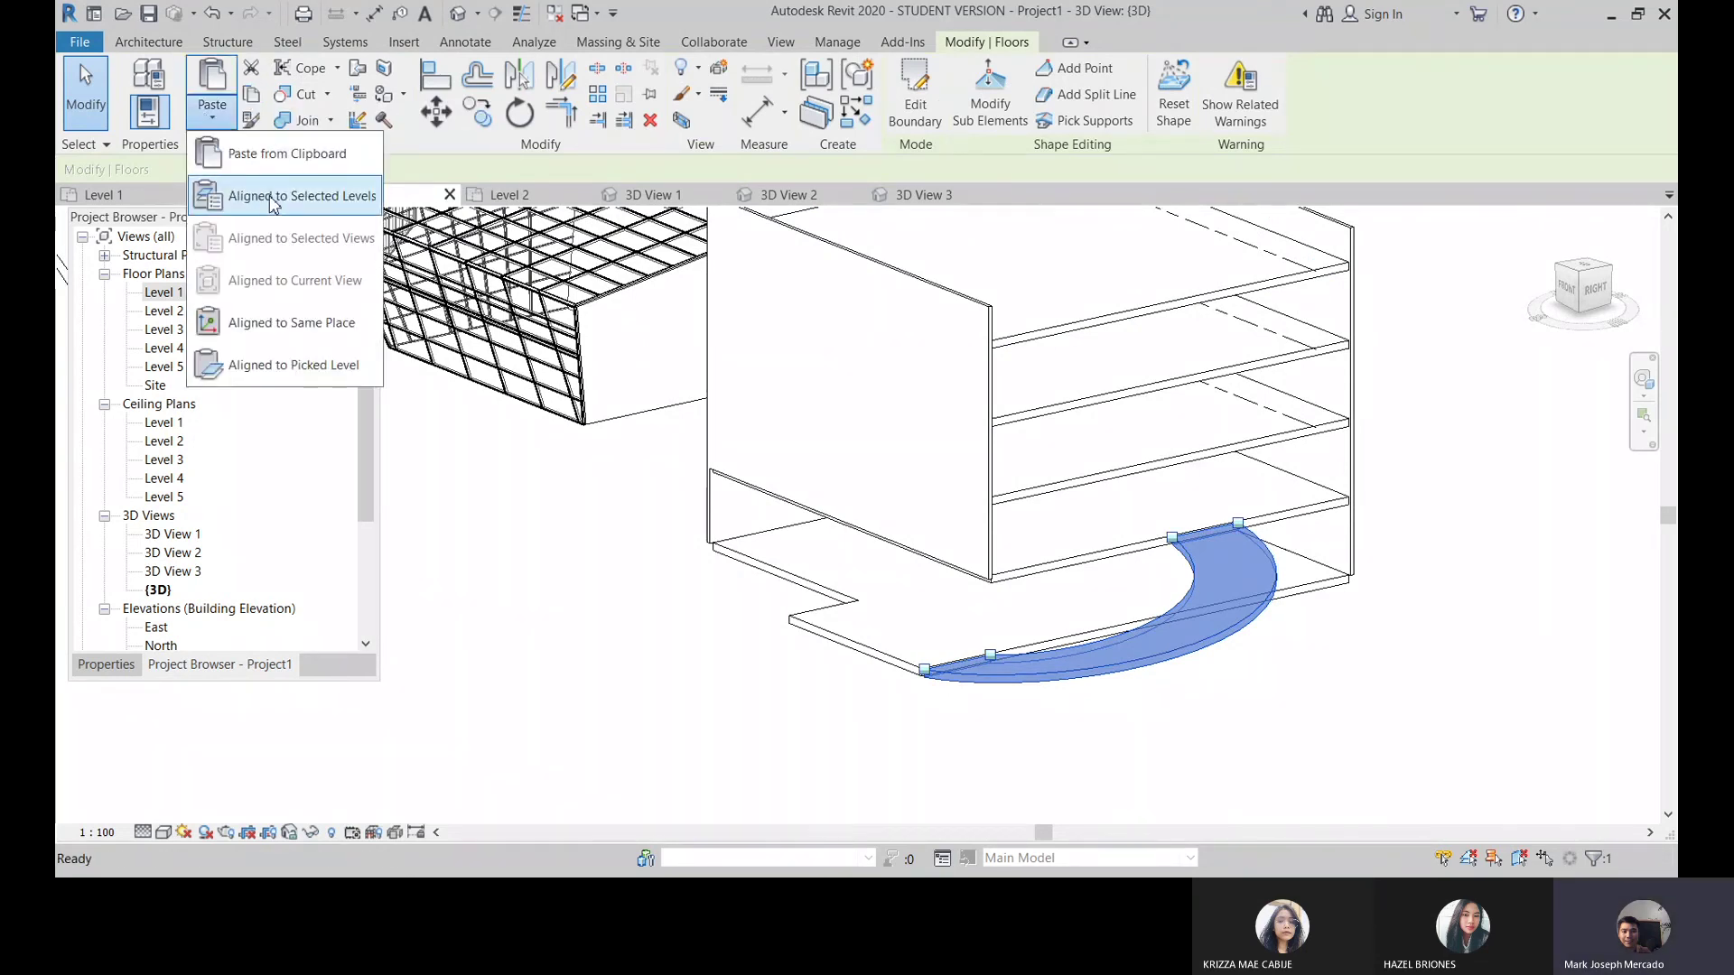
pyautogui.click(273, 196)
pyautogui.moveTo(1056, 119); pyautogui.dragTo(1093, 205)
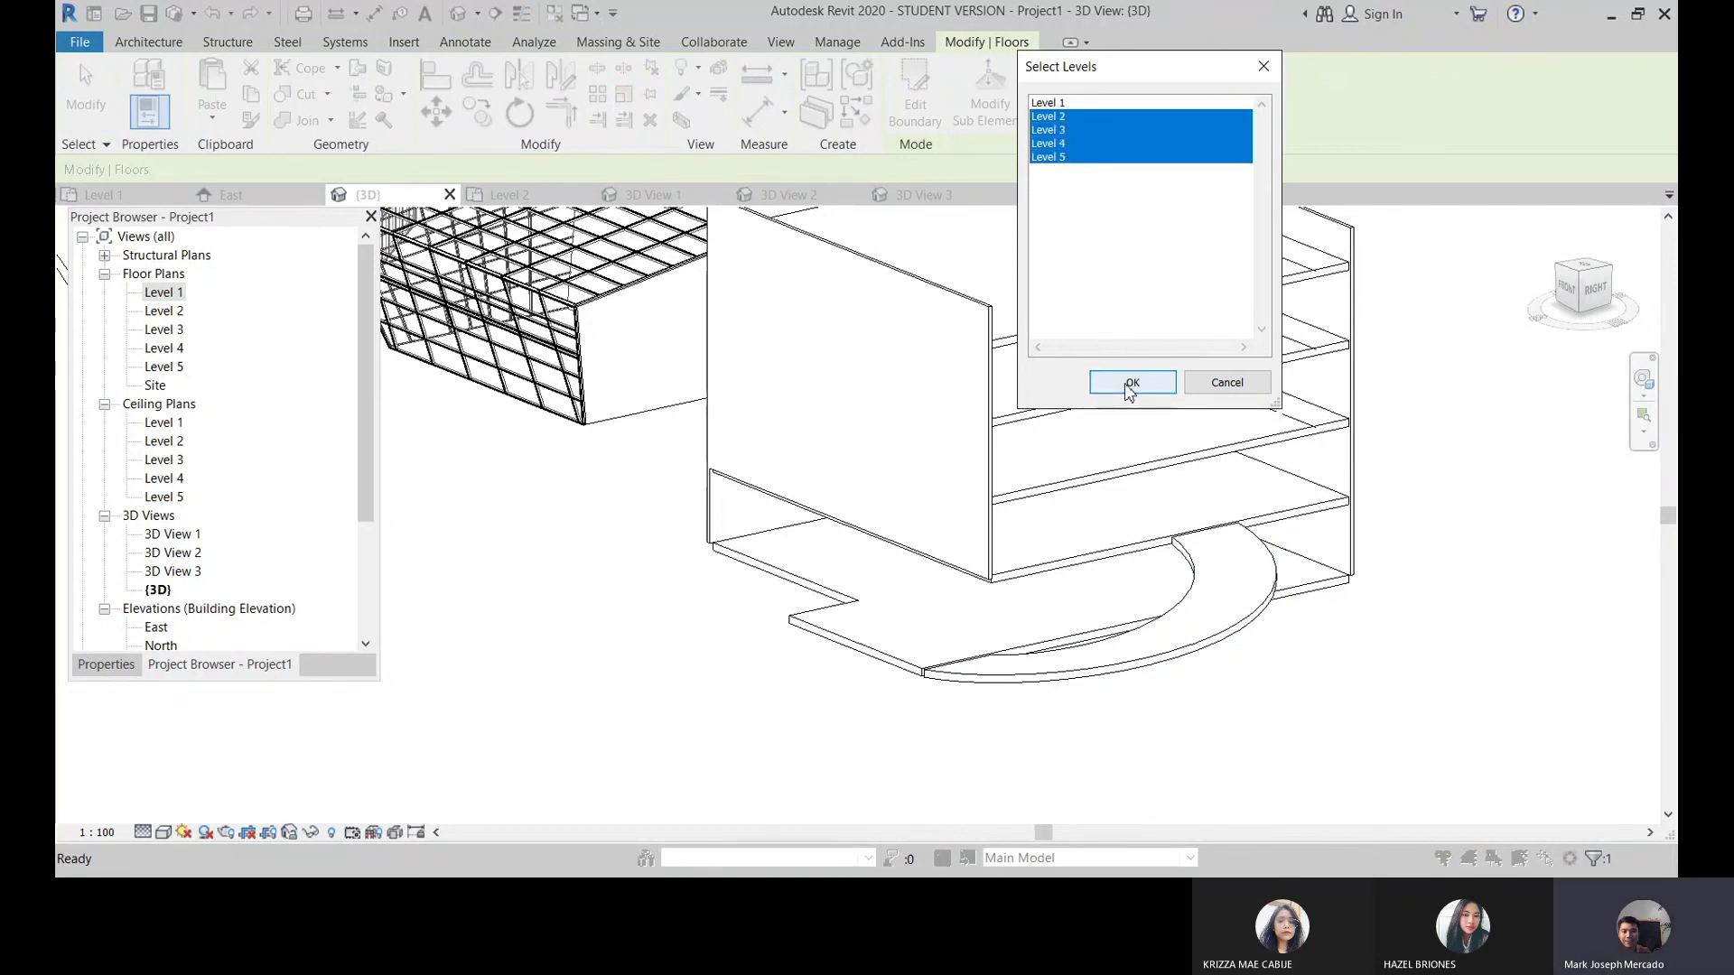
pyautogui.click(1128, 387)
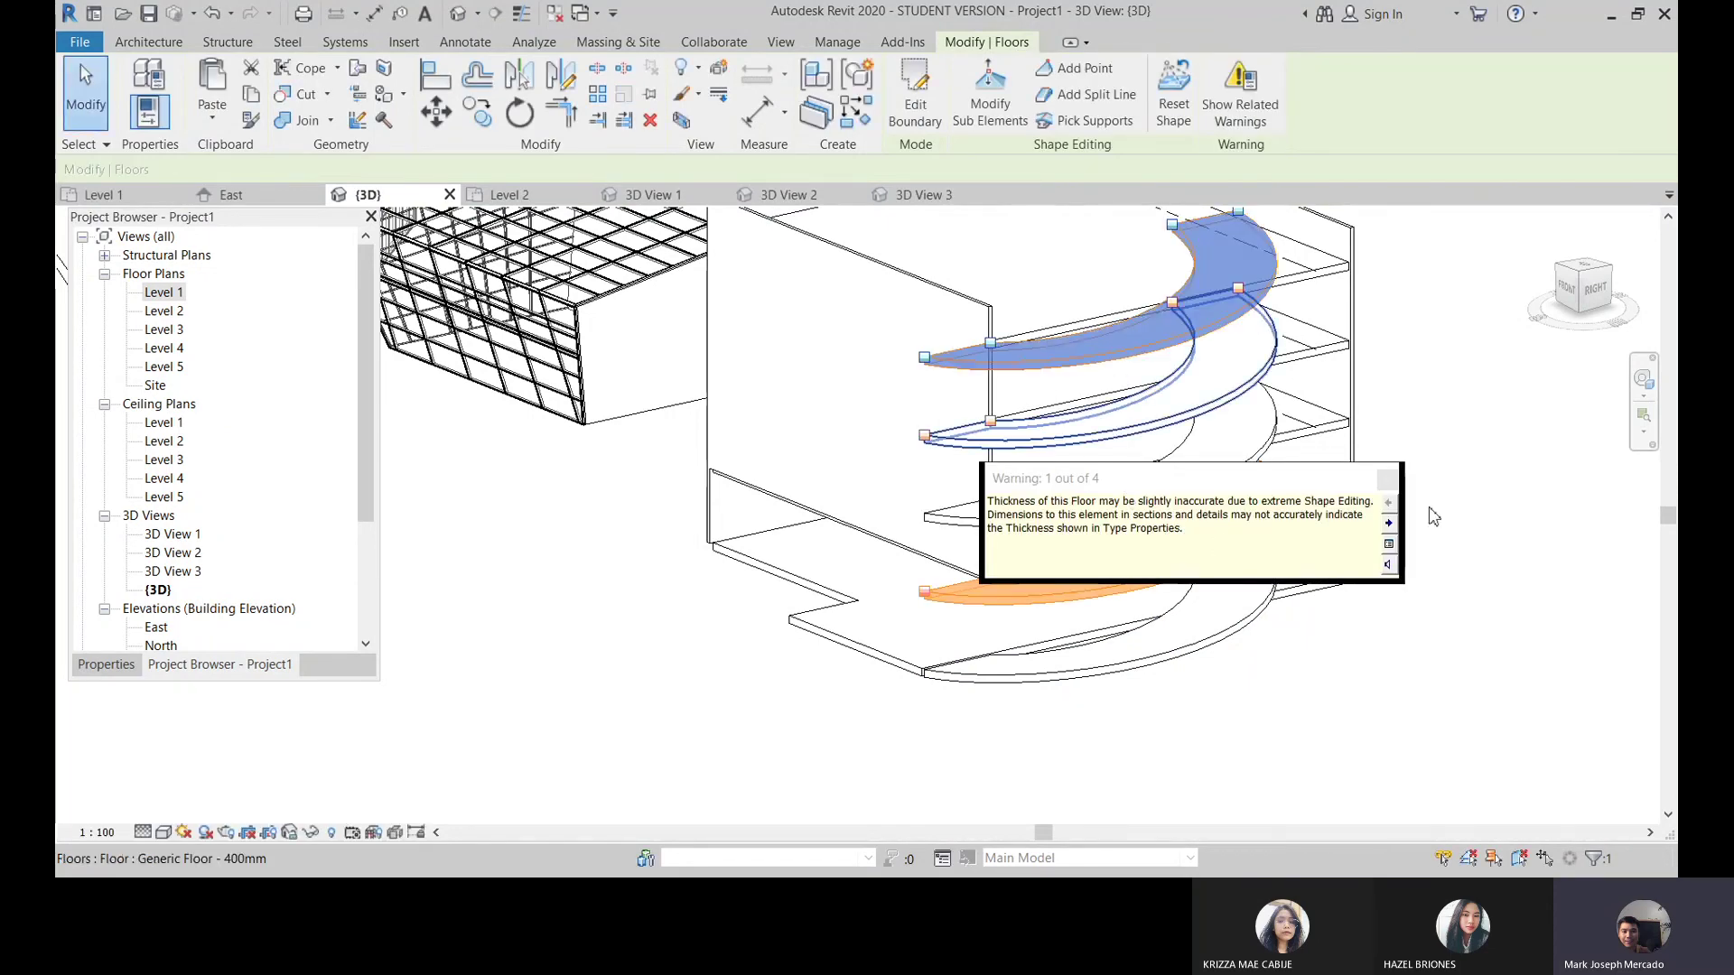
pyautogui.click(1389, 479)
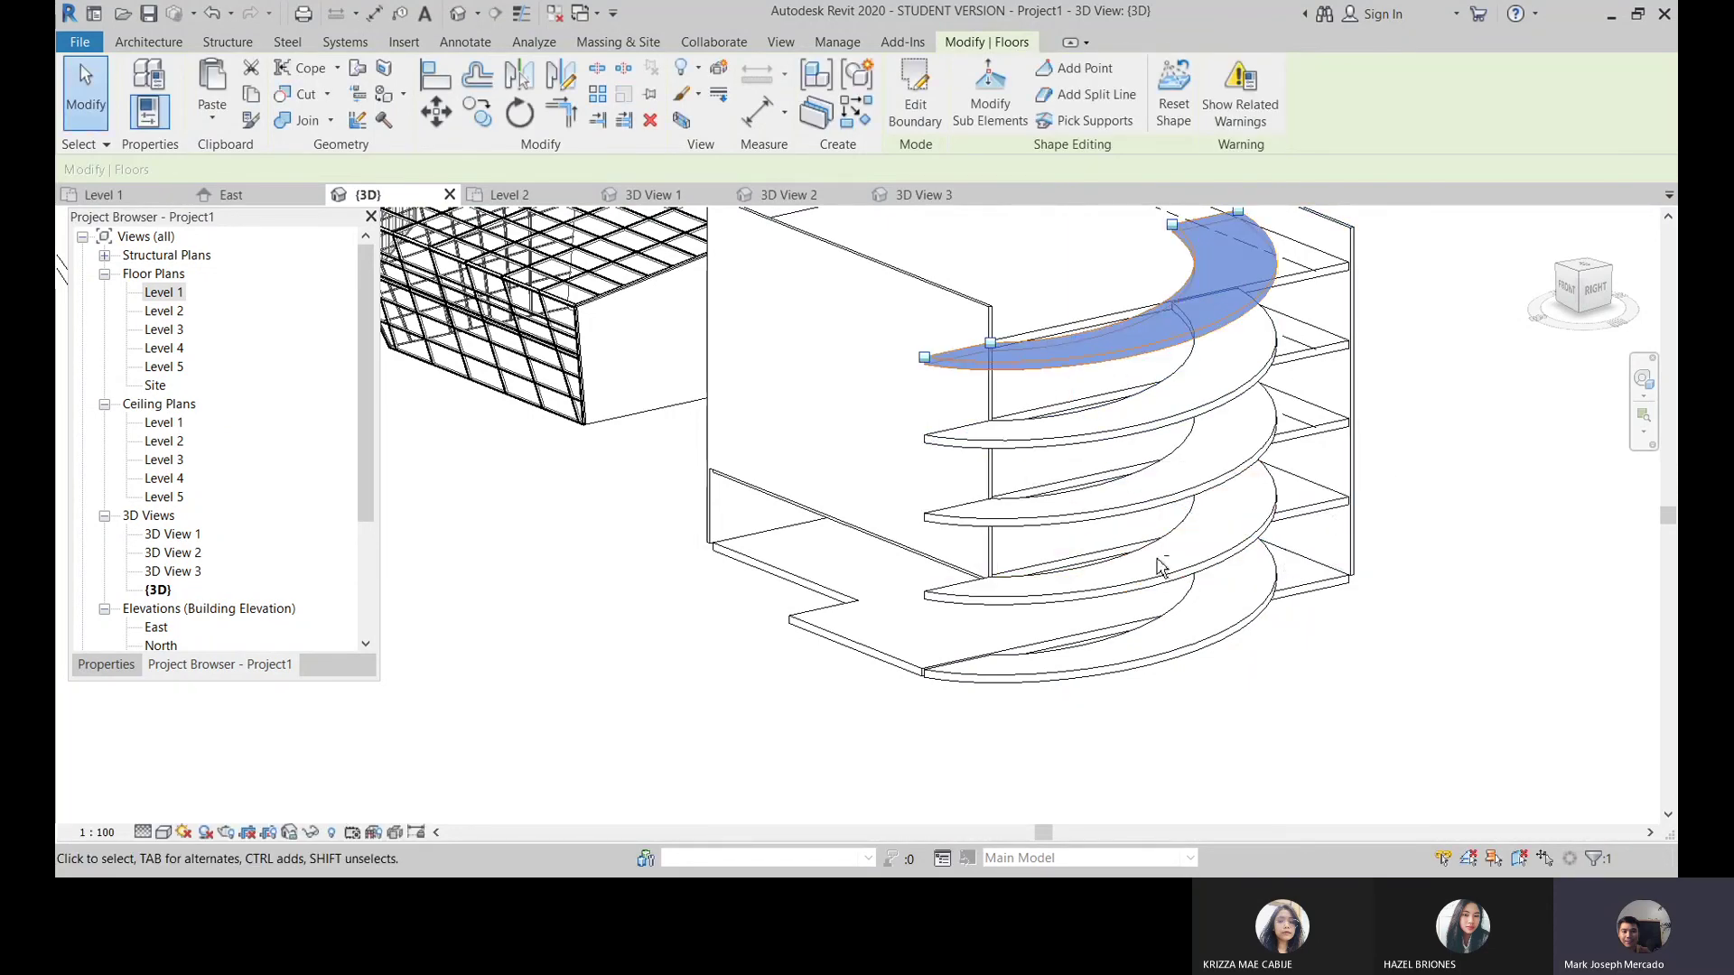
pyautogui.moveTo(1161, 569)
pyautogui.keyDown('shift'); pyautogui.mouseDown(button='middle')
pyautogui.moveTo(1309, 515)
pyautogui.moveTo(1238, 494)
pyautogui.moveTo(1191, 318)
pyautogui.mouseUp(button='middle'); pyautogui.keyUp('shift')
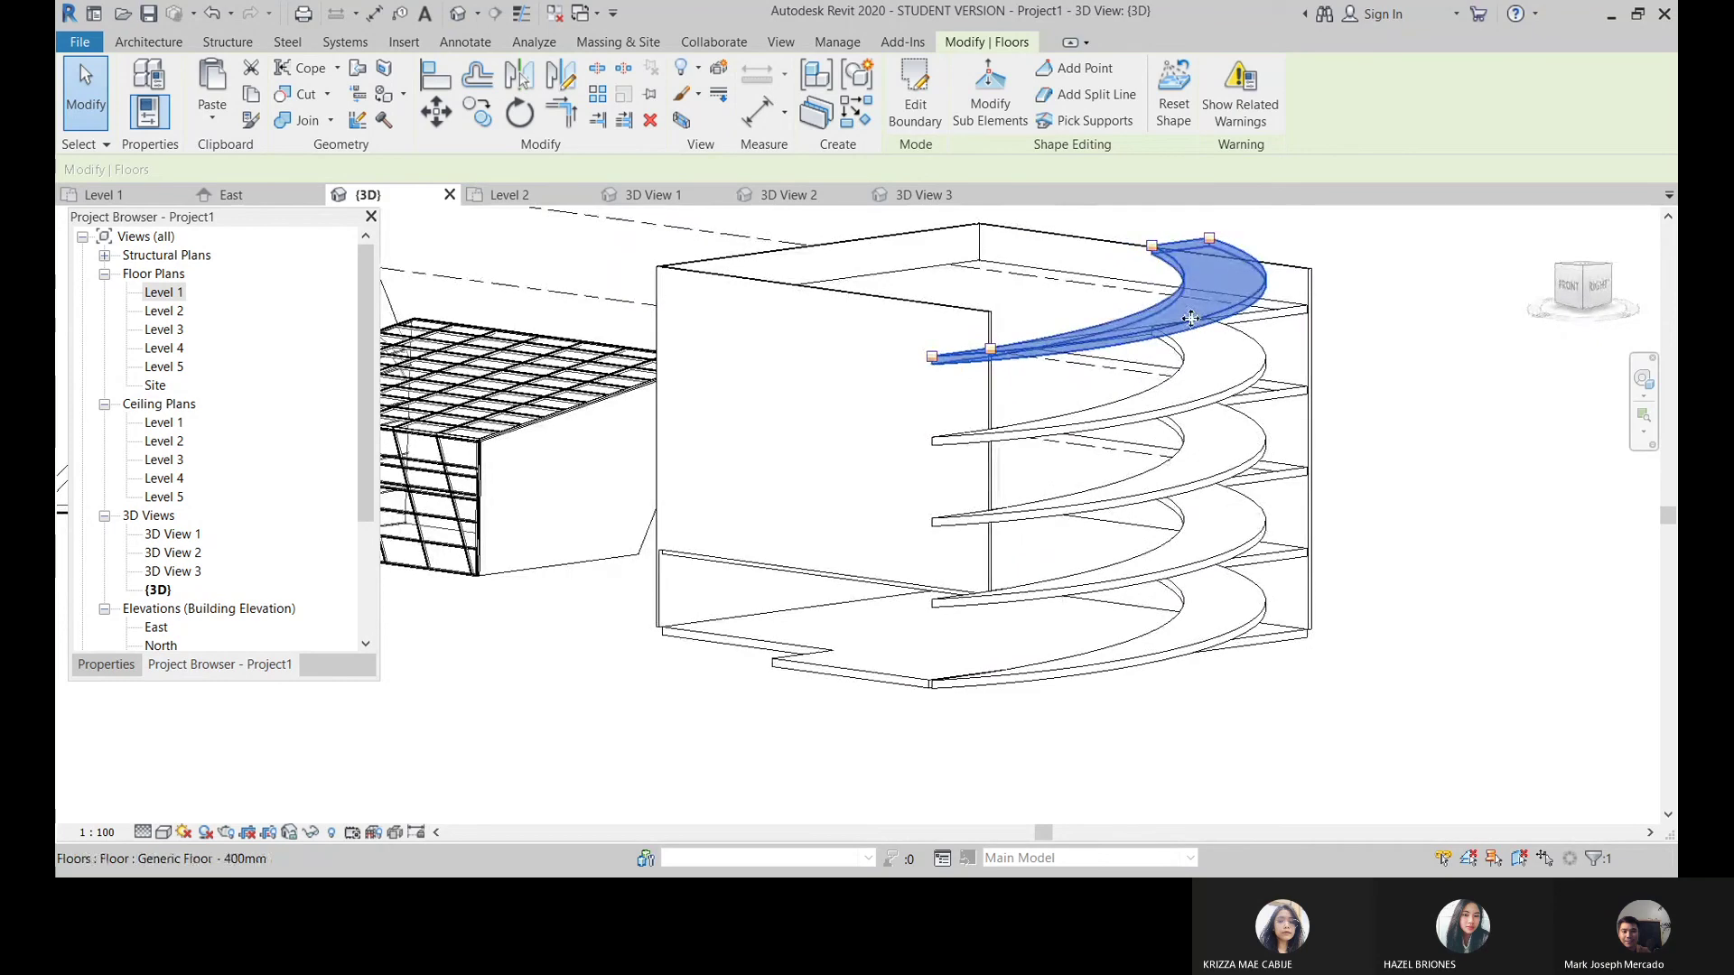
pyautogui.press('Delete')
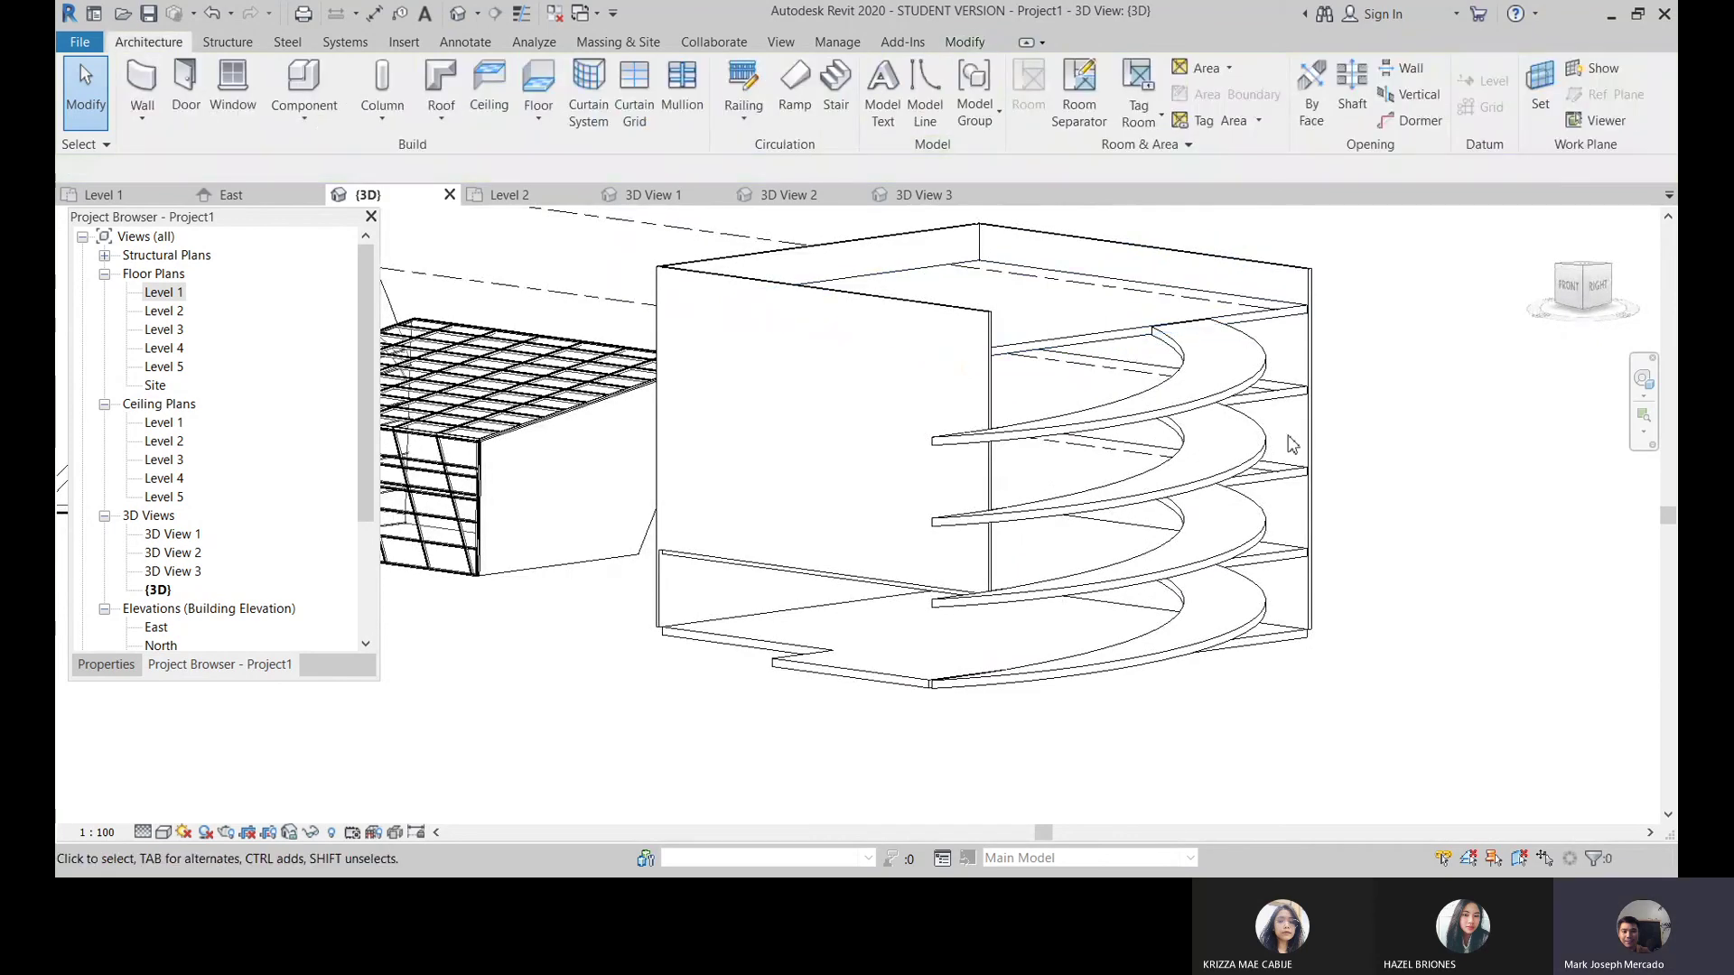
# Step: Delete the three old upper-level floor slabs
pyautogui.moveTo(1291, 443)
pyautogui.keyDown('shift'); pyautogui.mouseDown(button='middle')
pyautogui.moveTo(1126, 468)
pyautogui.moveTo(1313, 418)
pyautogui.moveTo(1142, 496)
pyautogui.moveTo(1096, 603)
pyautogui.moveTo(1123, 603)
pyautogui.moveTo(1038, 569)
pyautogui.mouseUp(button='middle'); pyautogui.keyUp('shift')
pyautogui.click(1033, 567)
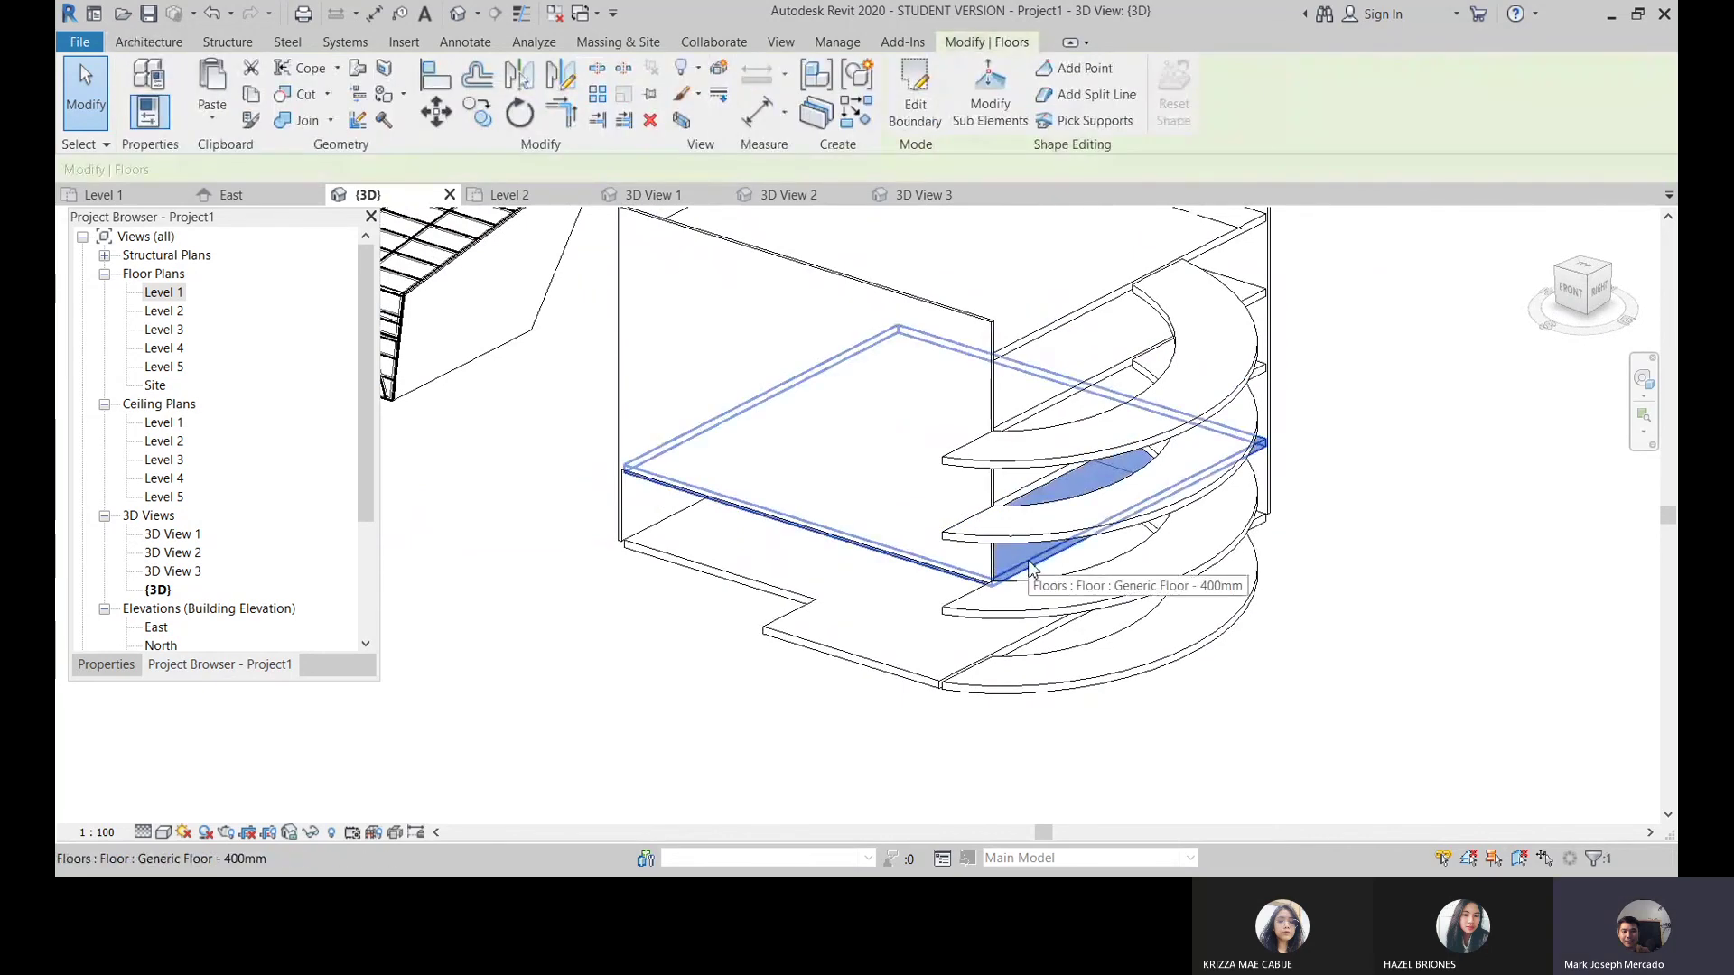
pyautogui.press('Delete')
pyautogui.click(1084, 420)
pyautogui.press('Delete')
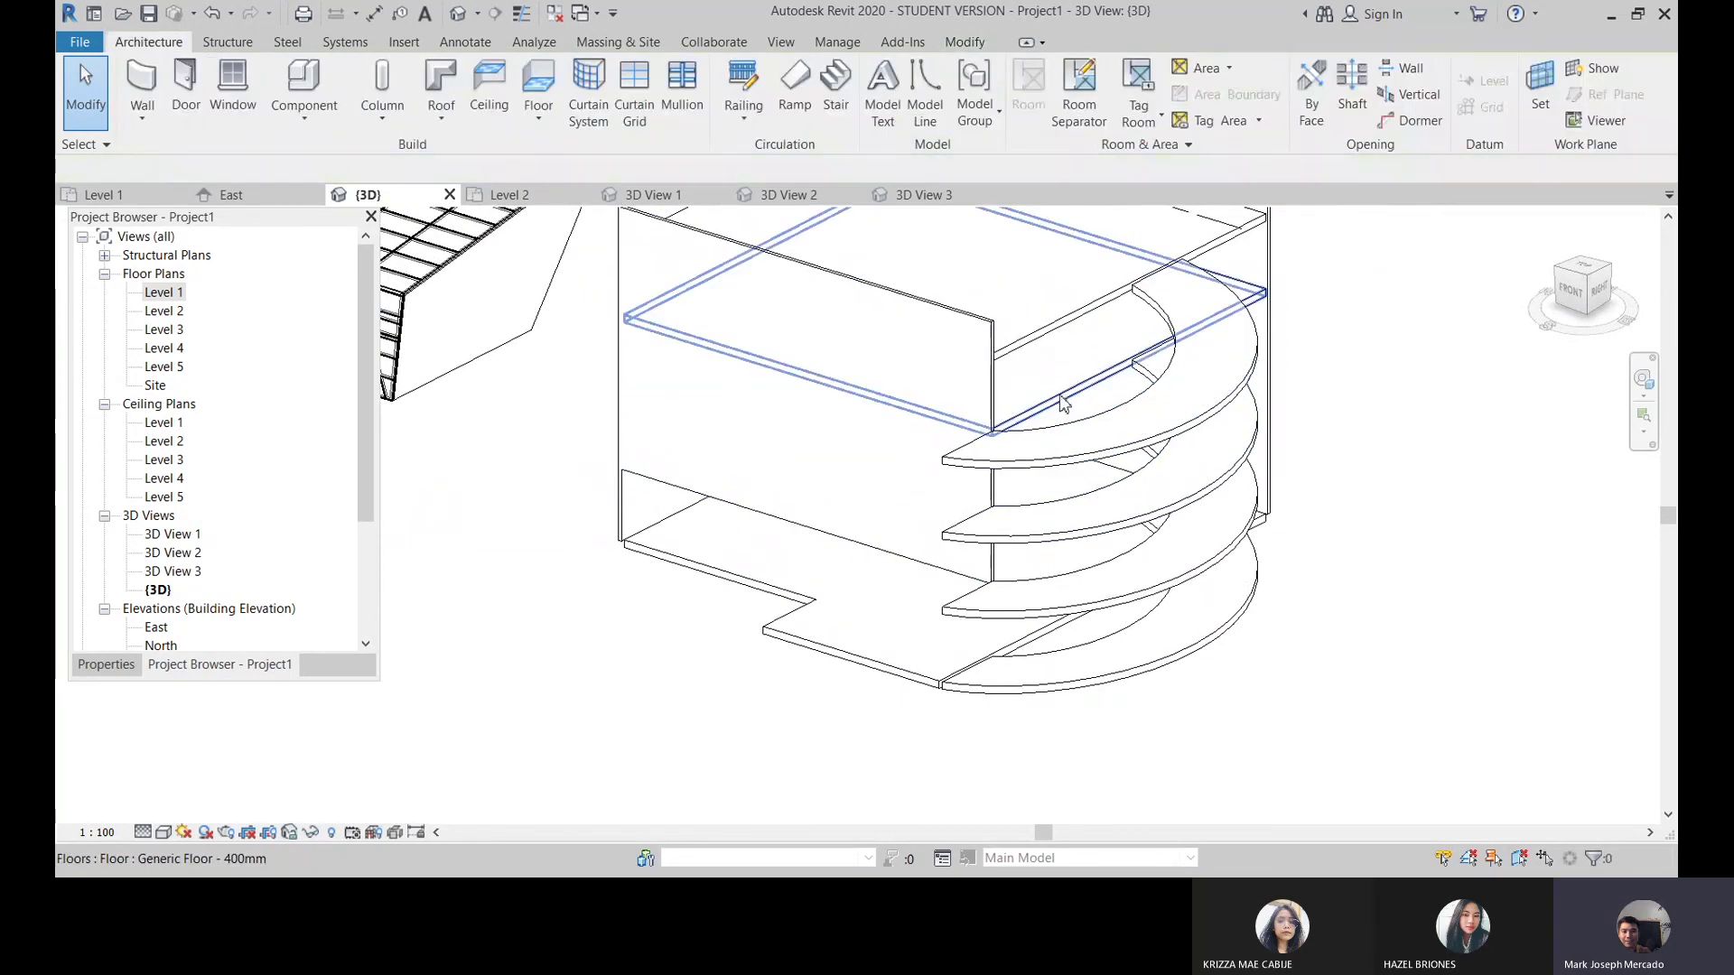
pyautogui.click(1064, 404)
pyautogui.press('Delete')
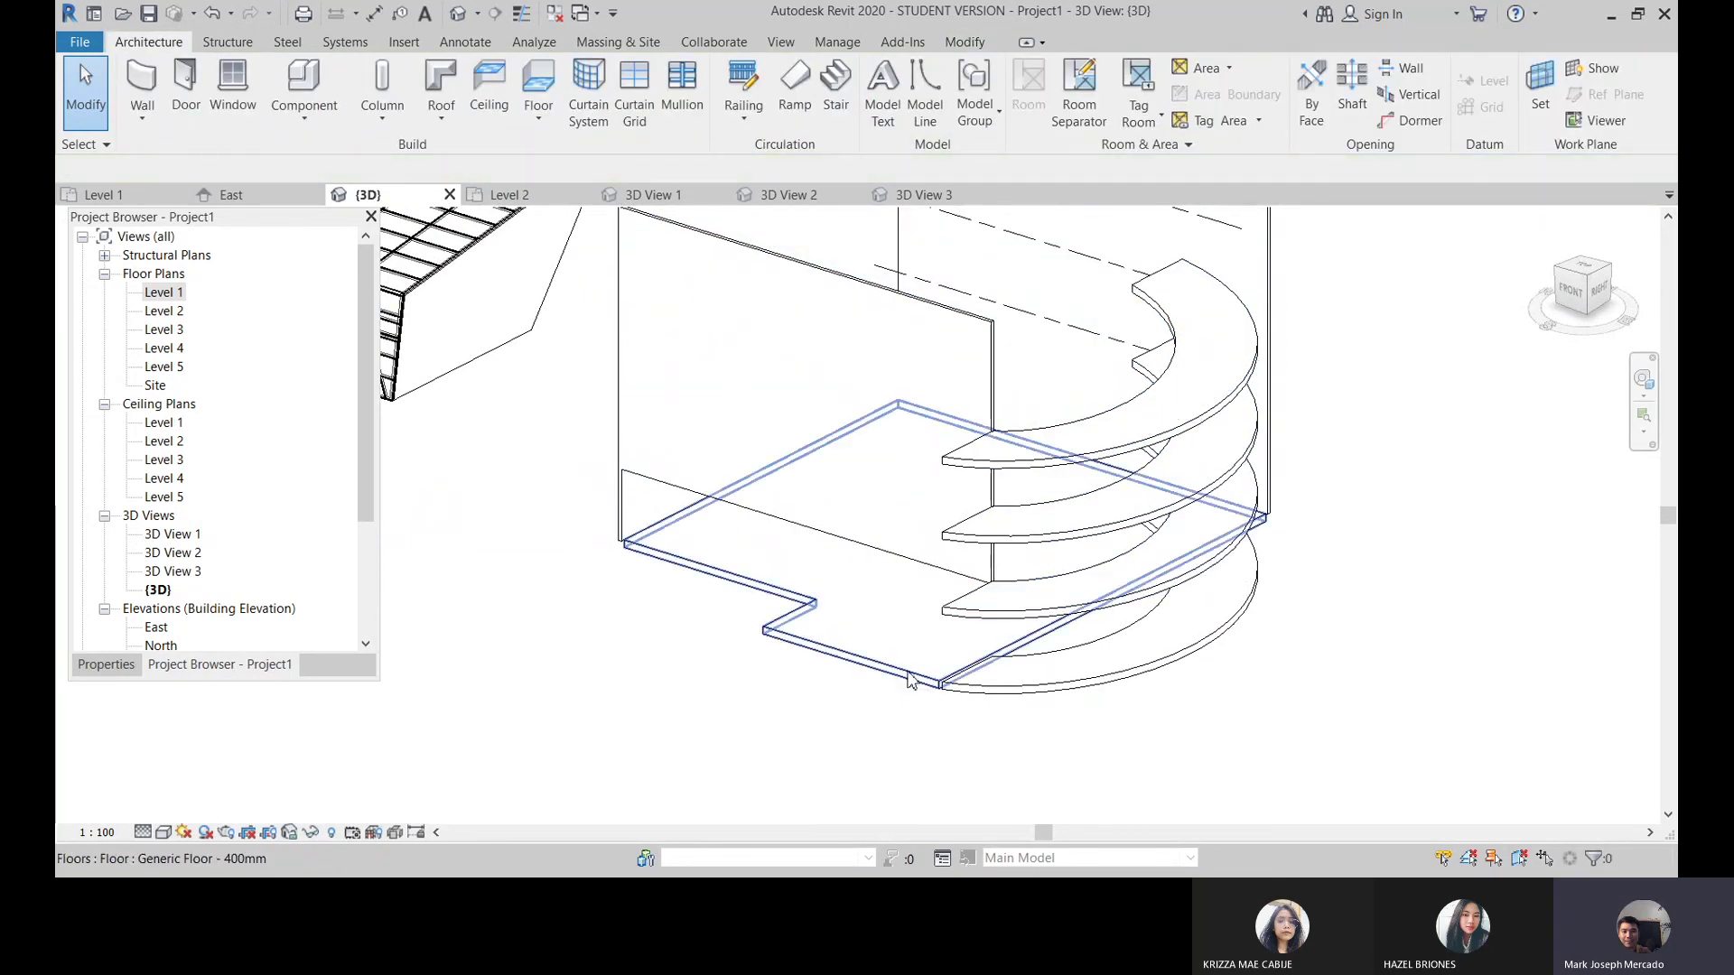
# Step: Paste the notched ground floor slab aligned to Levels 2, 3, 4 and 5
pyautogui.click(908, 675)
pyautogui.press('Delete')
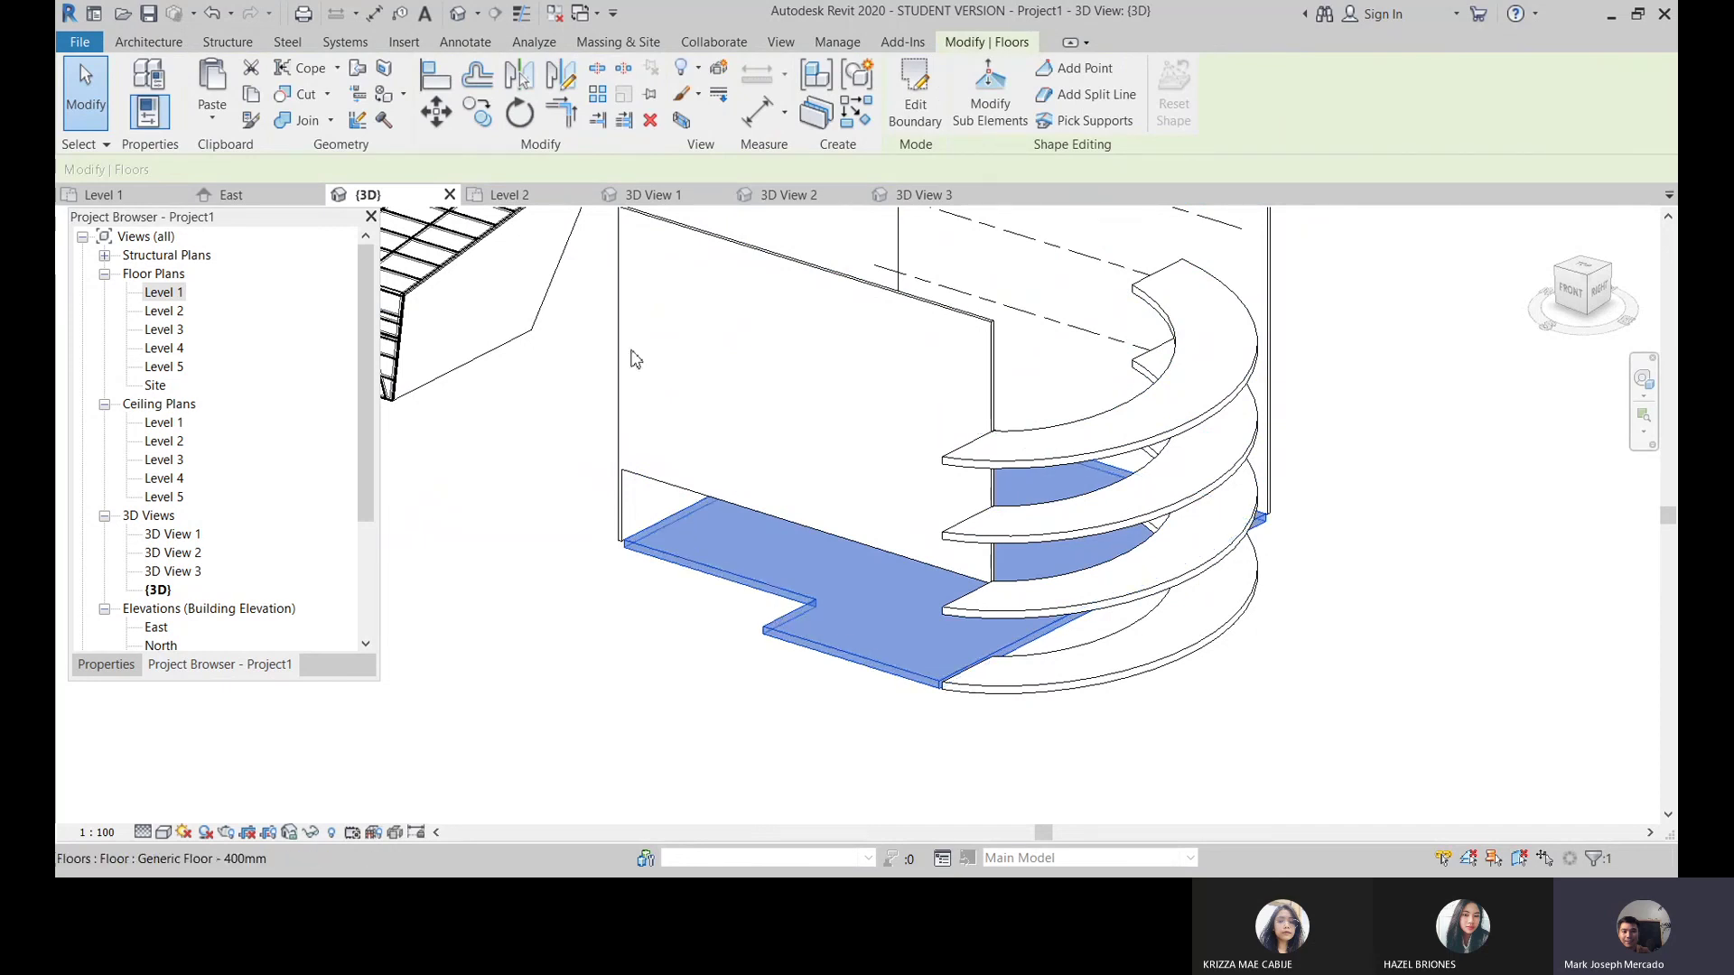
pyautogui.click(213, 129)
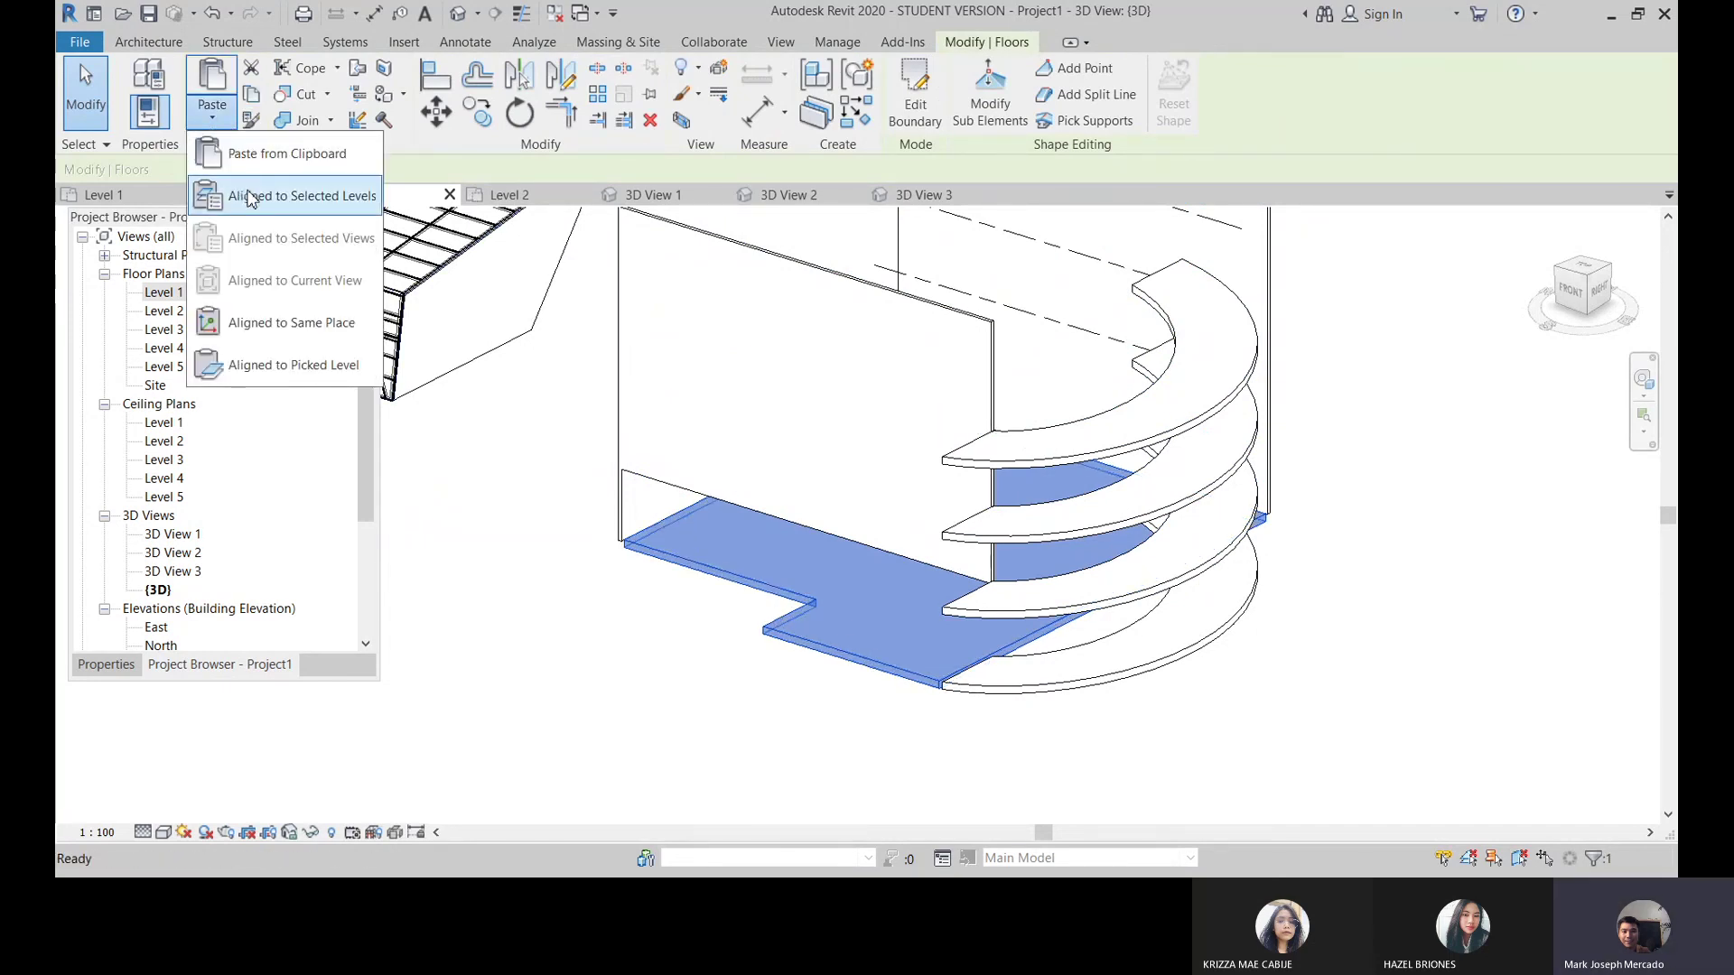
pyautogui.click(271, 190)
pyautogui.click(1061, 118)
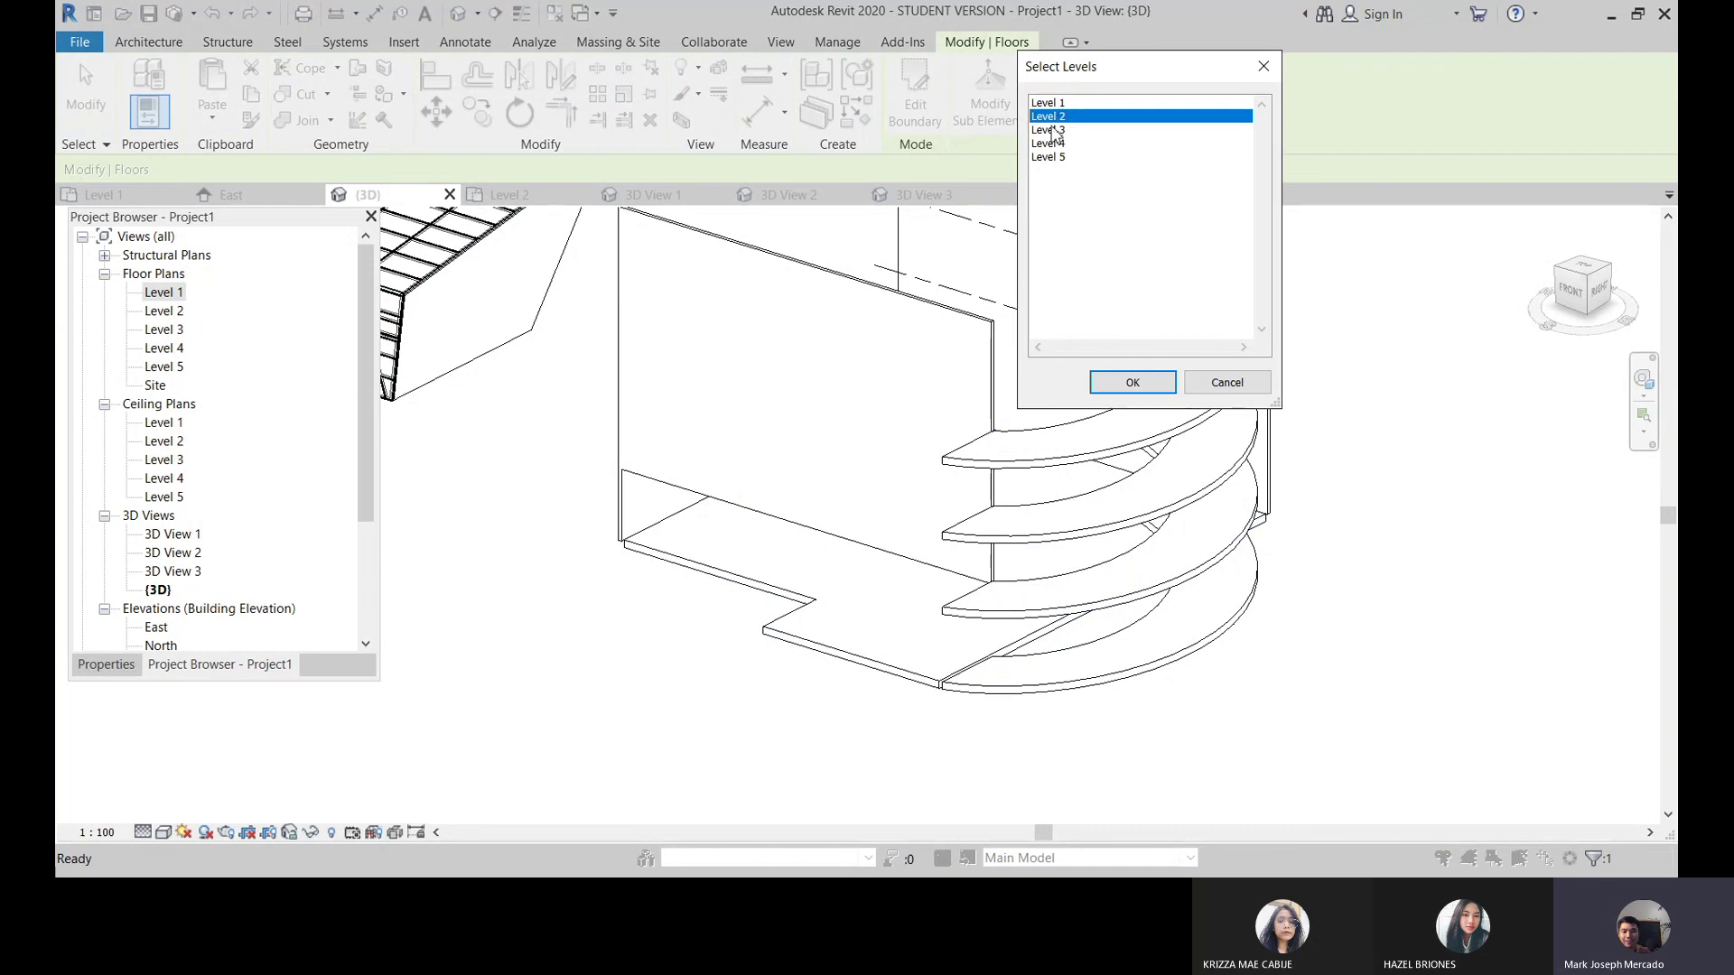
pyautogui.keyDown('ctrl'); pyautogui.click(1052, 131); pyautogui.keyUp('ctrl')
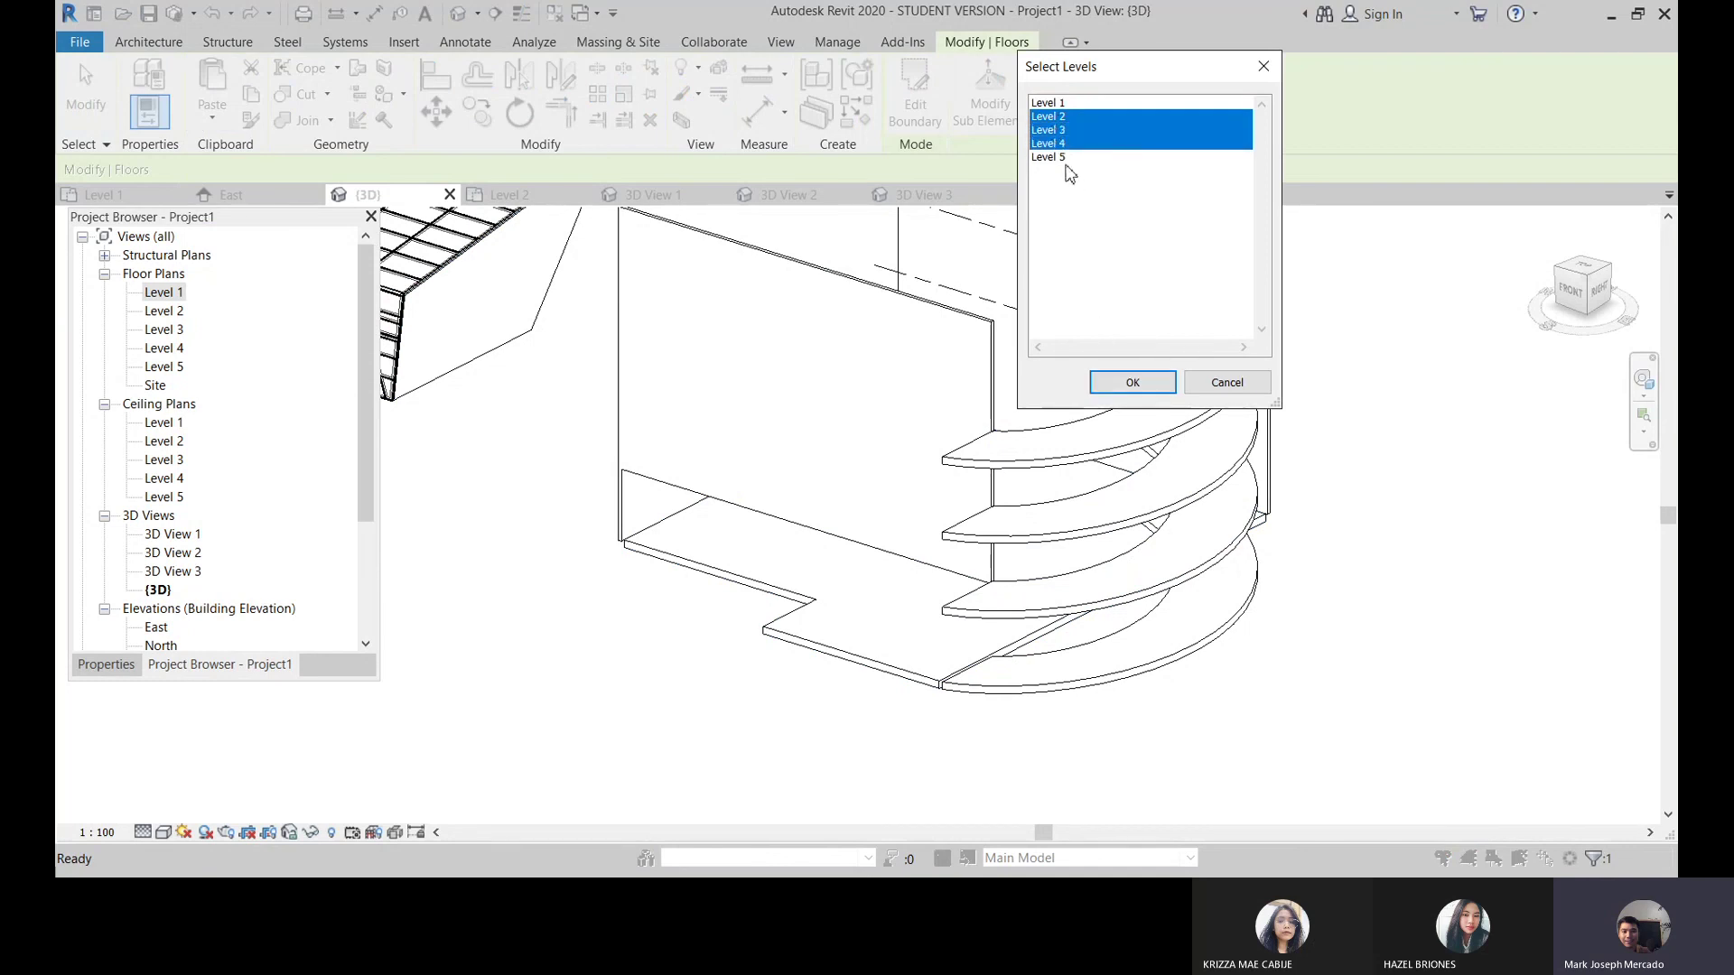
pyautogui.keyDown('ctrl'); pyautogui.click(1064, 158); pyautogui.keyUp('ctrl')
pyautogui.click(1133, 383)
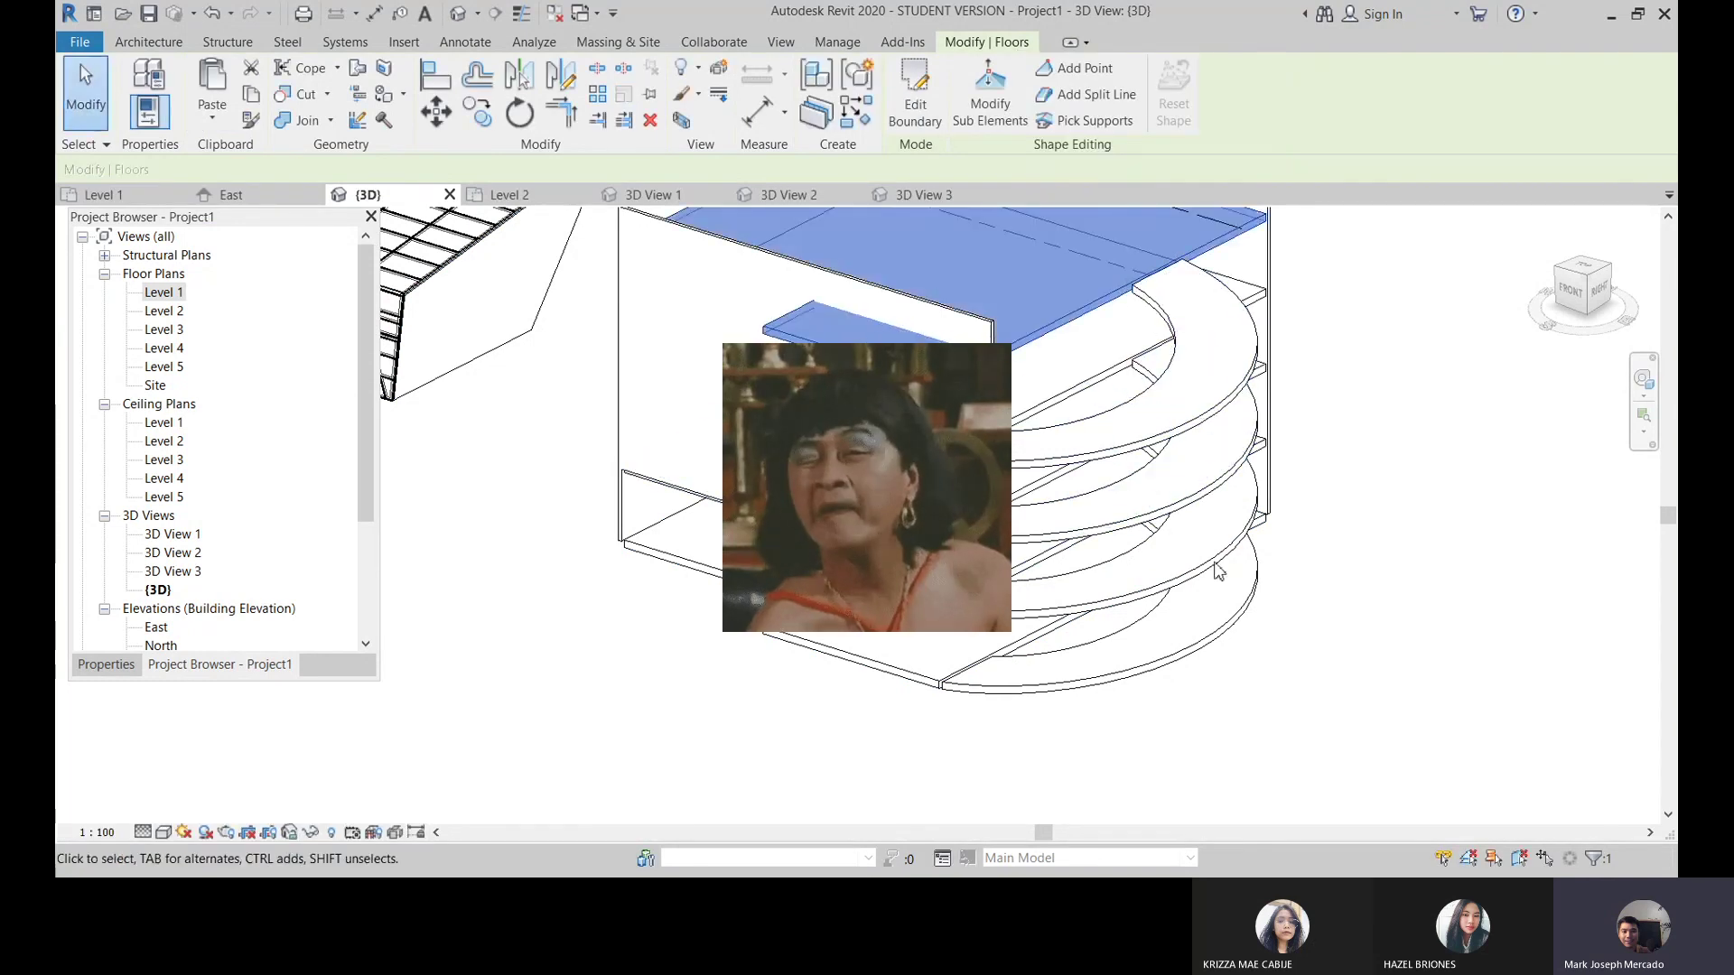
pyautogui.click(1466, 549)
pyautogui.scroll(-2, 1387, 604)
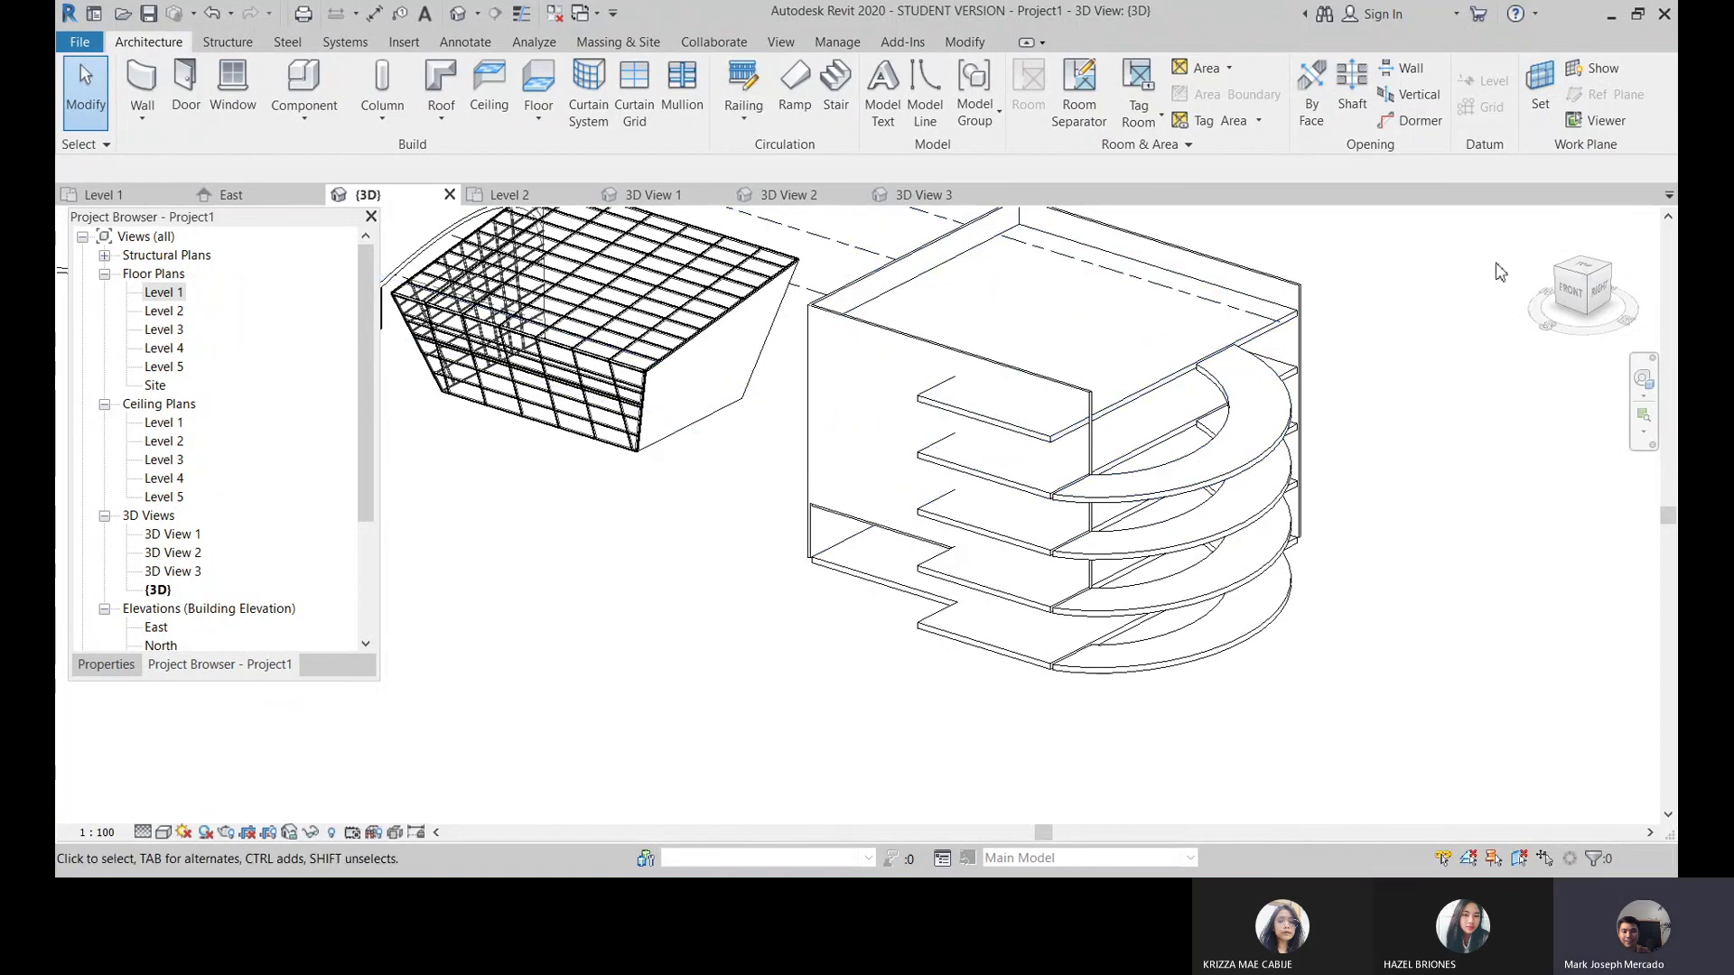
# Step: Switch to the TOP view via the ViewCube and window-select the left arc slab stack
pyautogui.click(1592, 271)
pyautogui.click(1591, 271)
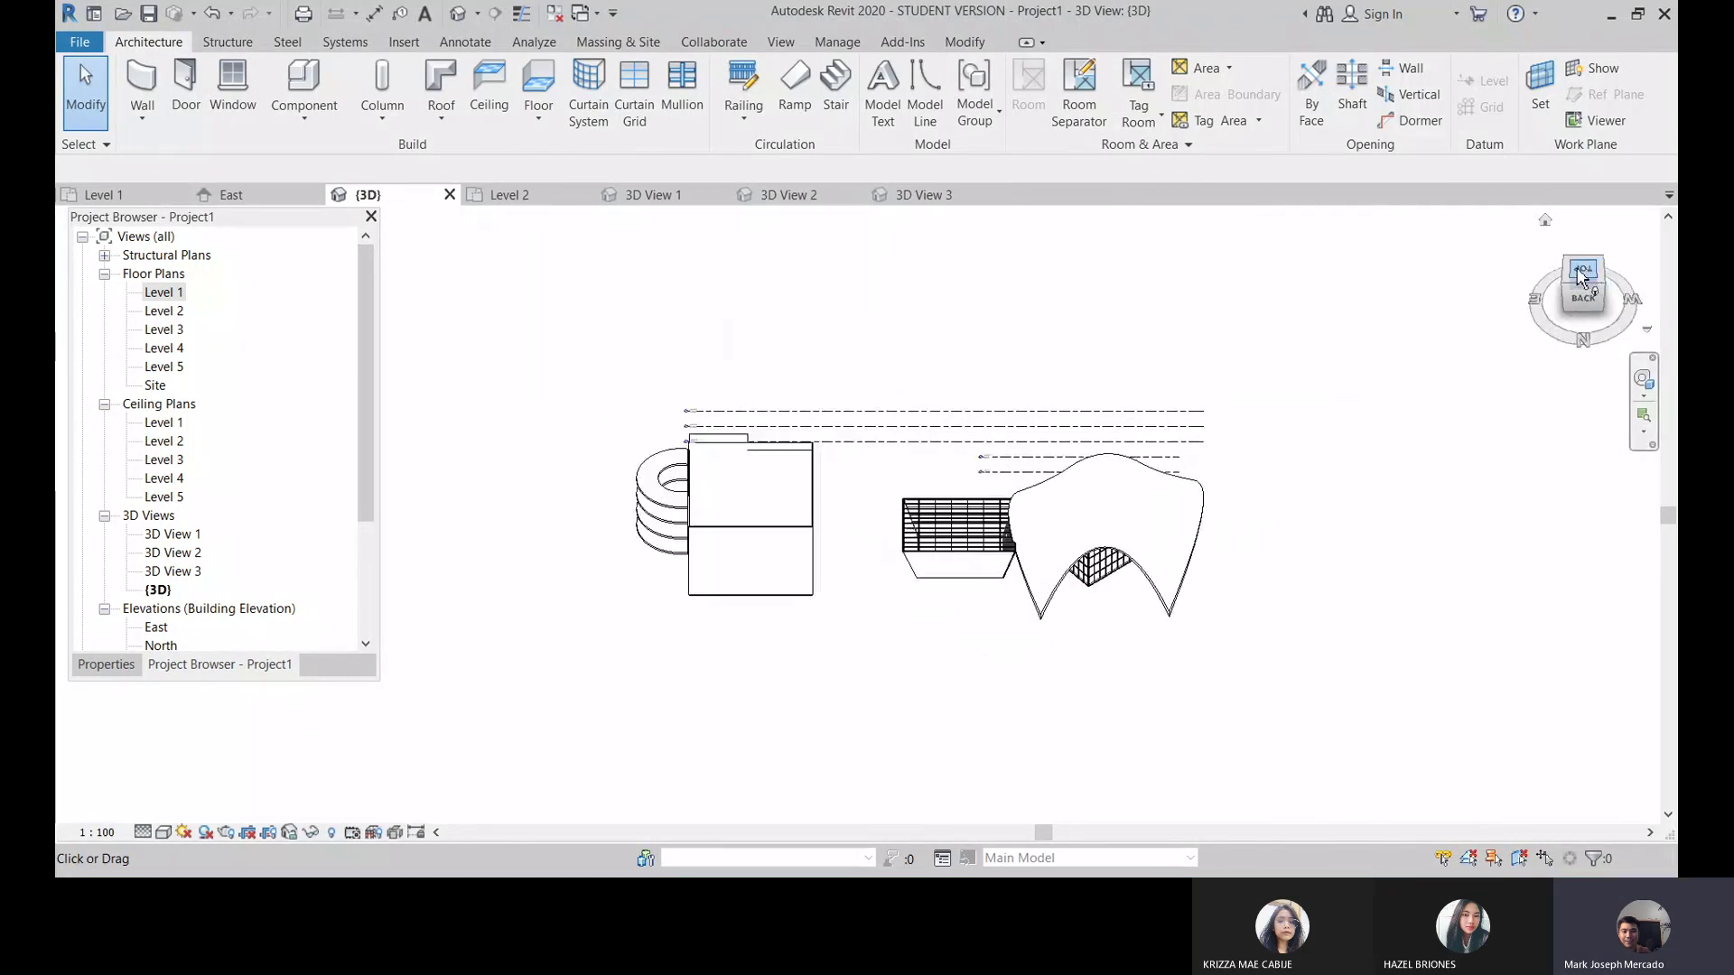
pyautogui.scroll(-2, 746, 424)
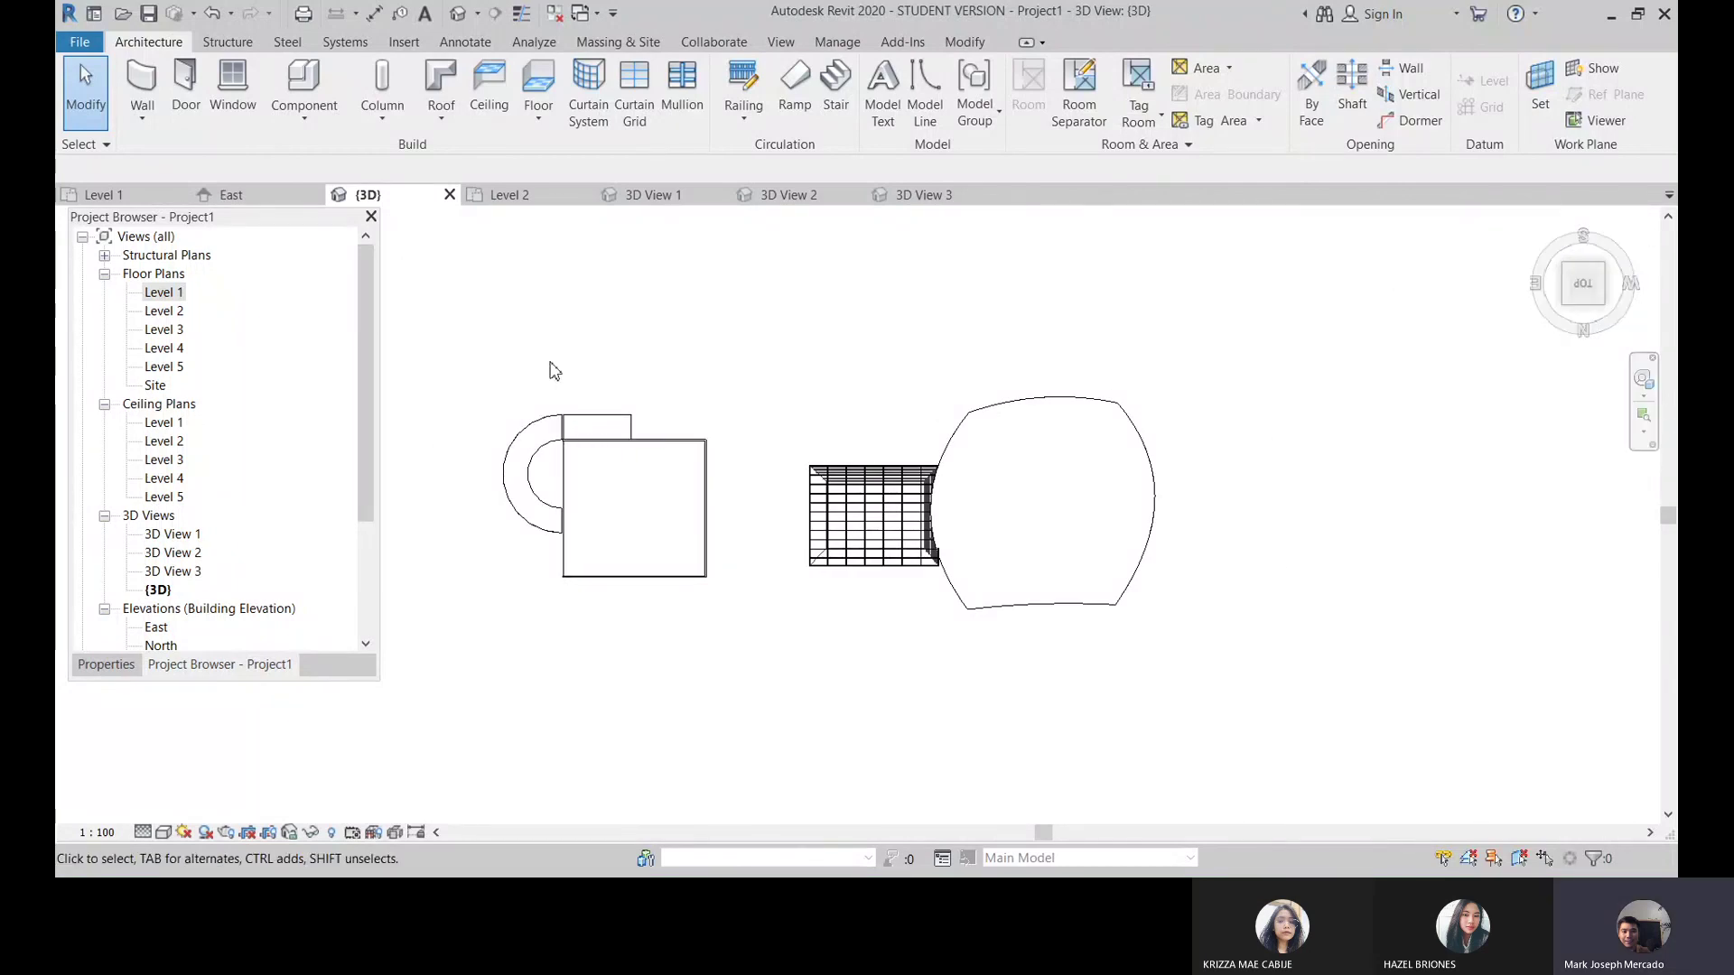
pyautogui.moveTo(492, 572); pyautogui.dragTo(492, 571)
pyautogui.scroll(2, 552, 463)
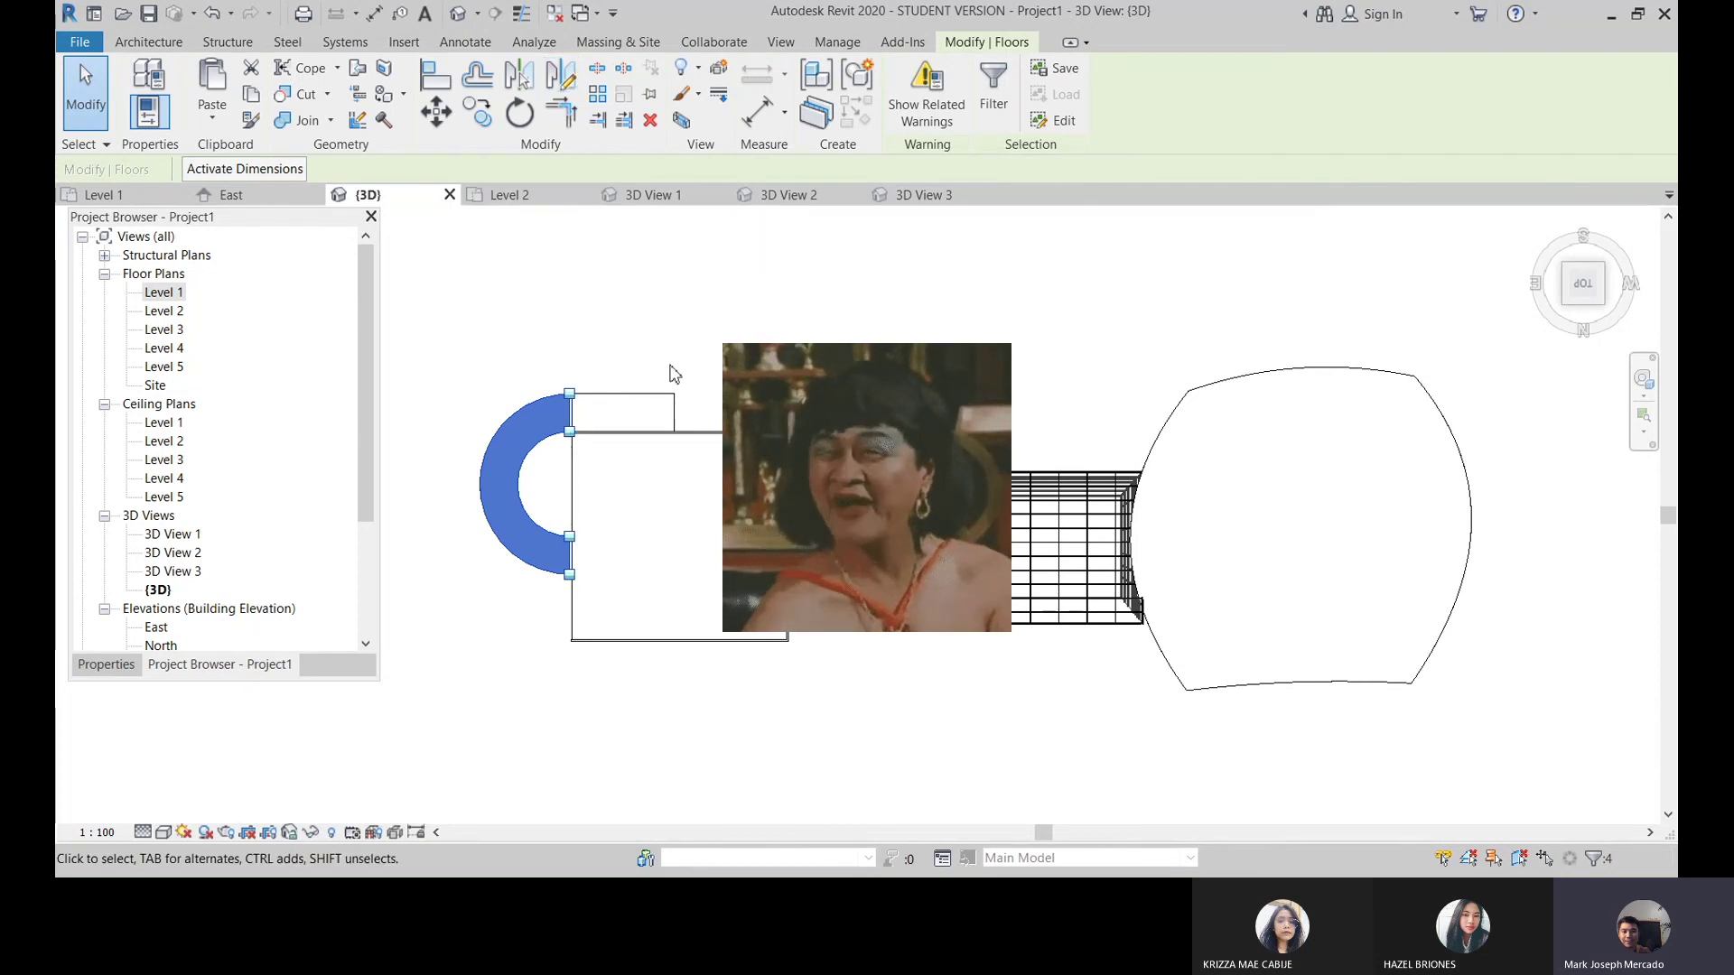
# Step: Mirror-copy the arc slab stack with DM about a vertical axis through the box edge midpoint
pyautogui.press('d')
pyautogui.press('m')
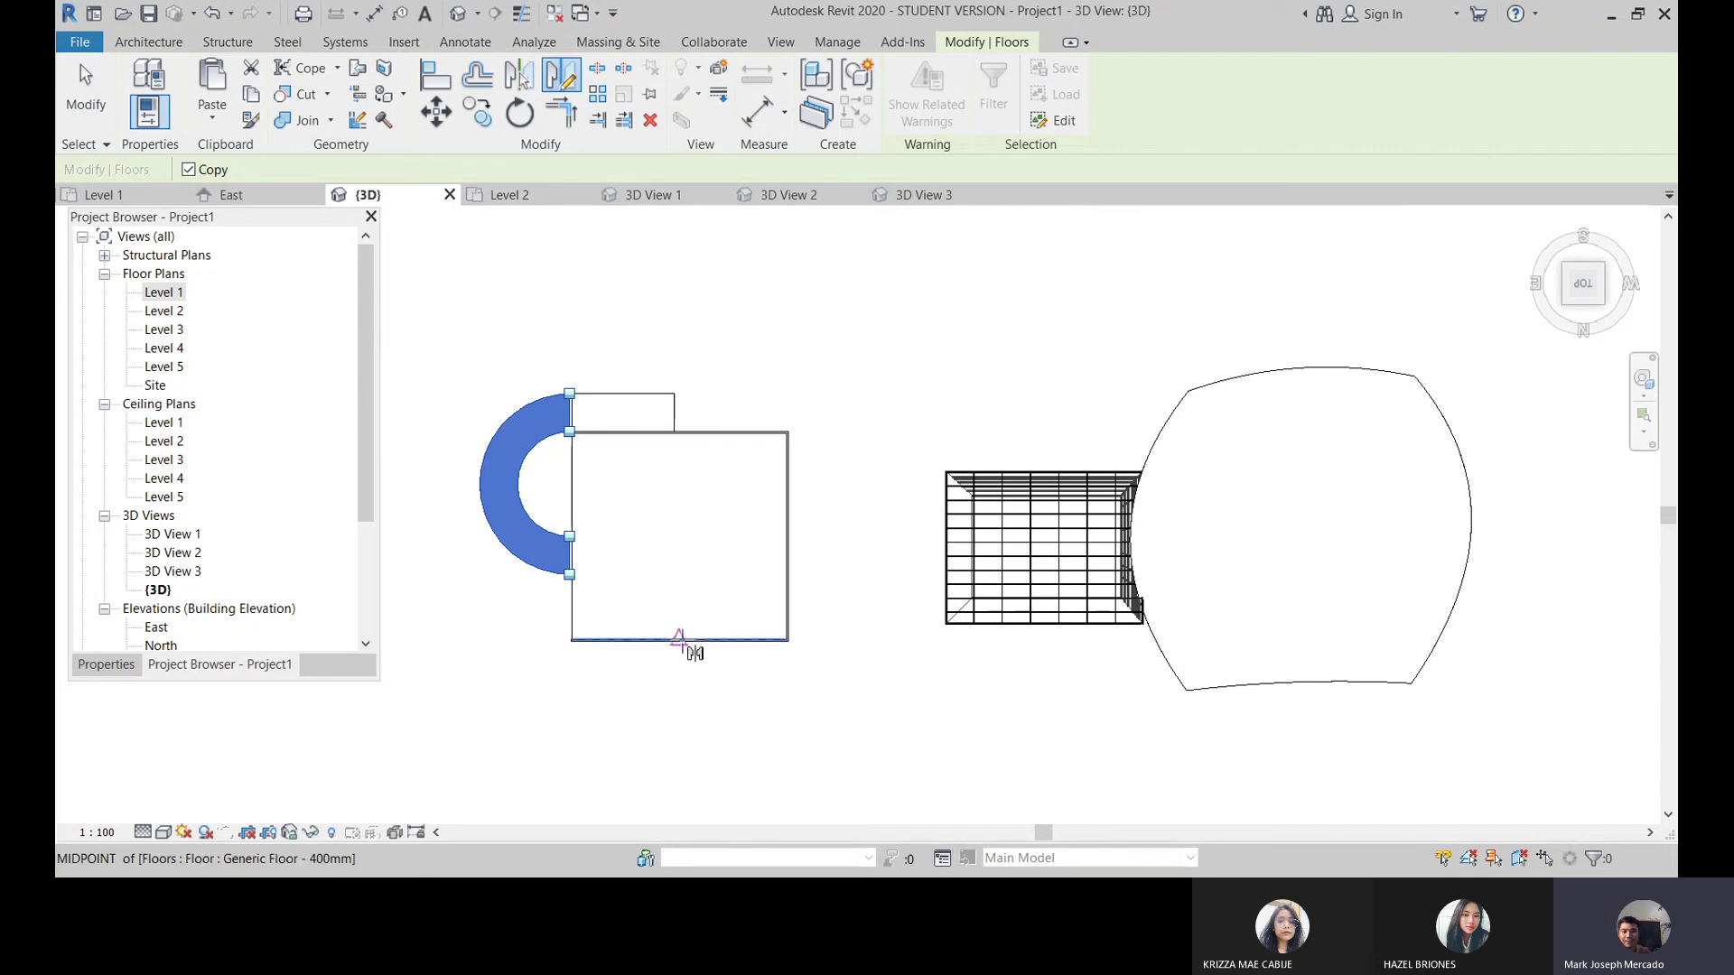
pyautogui.click(679, 639)
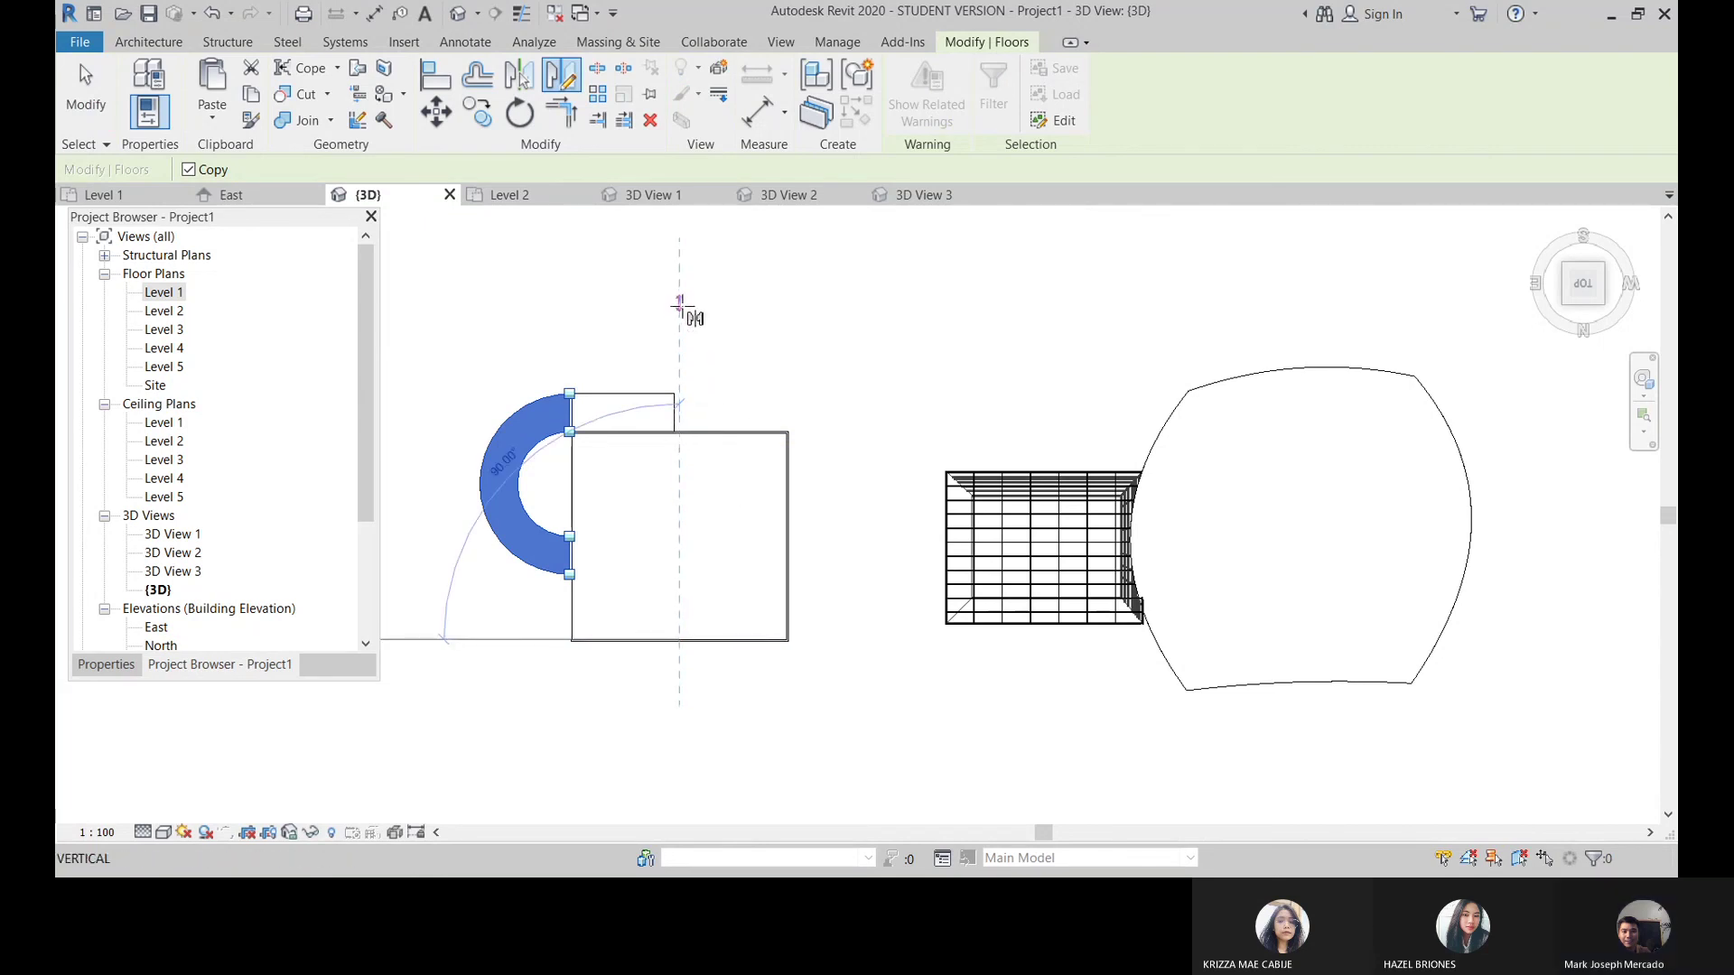
pyautogui.click(680, 307)
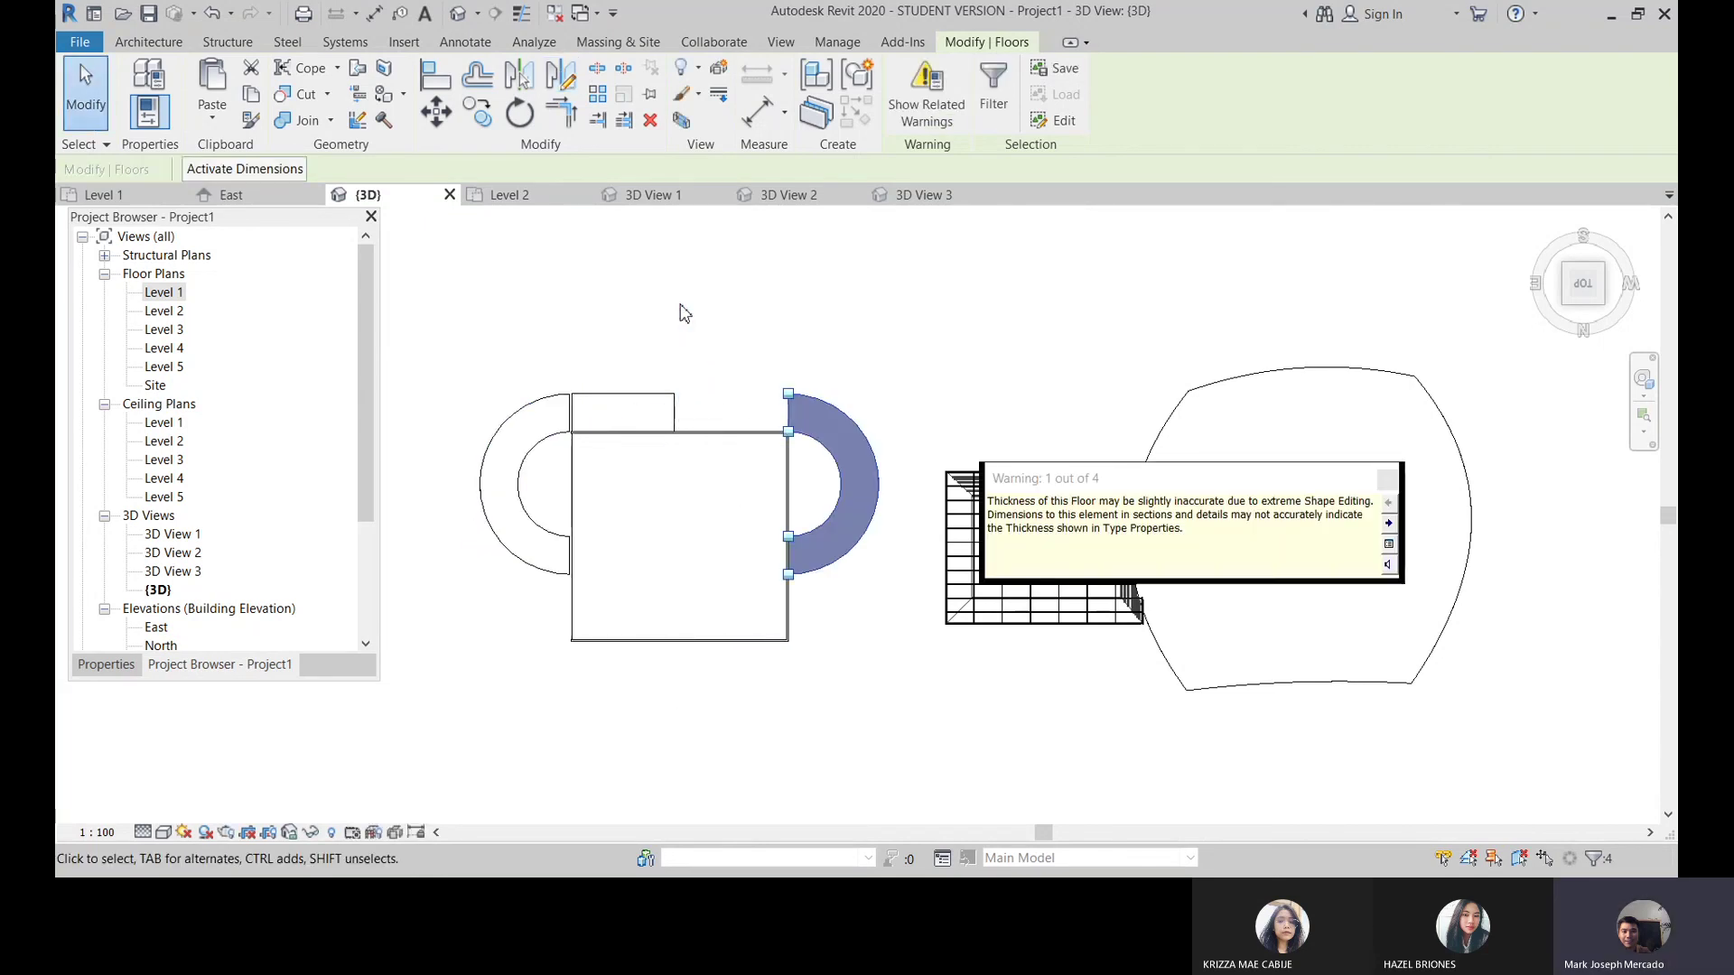
pyautogui.click(1388, 479)
pyautogui.press('Escape')
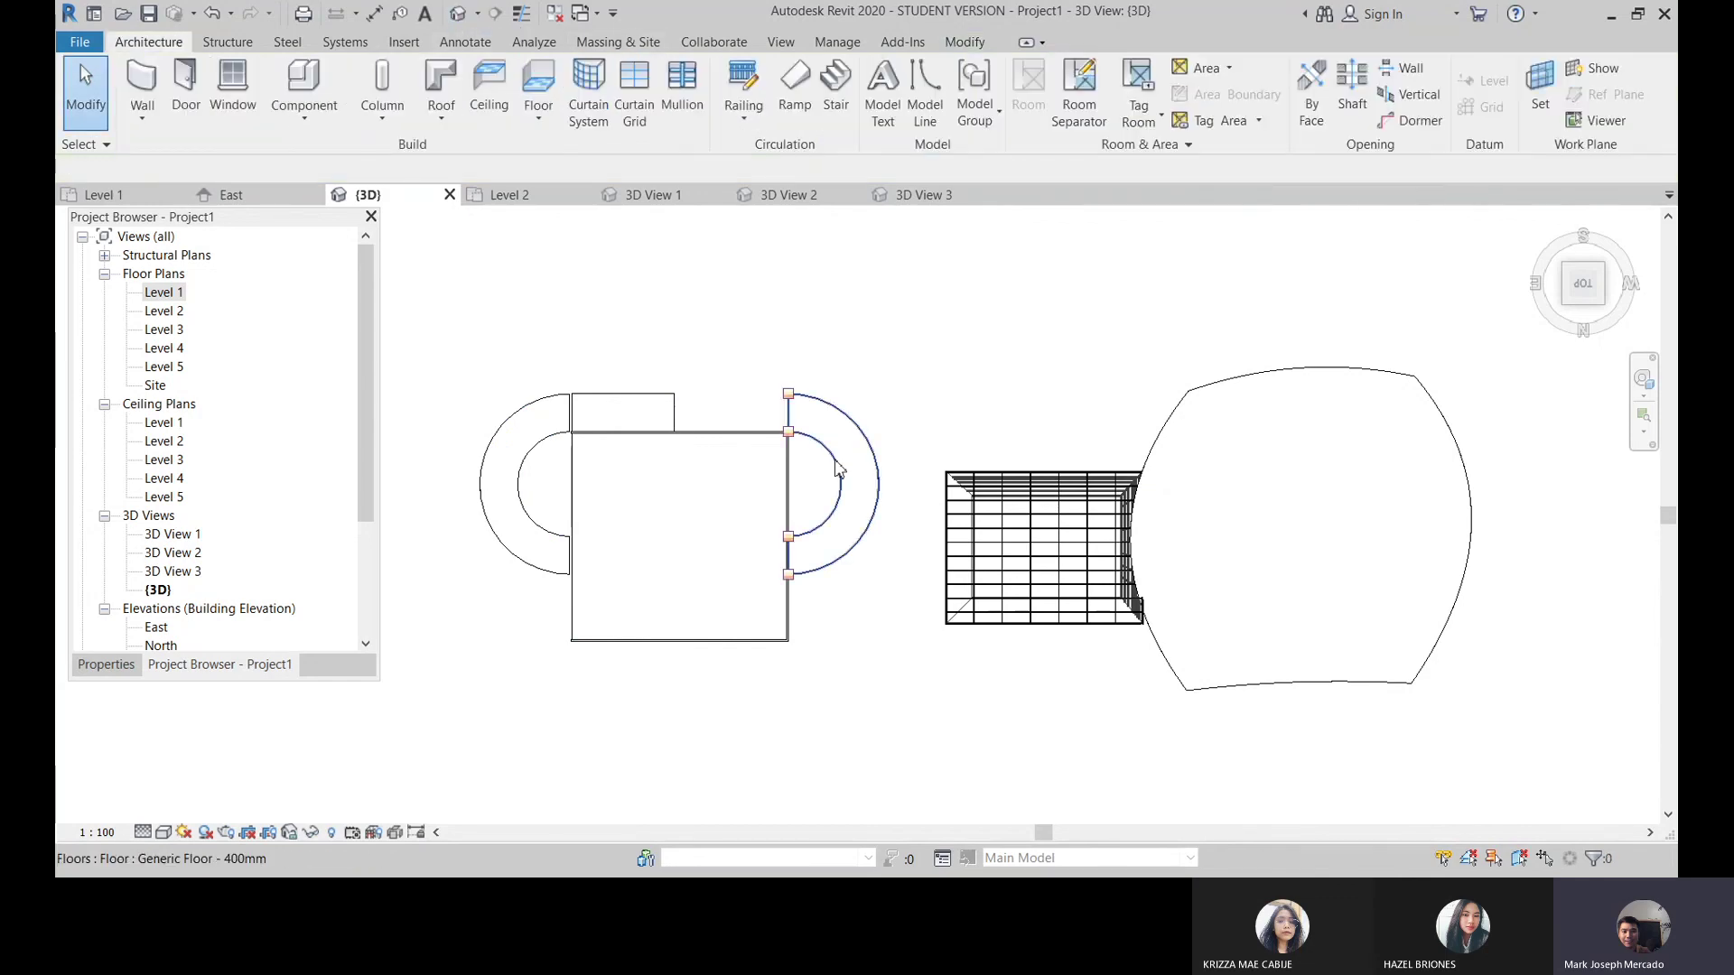
pyautogui.moveTo(523, 201)
pyautogui.keyDown('shift'); pyautogui.mouseDown(button='middle')
pyautogui.moveTo(841, 415)
pyautogui.moveTo(867, 368)
pyautogui.mouseUp(button='middle'); pyautogui.keyUp('shift')
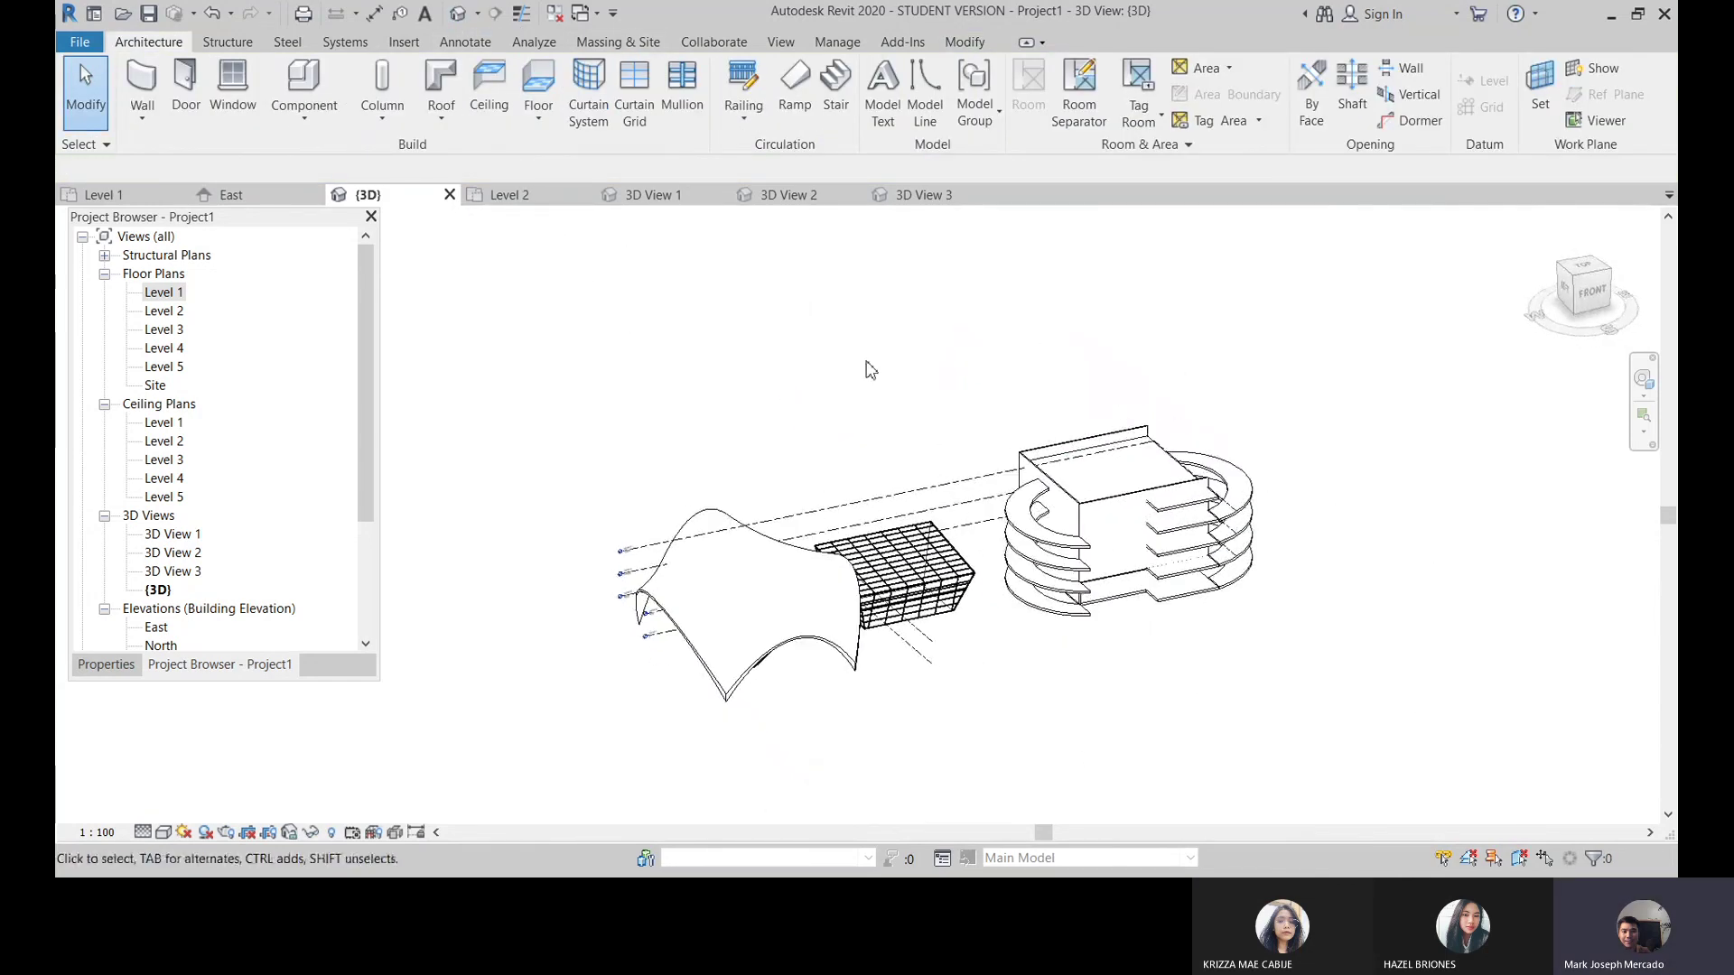
pyautogui.scroll(2, 1251, 567)
pyautogui.scroll(2, 1251, 567)
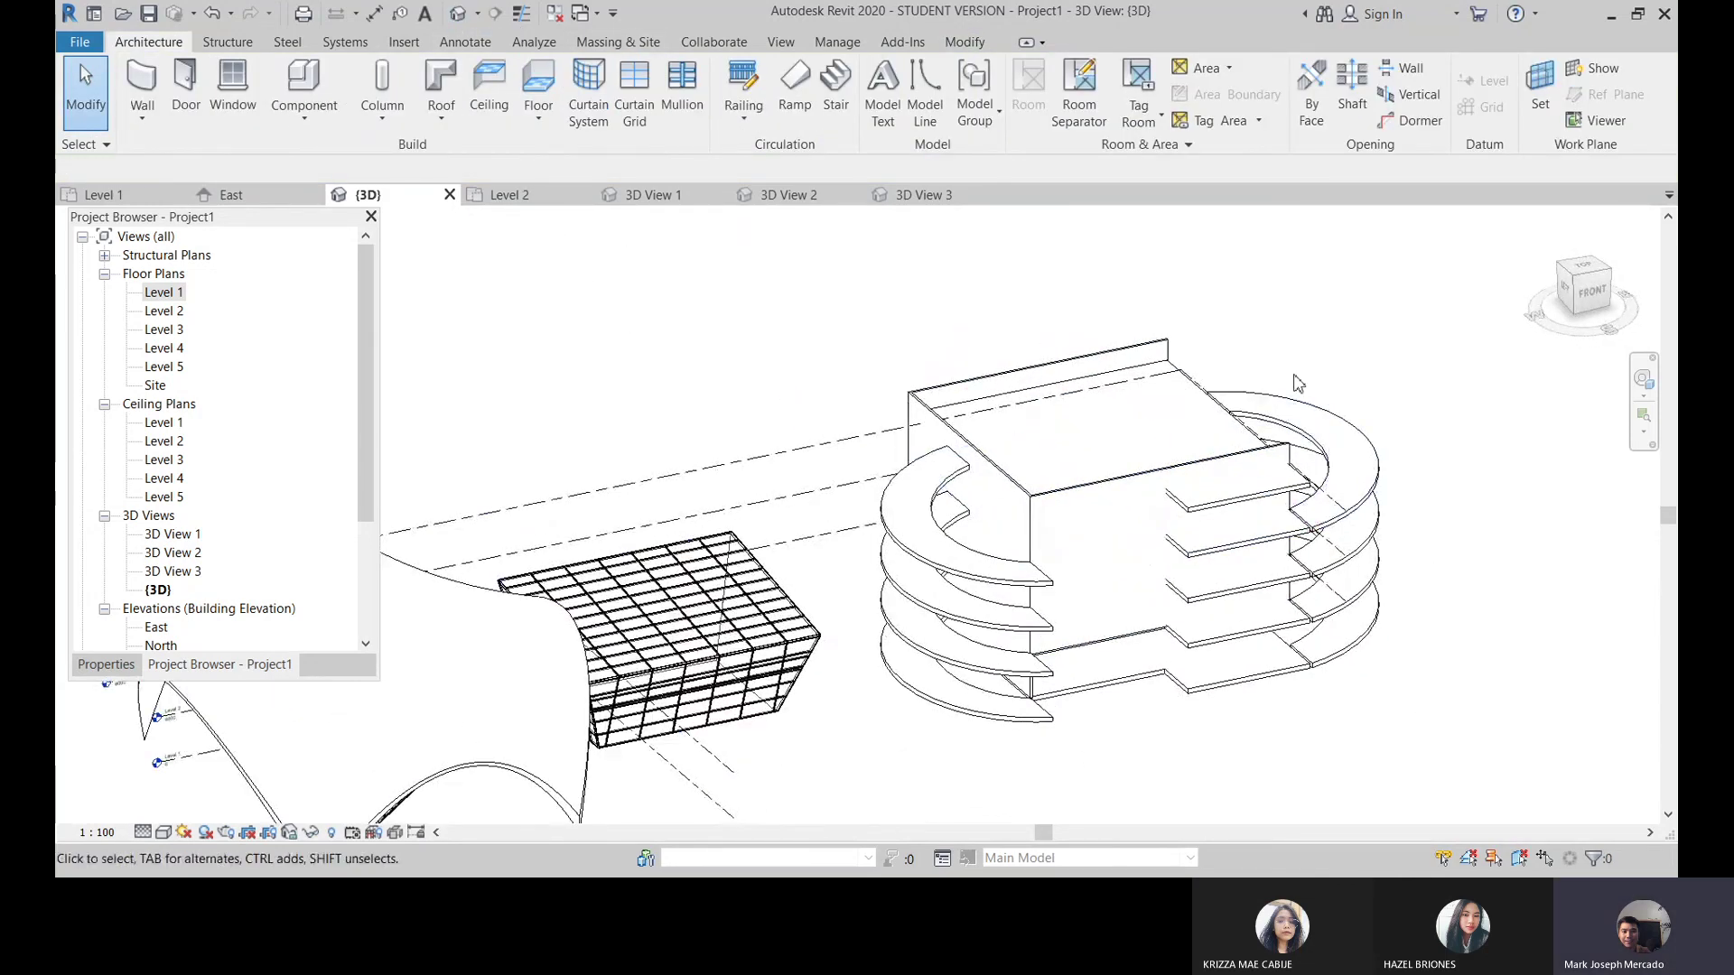